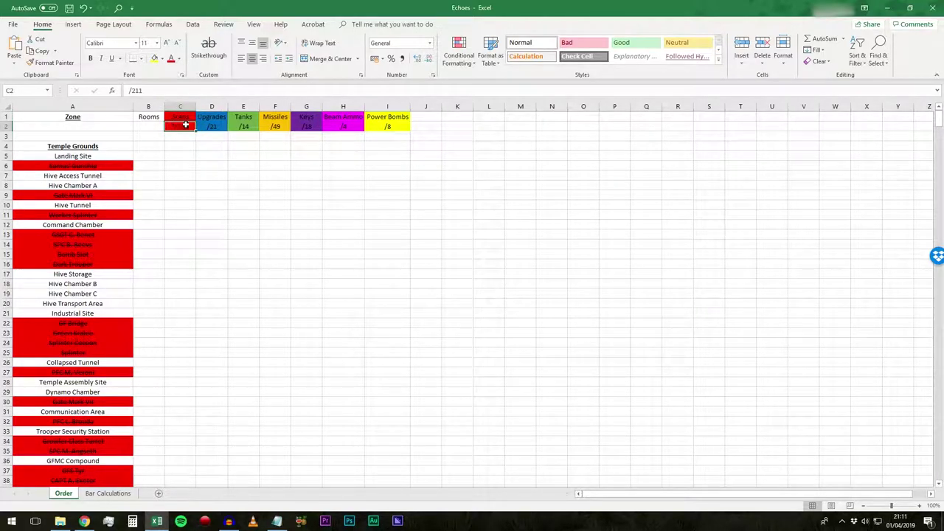
# - Review the collectible category headings in C1:I2 and the first Temple Grounds entries on the Order sheet
pyautogui.moveTo(386, 123); pyautogui.dragTo(169, 121)
pyautogui.click(231, 176)
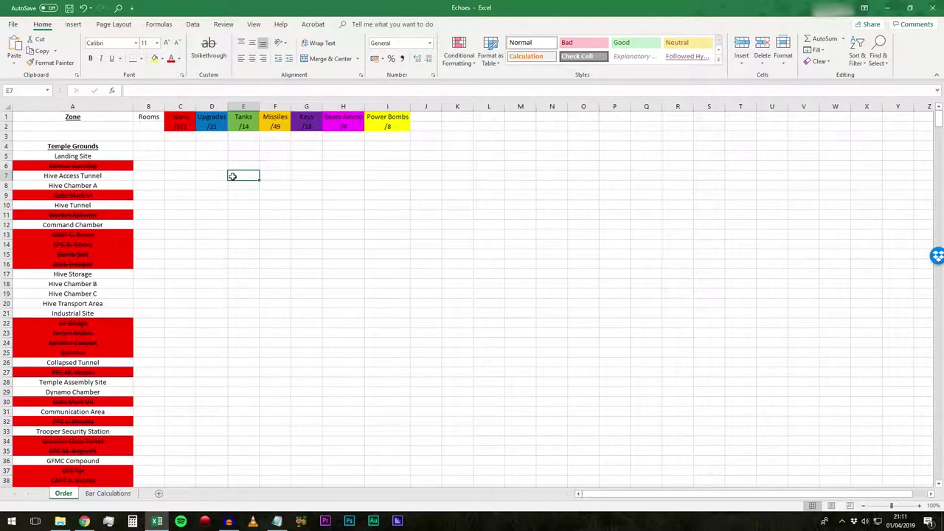
pyautogui.scroll(-5, 143, 146)
pyautogui.scroll(5, 121, 317)
pyautogui.moveTo(77, 156); pyautogui.dragTo(87, 202)
pyautogui.click(87, 187)
pyautogui.moveTo(84, 149); pyautogui.dragTo(79, 155)
pyautogui.click(77, 155)
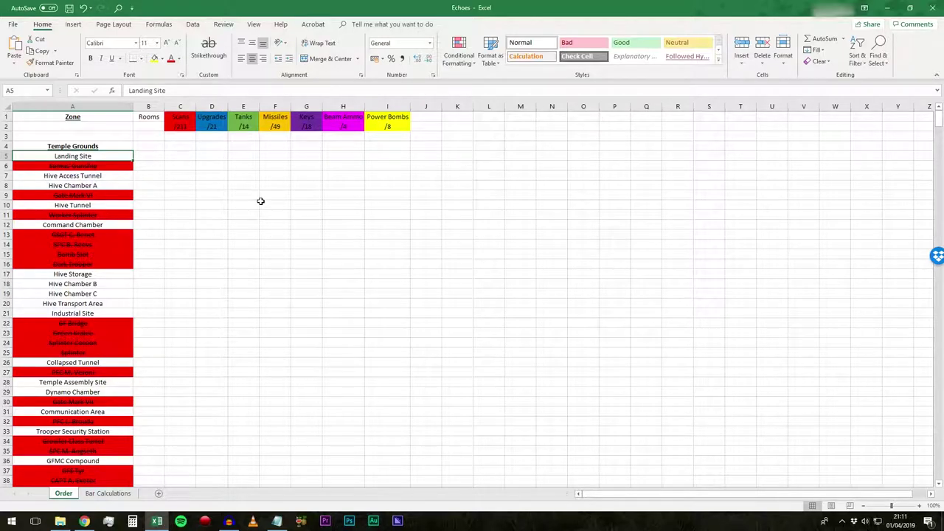
pyautogui.press('Down')
pyautogui.press('Down')
pyautogui.press('Up')
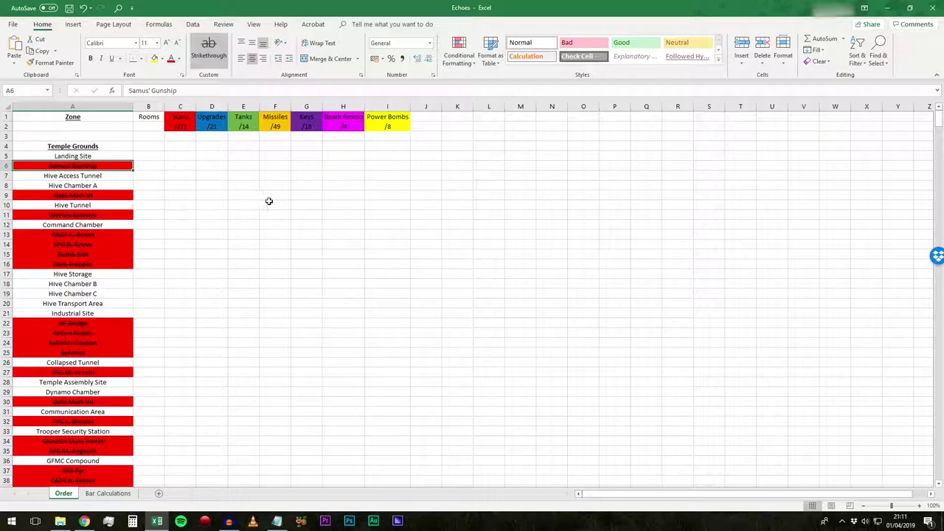
# - Look through the color-coded zone, room and item list in column A down to the second Dark Agon Wastes section
pyautogui.scroll(-3, 158, 190)
pyautogui.scroll(-4, 143, 181)
pyautogui.scroll(6, 146, 152)
pyautogui.scroll(-5, 90, 171)
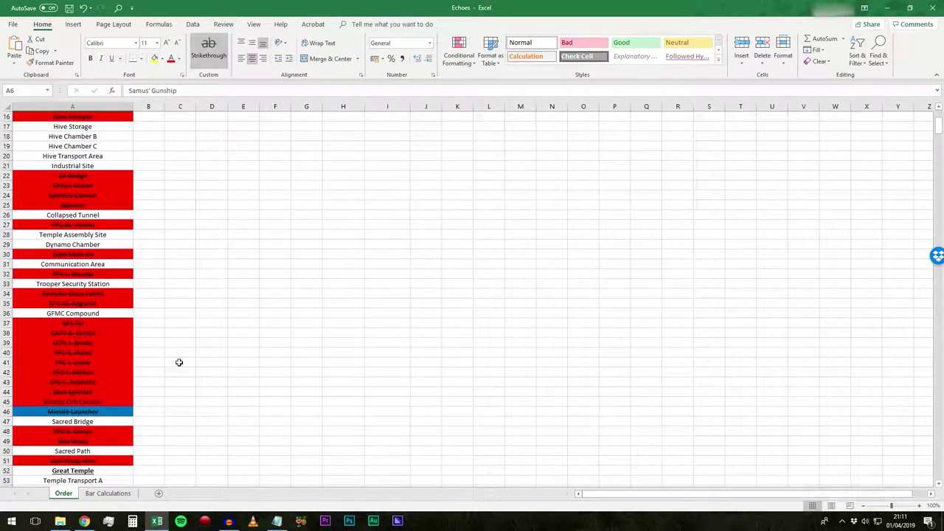
pyautogui.scroll(-5, 120, 335)
pyautogui.scroll(-9, 85, 262)
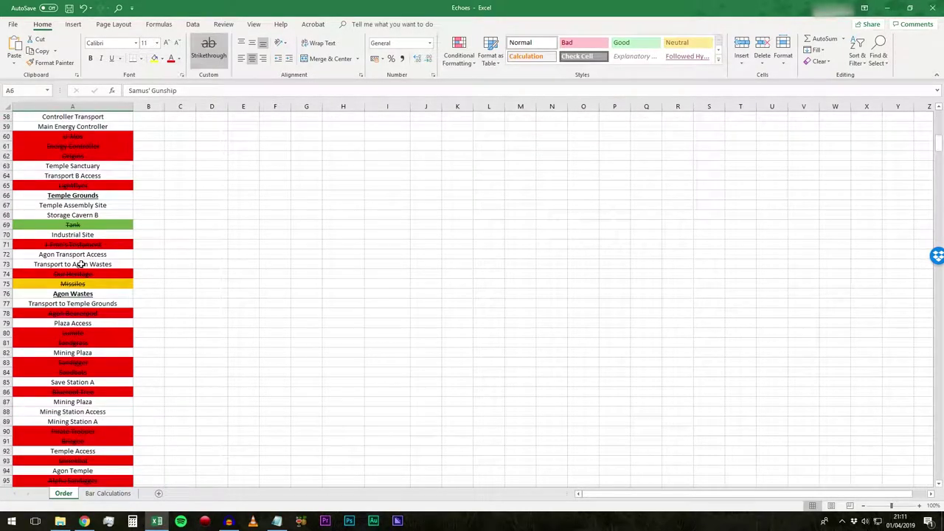
pyautogui.scroll(-12, 92, 221)
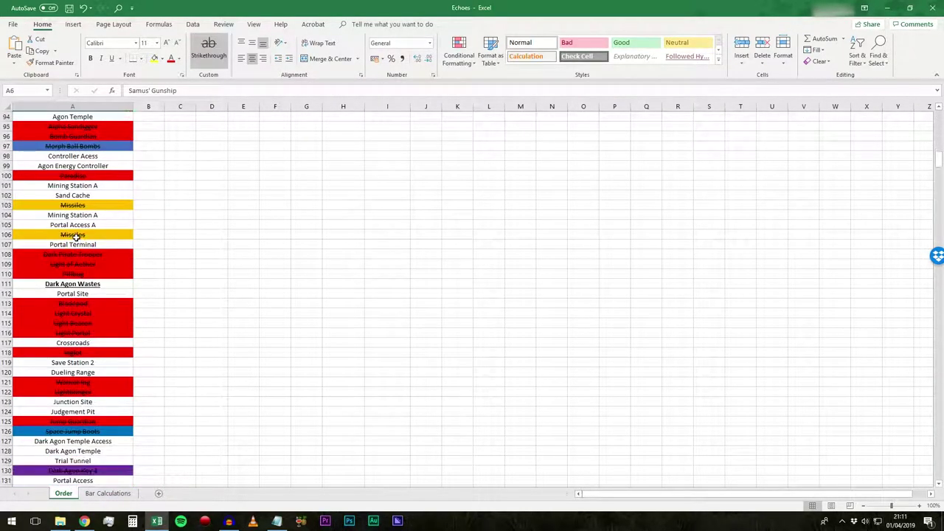
pyautogui.scroll(-20, 75, 236)
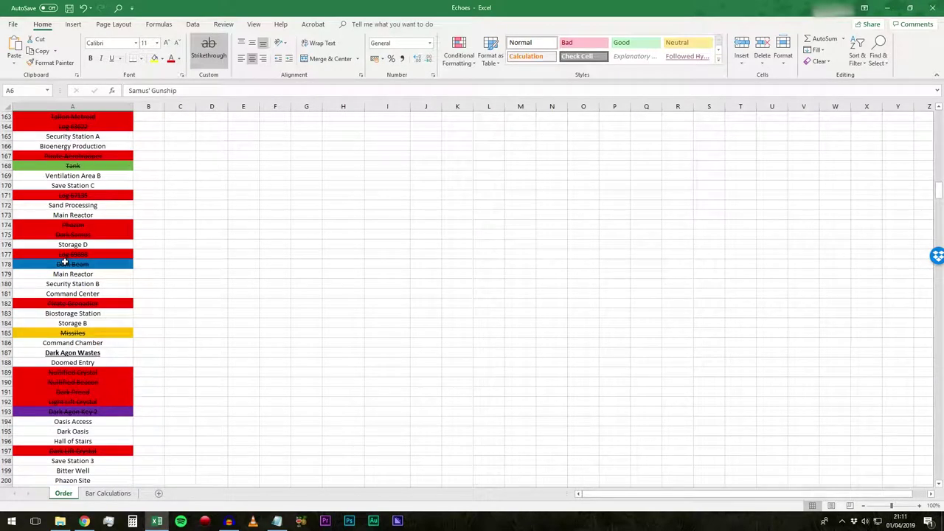
pyautogui.scroll(15, 478, 392)
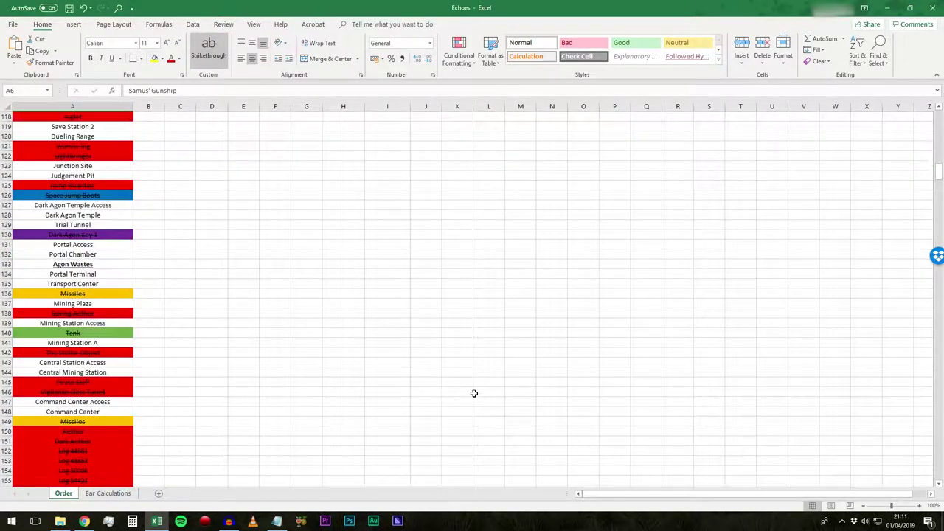
pyautogui.scroll(20, 474, 393)
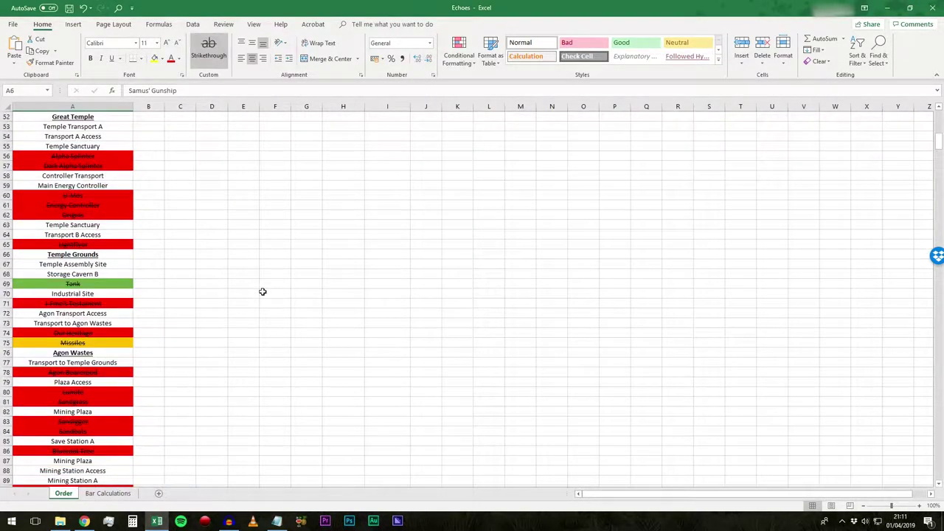
pyautogui.scroll(4, 262, 292)
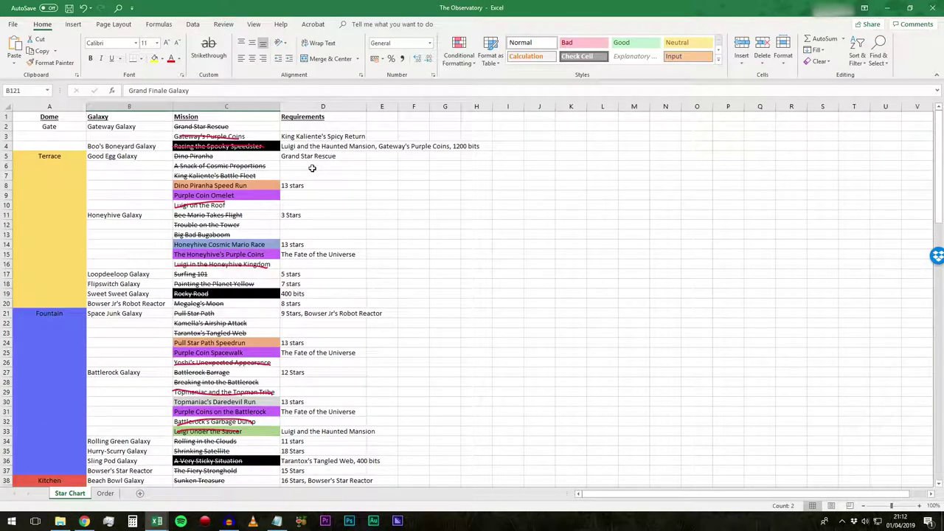
# - Examine the Dome, Galaxy, Mission and Requirements columns of The Observatory workbook's Star Chart sheet down to its last entry
pyautogui.moveTo(52, 106); pyautogui.dragTo(111, 106)
pyautogui.click(111, 106)
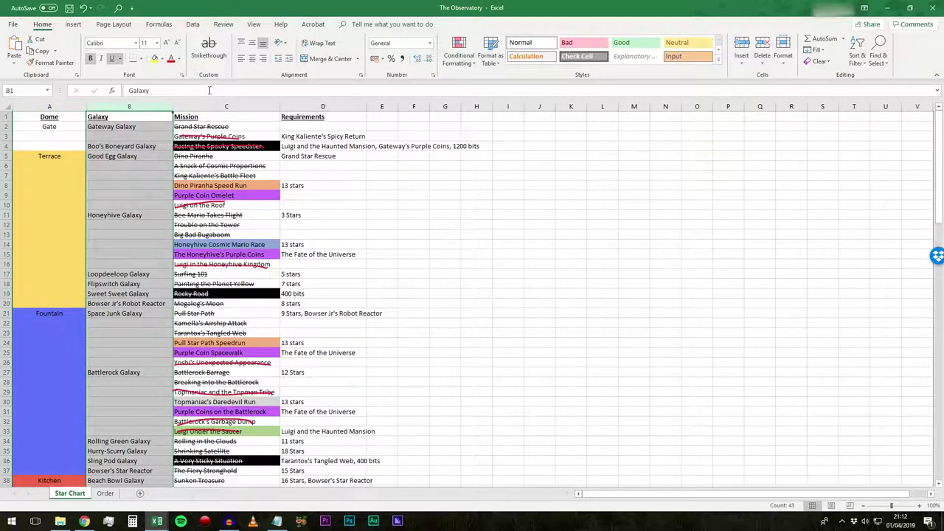
pyautogui.click(208, 106)
pyautogui.scroll(-5, 321, 194)
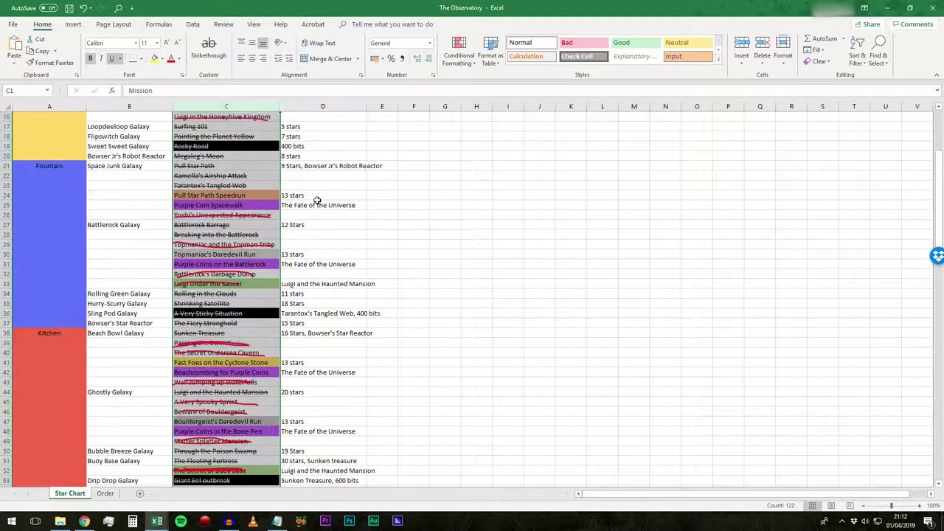
pyautogui.click(321, 195)
pyautogui.scroll(-10, 322, 220)
pyautogui.scroll(-17, 321, 220)
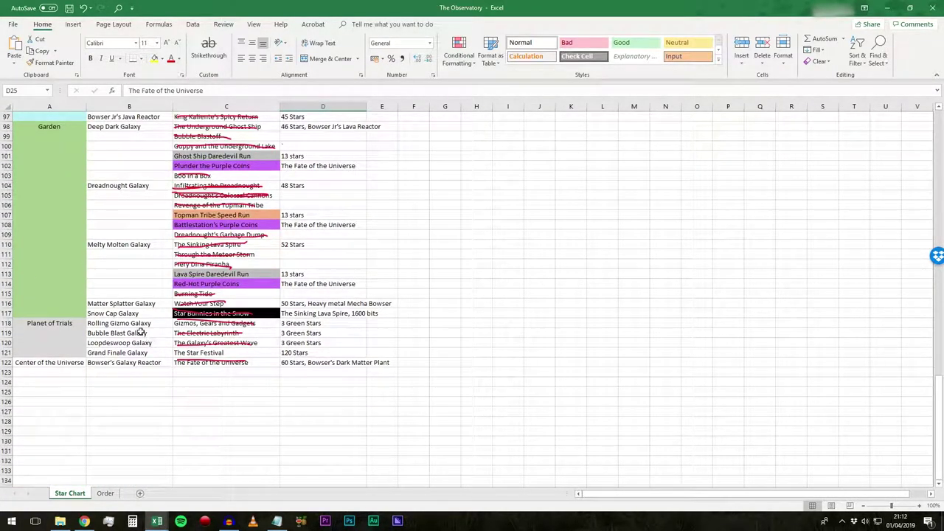
# - Look through the star-by-star route on The Observatory's Order sheet, from the first star to the last
pyautogui.click(105, 493)
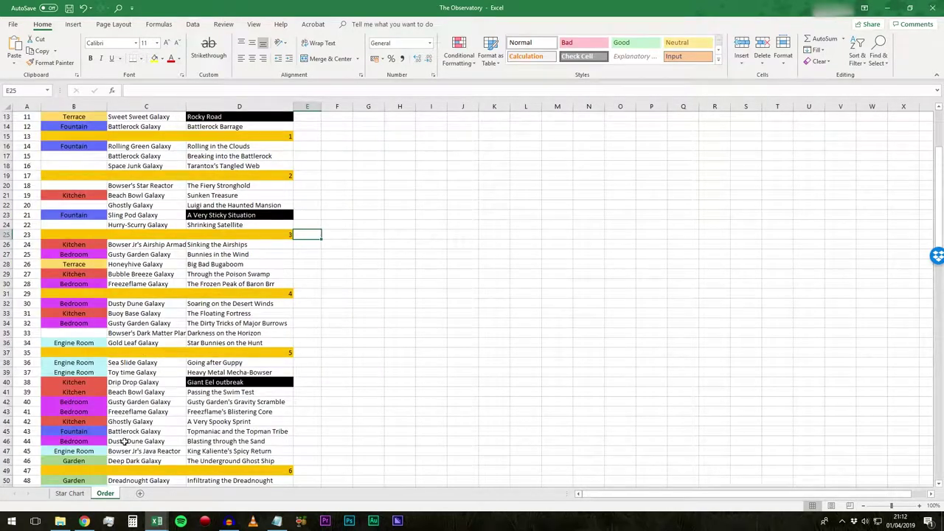
pyautogui.scroll(4, 157, 322)
pyautogui.scroll(-20, 191, 195)
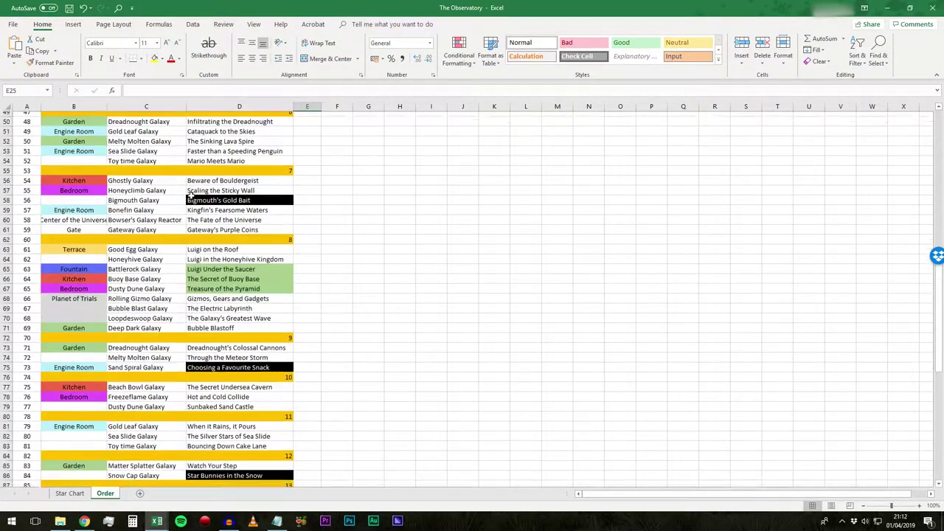
pyautogui.scroll(-5, 191, 195)
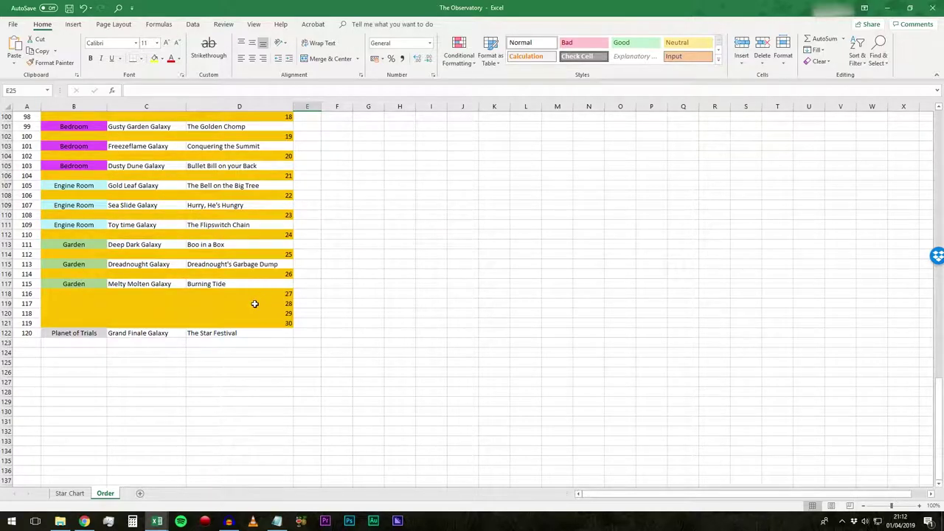
pyautogui.scroll(5, 255, 302)
pyautogui.scroll(14, 255, 303)
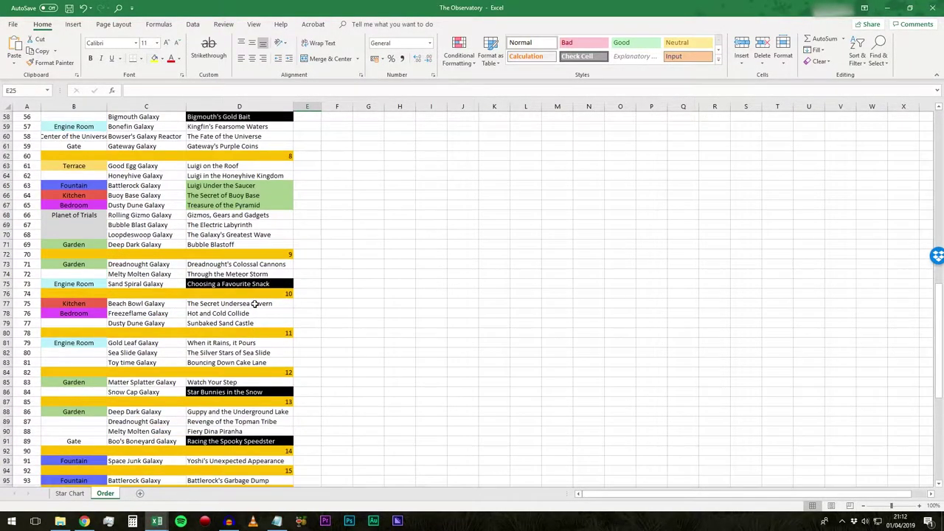
pyautogui.scroll(12, 255, 303)
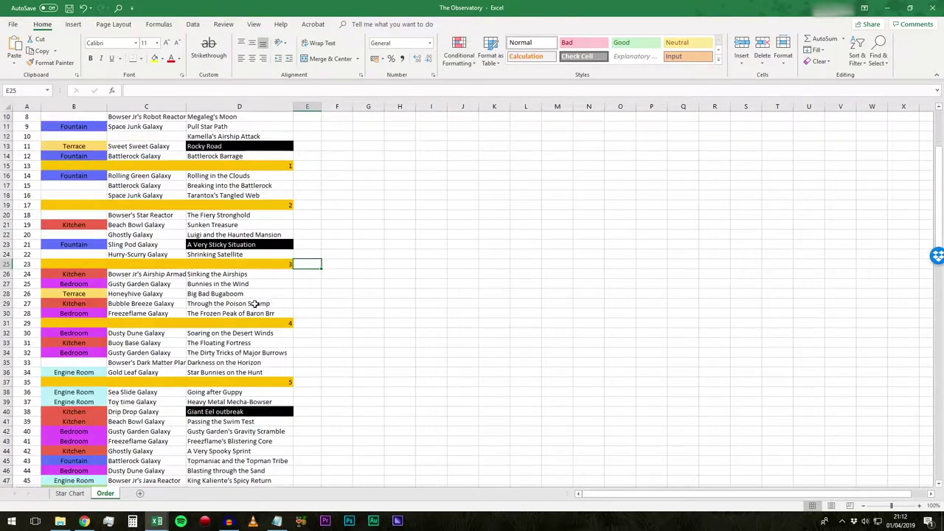
pyautogui.scroll(2, 255, 303)
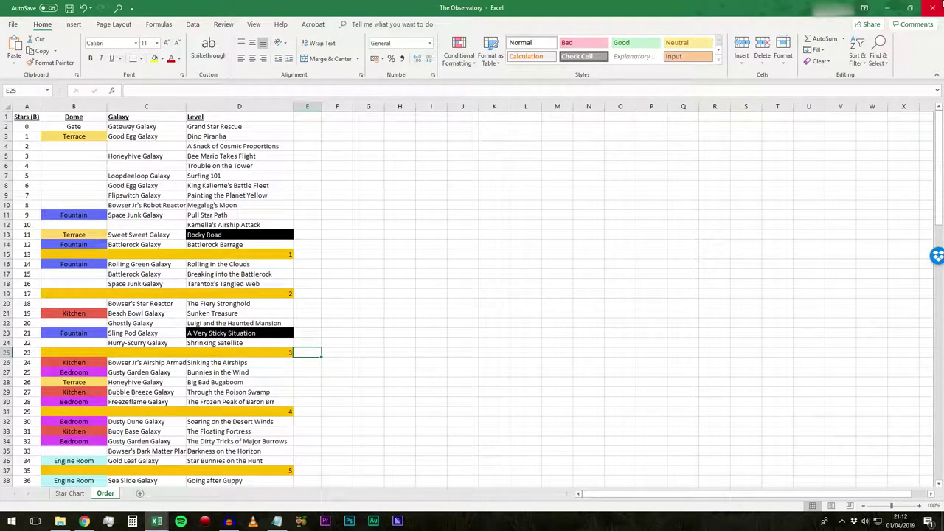
# - Close The Observatory workbook and return to the start of the Echoes workbook's Order sheet
pyautogui.click(935, 8)
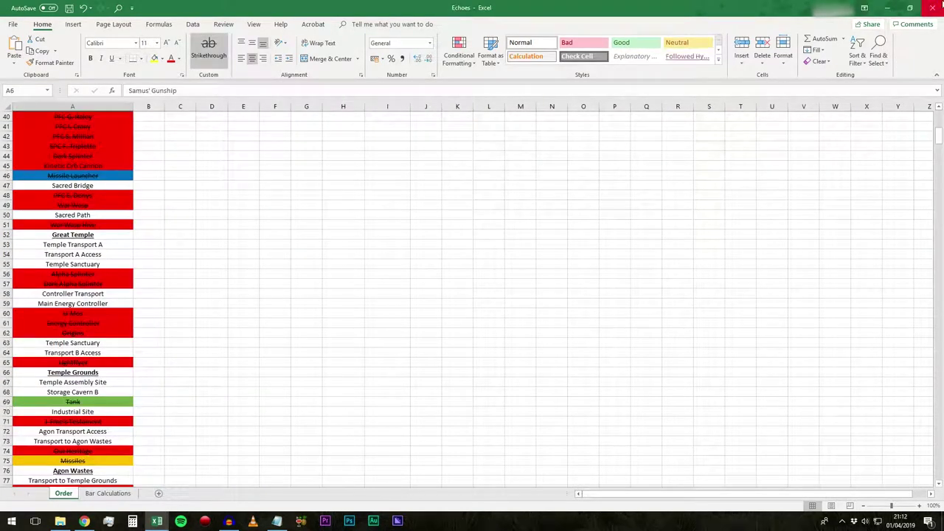
pyautogui.click(140, 257)
pyautogui.scroll(13, 140, 259)
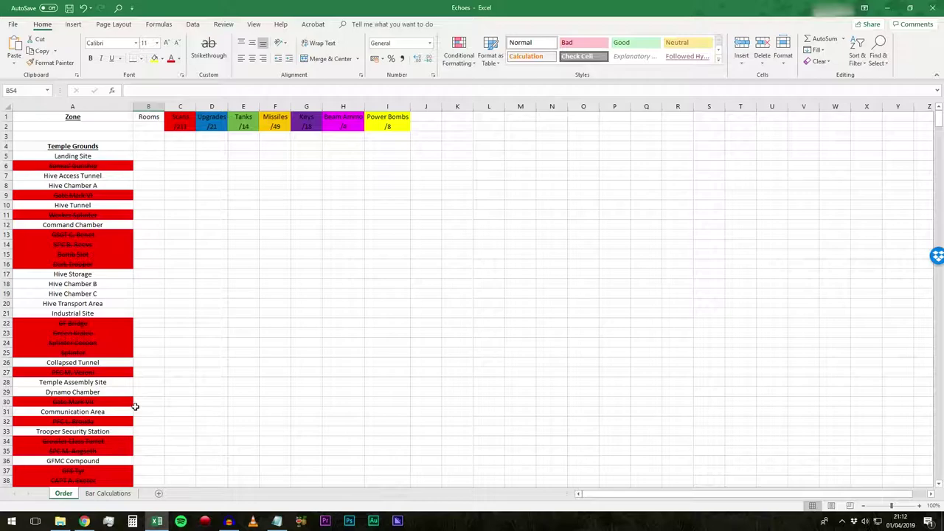
# - Switch to the Online-Stopwatch page in Chrome, open the Stopwatch, start it briefly and clear it
pyautogui.click(83, 521)
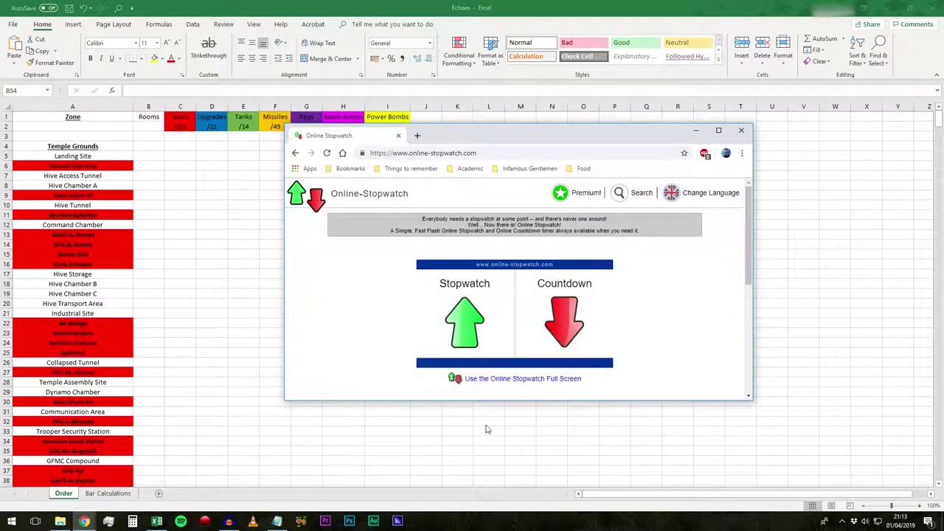
pyautogui.click(466, 323)
pyautogui.click(467, 339)
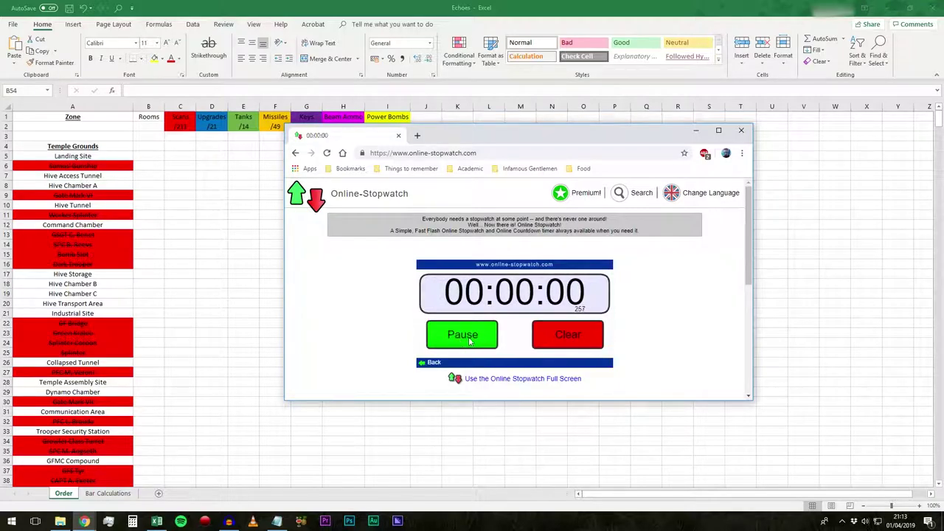
pyautogui.click(496, 335)
pyautogui.click(550, 334)
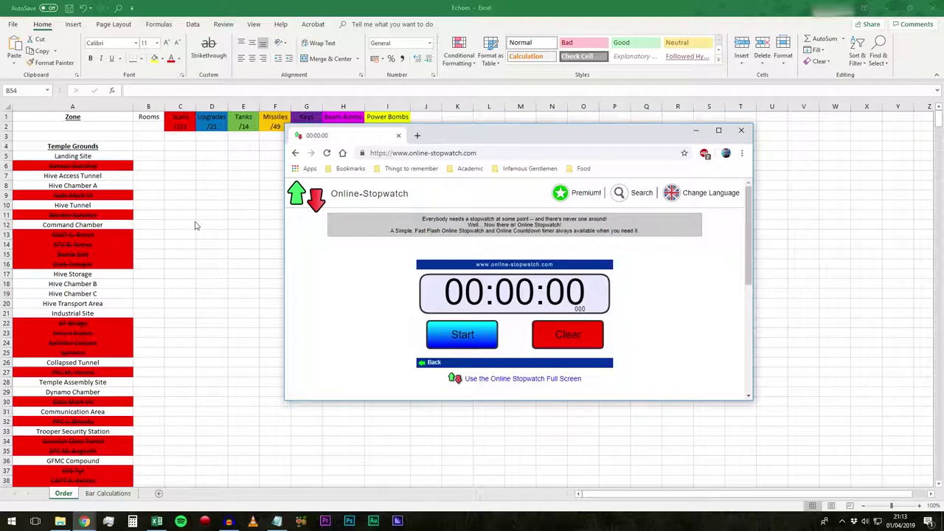
# - Run the stopwatch, pausing and resuming it once, and clear it back to zero
pyautogui.click(485, 329)
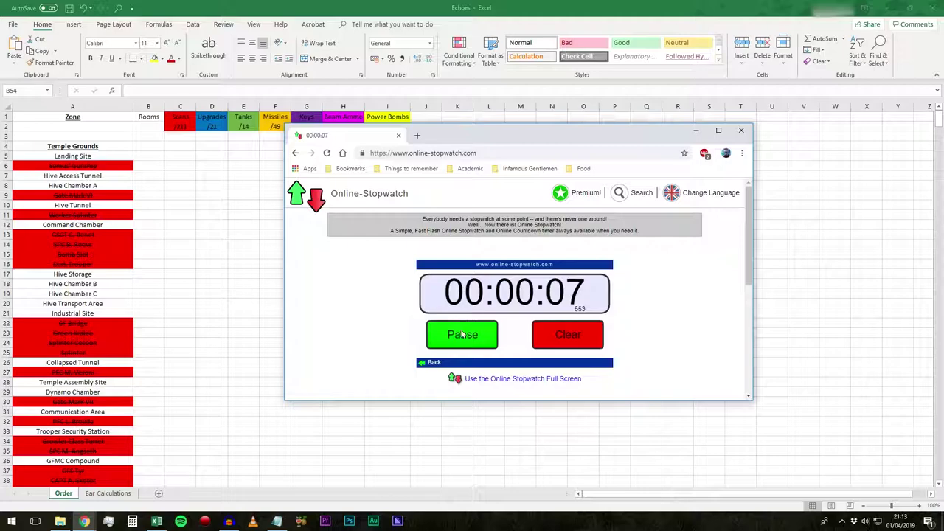
pyautogui.click(476, 344)
pyautogui.click(475, 339)
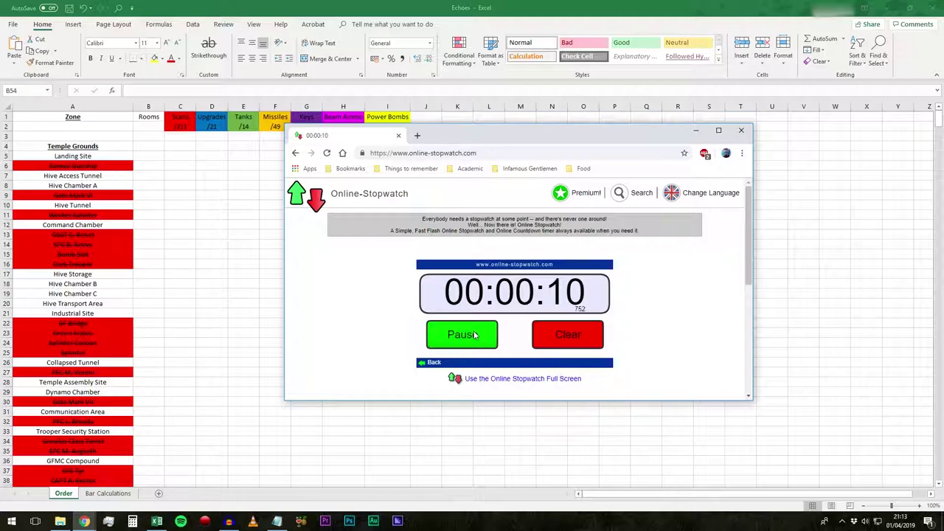
pyautogui.click(472, 335)
pyautogui.click(555, 345)
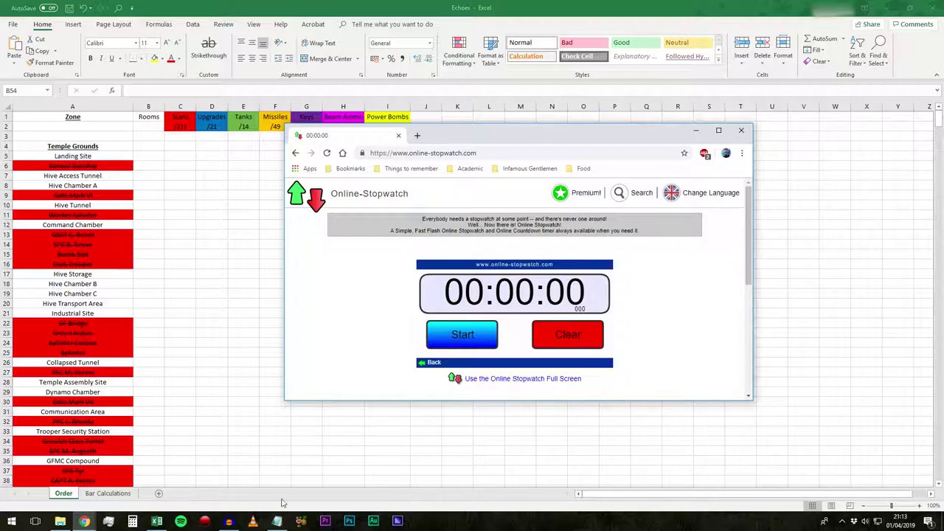
# - Switch to the Echoes Notes - Copy file in Notepad and highlight its "Aether (Arrival on?)" heading
pyautogui.rightClick(276, 520)
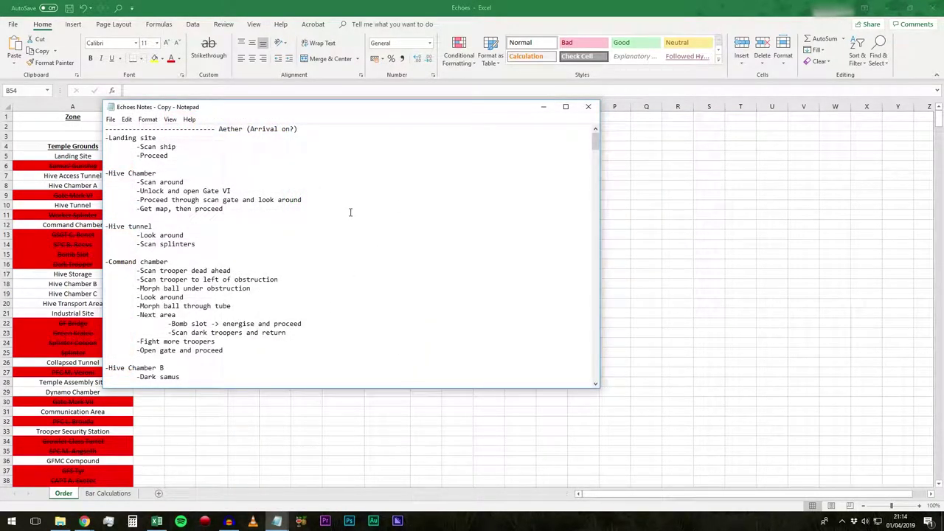
pyautogui.scroll(-9, 350, 211)
pyautogui.moveTo(596, 156); pyautogui.dragTo(453, 124)
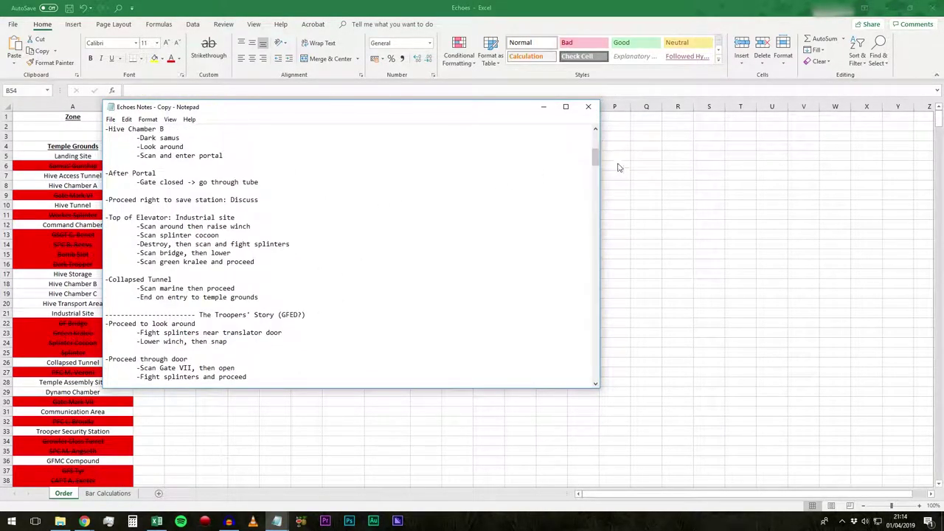
pyautogui.moveTo(596, 157); pyautogui.dragTo(596, 118)
pyautogui.moveTo(314, 131); pyautogui.dragTo(106, 129)
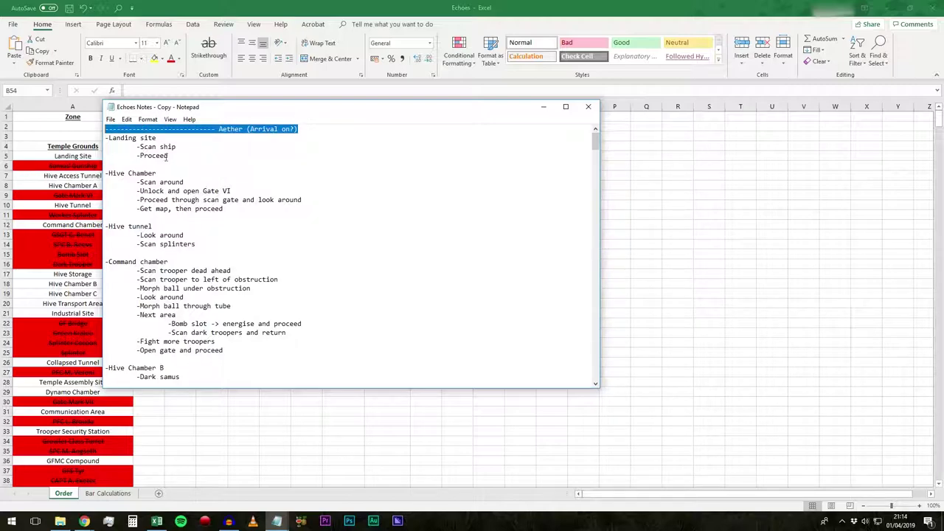
pyautogui.click(228, 150)
pyautogui.moveTo(218, 127); pyautogui.dragTo(299, 130)
# - Read the notes through The Troopers' Story and The Luminoth sections, highlighting the "Scan lightflyer inside ->" line
pyautogui.scroll(-9, 295, 134)
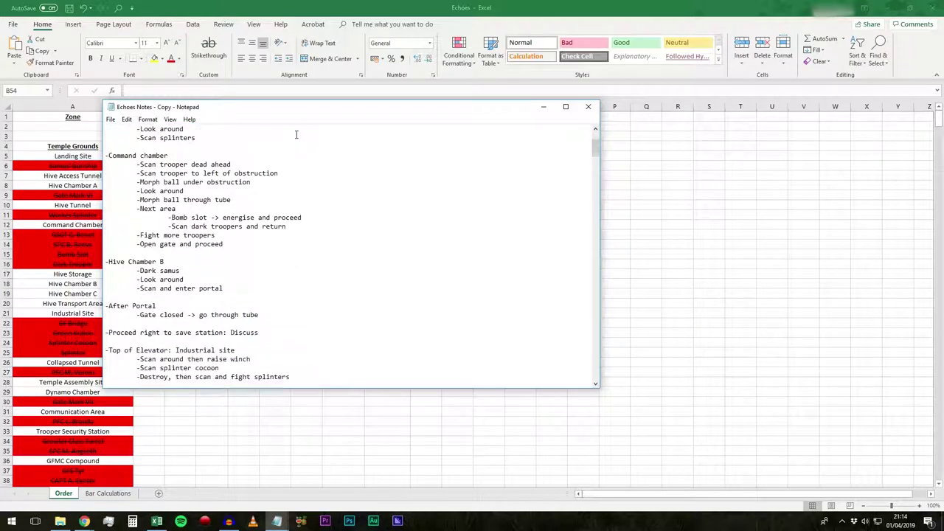
pyautogui.scroll(-8, 296, 134)
pyautogui.scroll(5, 216, 204)
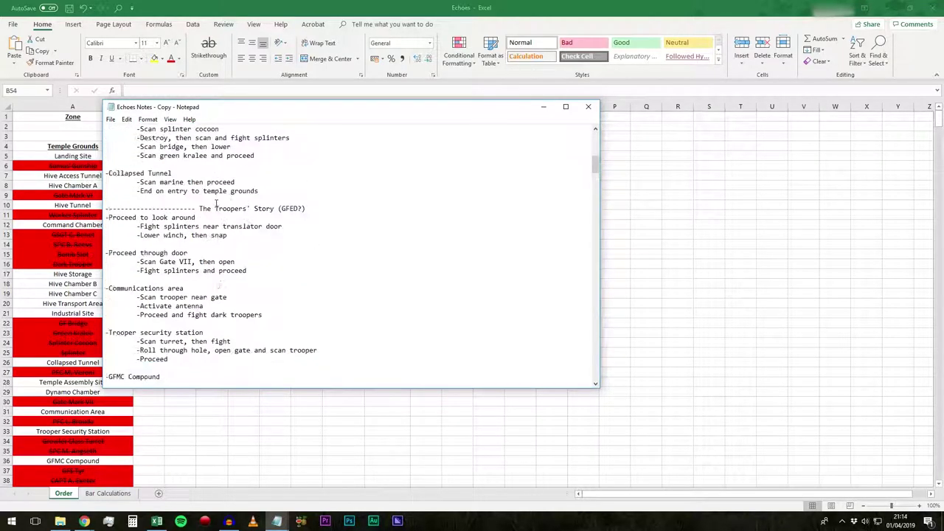
pyautogui.moveTo(105, 281)
pyautogui.mouseDown()
pyautogui.moveTo(125, 279)
pyautogui.moveTo(107, 279)
pyautogui.mouseUp()
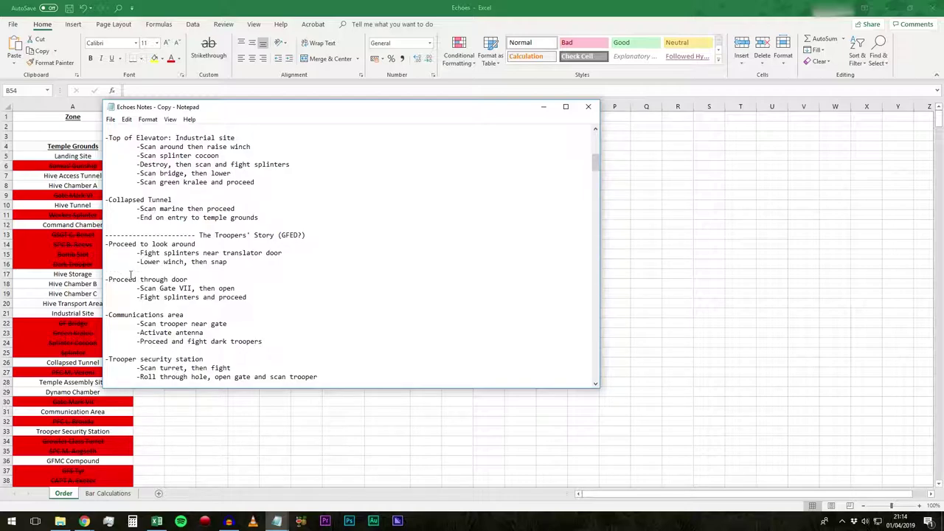
pyautogui.scroll(-10, 177, 209)
pyautogui.scroll(-13, 177, 209)
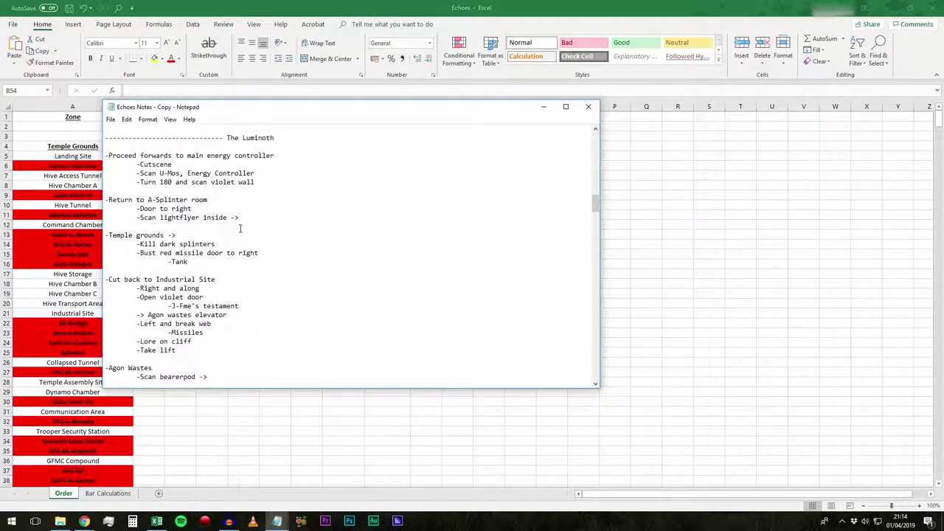
pyautogui.moveTo(230, 218); pyautogui.dragTo(250, 217)
pyautogui.moveTo(137, 217); pyautogui.dragTo(249, 230)
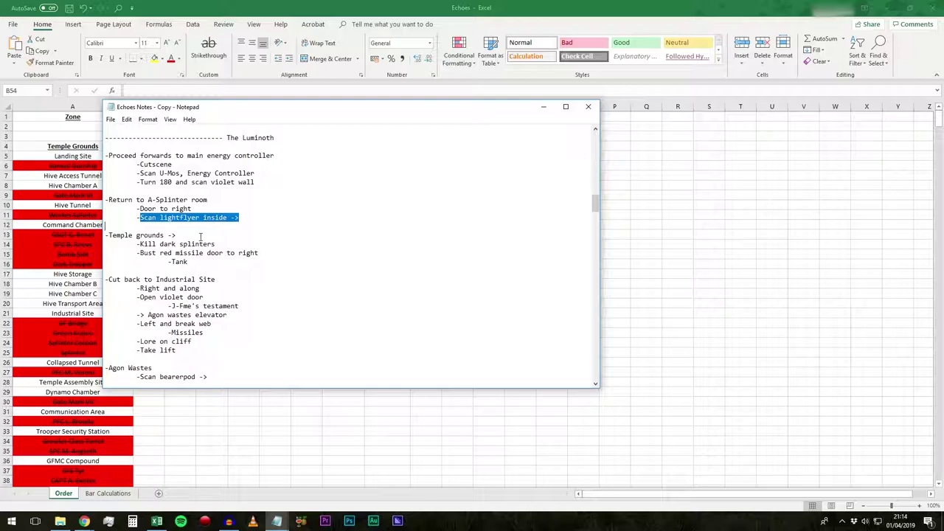
# - Read on from The Luminoth to the Agon Wastes section of the notes, pointing out the "<->" marker before Mining station A
pyautogui.moveTo(200, 237); pyautogui.dragTo(197, 240)
pyautogui.scroll(-18, 226, 253)
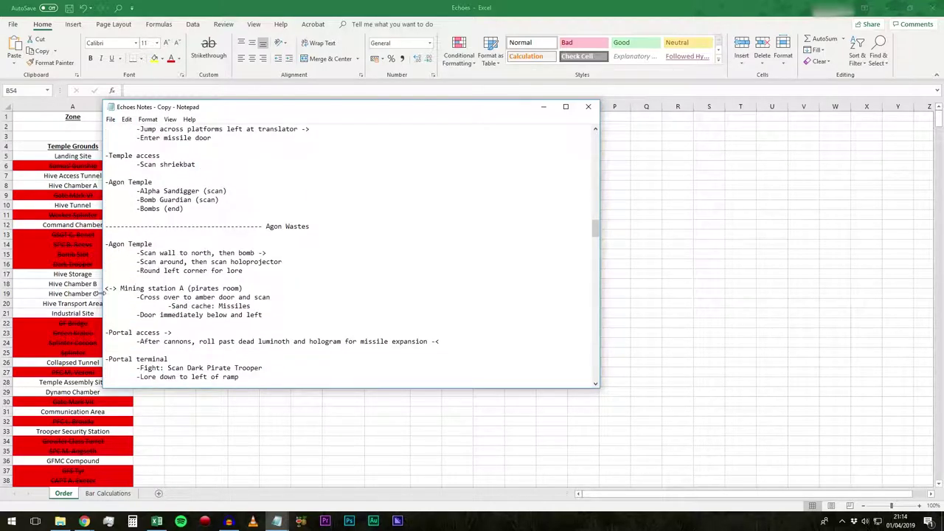
pyautogui.moveTo(109, 289)
pyautogui.mouseDown()
pyautogui.moveTo(117, 289)
pyautogui.moveTo(108, 289)
pyautogui.mouseUp()
pyautogui.click(121, 288)
pyautogui.click(109, 289)
pyautogui.scroll(-1, 120, 286)
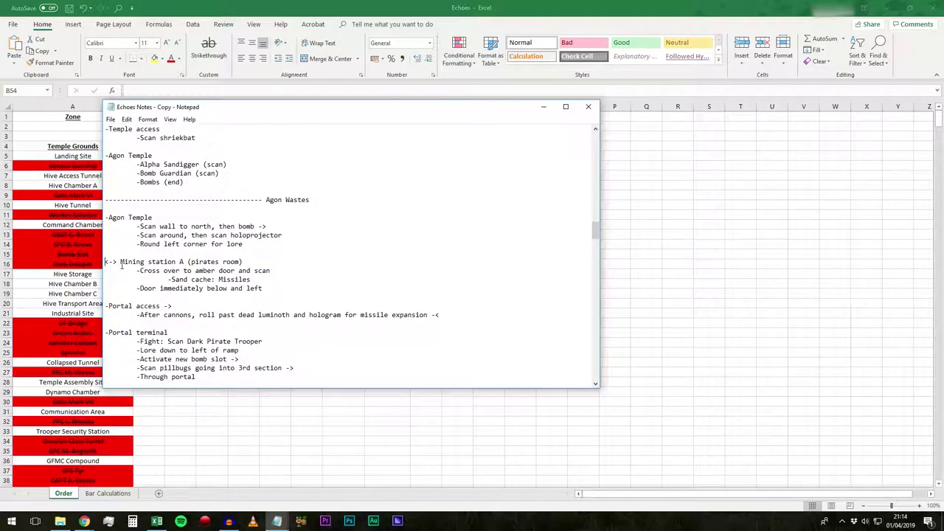
pyautogui.scroll(-6, 122, 255)
pyautogui.scroll(5, 123, 243)
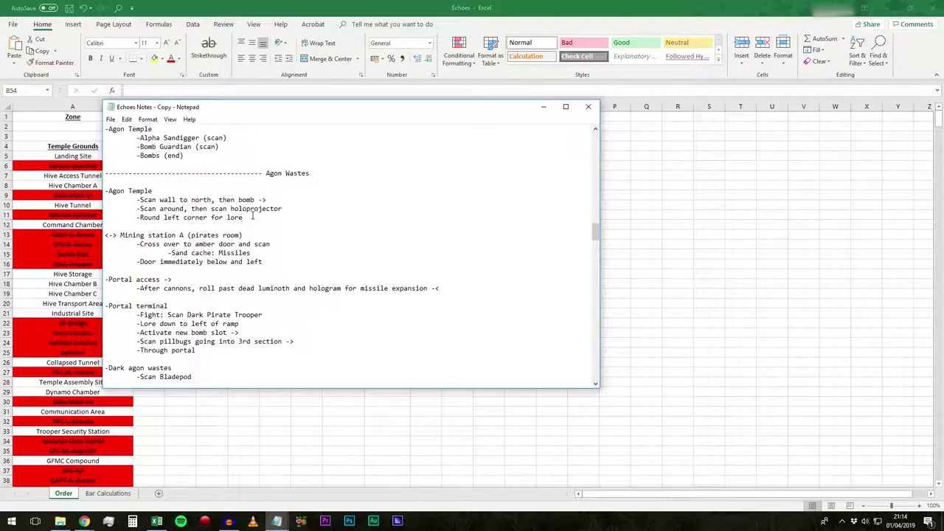
# - Read the notes from Dark Aether through The Dark Hunter, Light and Shadow and Amorbis to the end, pointing out the "<>" marker before Judgement Pit
pyautogui.scroll(-15, 129, 237)
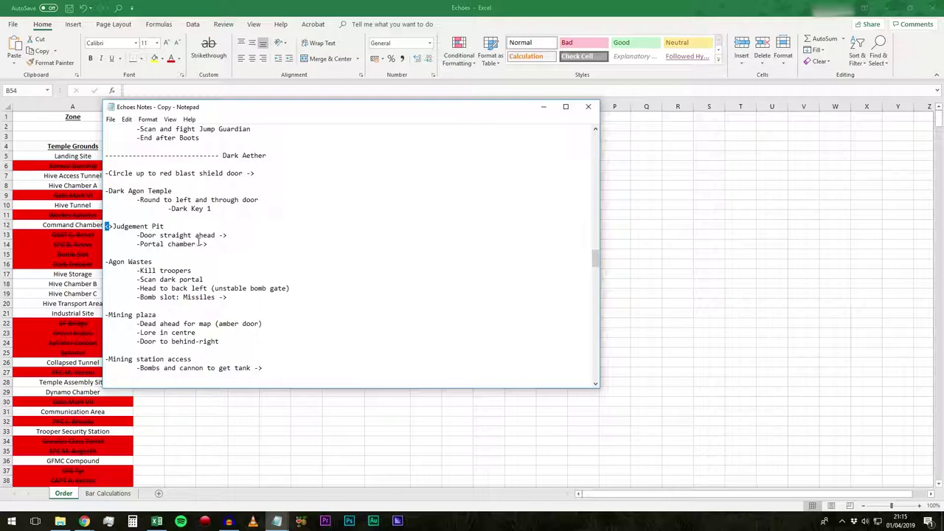
pyautogui.scroll(-17, 218, 286)
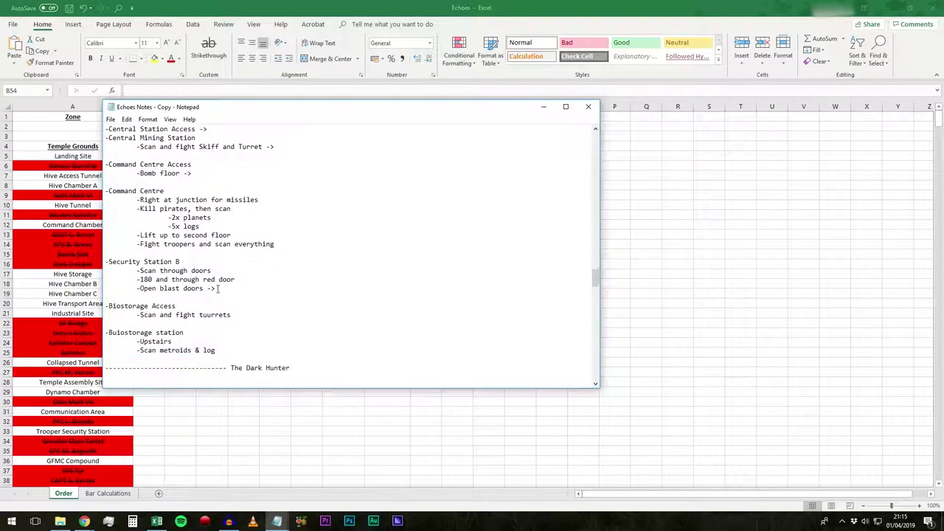
pyautogui.scroll(-1, 219, 288)
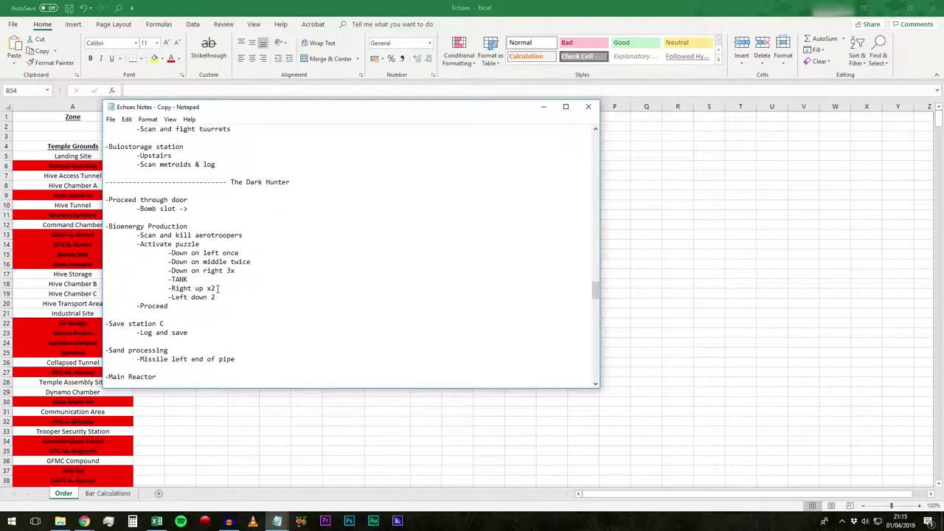
pyautogui.scroll(-14, 218, 289)
pyautogui.scroll(-14, 210, 285)
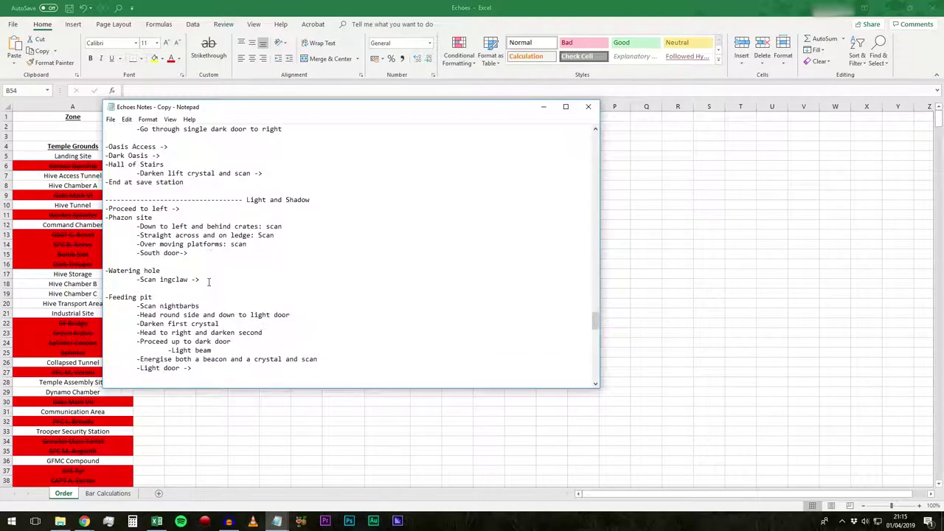
pyautogui.scroll(-10, 206, 278)
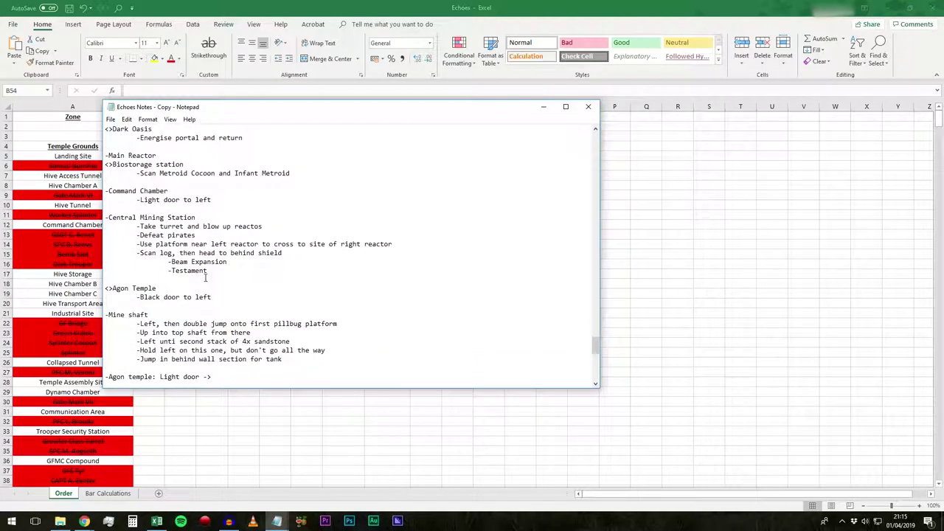
pyautogui.scroll(2, 145, 292)
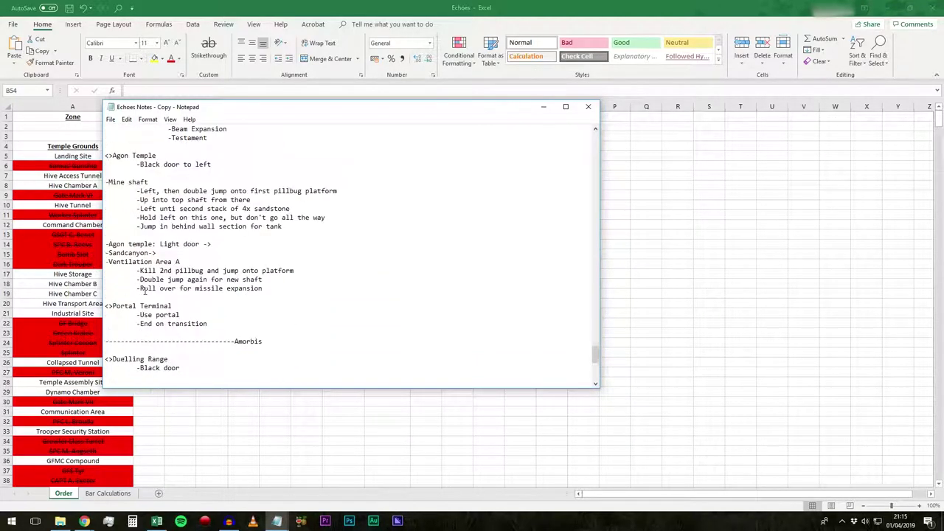
pyautogui.scroll(-9, 146, 293)
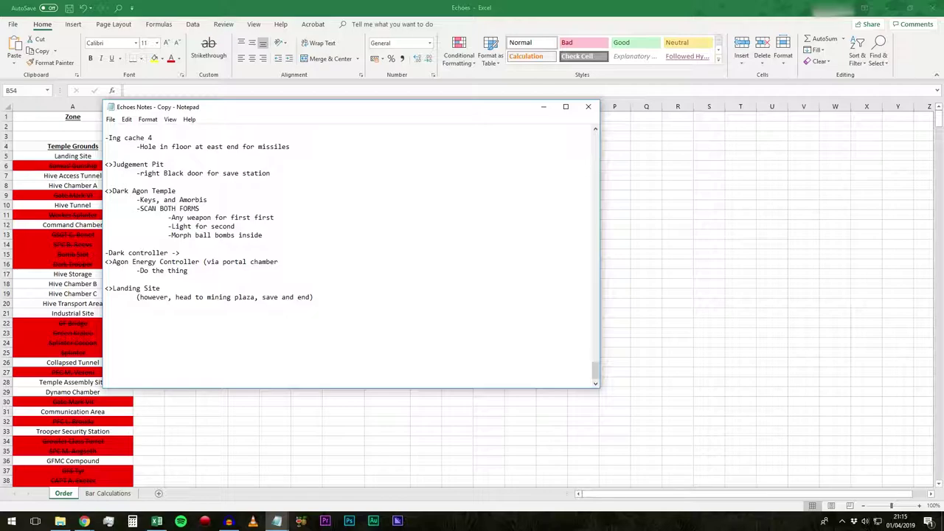
# - Delete surplus blank lines at the end of the notes, below the final Landing Site entry
pyautogui.press('BackSpace')
pyautogui.press('BackSpace')
pyautogui.press('BackSpace')
pyautogui.press('BackSpace')
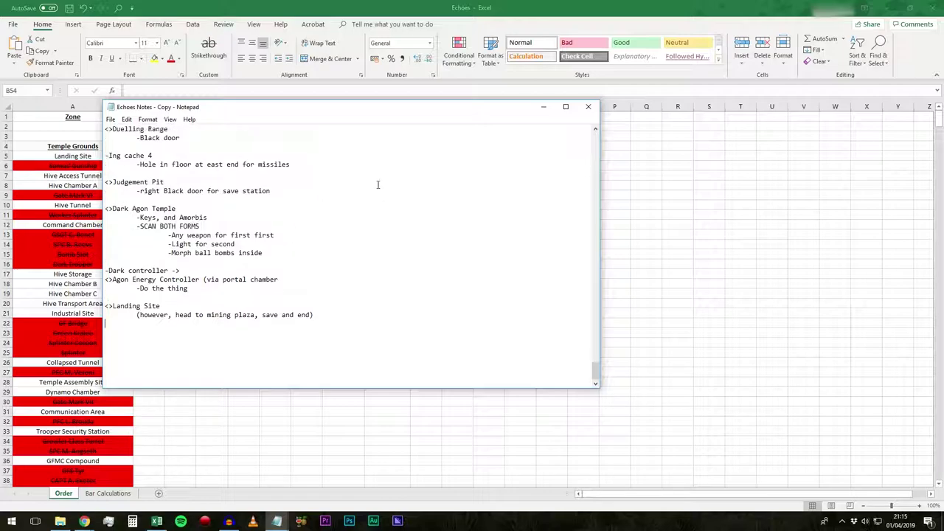
# - Return to the start of the notes and review the Aether and The Troopers' Story sections down to The Luminoth
pyautogui.moveTo(596, 369); pyautogui.dragTo(621, 130)
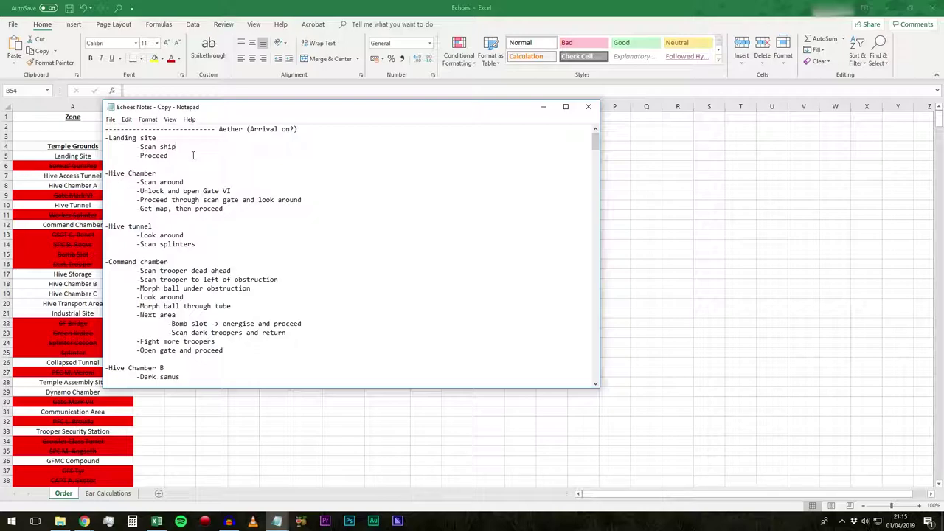
pyautogui.scroll(-7, 249, 221)
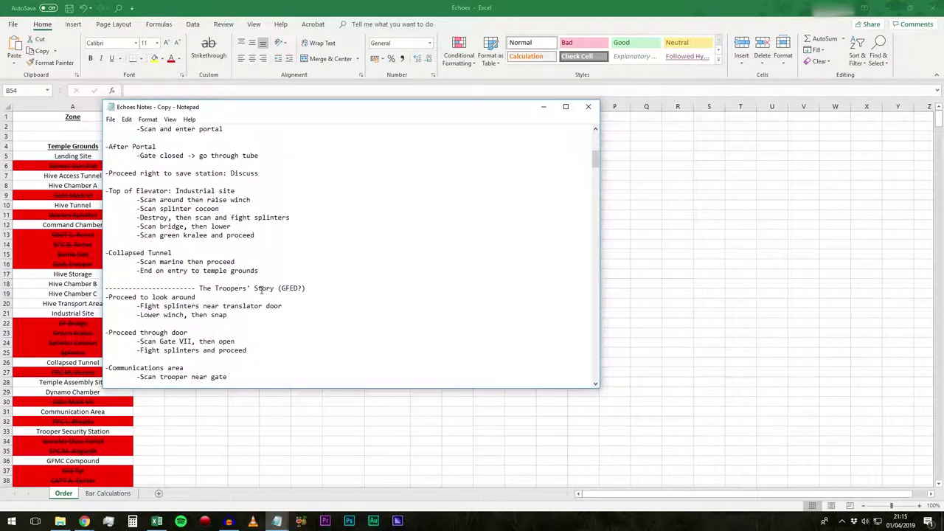
pyautogui.scroll(-16, 261, 290)
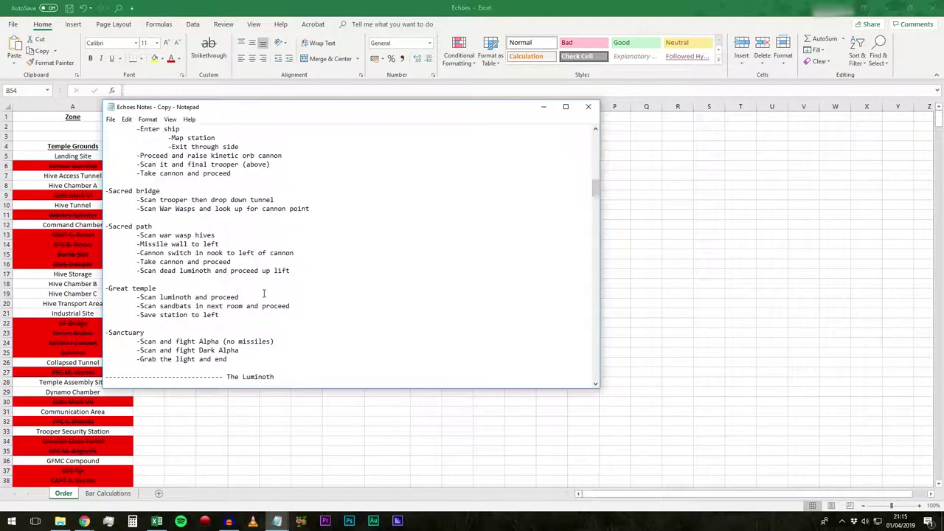
pyautogui.scroll(-1, 264, 295)
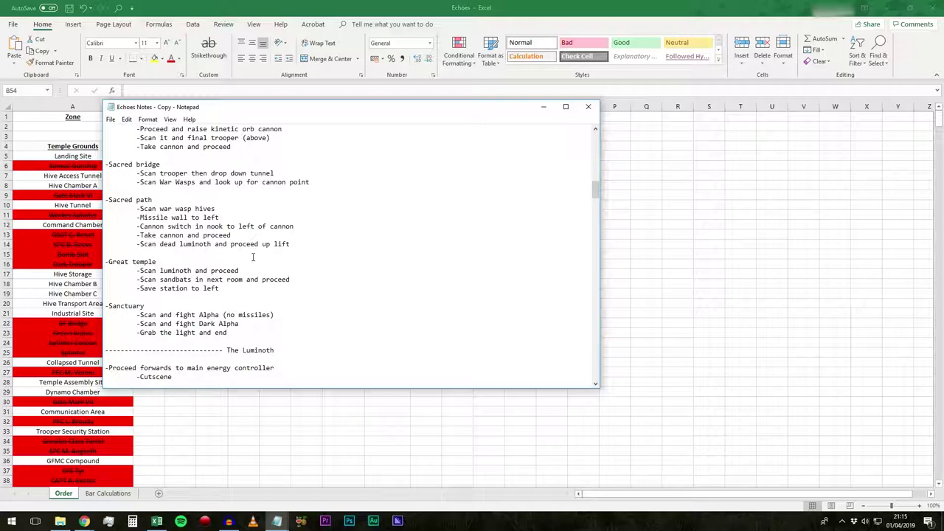
pyautogui.scroll(-4, 248, 259)
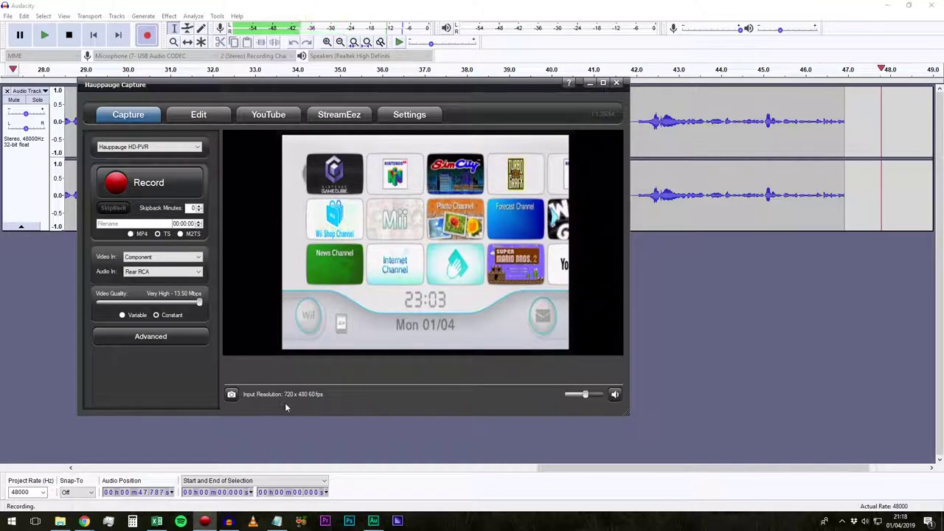
# - Enter "Blah blah" as the filename for the Hauppauge capture
pyautogui.click(134, 224)
pyautogui.write('Blah blah')
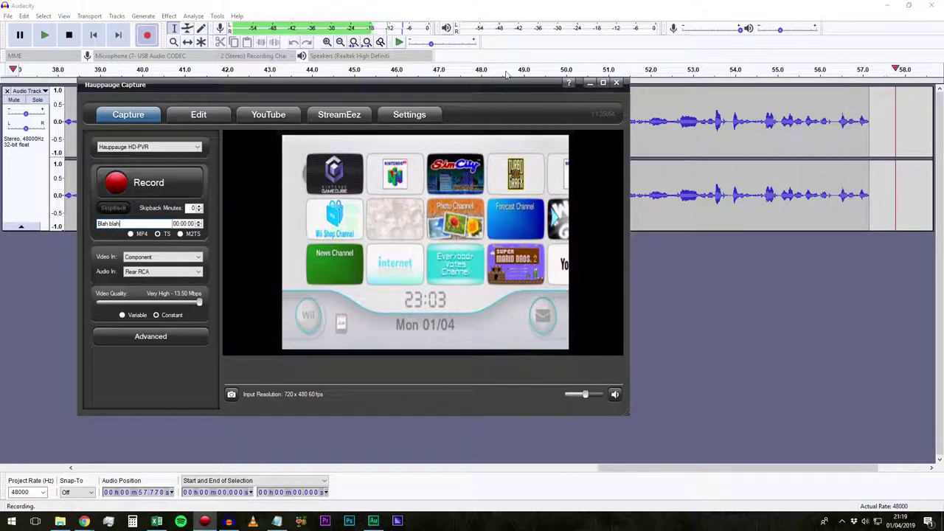
# - Switch to Adobe Audition, create a new audio file named Blah and start recording into it
pyautogui.click(371, 524)
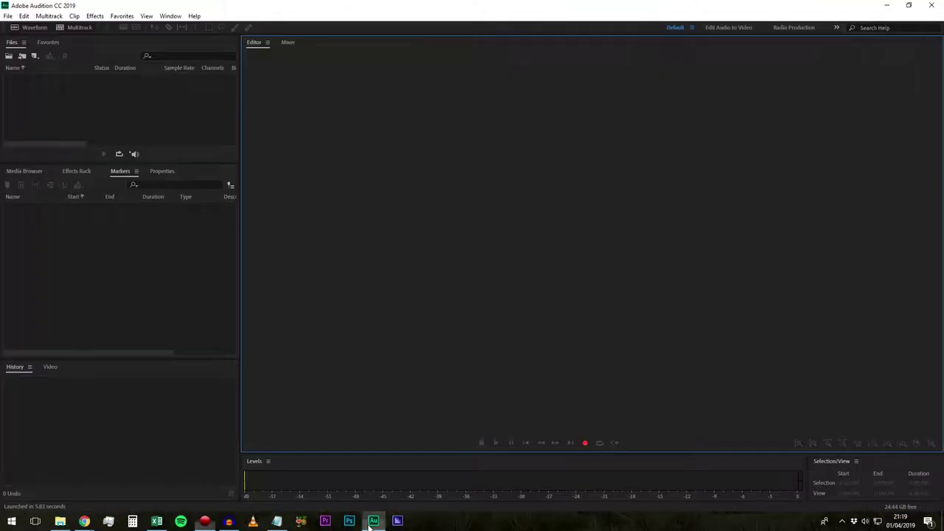
pyautogui.rightClick(179, 110)
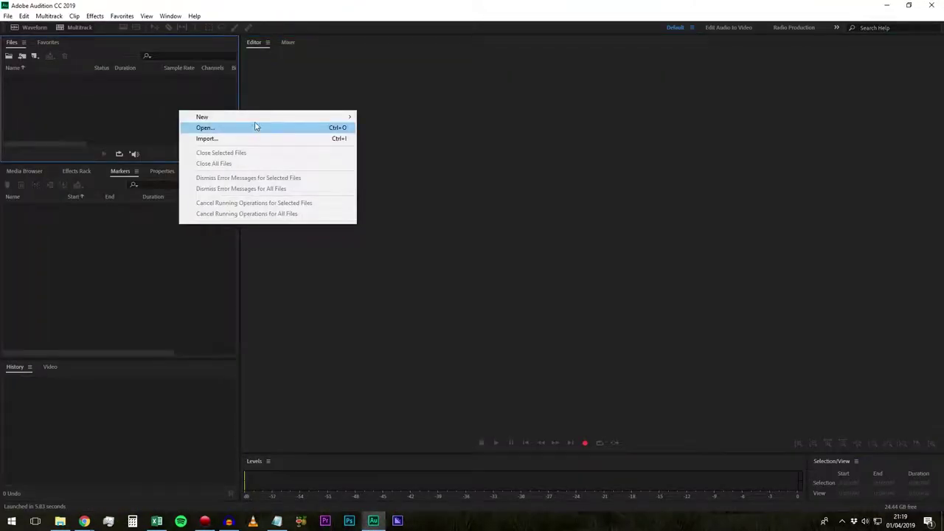
pyautogui.moveTo(282, 118)
pyautogui.click(420, 132)
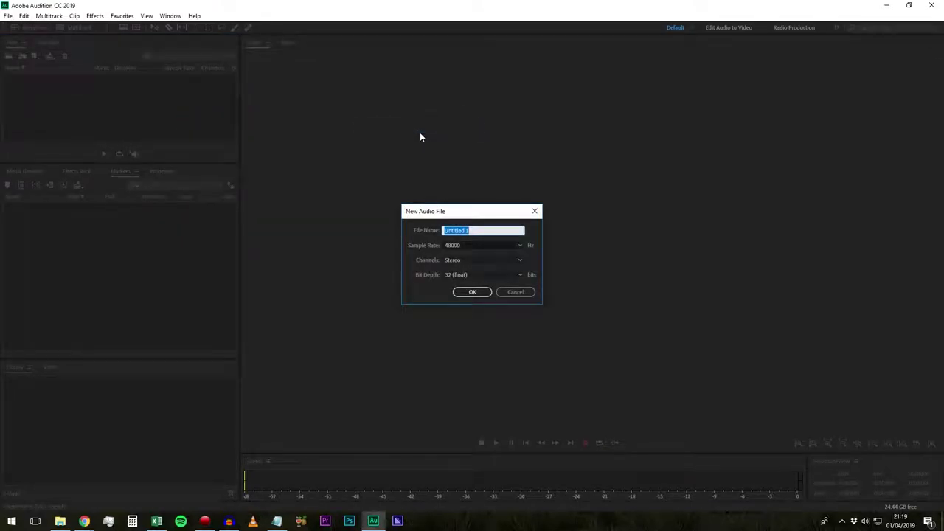
pyautogui.write('Ba')
pyautogui.press('Return')
pyautogui.click(584, 444)
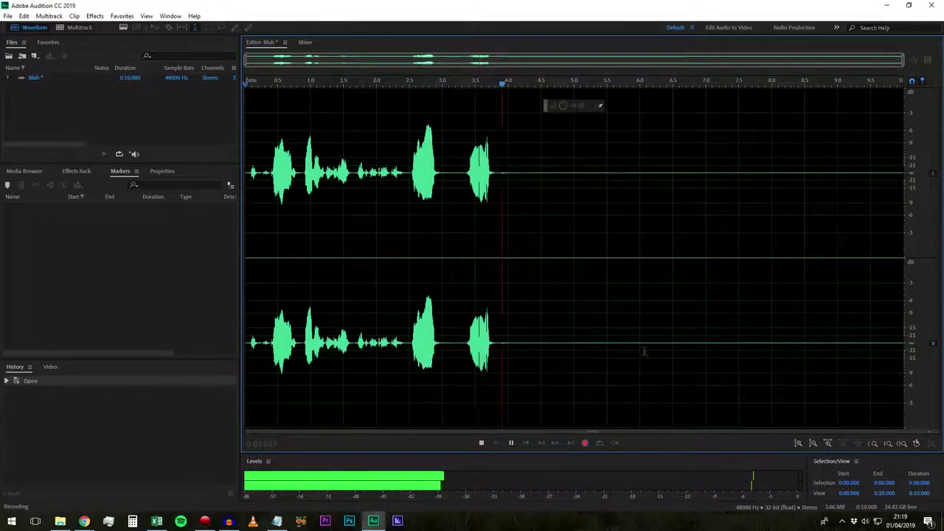
# - Stop the audio recording and close the Blah file without saving it
pyautogui.click(483, 445)
pyautogui.rightClick(154, 80)
pyautogui.click(214, 137)
pyautogui.click(461, 273)
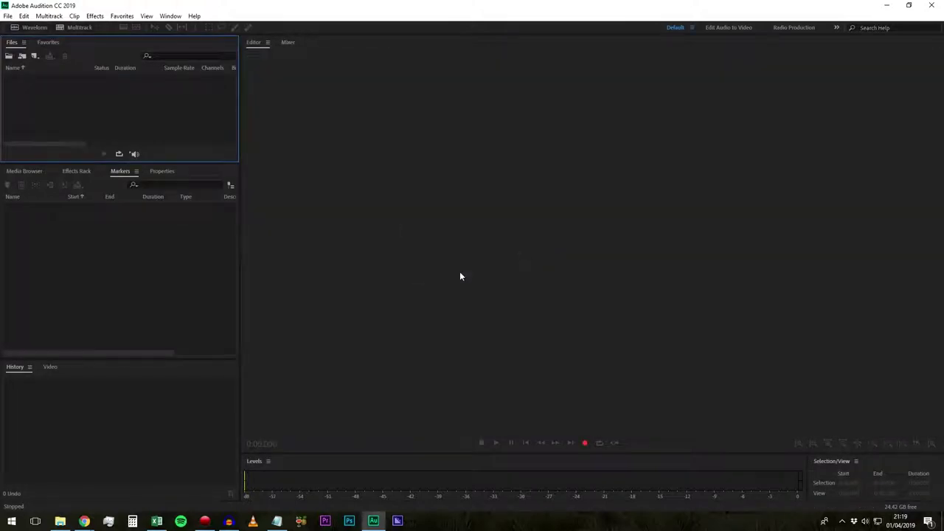
# - Close Adobe Audition and the Hauppauge Capture window
pyautogui.click(933, 6)
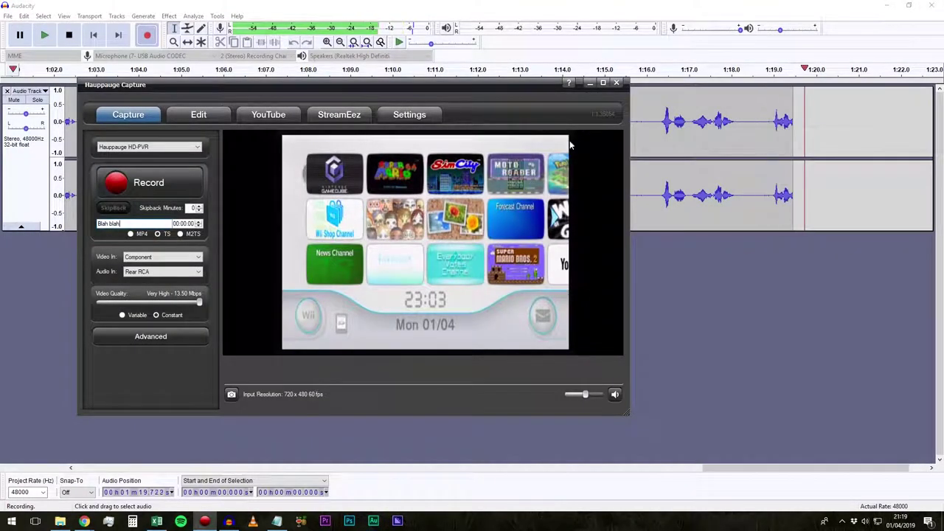
pyautogui.click(619, 86)
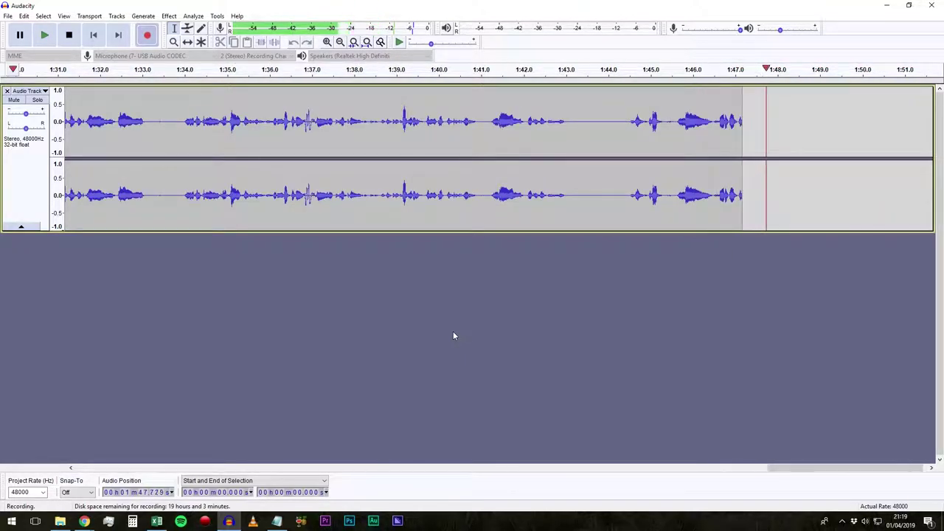
# - Switch to File Explorer, skip the gameplay recording ahead to about 44:13 in the video player, and pause and resume its playback
pyautogui.click(62, 521)
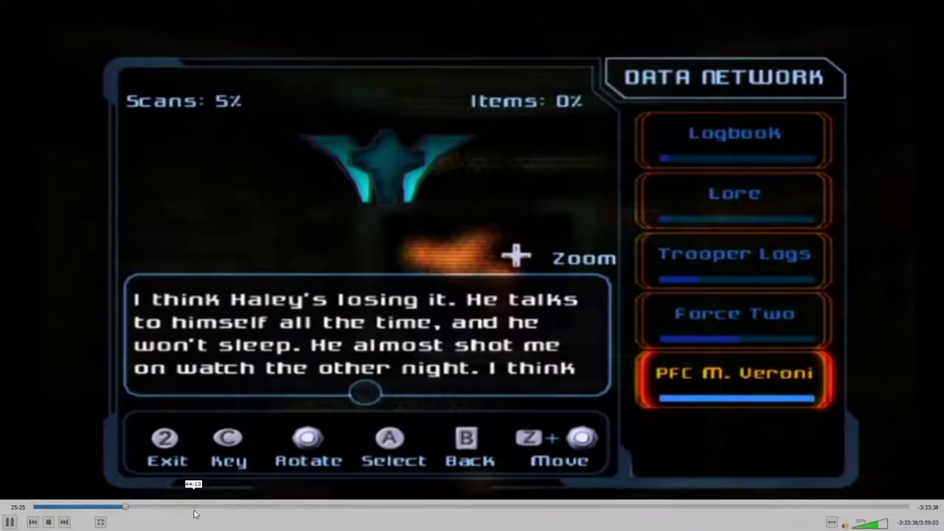
pyautogui.click(194, 508)
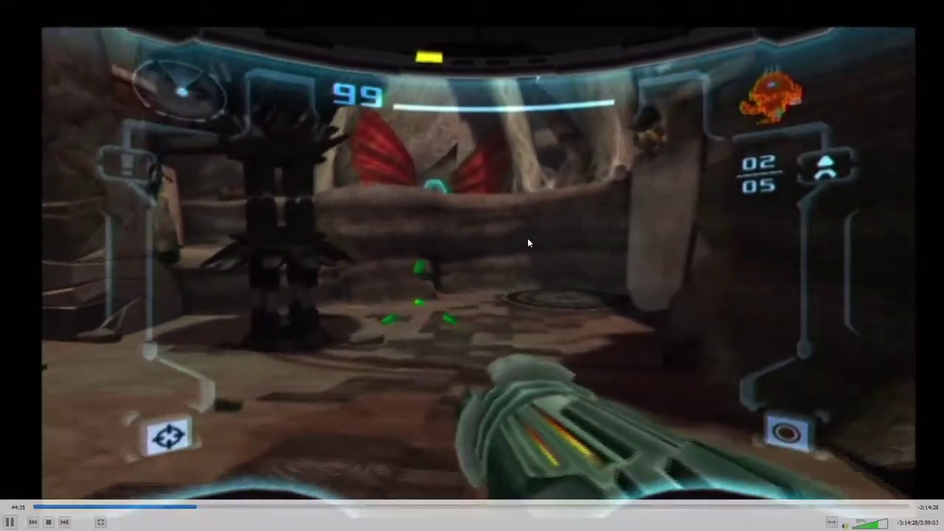
pyautogui.press('space')
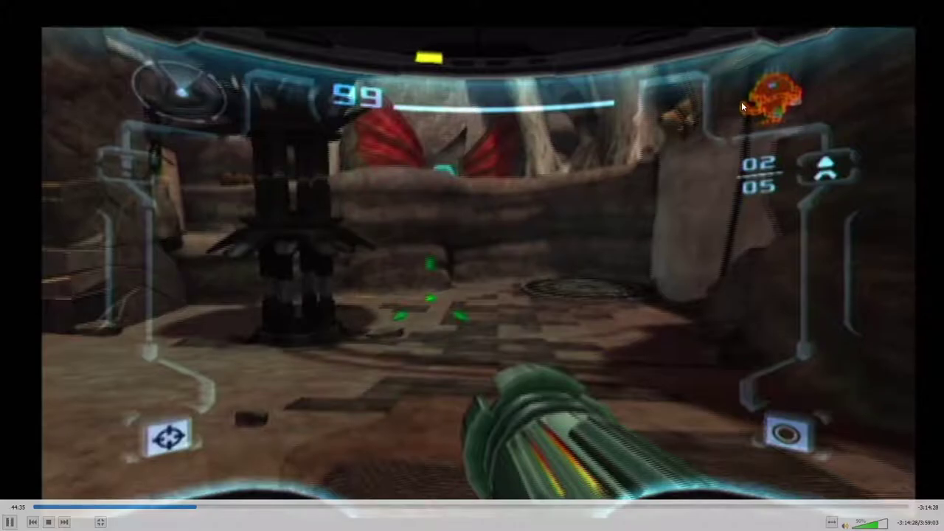
pyautogui.press('space')
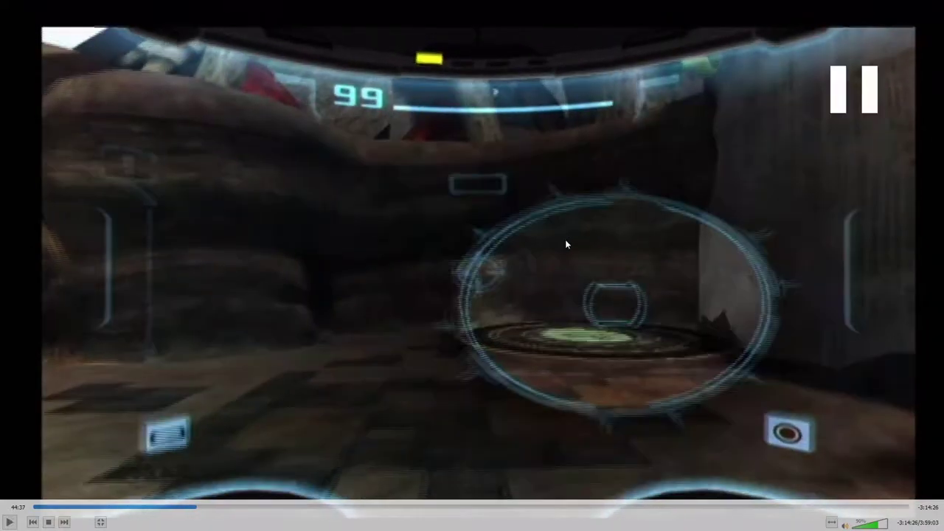
pyautogui.press('space')
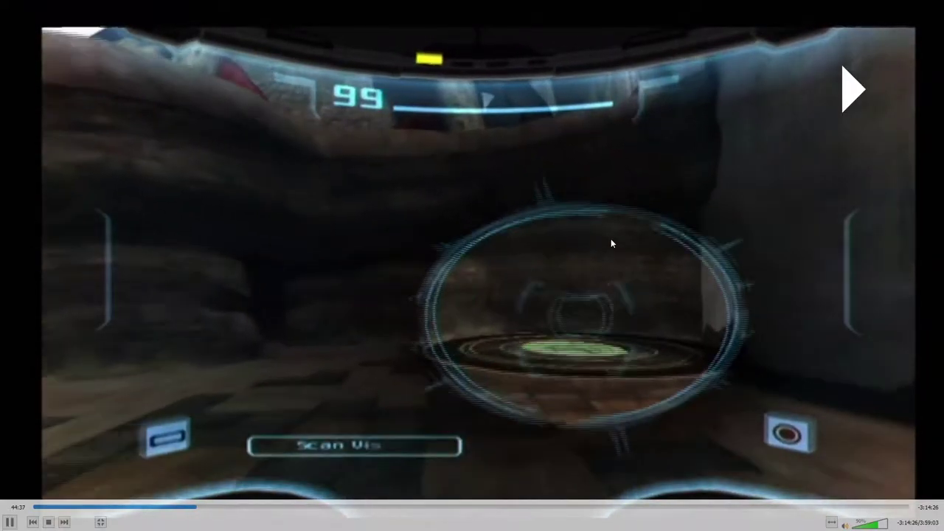
pyautogui.press('space')
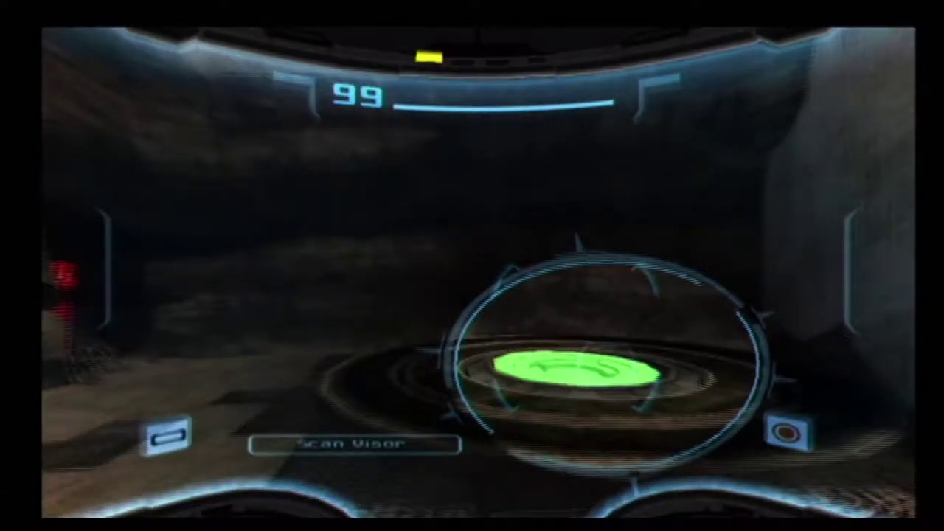
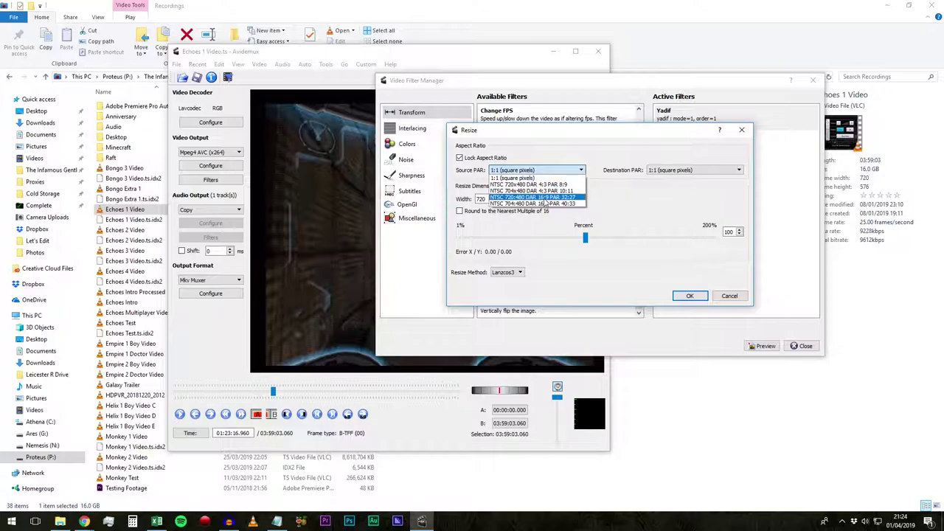
# - Set the Resize filter's source PAR to NTSC 720:480 DAR 16:9 and destination PAR to NTSC 704:480 DAR 16:9, apply it and close the filter manager
pyautogui.click(546, 198)
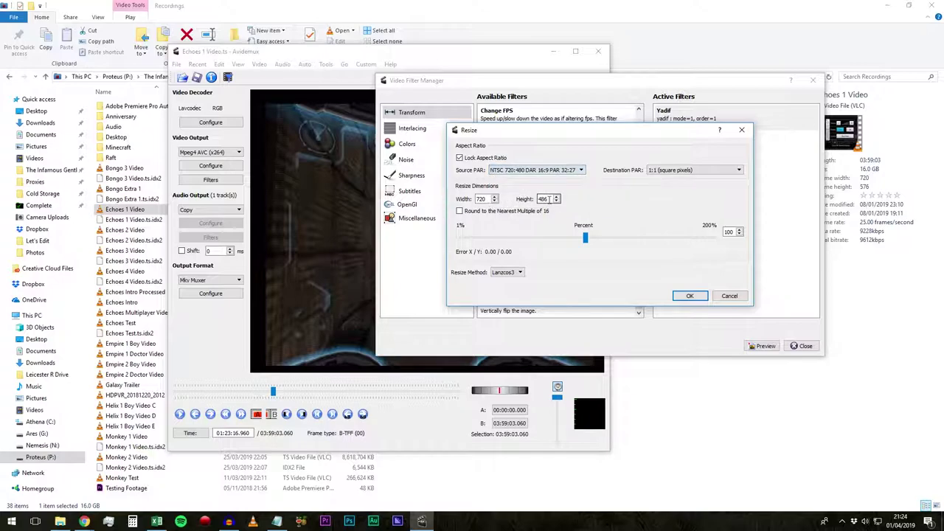
pyautogui.click(699, 174)
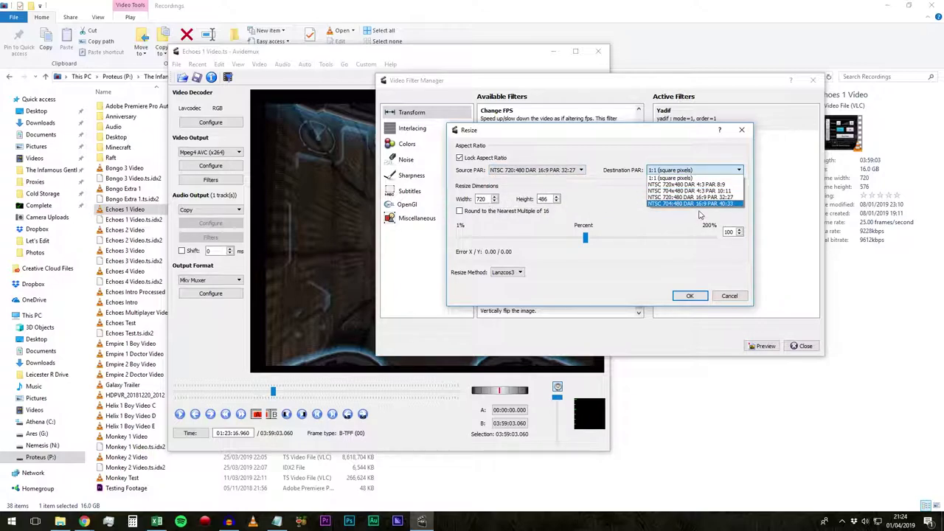
pyautogui.click(699, 205)
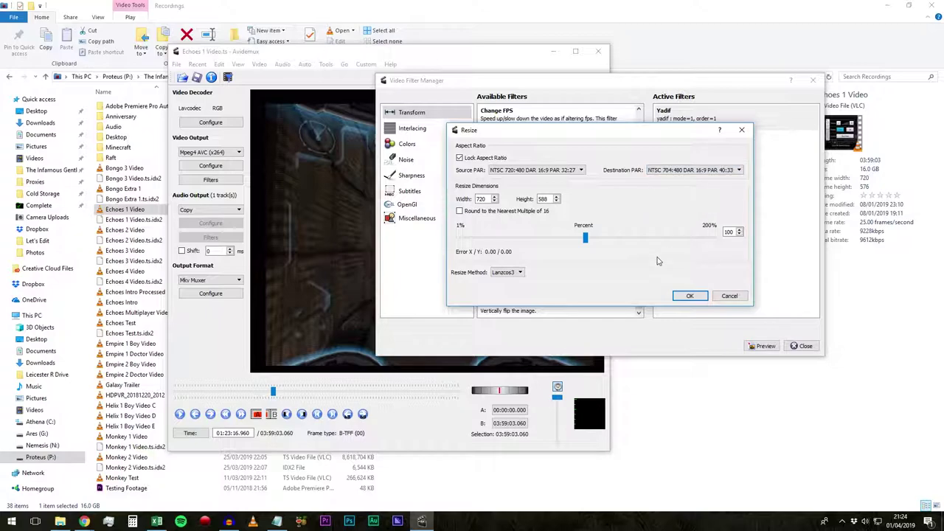
pyautogui.click(690, 296)
pyautogui.click(802, 346)
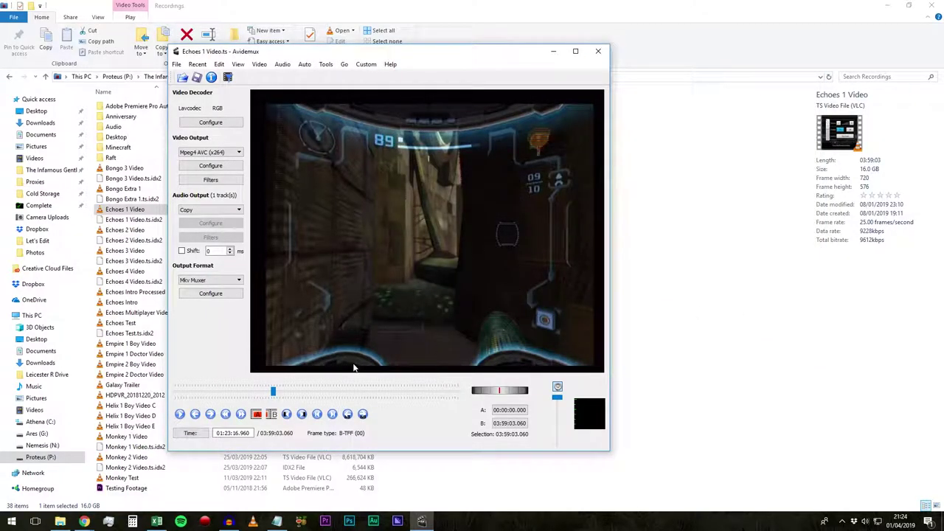
# - Preview the filtered Echoes 1 video by playing and stopping it in short bursts, including from about 03:01:54
pyautogui.click(180, 414)
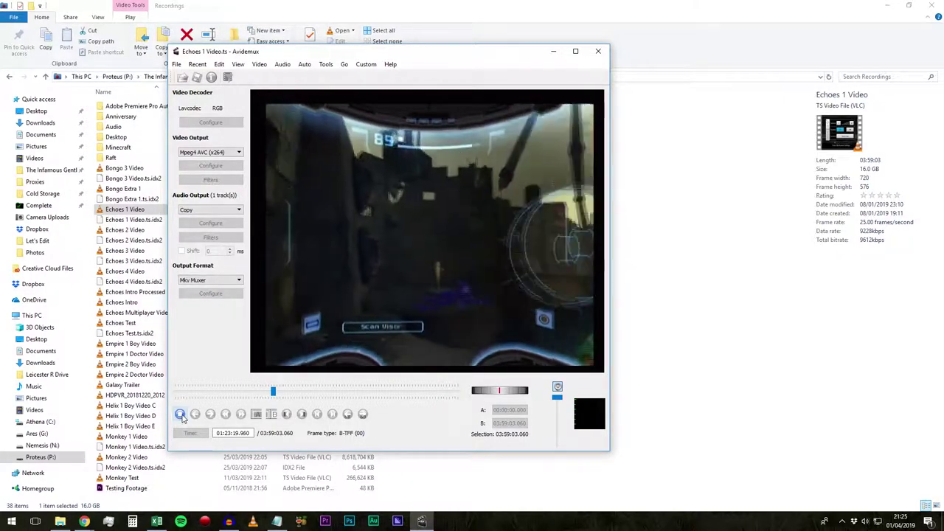
pyautogui.click(180, 414)
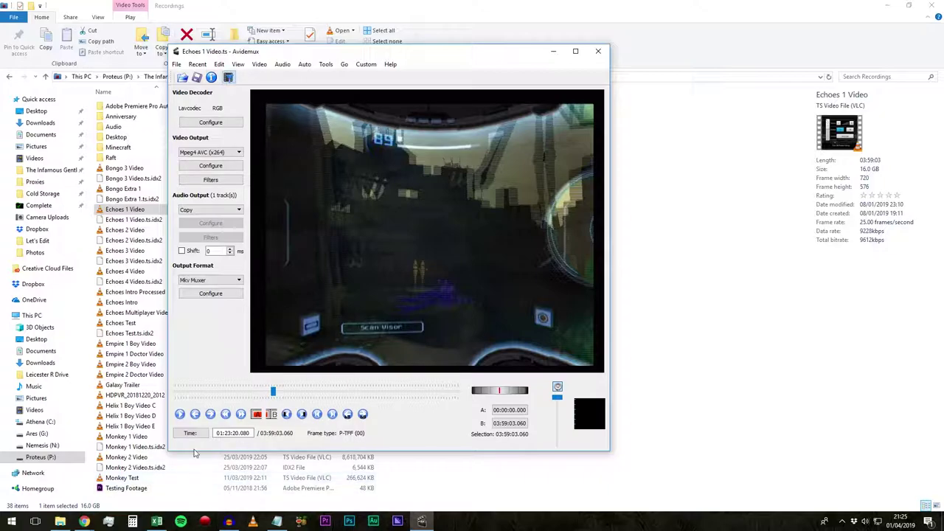
pyautogui.click(180, 414)
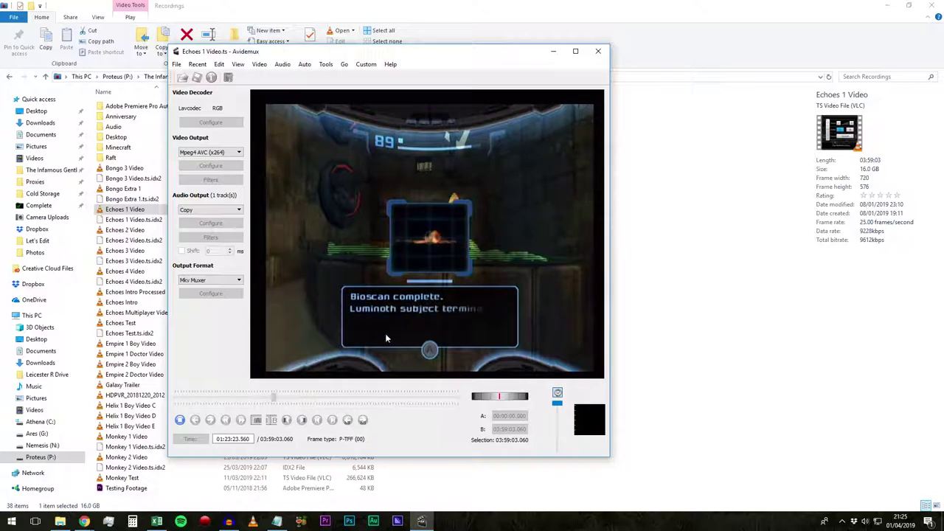
pyautogui.click(179, 420)
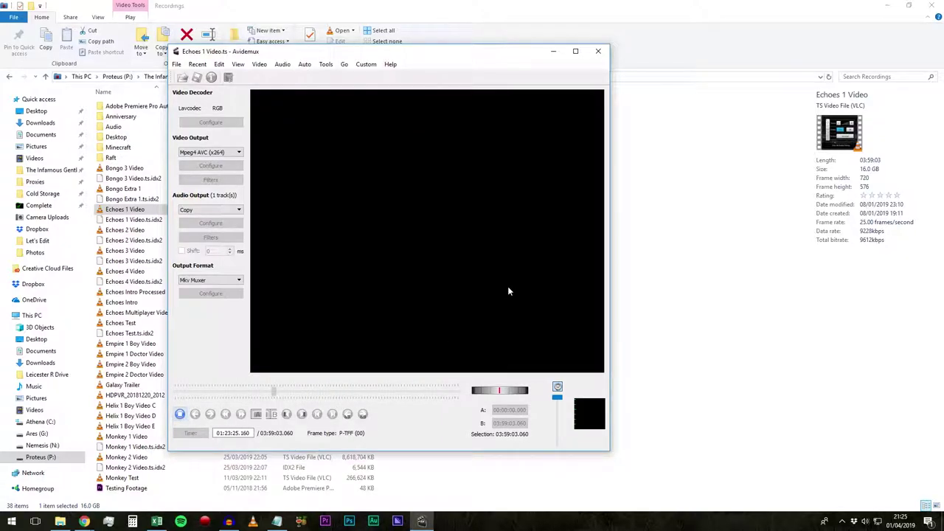
pyautogui.click(390, 395)
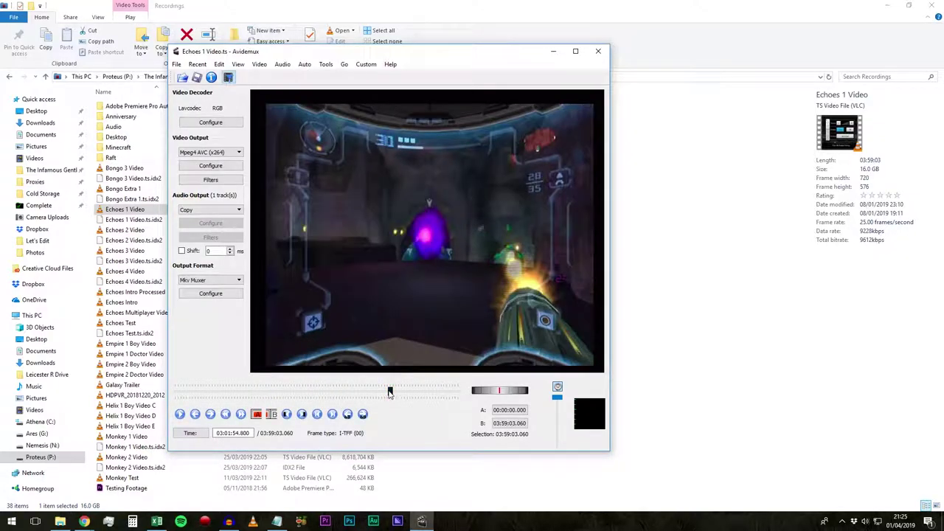
pyautogui.click(179, 414)
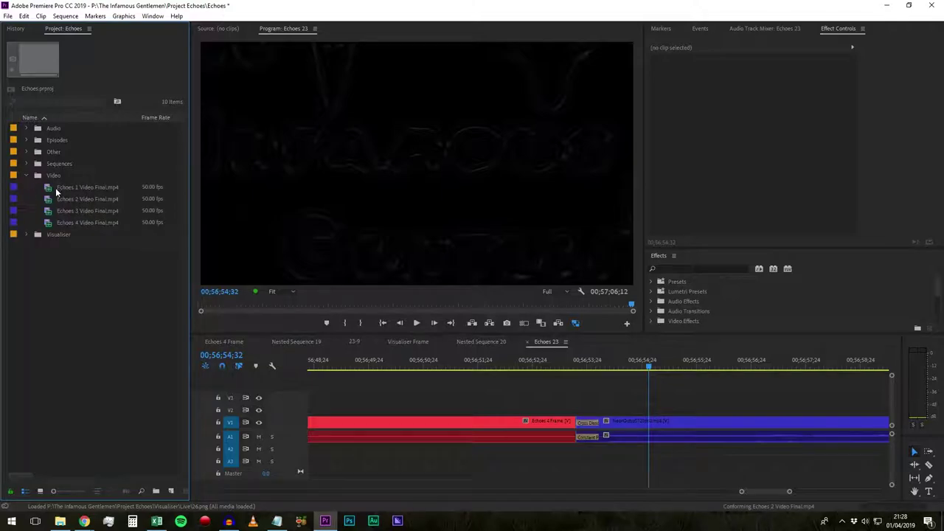
# - In Premiere Pro, open the export settings for Echoes 1 Video Final.mp4 and review the preset and available export formats
pyautogui.rightClick(77, 188)
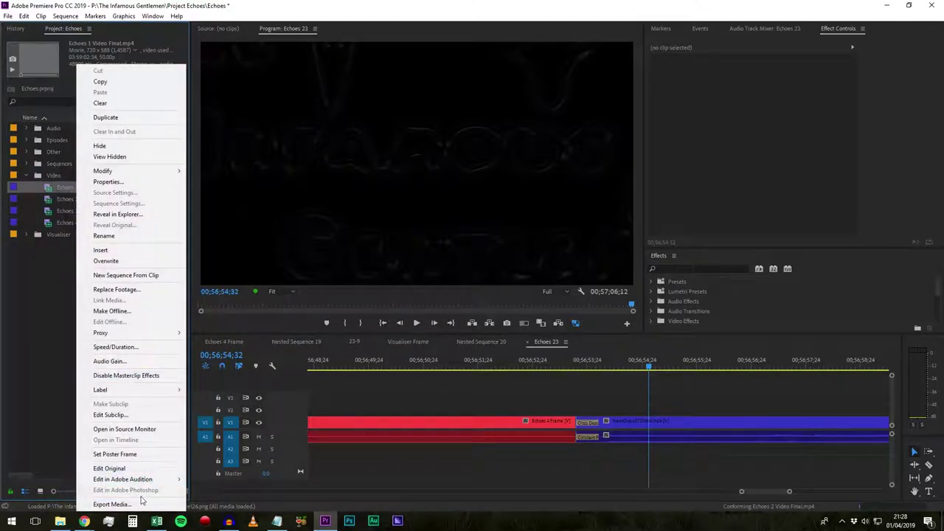
pyautogui.click(435, 416)
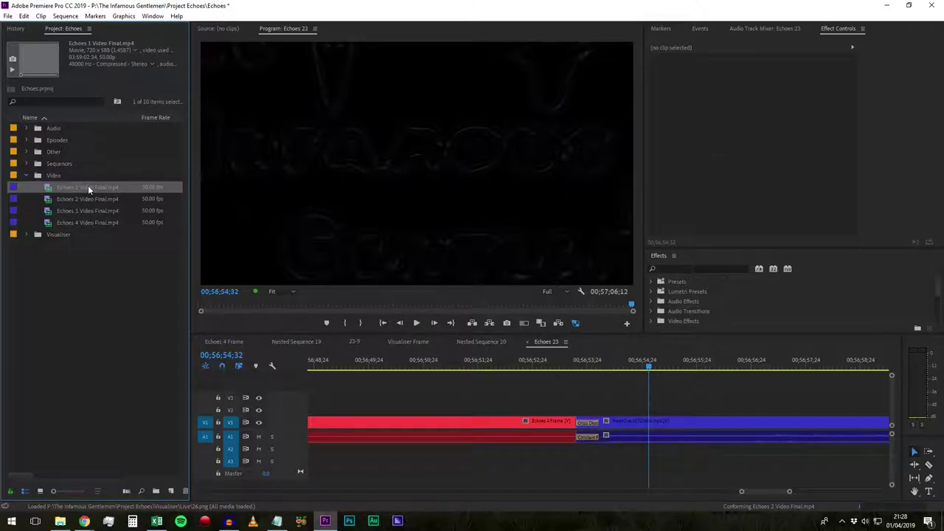
pyautogui.hotkey('ctrl', 'm')
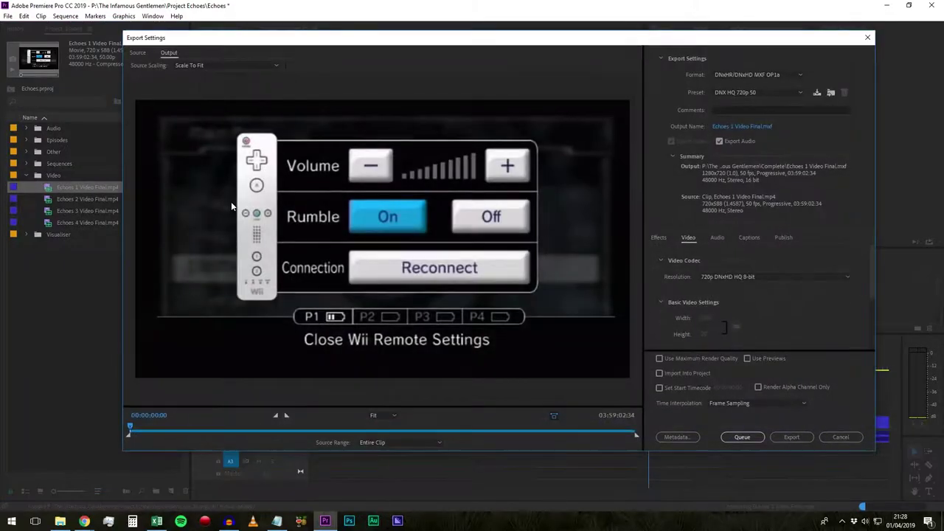
pyautogui.click(737, 93)
pyautogui.click(759, 74)
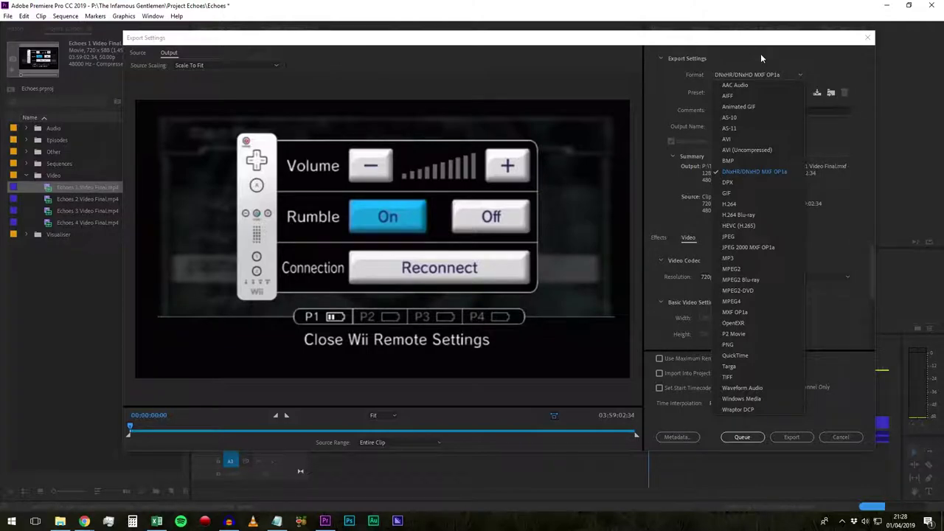
pyautogui.click(762, 58)
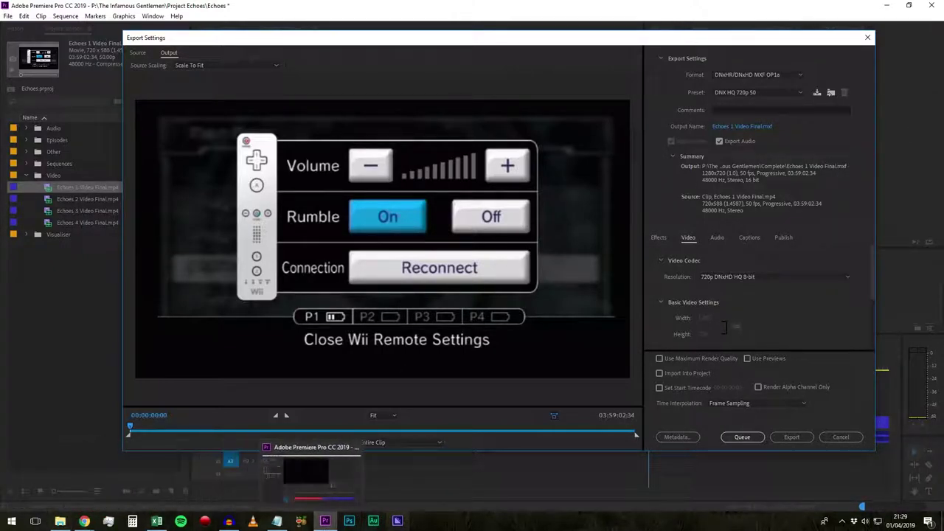
# - Switch to Adobe Audition and listen to a short stretch of Echoes 1 Audio C.wav from about 11:57
pyautogui.click(373, 520)
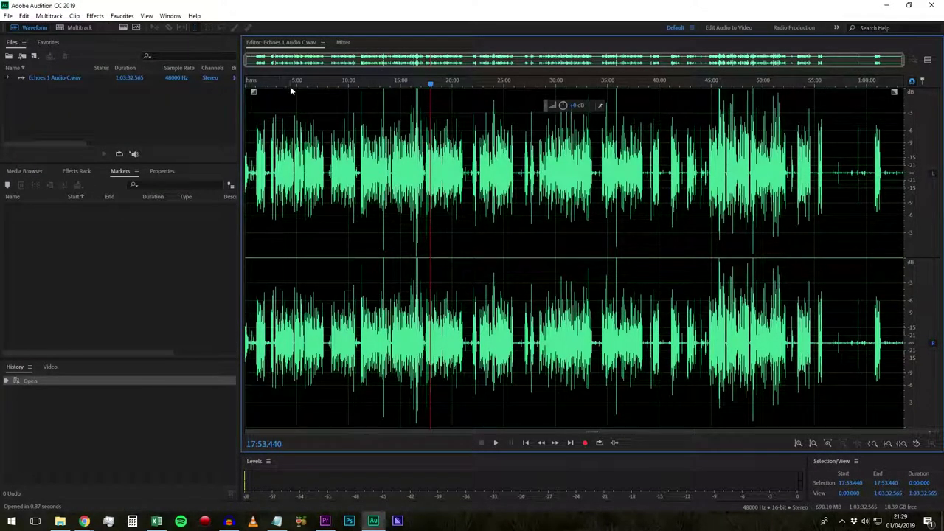
pyautogui.hotkey('ctrl', 'a')
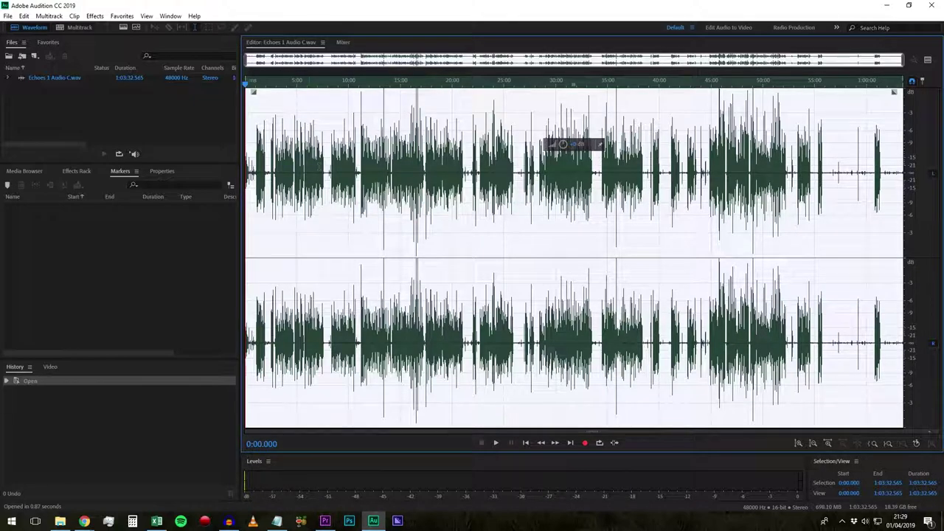
pyautogui.click(368, 160)
pyautogui.press('space')
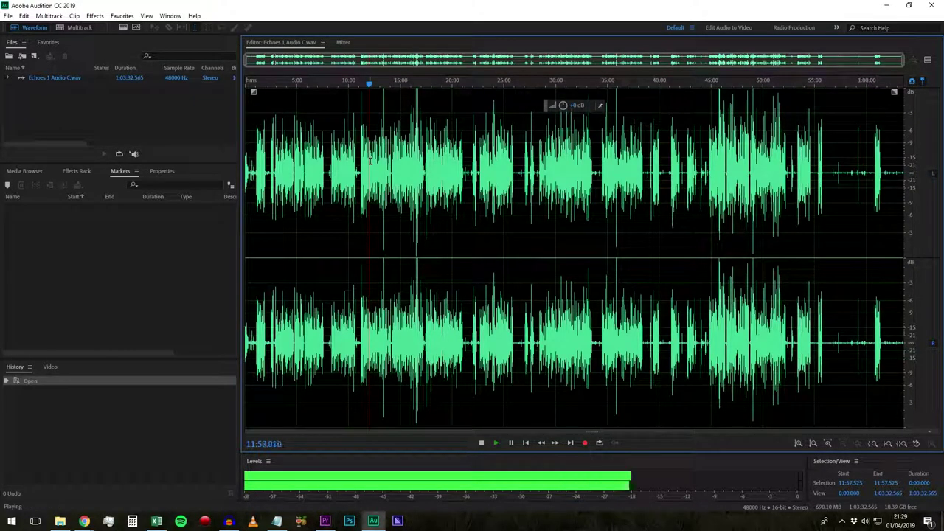
pyautogui.press('space')
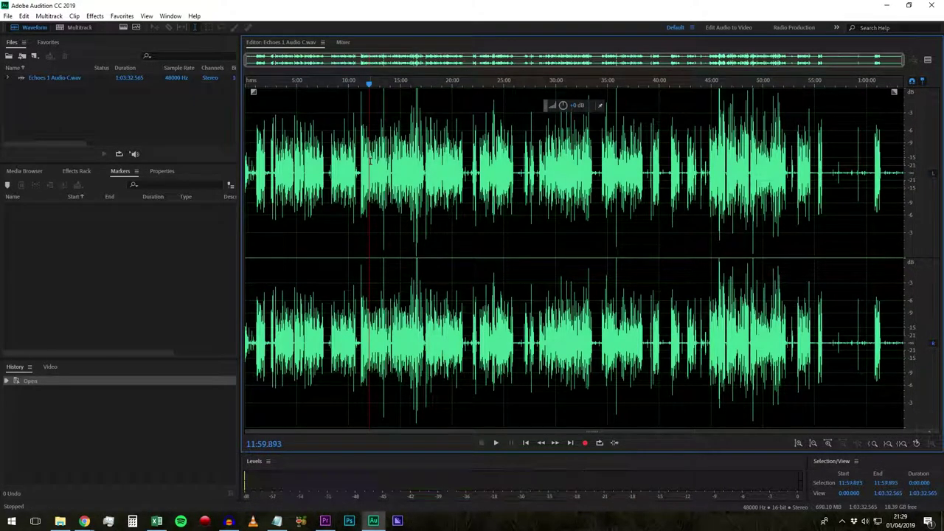
# - Apply a Hard Limiter to the entire audio file with -0.1 dB maximum amplitude and 9.0 dB input boost
pyautogui.hotkey('ctrl', 'a')
pyautogui.click(97, 16)
pyautogui.moveTo(147, 135)
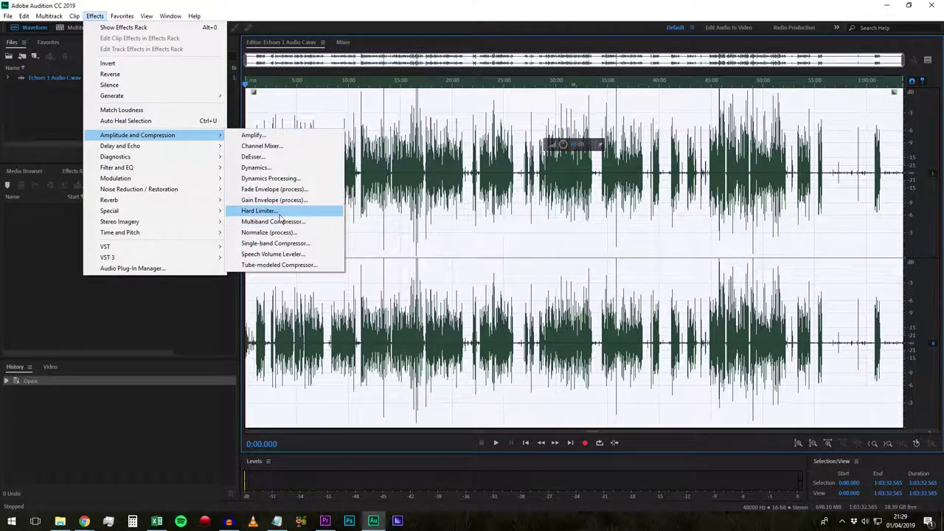
pyautogui.click(280, 214)
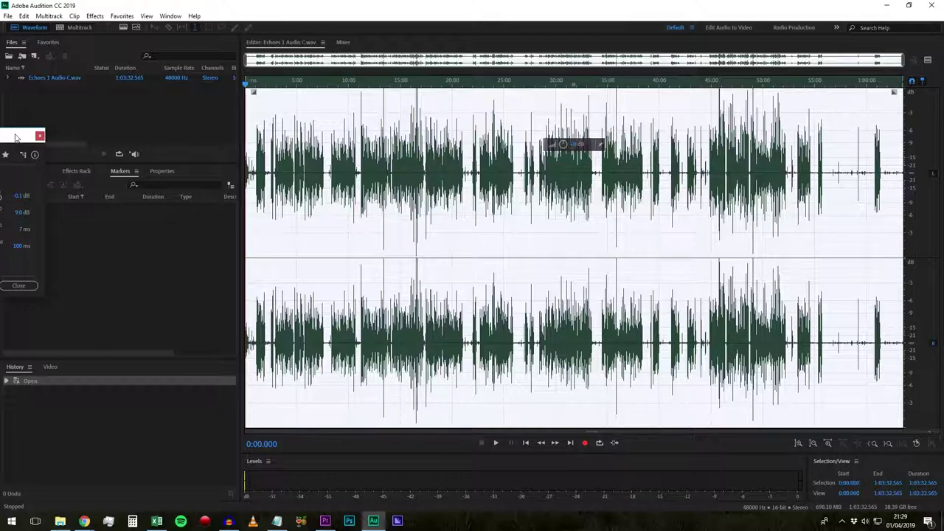
pyautogui.moveTo(624, 223); pyautogui.dragTo(618, 226)
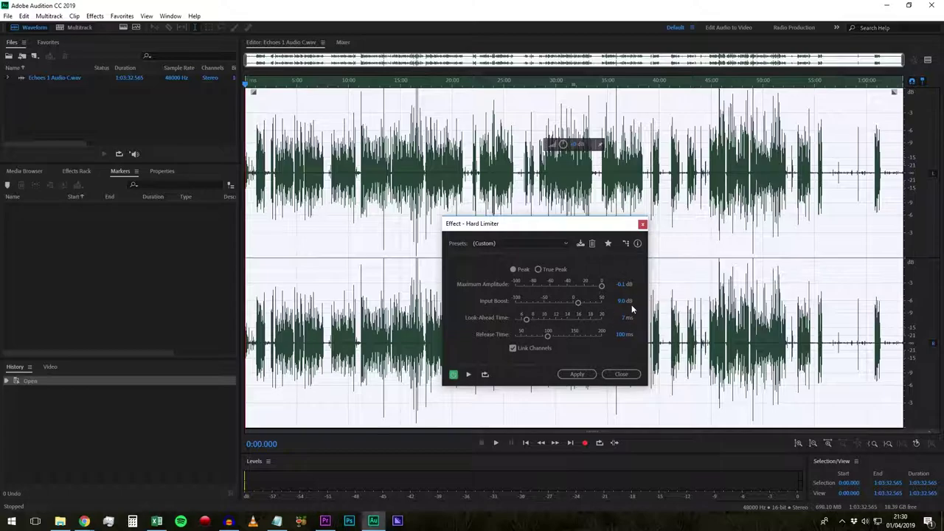
pyautogui.click(577, 374)
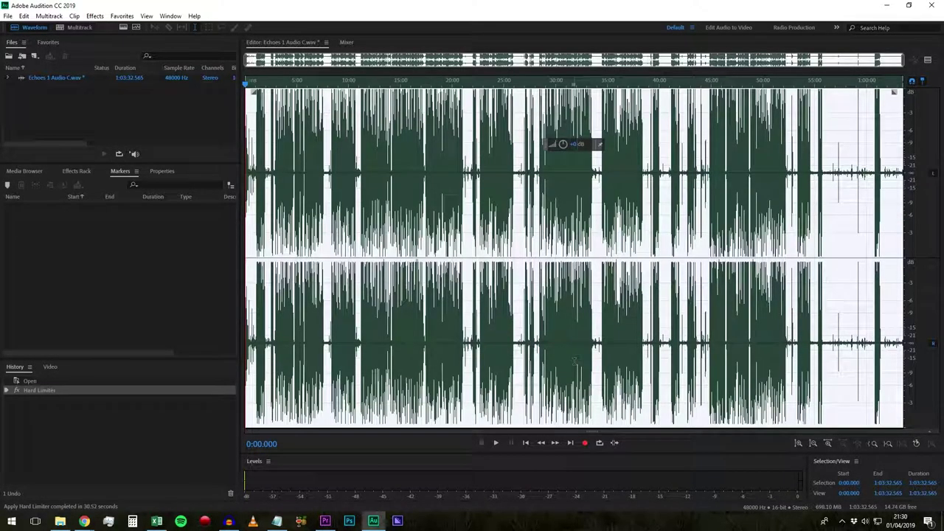
# - Examine the limited waveform up close around 24:20 and listen to it briefly from about 23:56
pyautogui.click(499, 128)
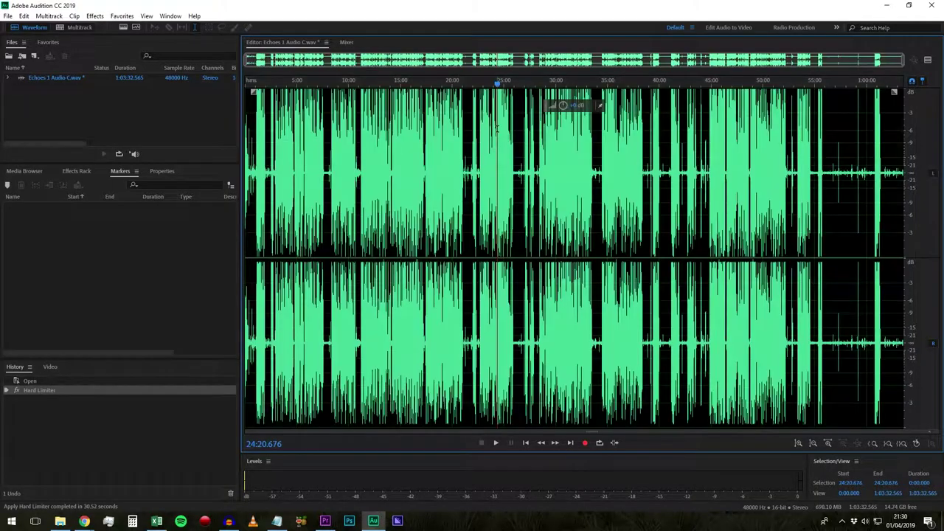
pyautogui.press('=')
pyautogui.scroll(14, 500, 128)
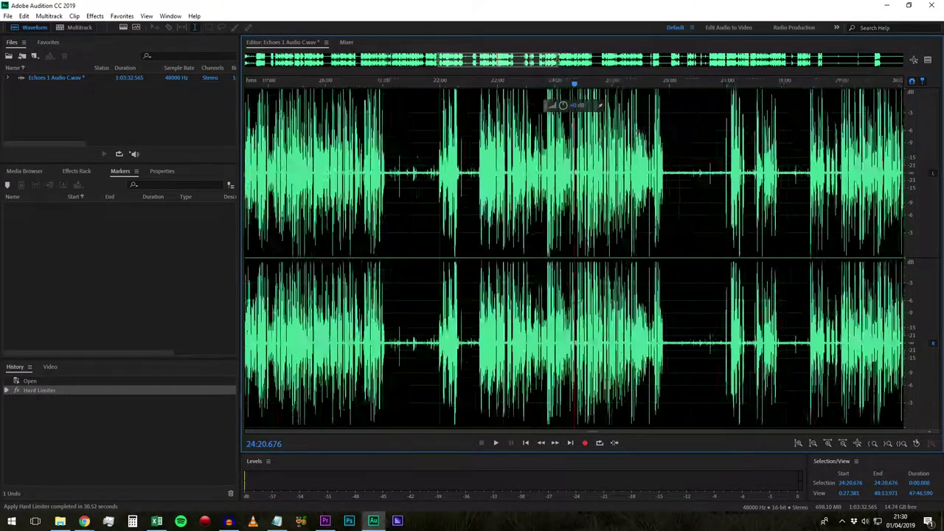
pyautogui.click(268, 131)
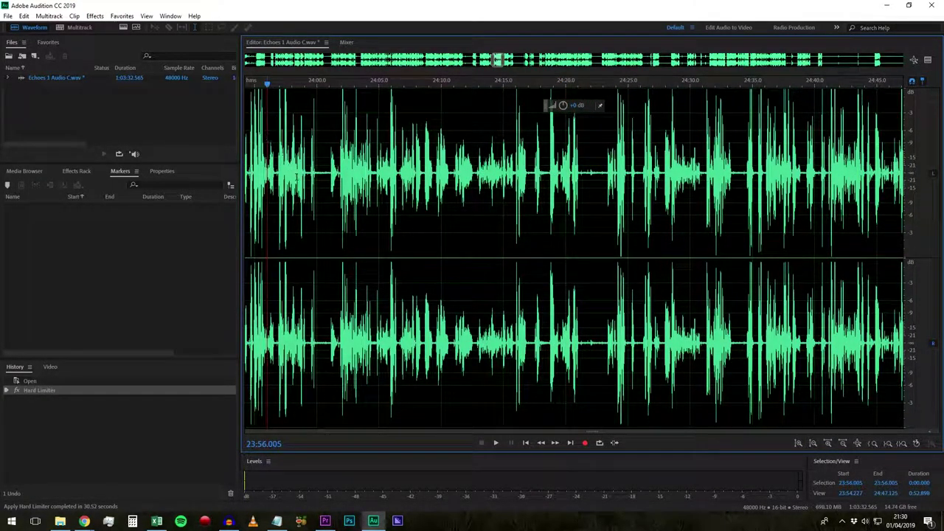
pyautogui.press('space')
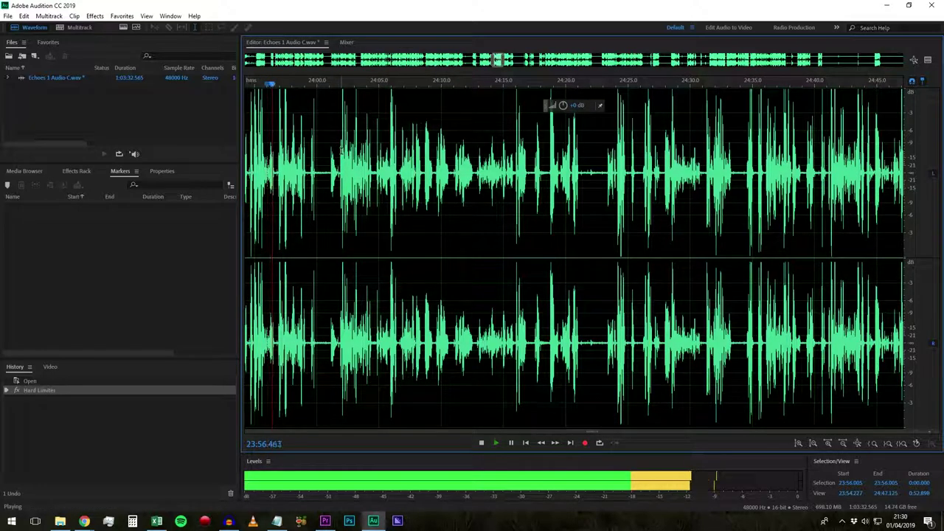
pyautogui.press('space')
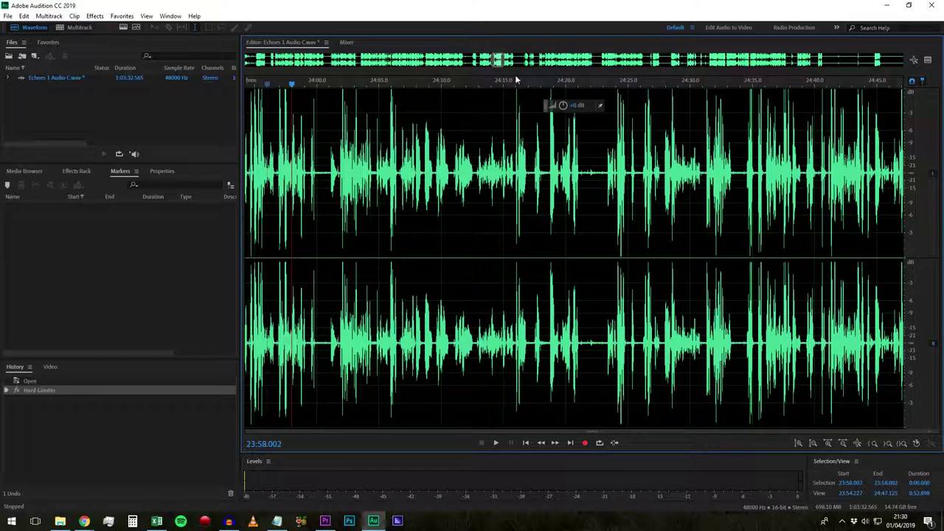
# - Listen to the loud passage from about 51:27 and the quiet gap from about 51:17
pyautogui.moveTo(498, 59); pyautogui.dragTo(777, 64)
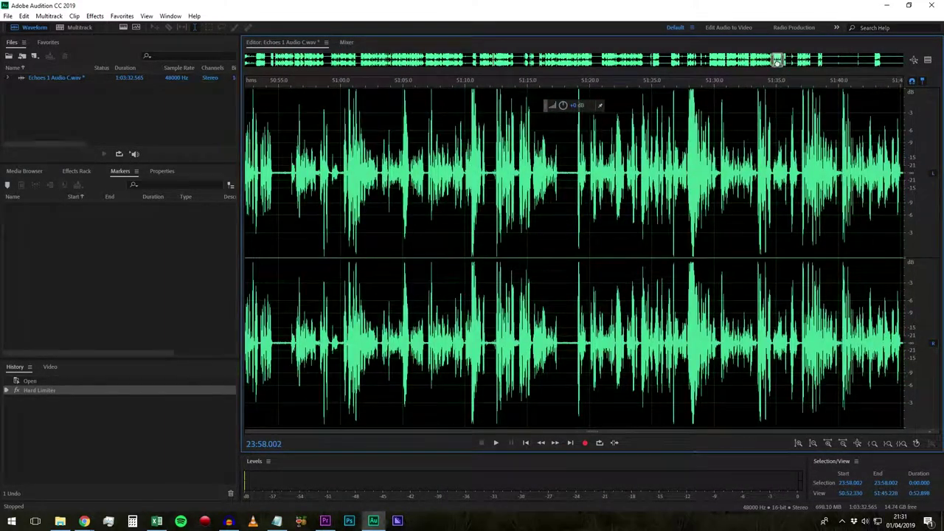
pyautogui.click(683, 151)
pyautogui.press('space')
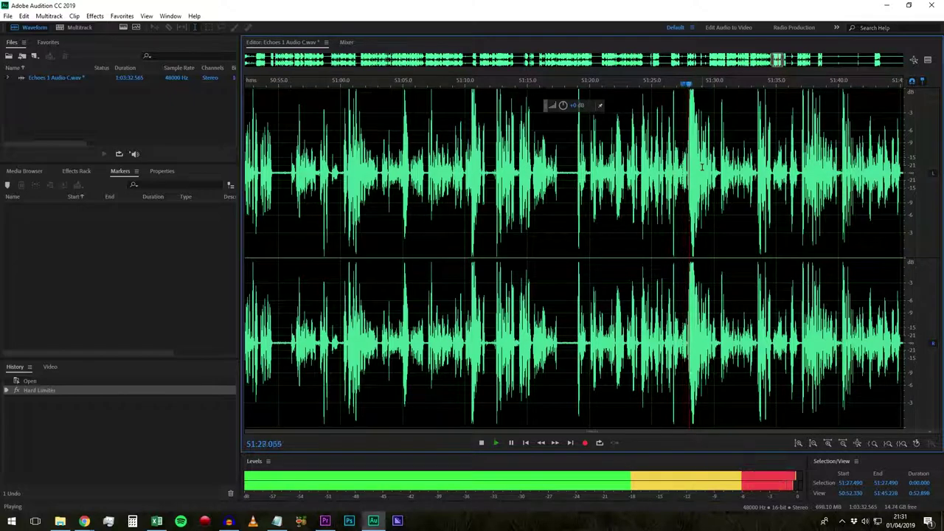
pyautogui.press('space')
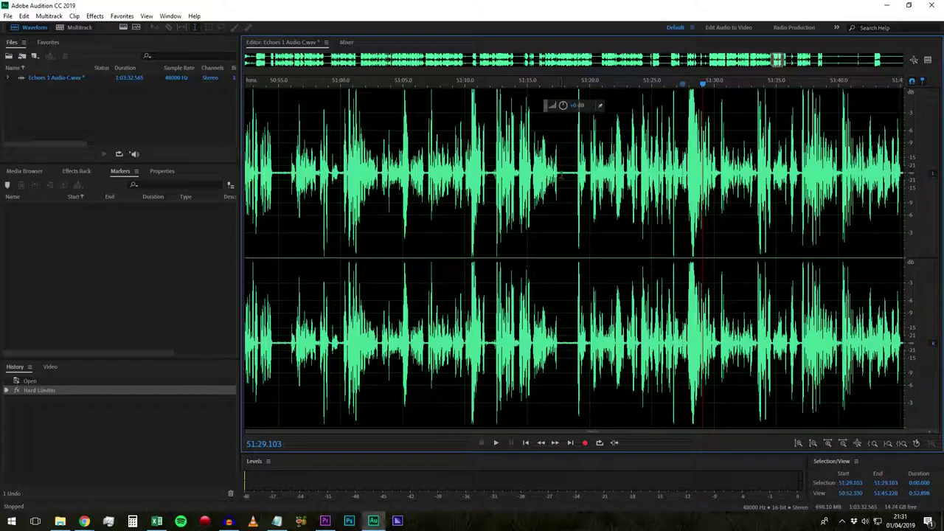
pyautogui.click(560, 174)
pyautogui.press('space')
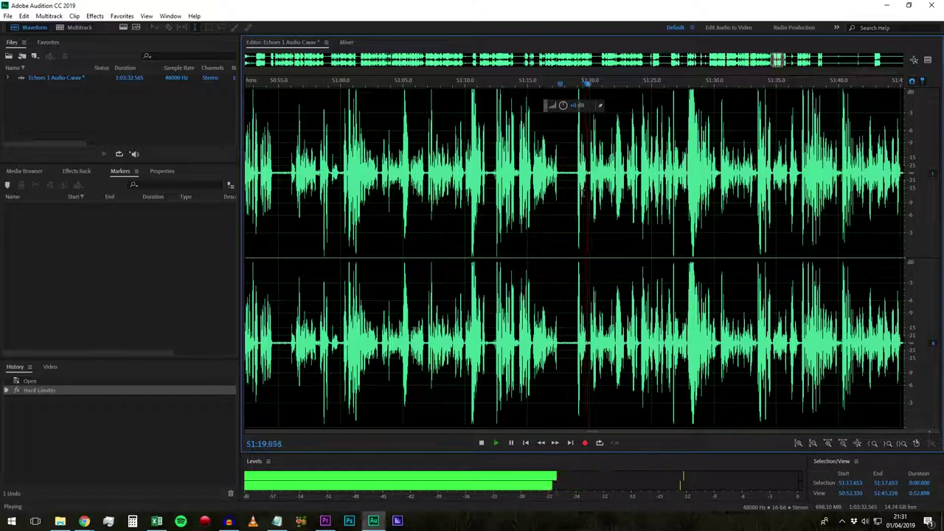
pyautogui.press('space')
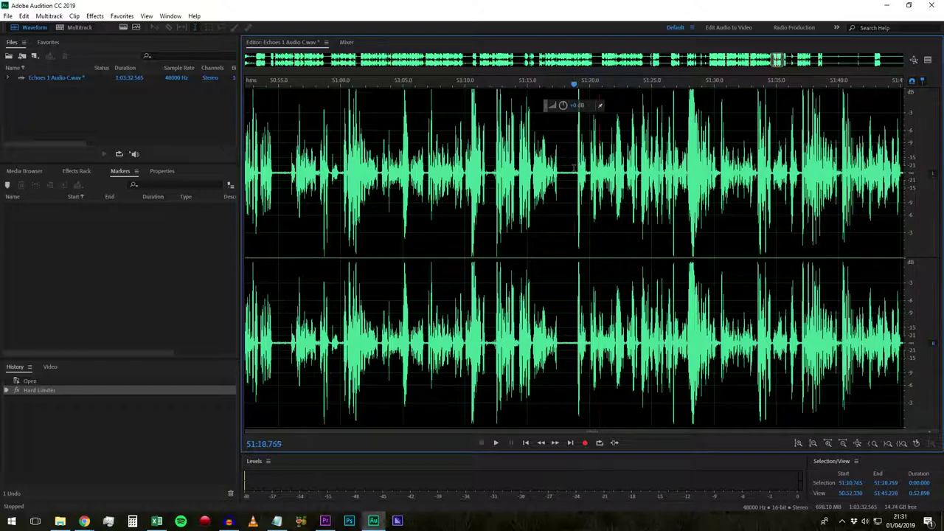
pyautogui.moveTo(573, 174); pyautogui.dragTo(561, 172)
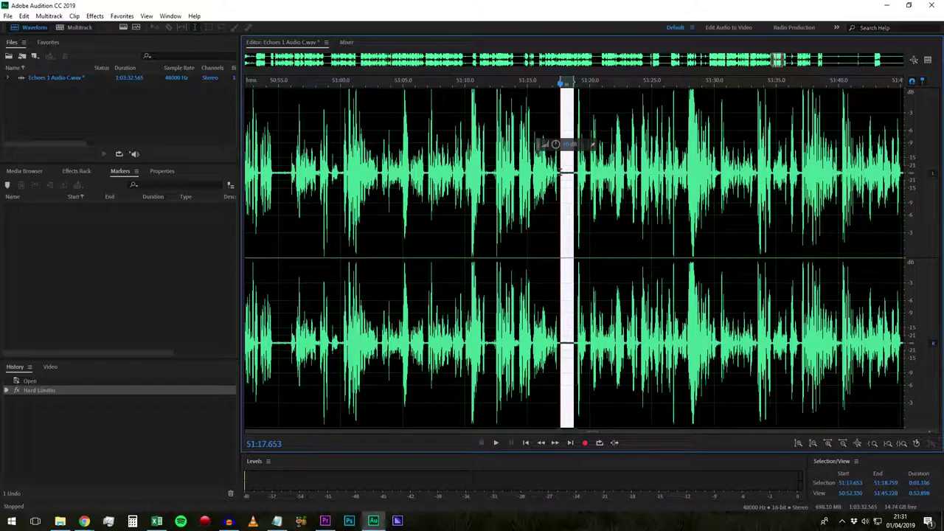
pyautogui.click(95, 15)
pyautogui.moveTo(172, 189)
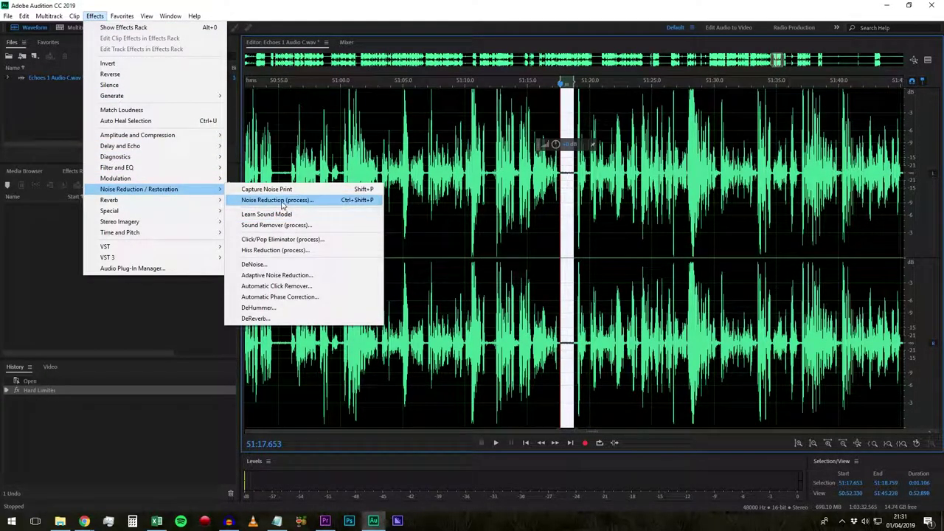
pyautogui.click(280, 201)
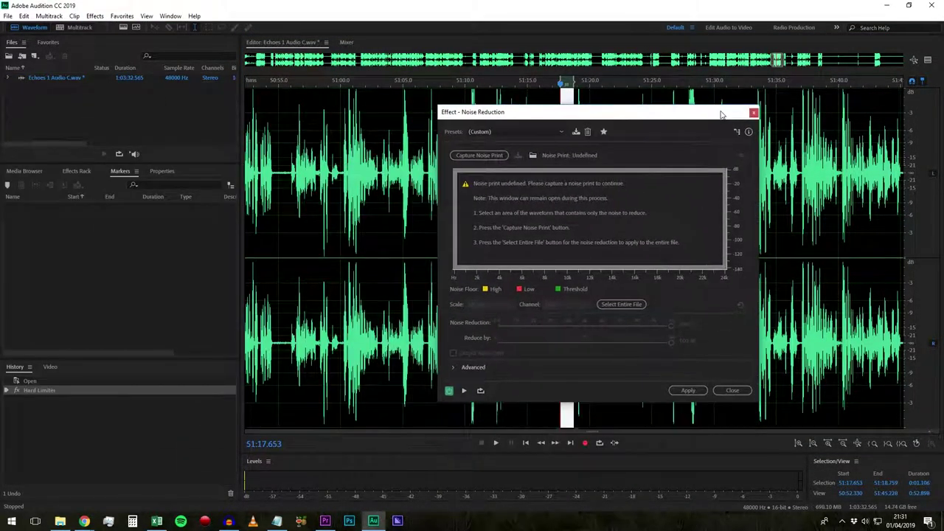
pyautogui.click(623, 304)
pyautogui.click(732, 390)
# - Capture a noise print from the quiet one-second gap at about 51:18 and apply 100 %, 100 dB Noise Reduction to the entire file
pyautogui.moveTo(574, 169); pyautogui.dragTo(559, 173)
pyautogui.click(95, 16)
pyautogui.moveTo(192, 187)
pyautogui.click(266, 199)
pyautogui.click(482, 157)
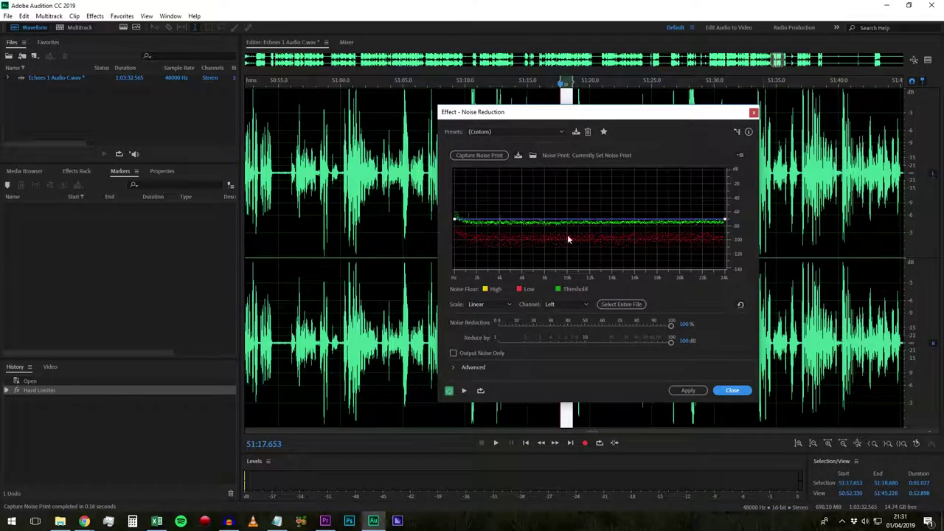
pyautogui.click(632, 303)
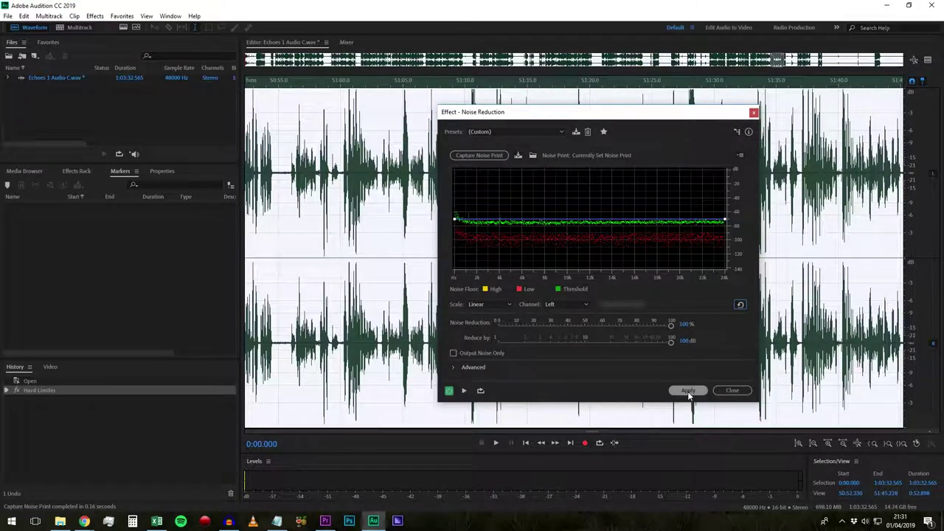
pyautogui.click(688, 391)
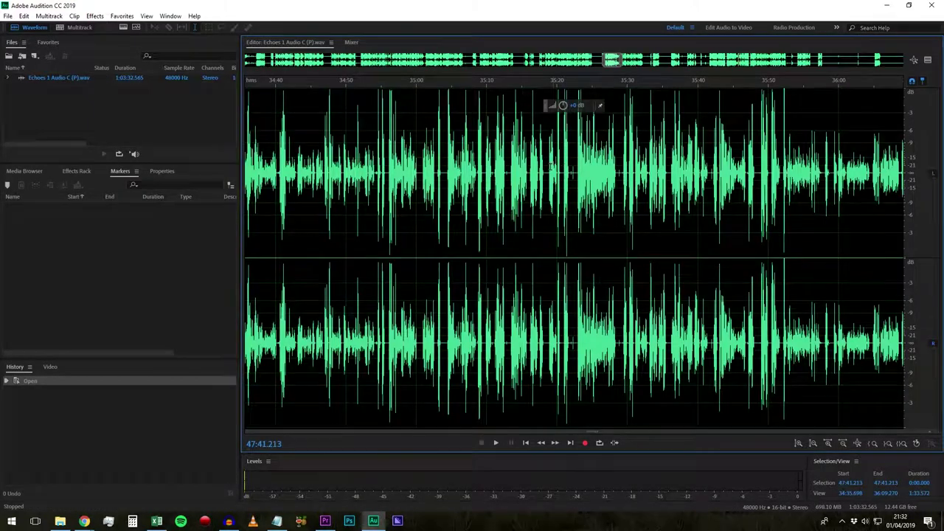
# - Listen to a short passage of Echoes 1 Audio C (P).wav from about 35:18
pyautogui.click(544, 169)
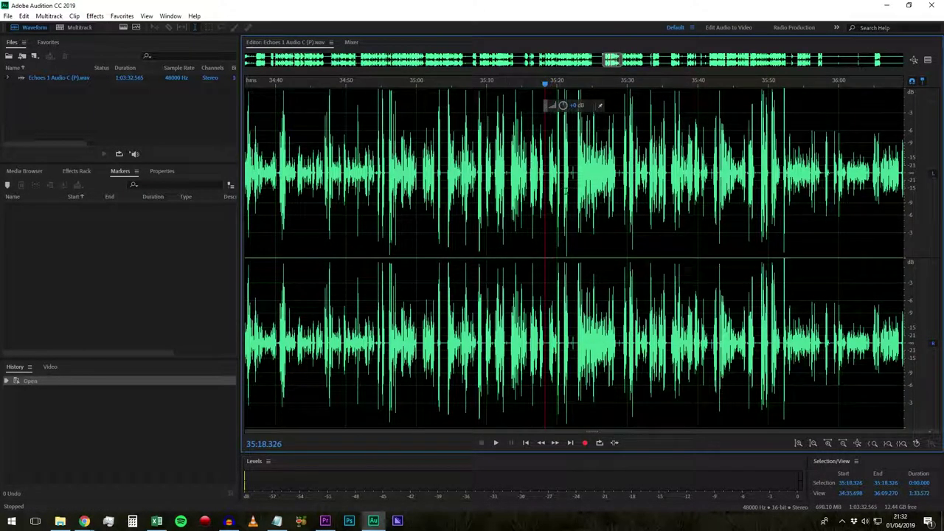
pyautogui.press('space')
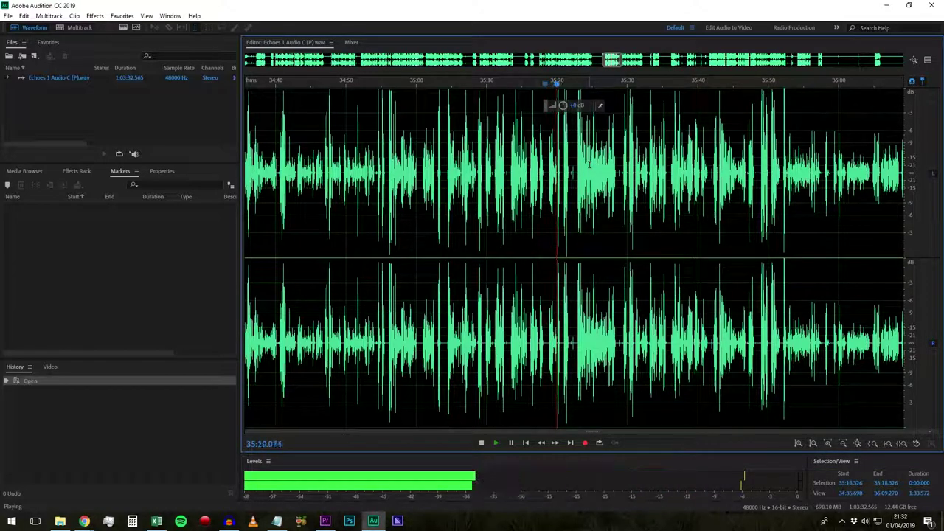
pyautogui.press('space')
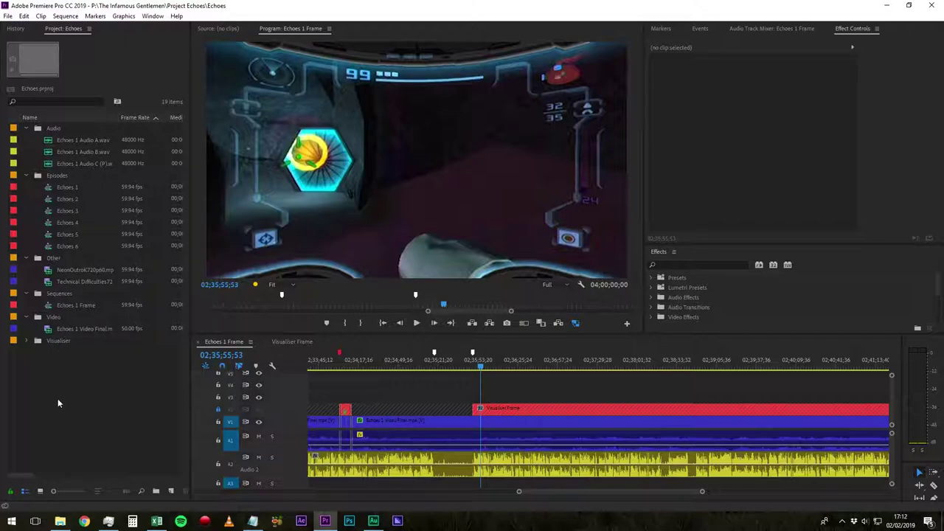
# - In Premiere Pro, create a new sequence named Echoes Main using the custom HD-PVR 720p60 preset
pyautogui.click(26, 341)
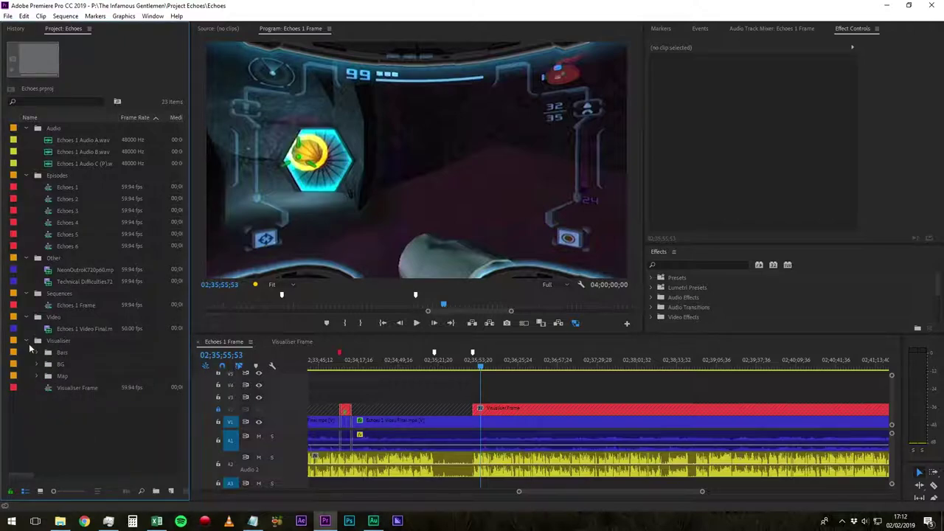
pyautogui.click(28, 341)
pyautogui.rightClick(93, 377)
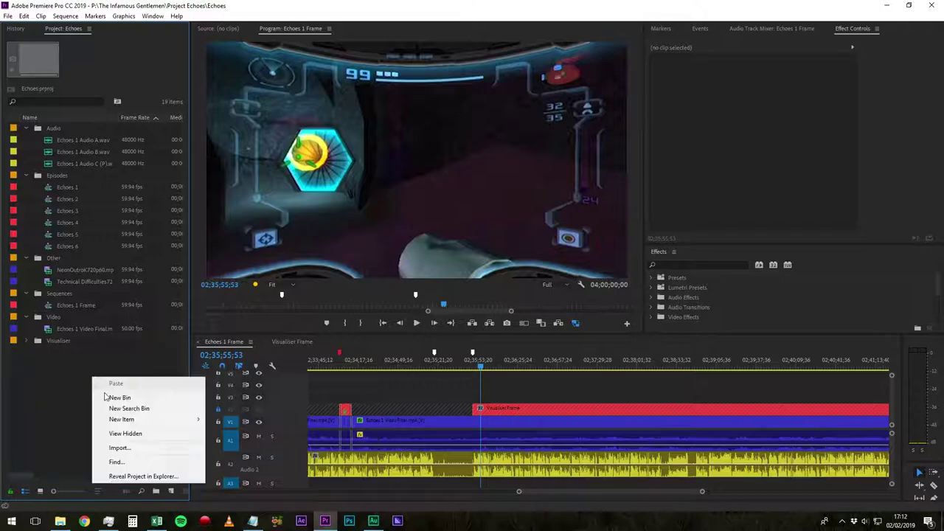
pyautogui.moveTo(147, 425)
pyautogui.click(235, 313)
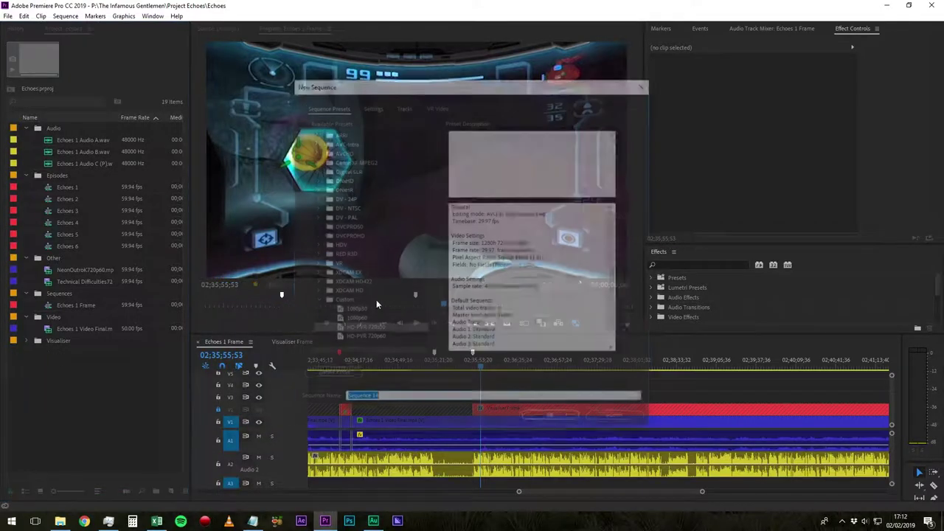
pyautogui.click(355, 319)
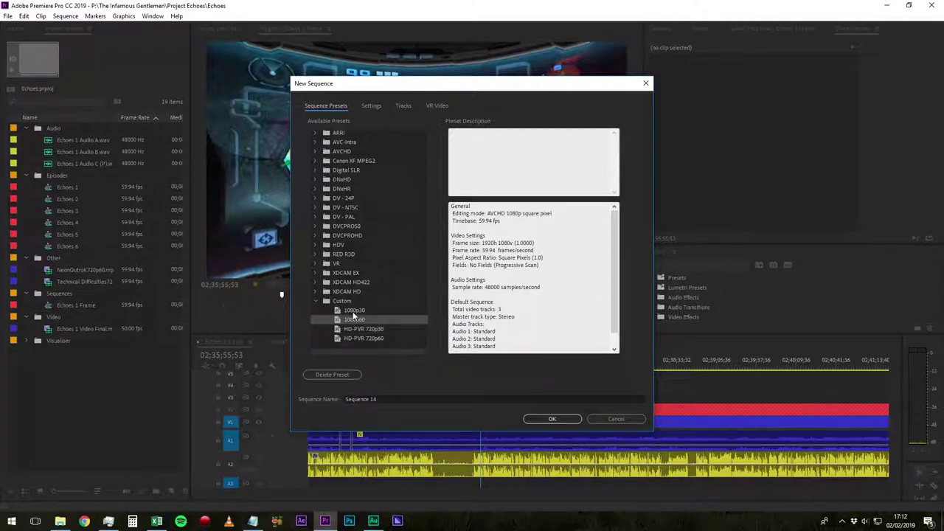
pyautogui.click(368, 331)
pyautogui.click(368, 338)
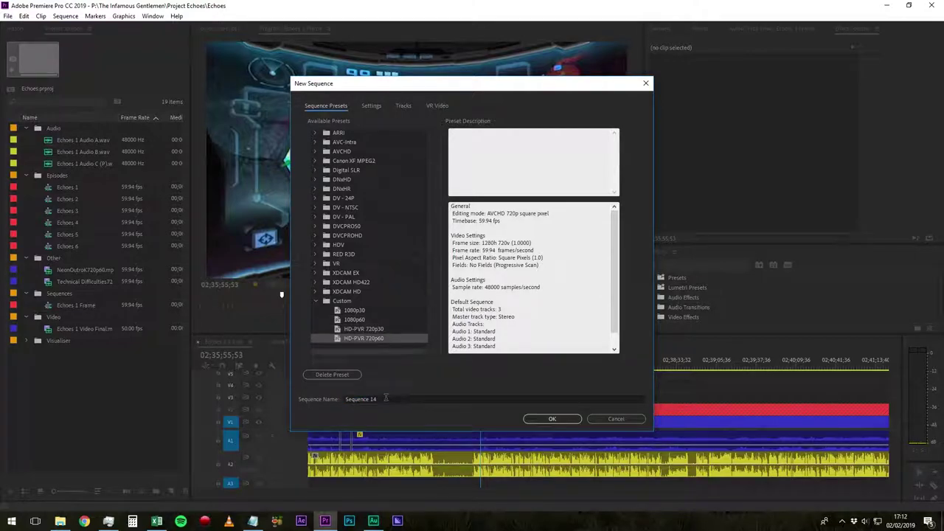
pyautogui.moveTo(387, 399); pyautogui.dragTo(290, 392)
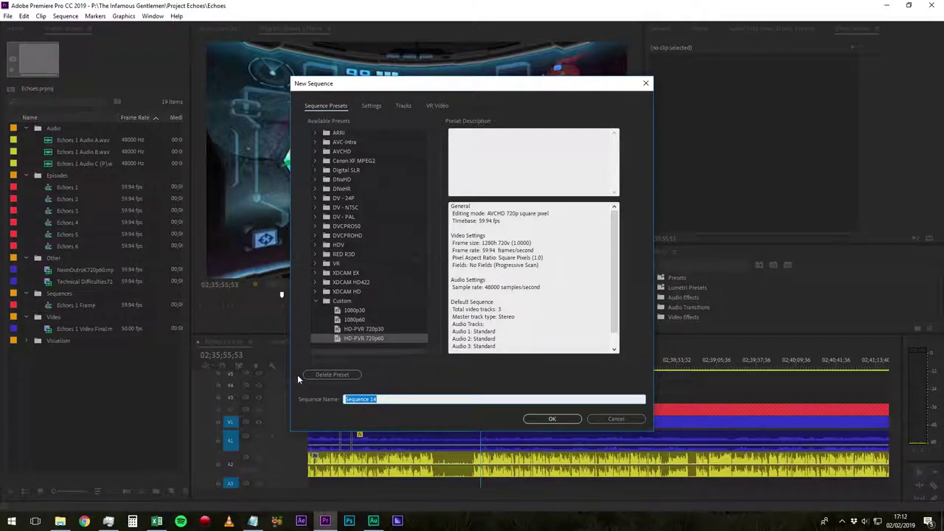
pyautogui.write('Echoes Main')
pyautogui.press('Return')
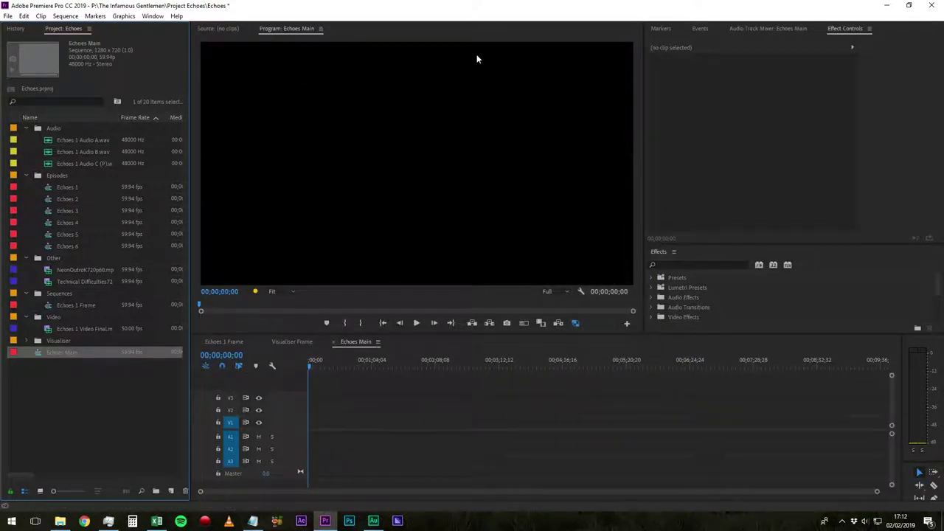
# - Place Echoes 1 Audio A.wav at the start of track A2 in Echoes Main and play its first few seconds
pyautogui.moveTo(72, 142); pyautogui.dragTo(300, 462)
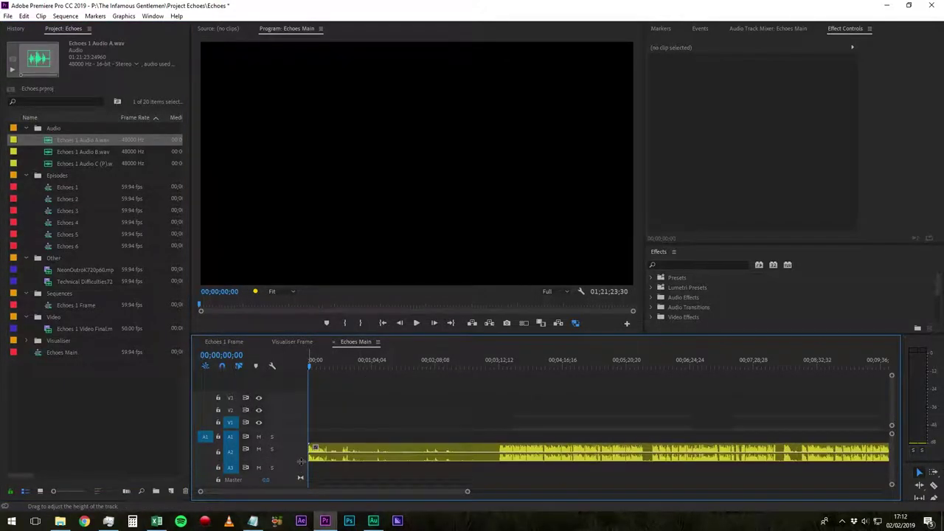
pyautogui.press('=')
pyautogui.press('=')
pyautogui.press('=')
pyautogui.scroll(2, 378, 449)
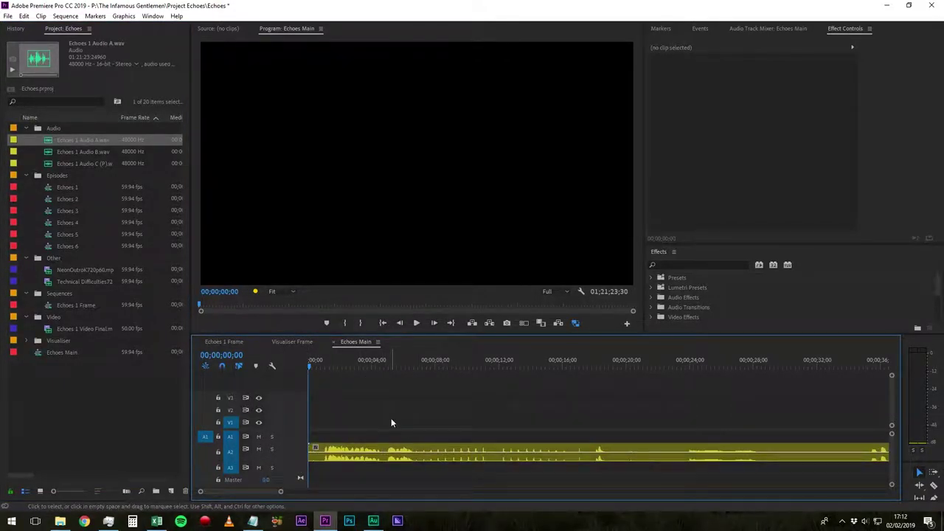
pyautogui.press('space')
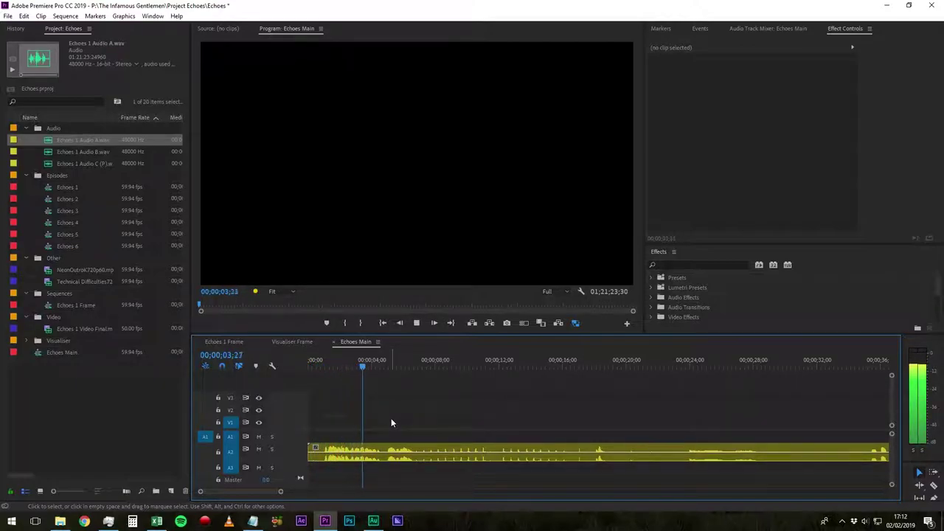
pyautogui.press('space')
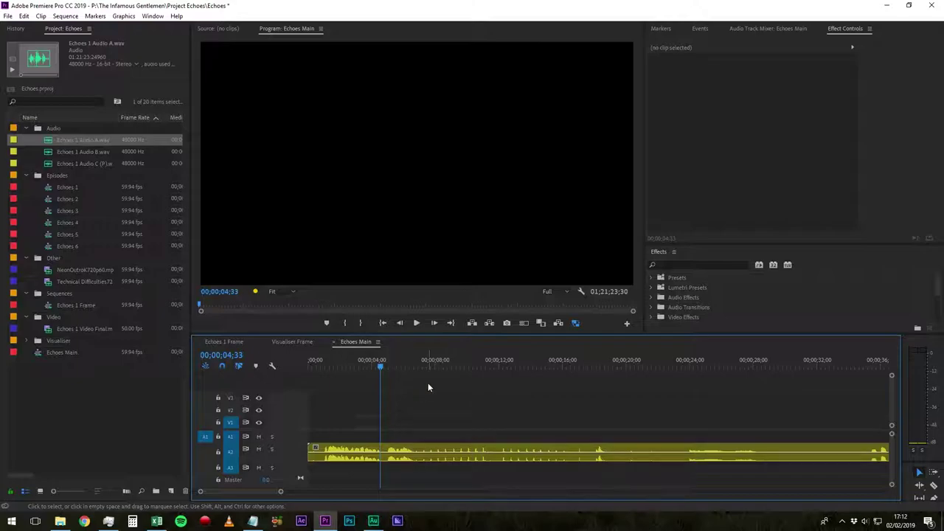
# - Check the opening of the A2 commentary around 00;00;03;07, and listen to its regular peaks from about 00;00;06;48
pyautogui.moveTo(363, 362); pyautogui.dragTo(360, 369)
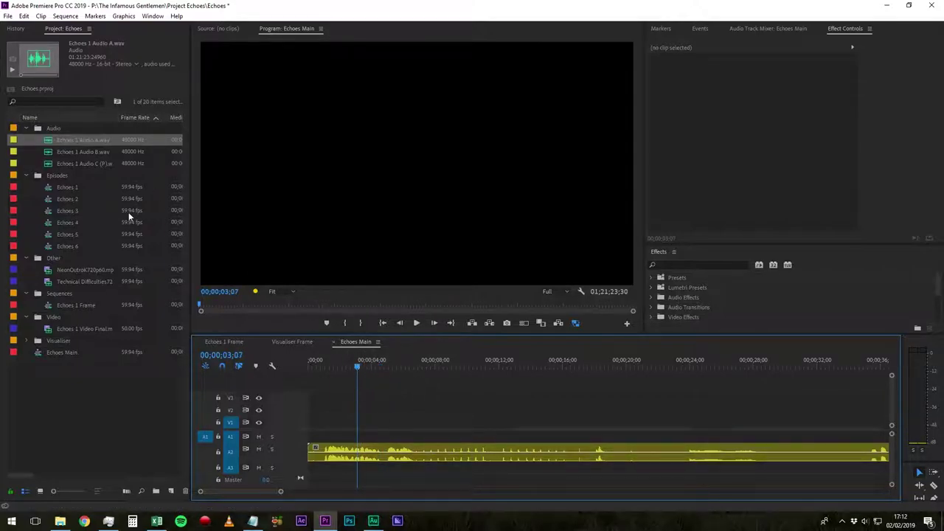
pyautogui.moveTo(380, 368); pyautogui.dragTo(415, 369)
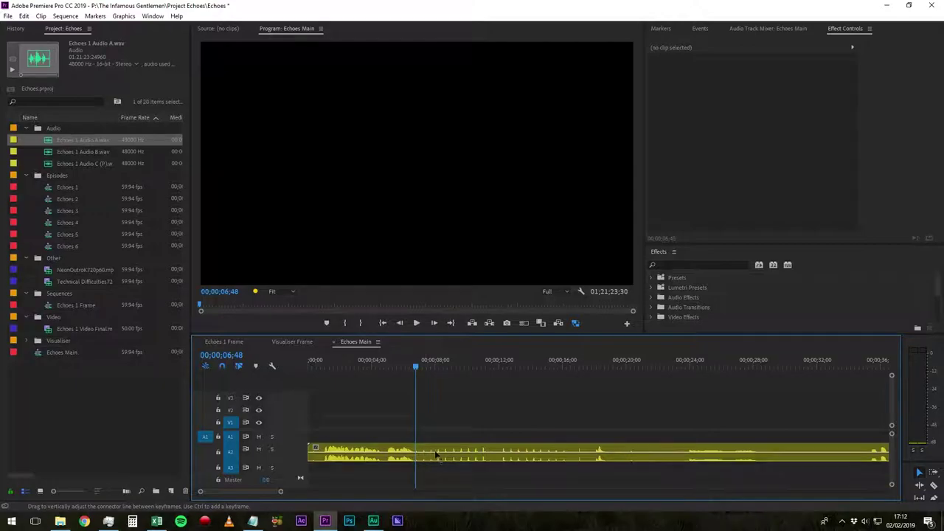
pyautogui.click(416, 323)
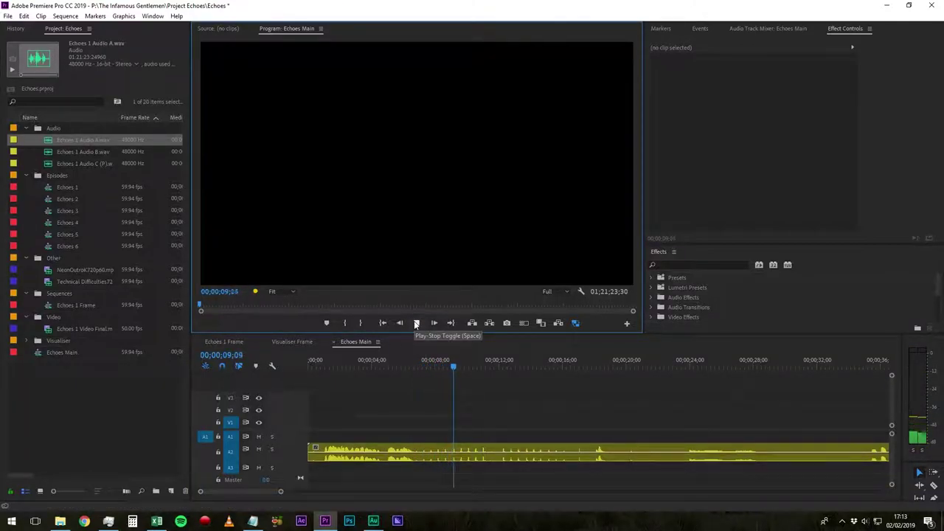
pyautogui.click(416, 323)
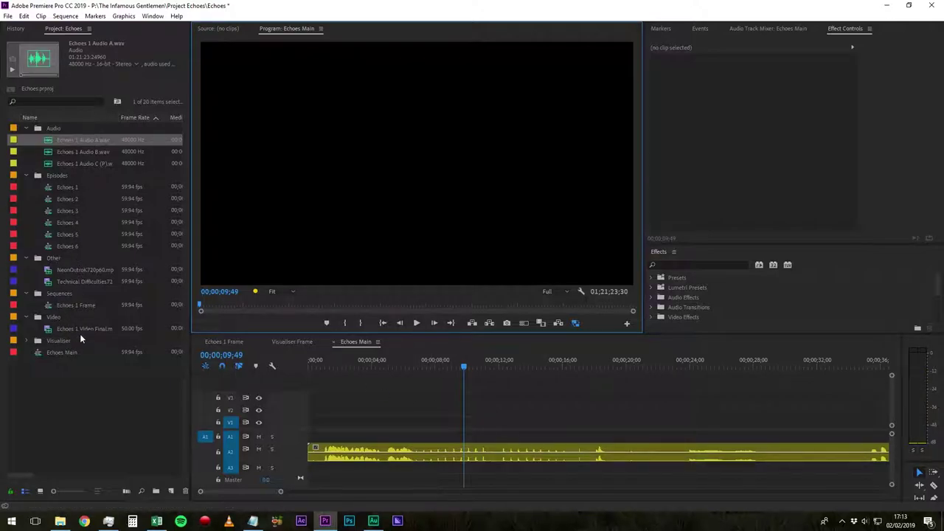
# - Place Echoes 1 Video Final.mp4 on tracks V1 and A1 at about 00;00;04;37 and mute track A2
pyautogui.click(363, 364)
pyautogui.press('space')
pyautogui.press('space')
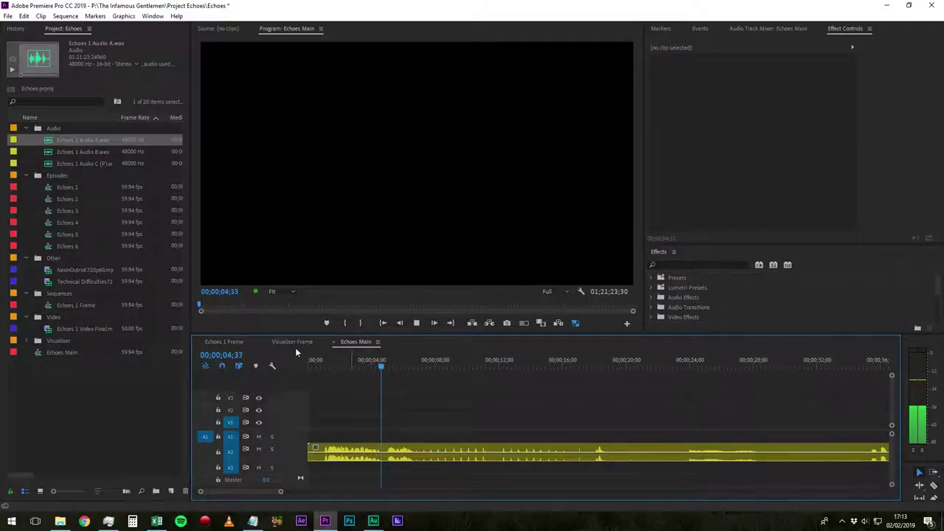
pyautogui.moveTo(73, 328); pyautogui.dragTo(383, 438)
pyautogui.moveTo(383, 438); pyautogui.dragTo(385, 436)
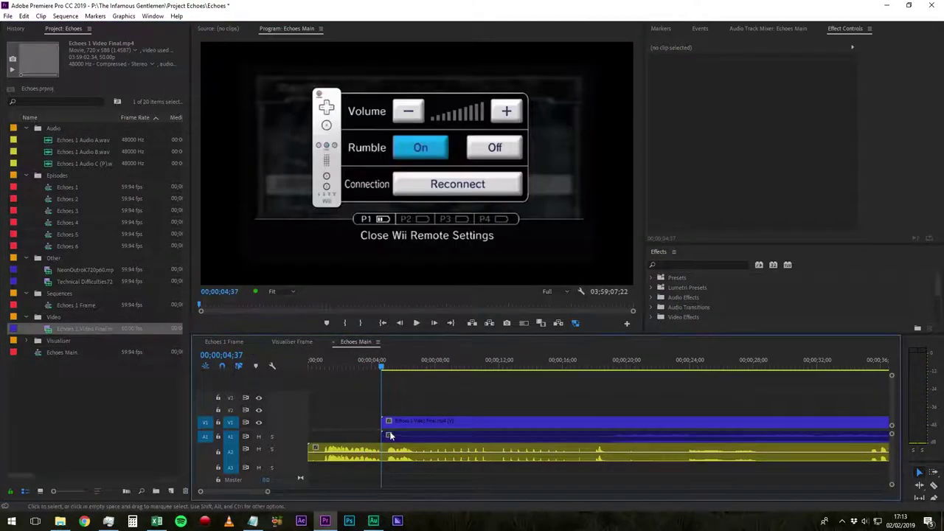
pyautogui.click(258, 449)
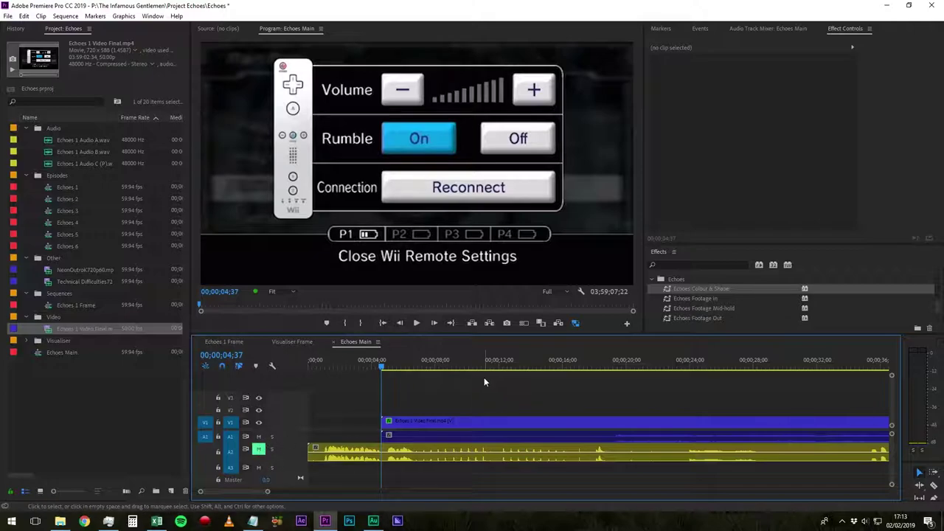
# - Play the gameplay clip from 00;00;04;37 with A2 muted and enlarge track A1 to show its waveform
pyautogui.press('space')
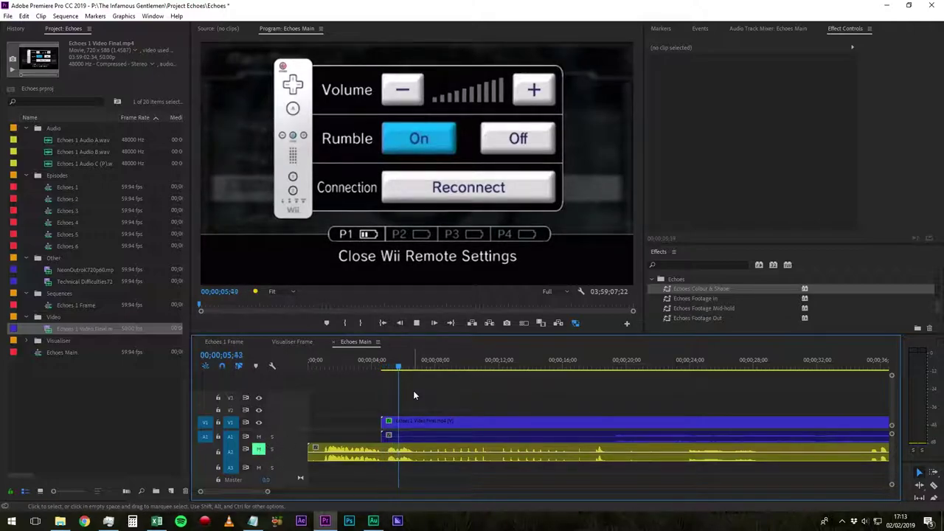
pyautogui.moveTo(291, 442); pyautogui.dragTo(291, 467)
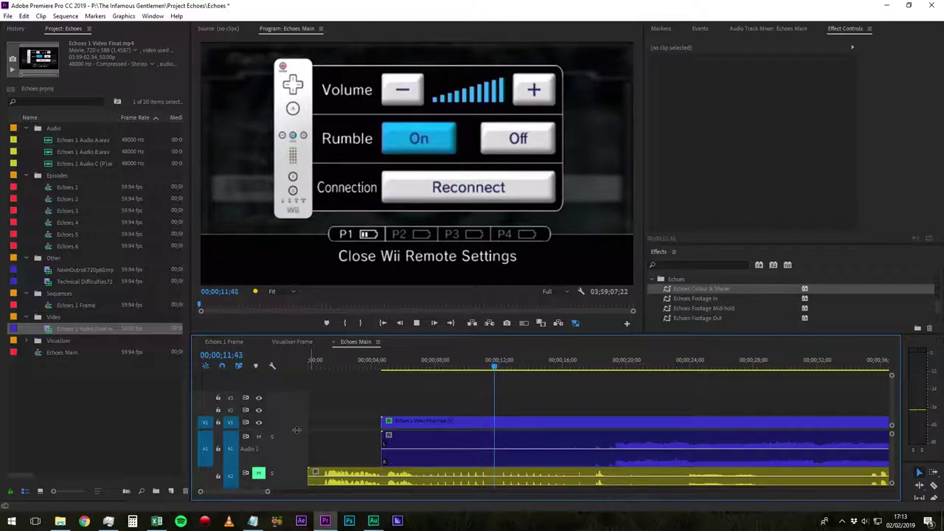
pyautogui.moveTo(296, 430); pyautogui.dragTo(295, 405)
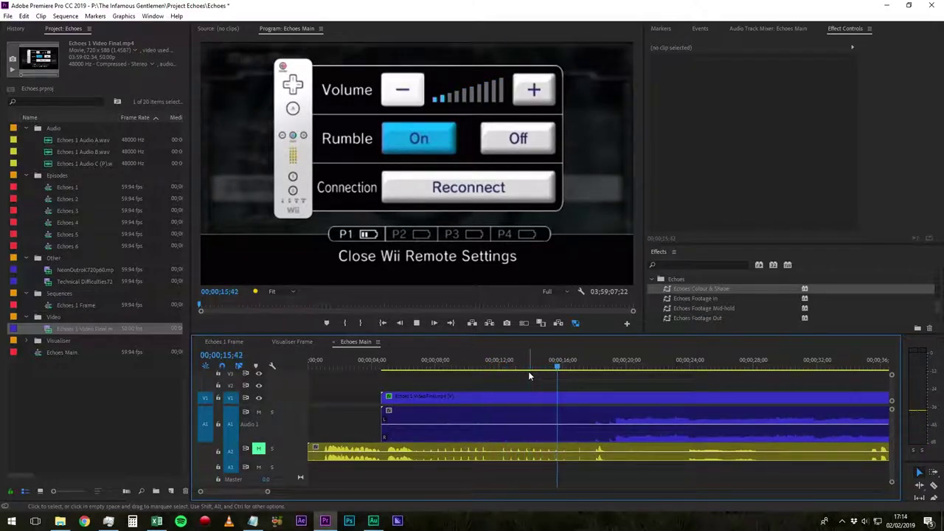
pyautogui.press('space')
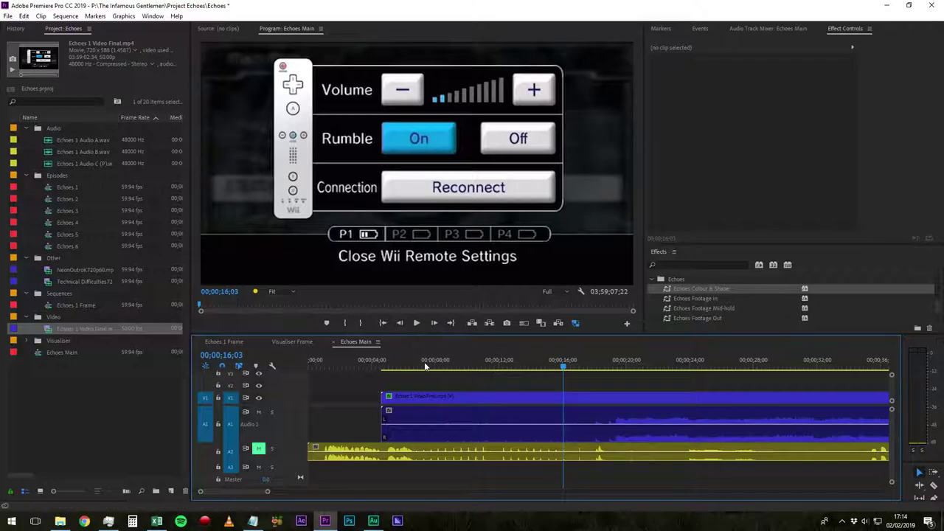
# - Shift the Echoes 1 Video Final.mp4 clip slightly earlier so it starts at 00;00;04;25, aligning its A1 peaks with those on A2
pyautogui.moveTo(414, 366); pyautogui.dragTo(430, 393)
pyautogui.press('=')
pyautogui.press('=')
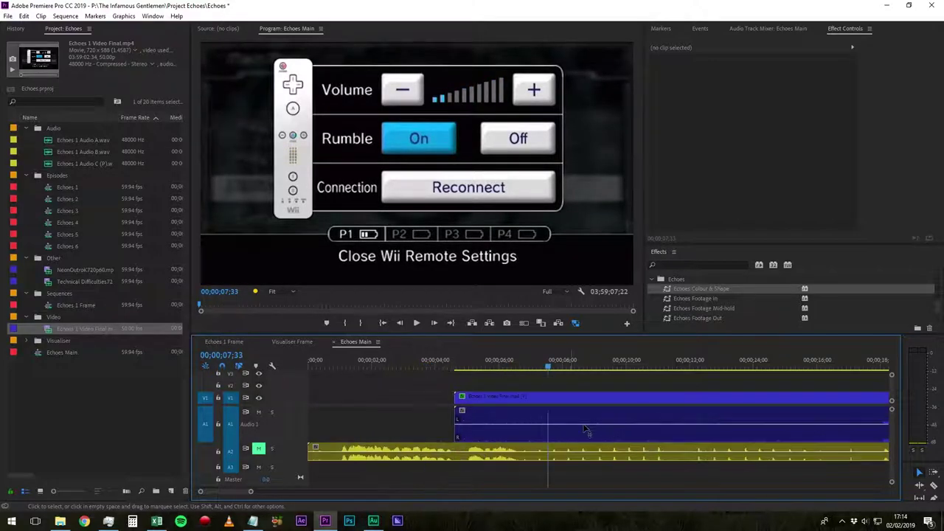
pyautogui.moveTo(580, 441); pyautogui.dragTo(567, 440)
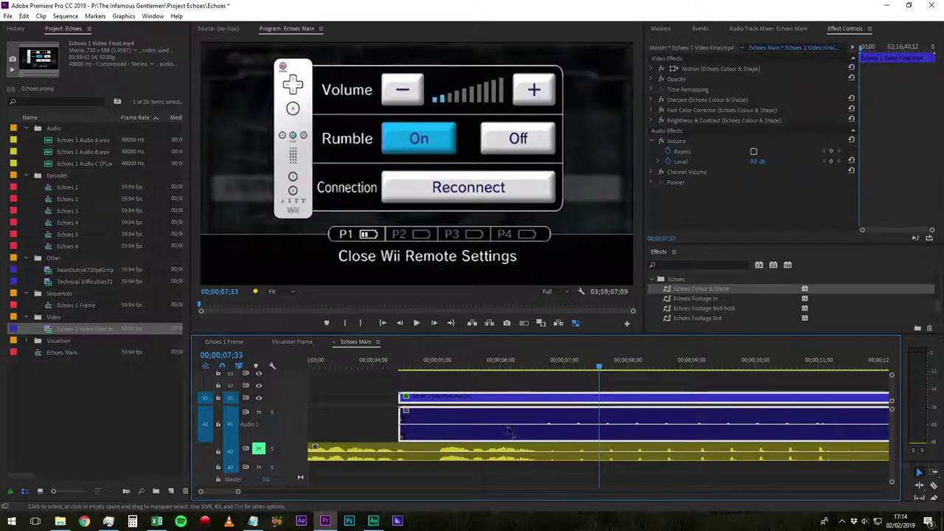
pyautogui.moveTo(405, 362); pyautogui.dragTo(399, 365)
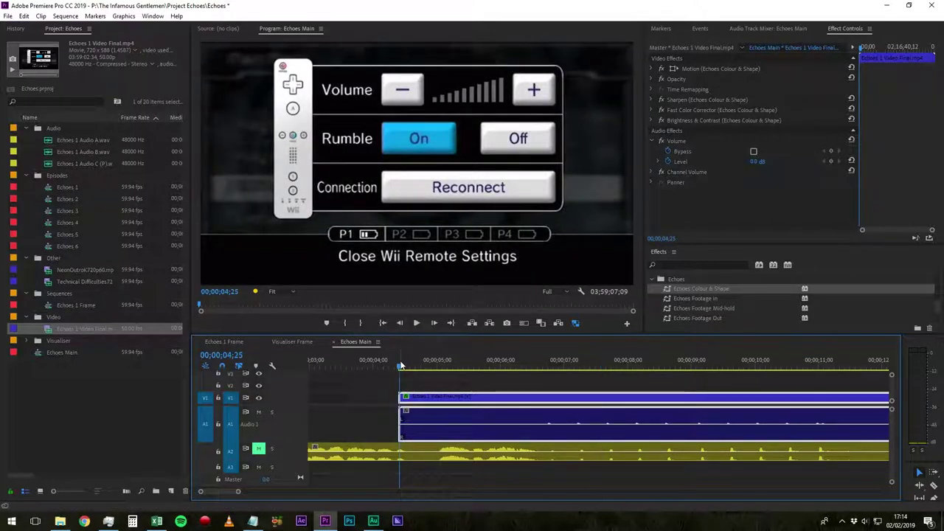
pyautogui.moveTo(419, 399); pyautogui.dragTo(418, 399)
pyautogui.click(536, 378)
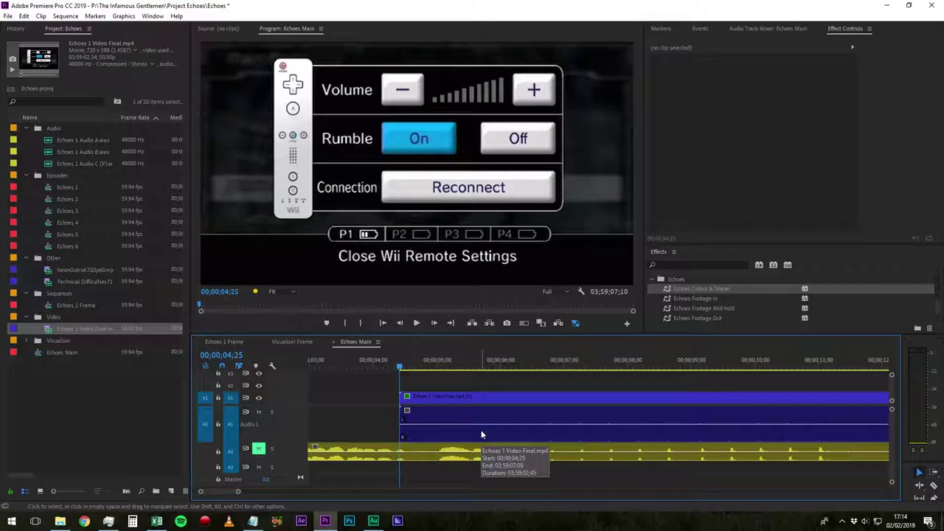
# - Unmute track A2 and play both audio tracks together from about five seconds in to check their sync
pyautogui.press('-')
pyautogui.press('-')
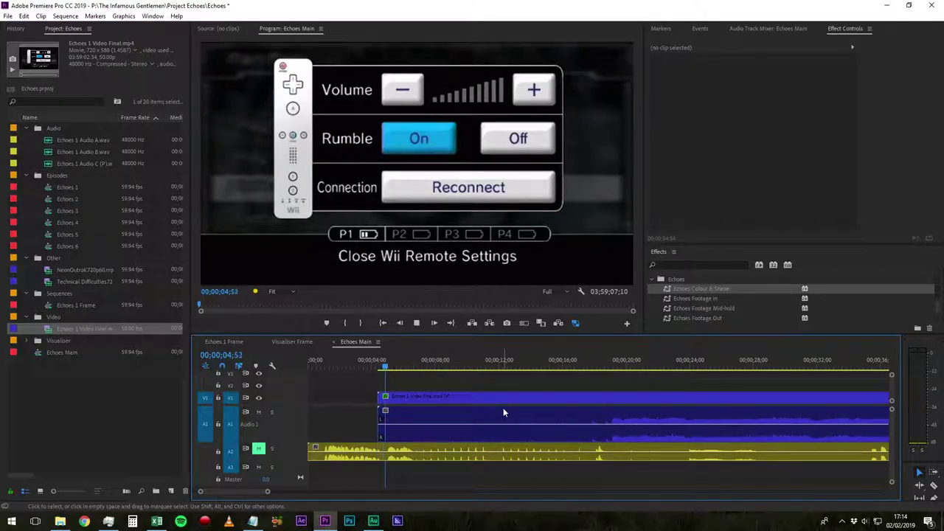
pyautogui.press('space')
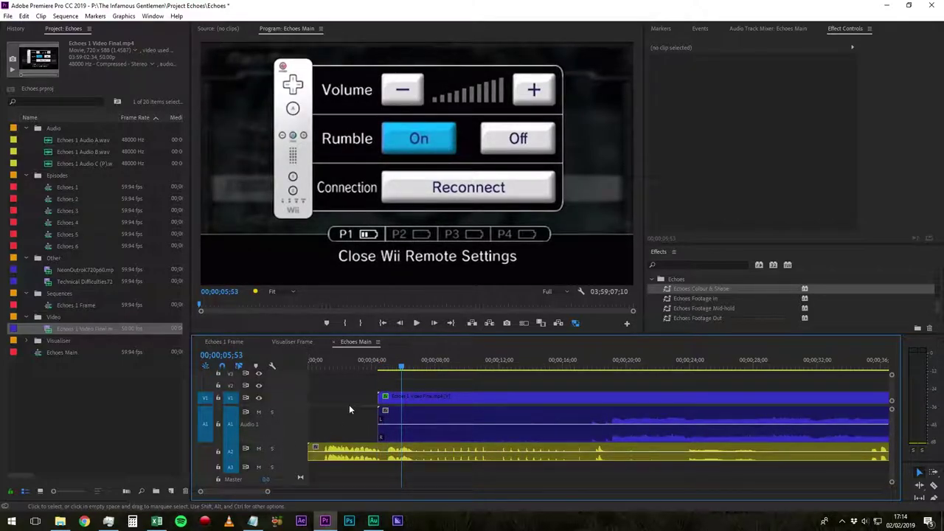
pyautogui.click(384, 363)
pyautogui.press('space')
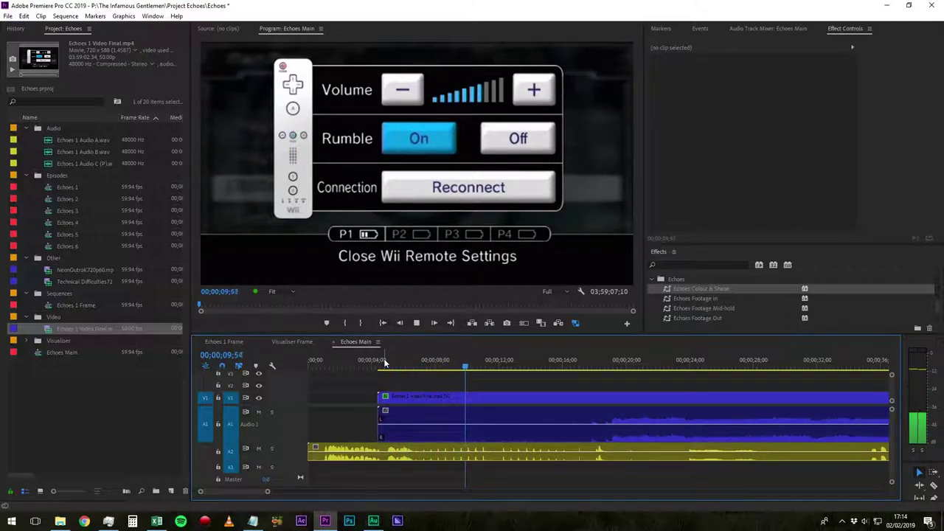
pyautogui.press('space')
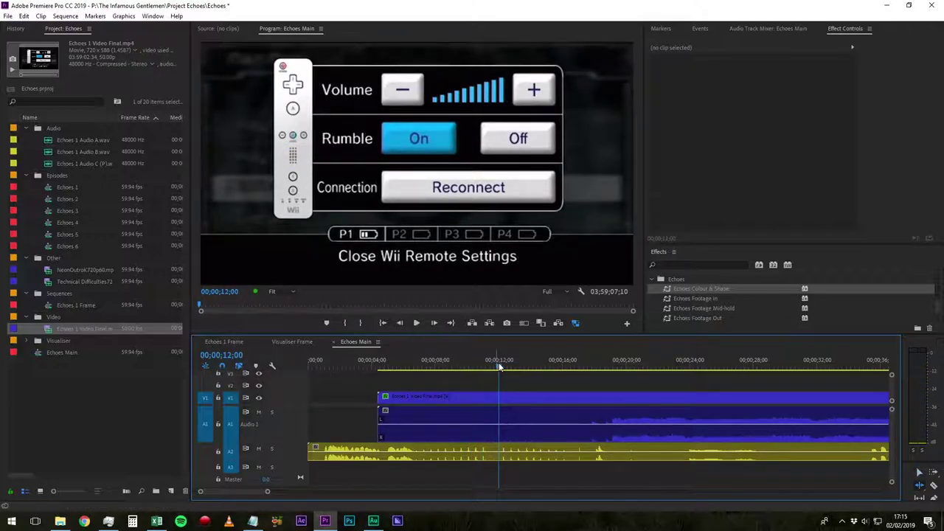
# - Skim the synced footage past the Wii Remote settings screen to about 00;01;41;42
pyautogui.moveTo(513, 367); pyautogui.dragTo(583, 380)
pyautogui.press('\\')
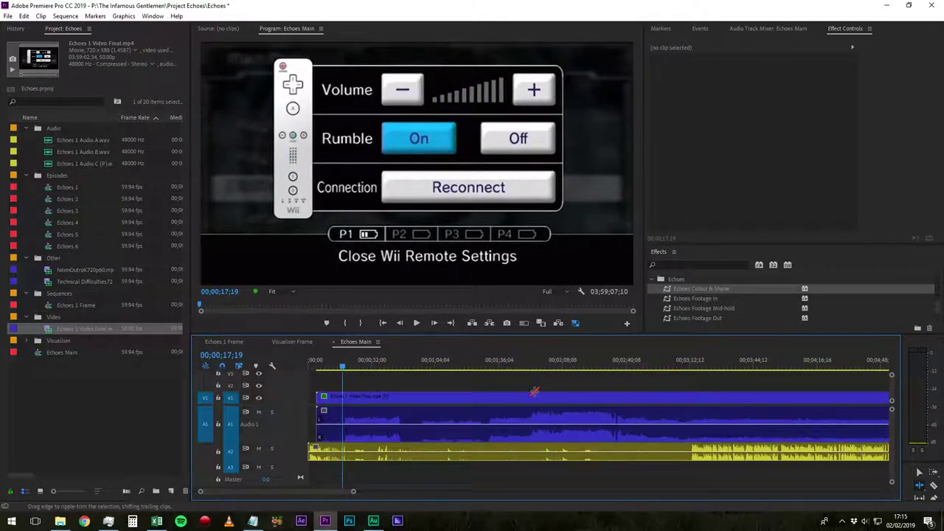
pyautogui.moveTo(346, 365); pyautogui.dragTo(509, 437)
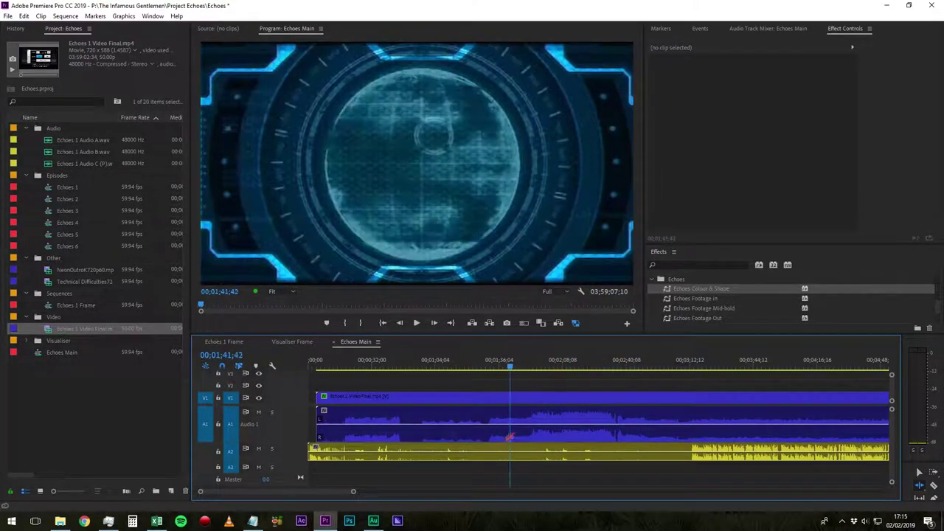
# - Skim the synced Echoes Main footage onward from 00;01;41;42 to about 00;02;50;38
pyautogui.moveTo(522, 366); pyautogui.dragTo(584, 368)
pyautogui.moveTo(517, 366); pyautogui.dragTo(668, 391)
pyautogui.click(575, 323)
pyautogui.press('=')
pyautogui.press('=')
pyautogui.moveTo(599, 368); pyautogui.dragTo(520, 370)
pyautogui.scroll(2, 526, 388)
pyautogui.press('-')
pyautogui.press('-')
pyautogui.press('-')
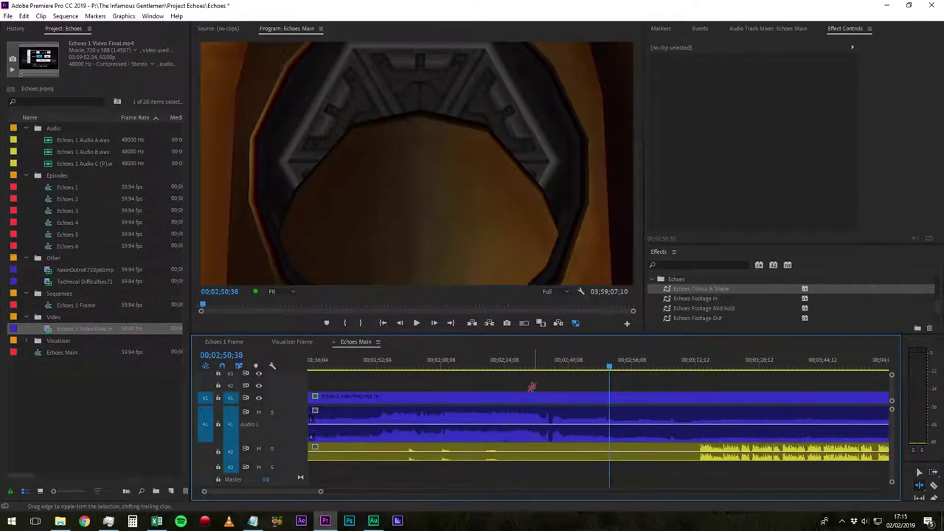
# - Move the playhead to 00;03;08;38, just before the continuous commentary on A2 begins, and inspect the waveforms there
pyautogui.moveTo(389, 366); pyautogui.dragTo(495, 390)
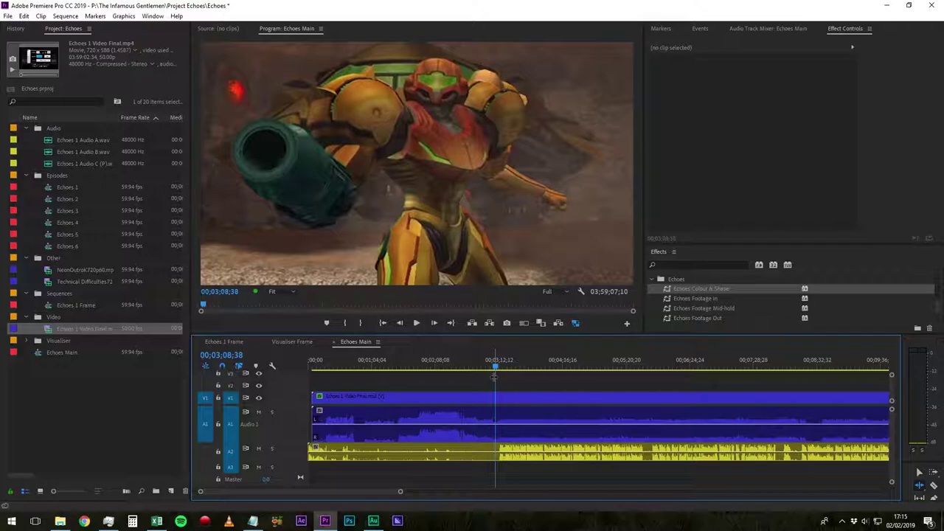
pyautogui.press('=')
pyautogui.press('=')
pyautogui.press('-')
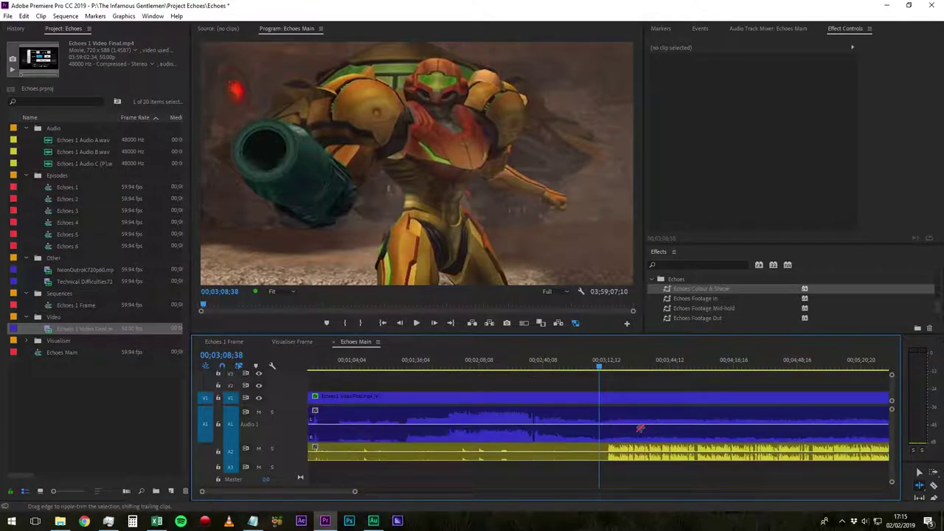
pyautogui.press('-')
# - Close the Echoes Main sequence and delete it from the project, leaving Echoes 1 Frame open
pyautogui.click(335, 343)
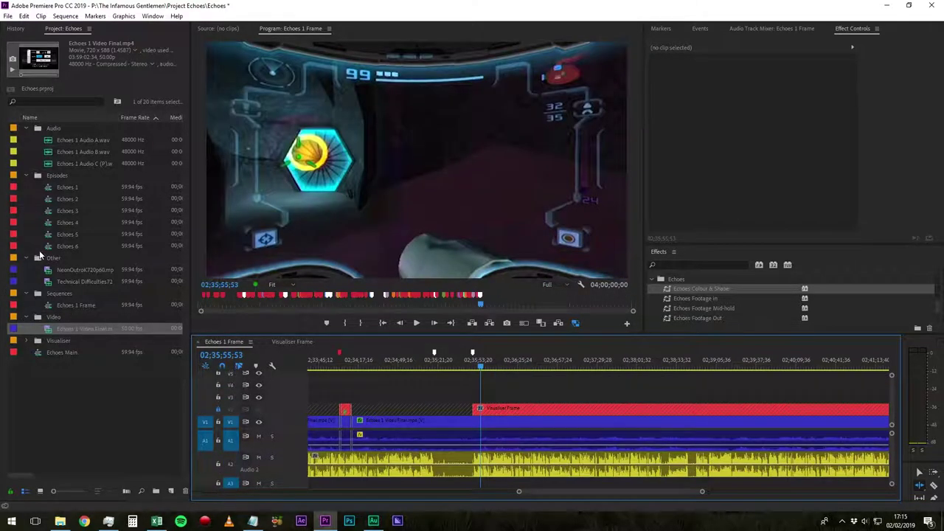
pyautogui.click(63, 353)
pyautogui.press('Delete')
pyautogui.click(408, 386)
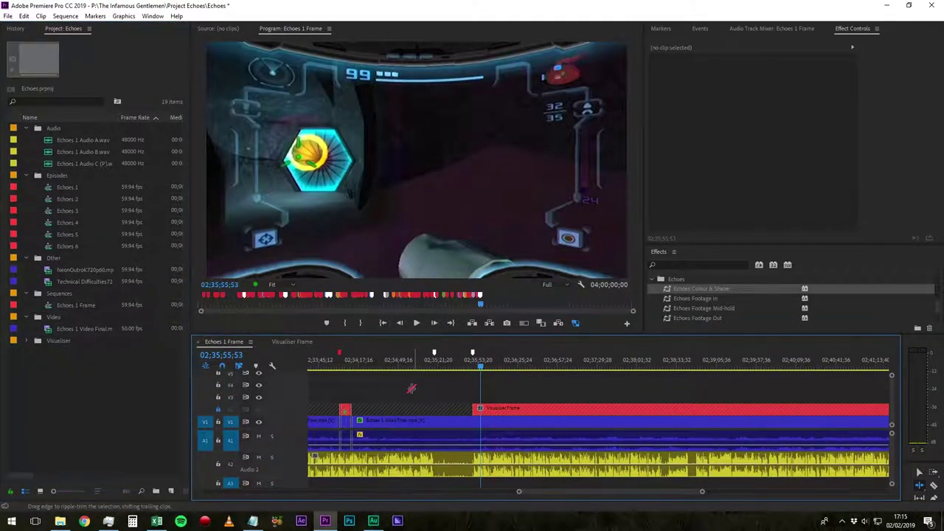
# - View the whole Echoes 1 Frame sequence, then place the playhead at the start of the long Visualiser Frame clip, 02;35;49;24
pyautogui.press('\\')
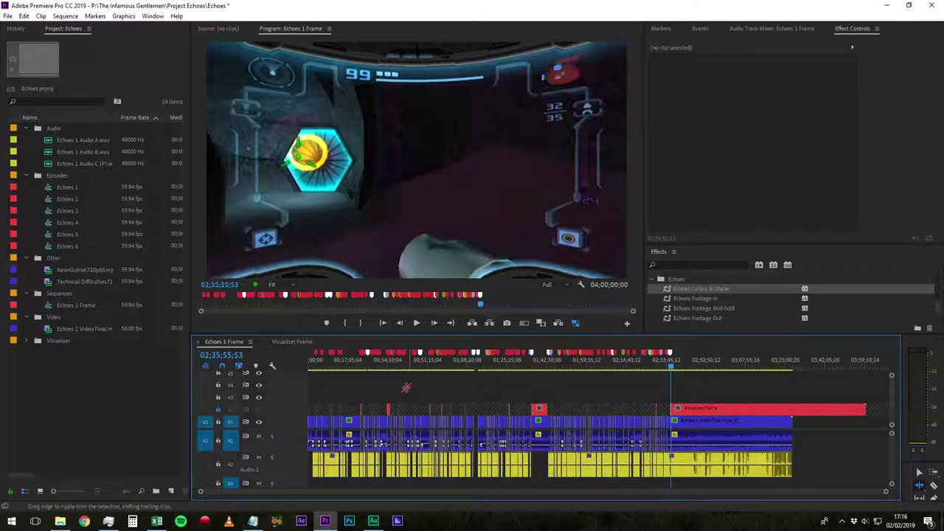
pyautogui.press('=')
pyautogui.press('=')
pyautogui.press('=')
pyautogui.press('=')
pyautogui.press('=')
pyautogui.press('=')
pyautogui.press('=')
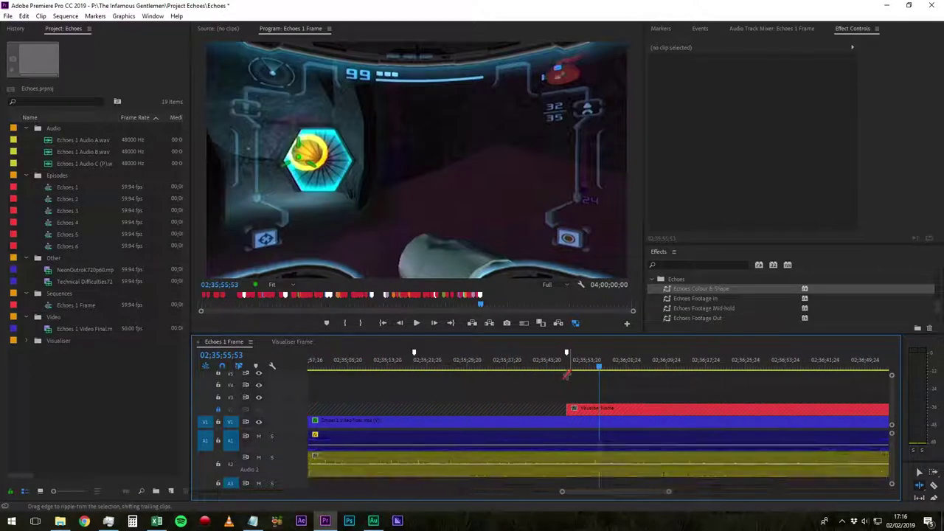
pyautogui.press('v')
pyautogui.press('Up')
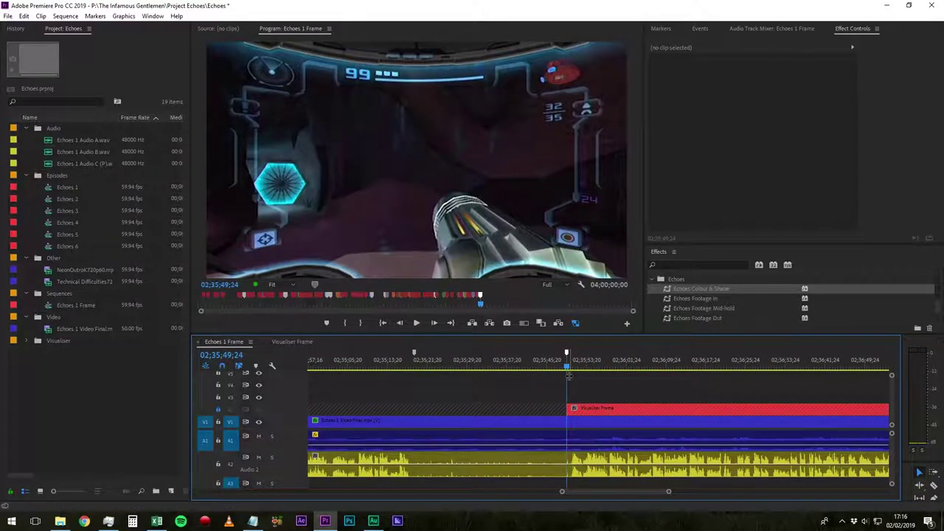
# - Play from the start of the Visualiser Frame clip to about 02;35;56;58, then return the playhead to 02;35;49;24
pyautogui.press('=')
pyautogui.press('=')
pyautogui.press('space')
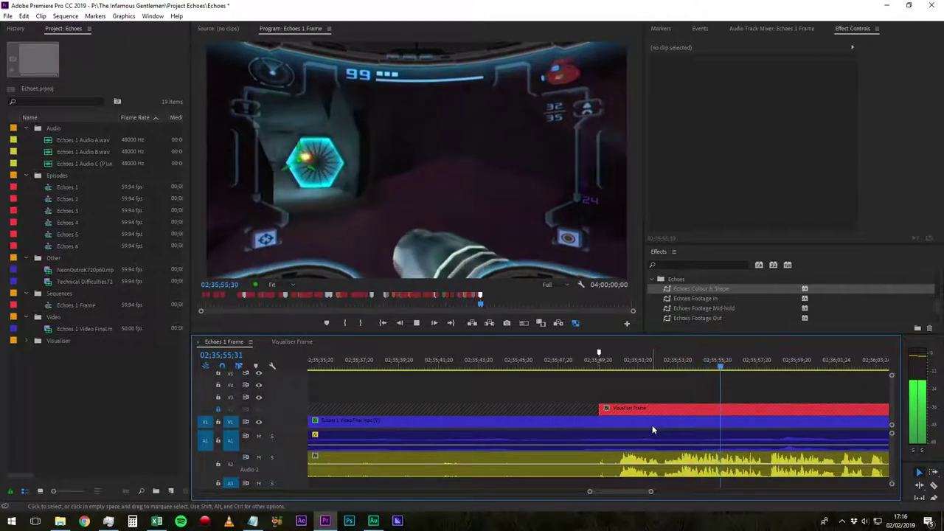
pyautogui.press('space')
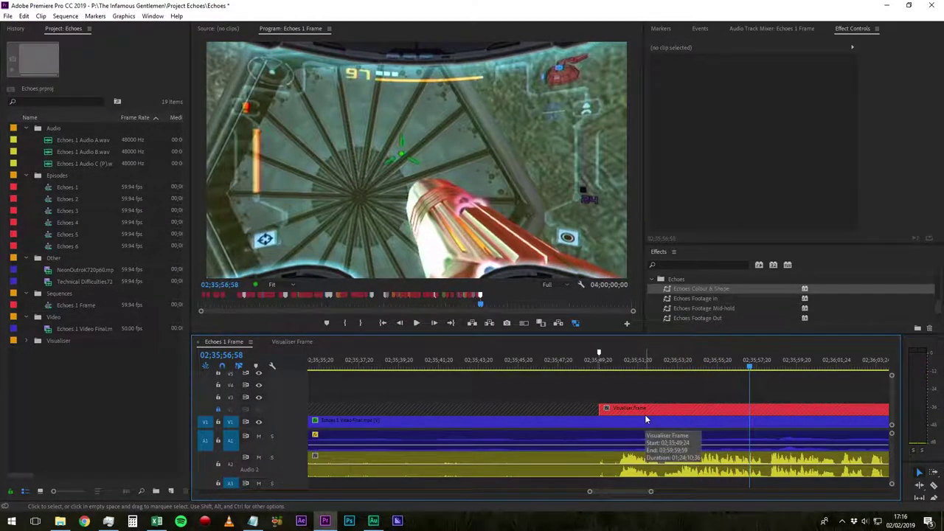
pyautogui.press('-')
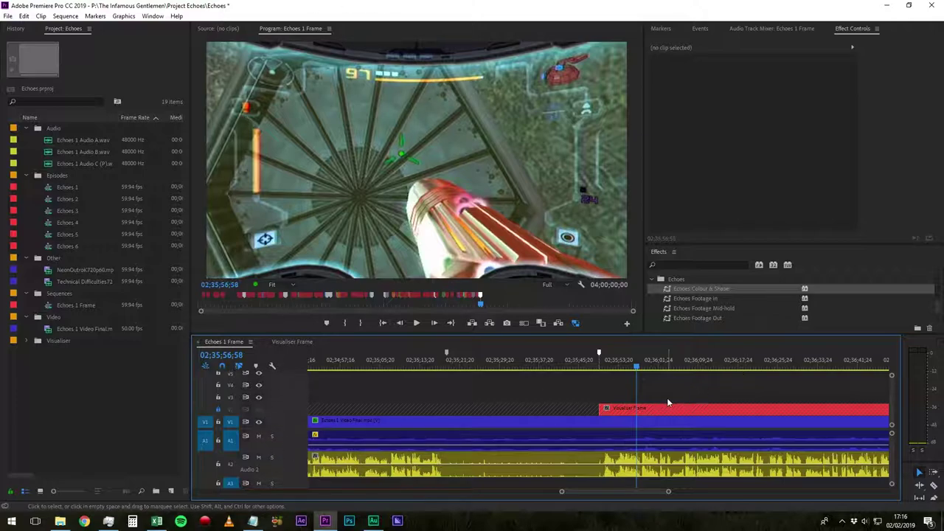
pyautogui.hscroll(3, 667, 399)
pyautogui.press('Up')
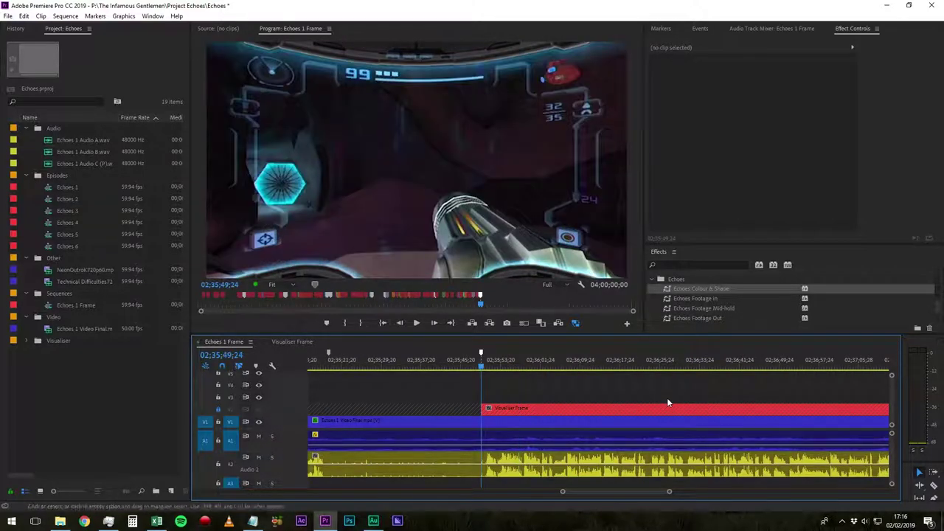
# - Save the project and play the Echoes 1 Frame sequence from 02;35;49;24 to about 02;38;24;02
pyautogui.hotkey('ctrl', 's')
pyautogui.press('space')
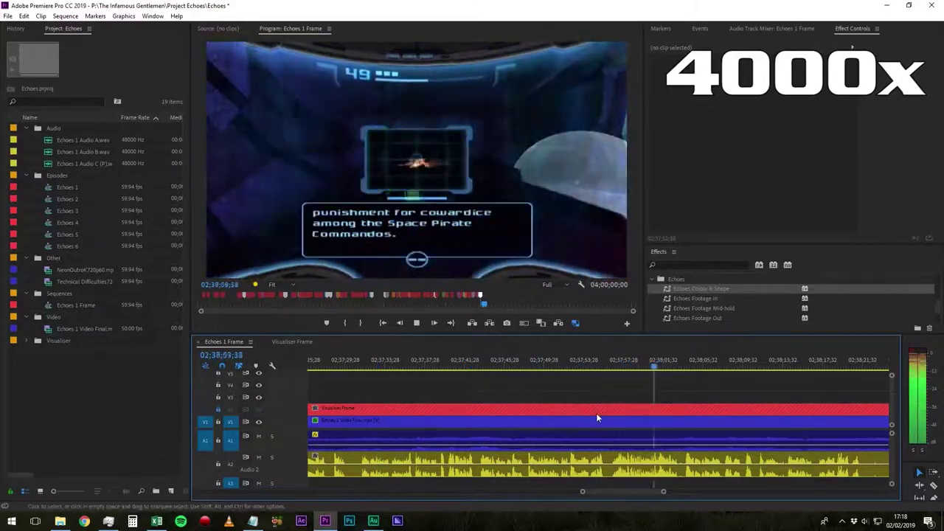
pyautogui.press('space')
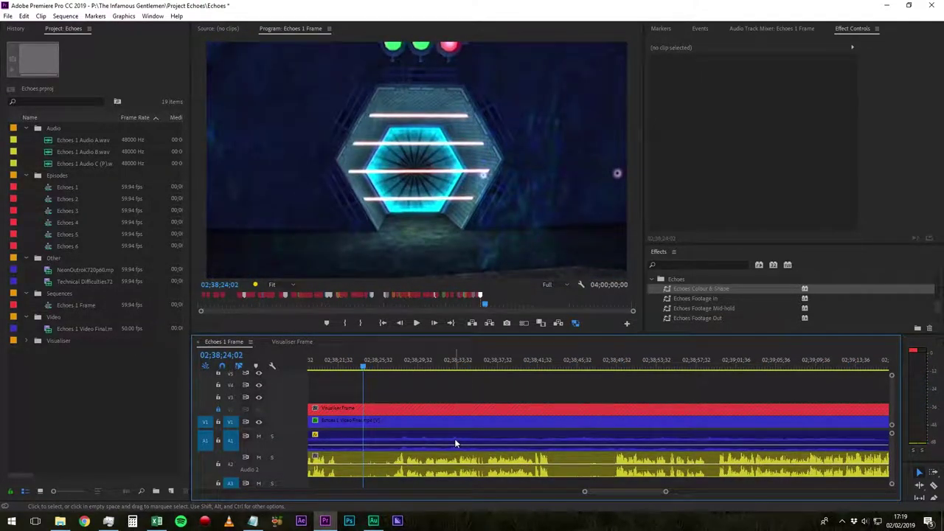
# - Check the quiet stretch of commentary by soloing A2 and playing from 02;38;21;33, then turn solo off and stop playback
pyautogui.moveTo(343, 367); pyautogui.dragTo(332, 368)
pyautogui.scroll(-1, 357, 384)
pyautogui.scroll(3, 527, 390)
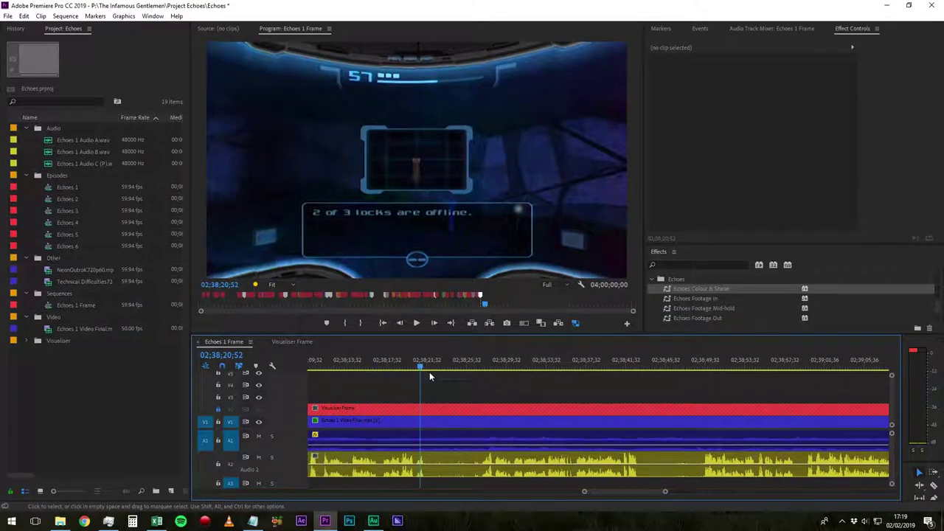
pyautogui.click(408, 367)
pyautogui.moveTo(407, 368); pyautogui.dragTo(429, 395)
pyautogui.click(272, 458)
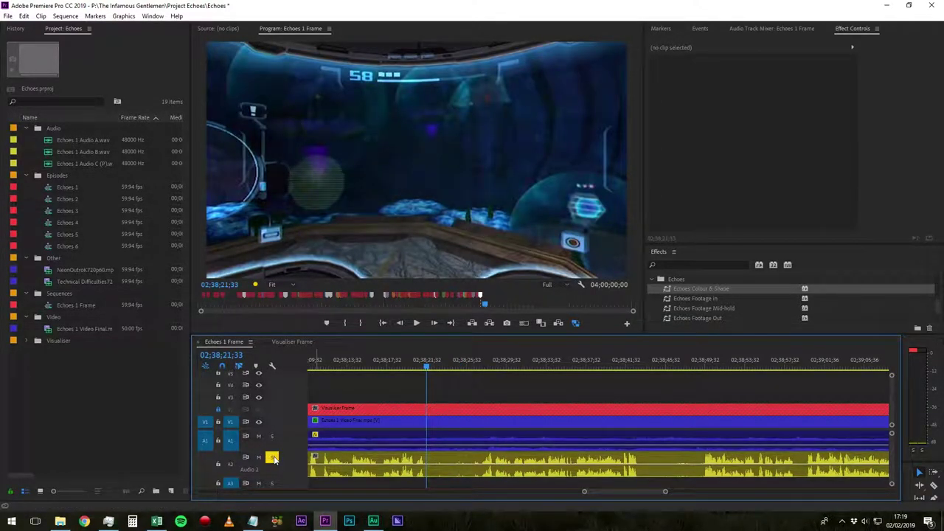
pyautogui.press('space')
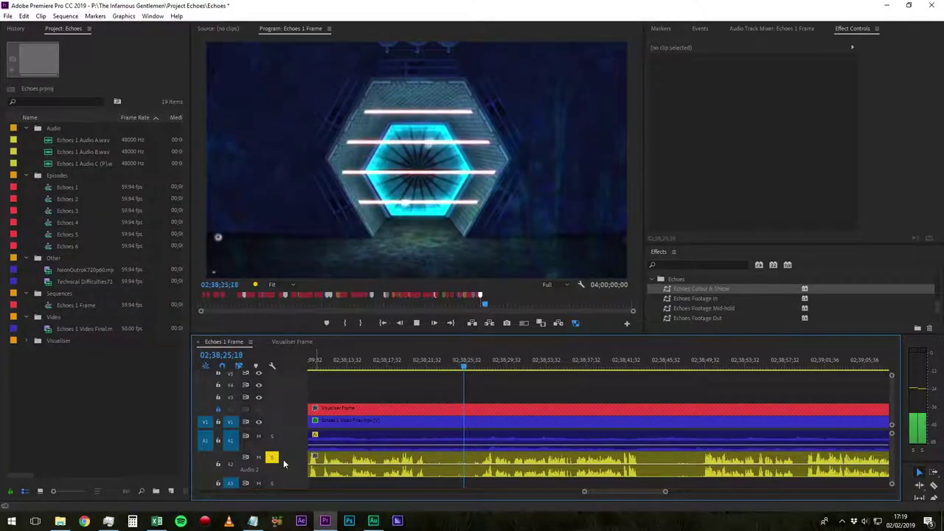
pyautogui.click(272, 457)
pyautogui.press('space')
# - Cut the A2 commentary at about 02;38;21;33 and 02;38;26;45 and clear the piece between the cuts, leaving a gap
pyautogui.press('c')
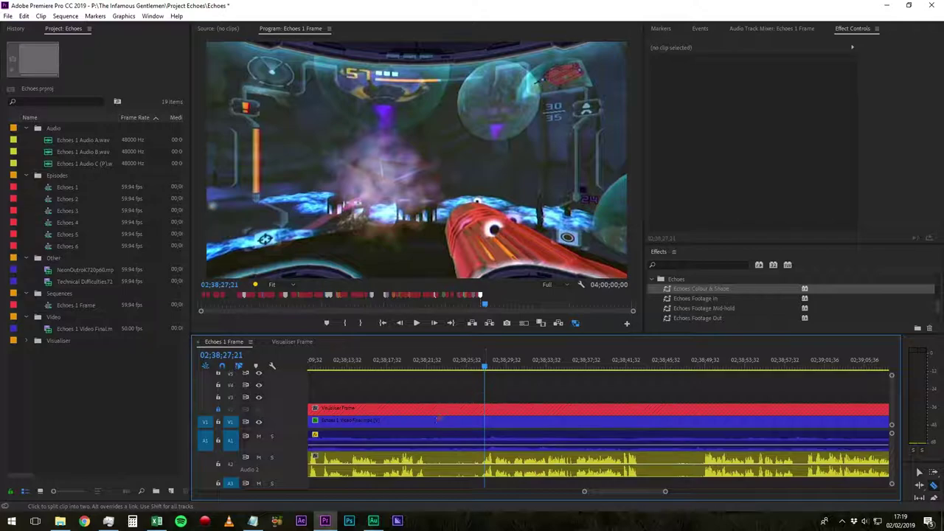
pyautogui.click(431, 459)
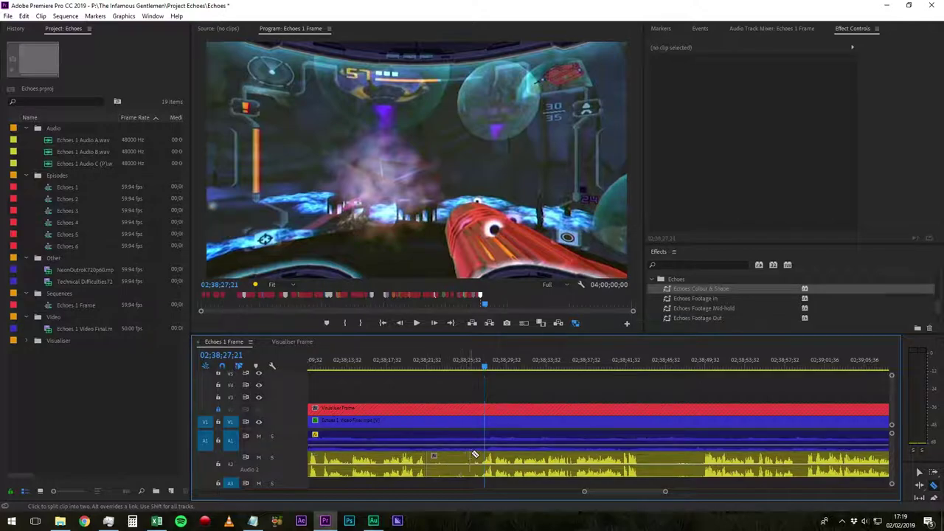
pyautogui.click(479, 364)
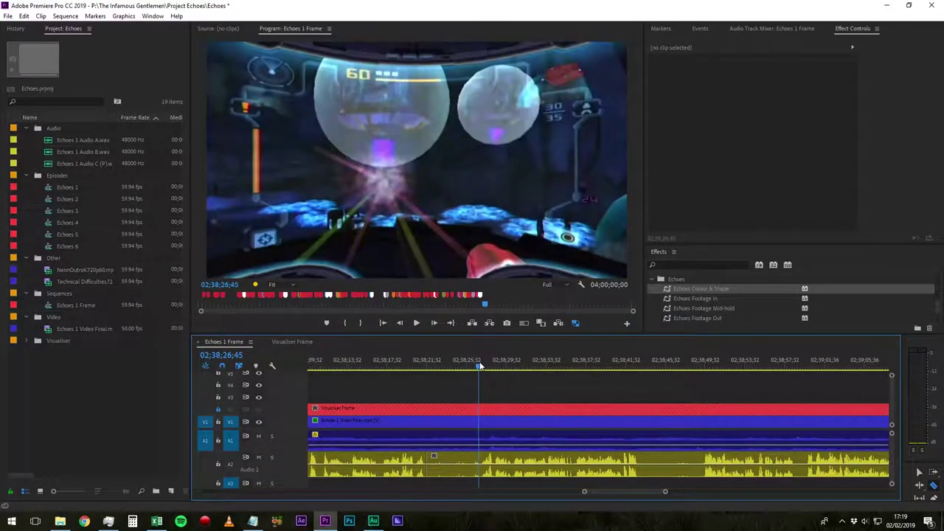
pyautogui.click(478, 461)
pyautogui.rightClick(457, 462)
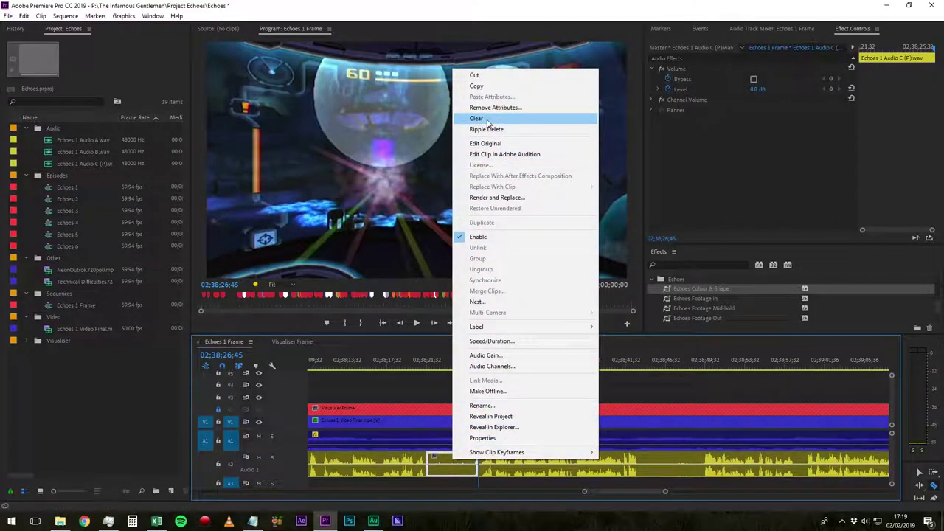
pyautogui.click(490, 117)
# - Check the cleared A2 gap and play onward to the Ingclaw scan at about 02;39;10;26
pyautogui.moveTo(411, 367)
pyautogui.mouseDown()
pyautogui.moveTo(479, 373)
pyautogui.moveTo(417, 373)
pyautogui.mouseUp()
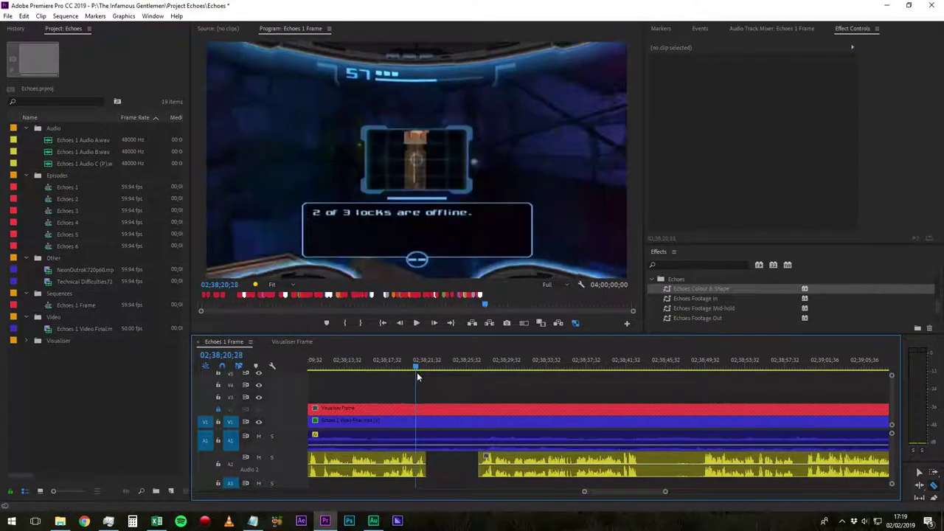
pyautogui.click(471, 362)
pyautogui.press('space')
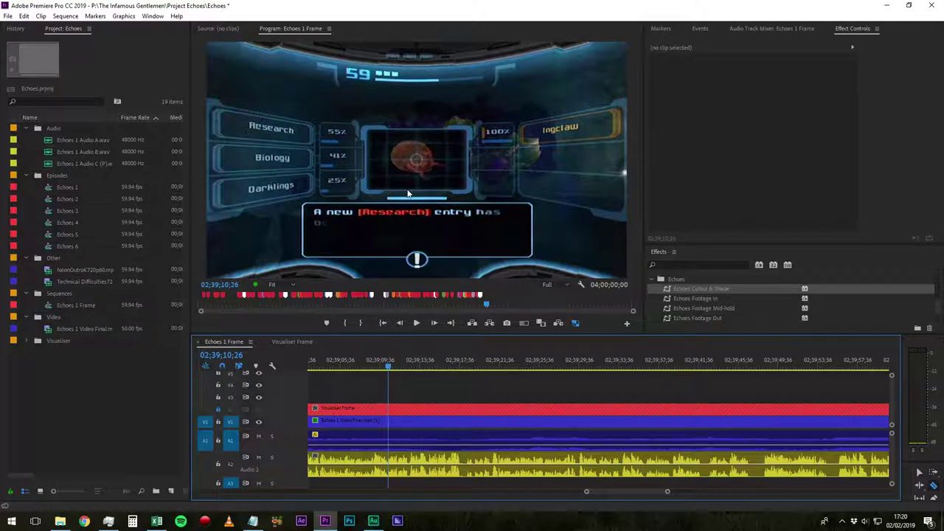
# - Step back to 02;39;10;23, where the Ingclaw research entry appears, add a red marker there and save the project
pyautogui.press('Left')
pyautogui.press('Left')
pyautogui.press('Left')
pyautogui.press('Left')
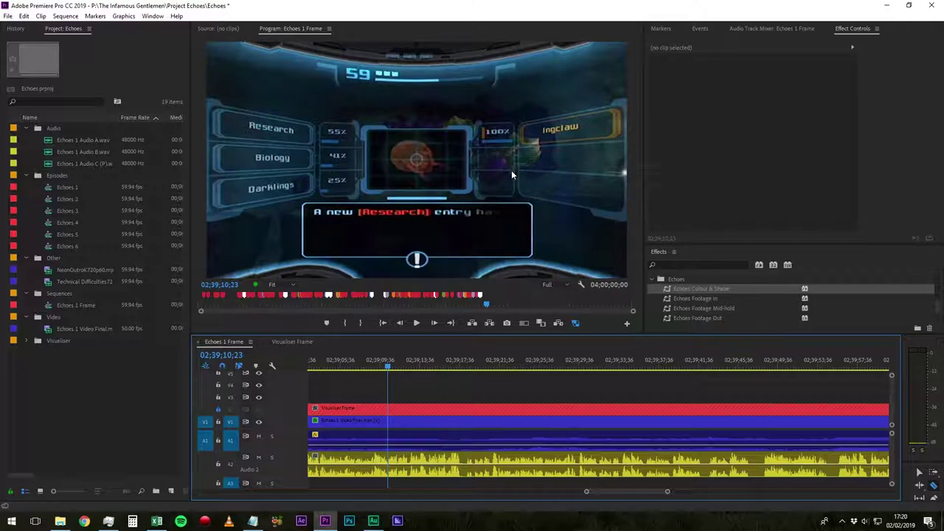
pyautogui.press('m')
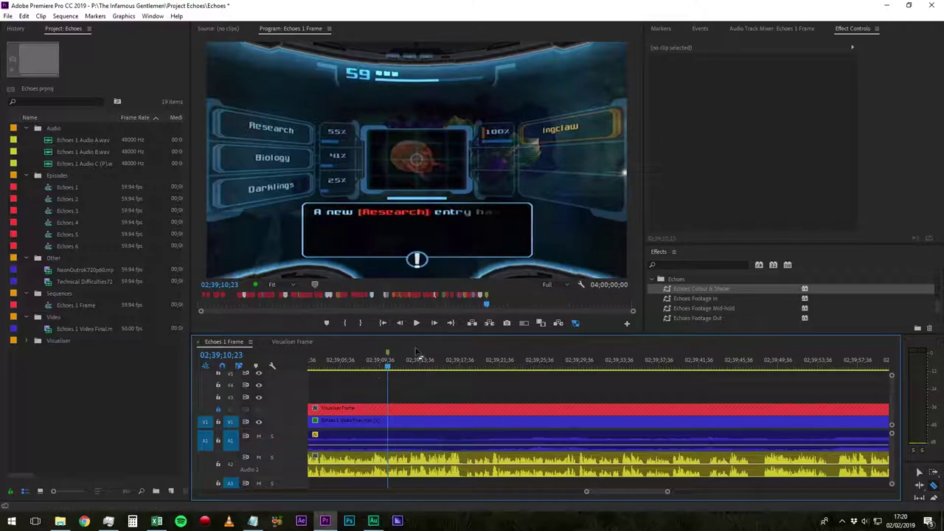
pyautogui.press('m')
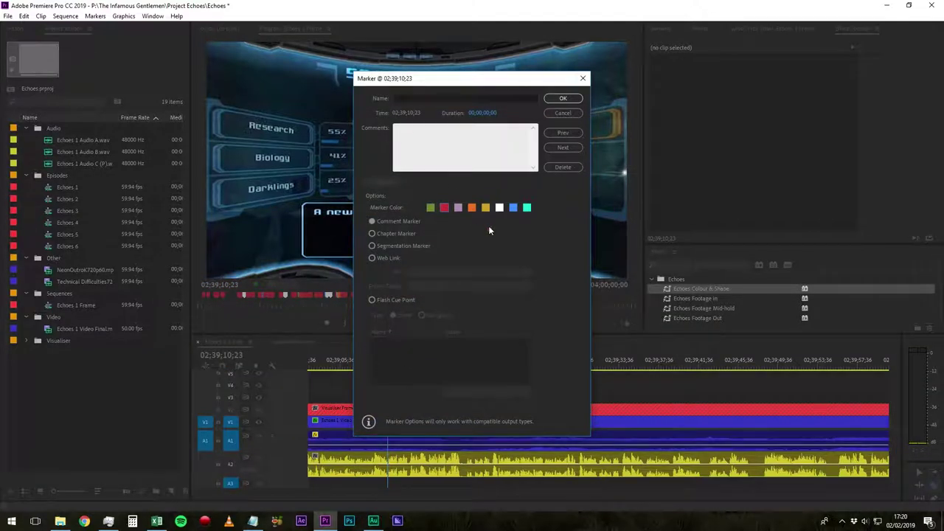
pyautogui.click(563, 98)
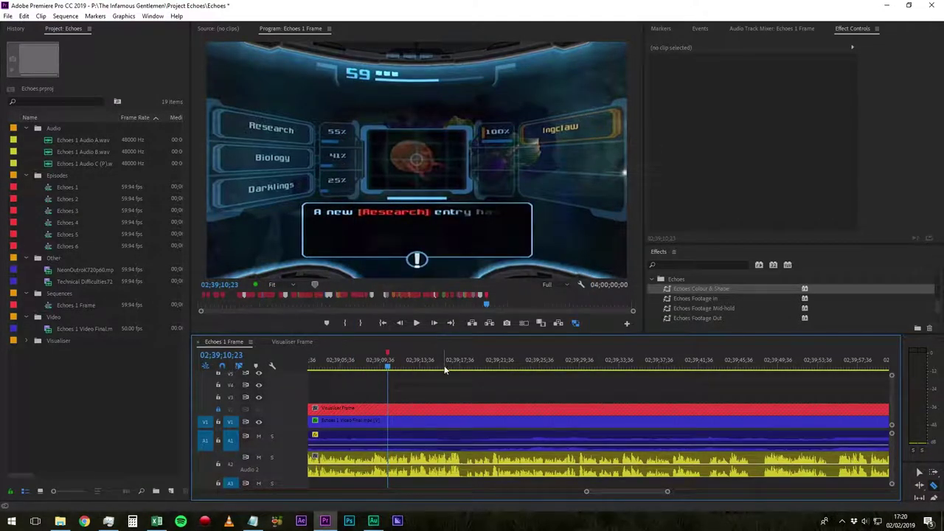
pyautogui.hotkey('ctrl', 's')
# - Arrange the Echoes spreadsheet as a narrow window beside Premiere Pro, giving Premiere Pro most of the screen
pyautogui.doubleClick(329, 6)
pyautogui.moveTo(329, 3); pyautogui.dragTo(943, 416)
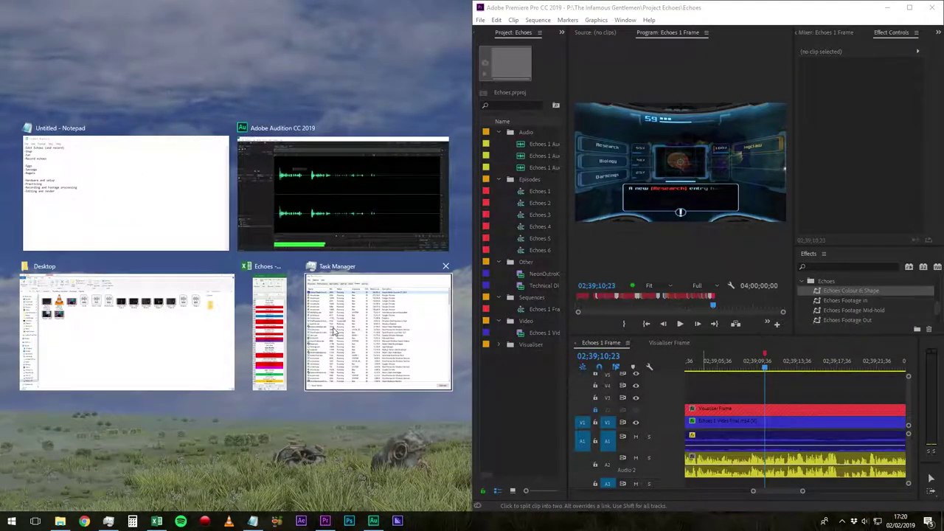
pyautogui.click(269, 332)
pyautogui.moveTo(476, 340); pyautogui.dragTo(157, 340)
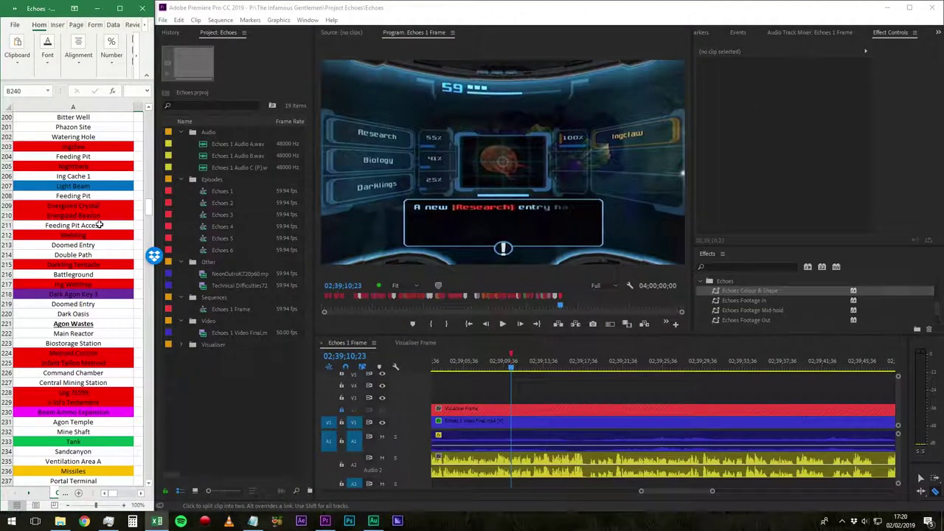
# - Apply strikethrough to the Ingclaw entry in cell A203 of the Echoes spreadsheet
pyautogui.click(98, 225)
pyautogui.scroll(3, 97, 217)
pyautogui.rightClick(85, 239)
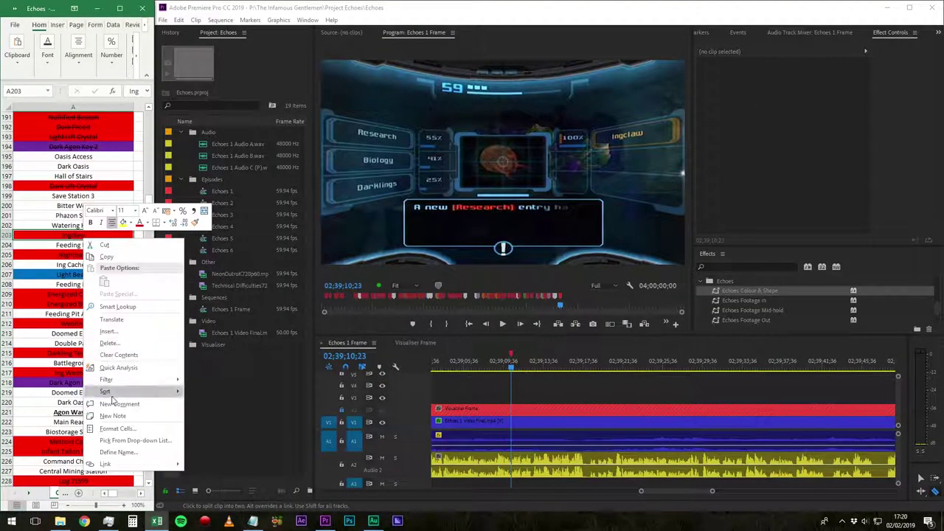
pyautogui.click(122, 428)
pyautogui.click(19, 405)
pyautogui.click(200, 497)
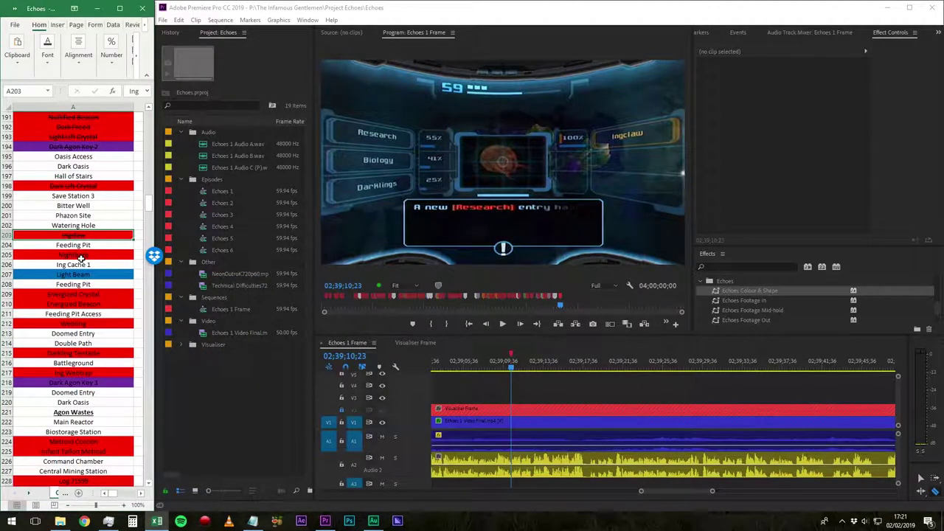
# - Hide the Dropbox badge attached to the spreadsheet window
pyautogui.click(152, 255)
pyautogui.click(266, 339)
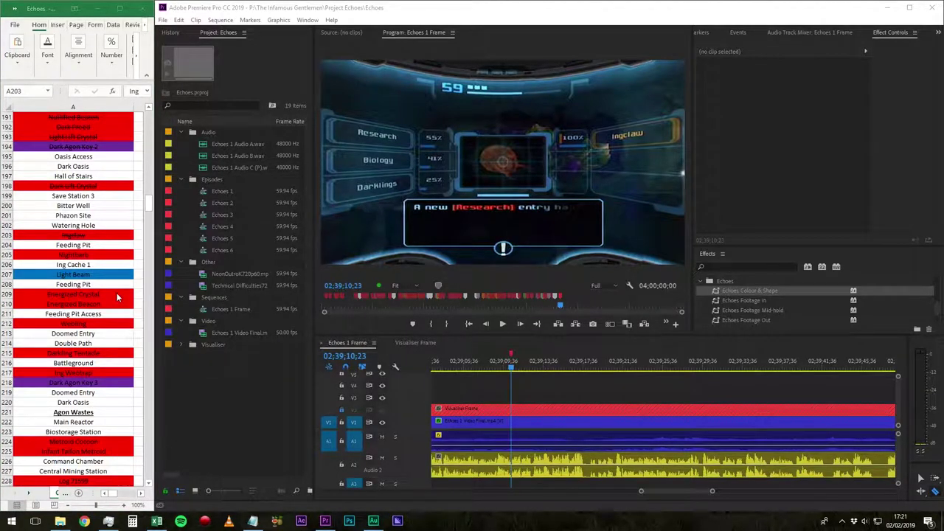
pyautogui.click(531, 404)
# - Look through the upcoming rooms, scans and items listed below Ingclaw in the Echoes spreadsheet
pyautogui.click(87, 260)
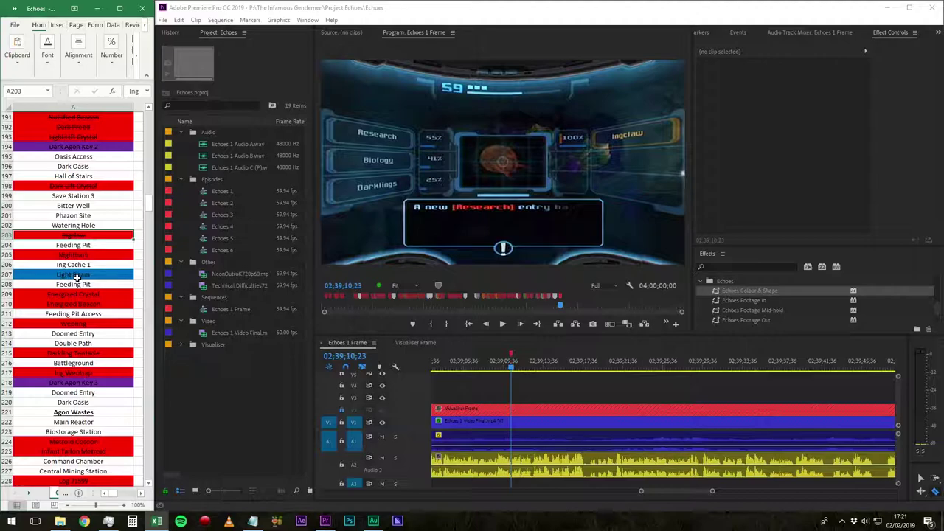
pyautogui.scroll(-2, 78, 333)
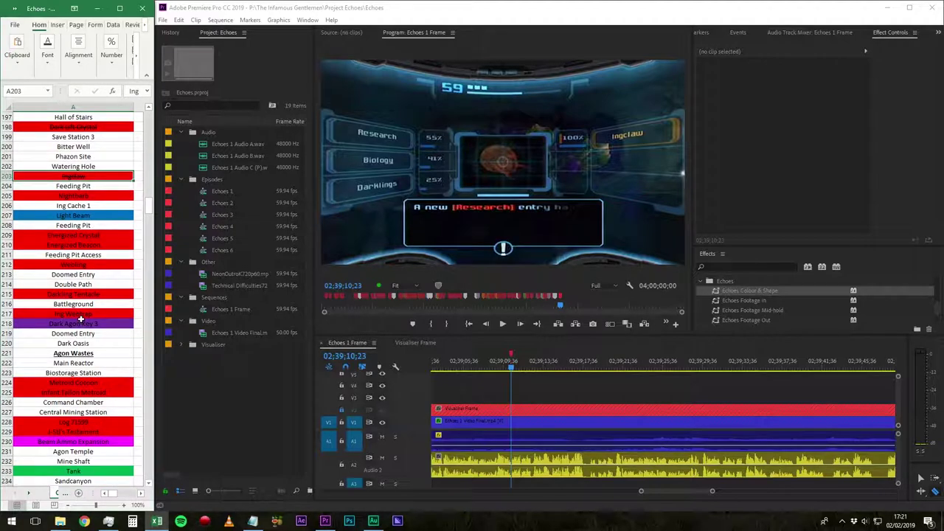
pyautogui.scroll(-3, 80, 313)
pyautogui.scroll(3, 81, 318)
pyautogui.scroll(-2, 83, 324)
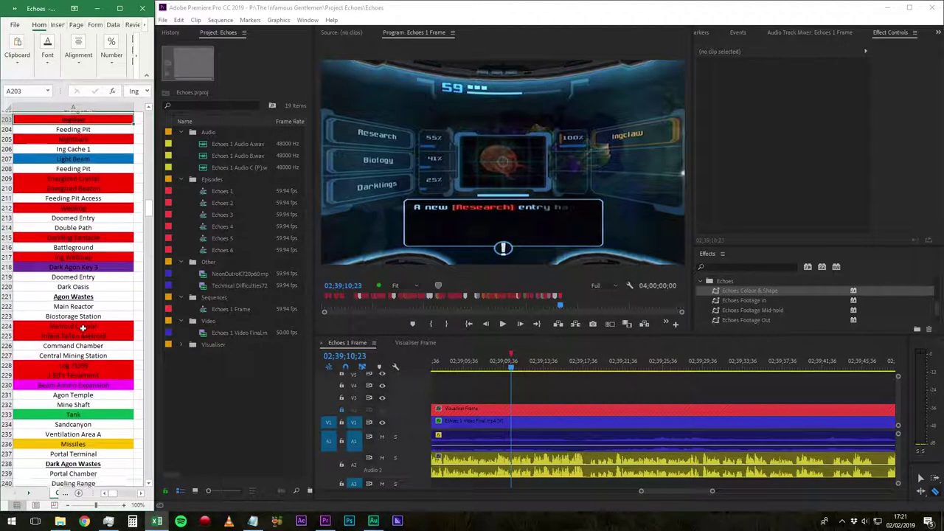
# - Cut the quiet stretch between about 02:41:52 and 02:42:05 out of the Audio 2 commentary clip and delete it
pyautogui.scroll(1, 79, 354)
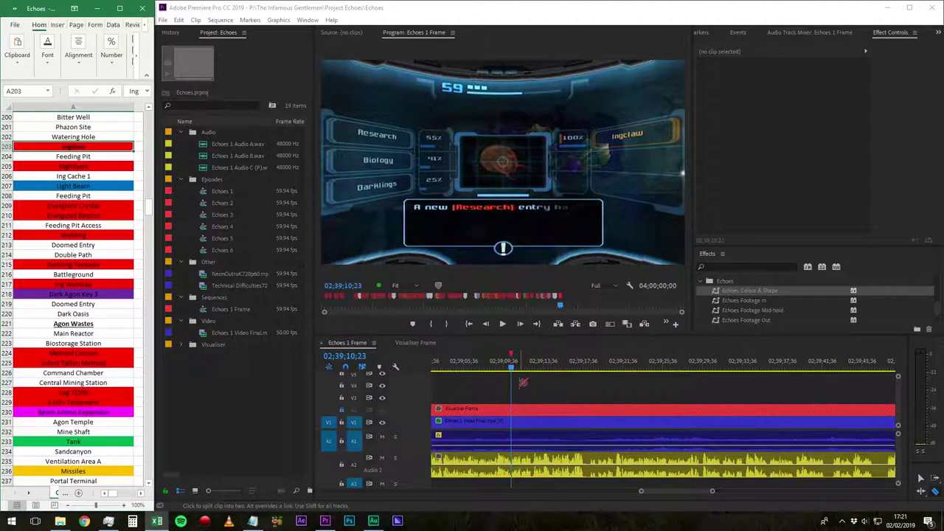
pyautogui.click(525, 413)
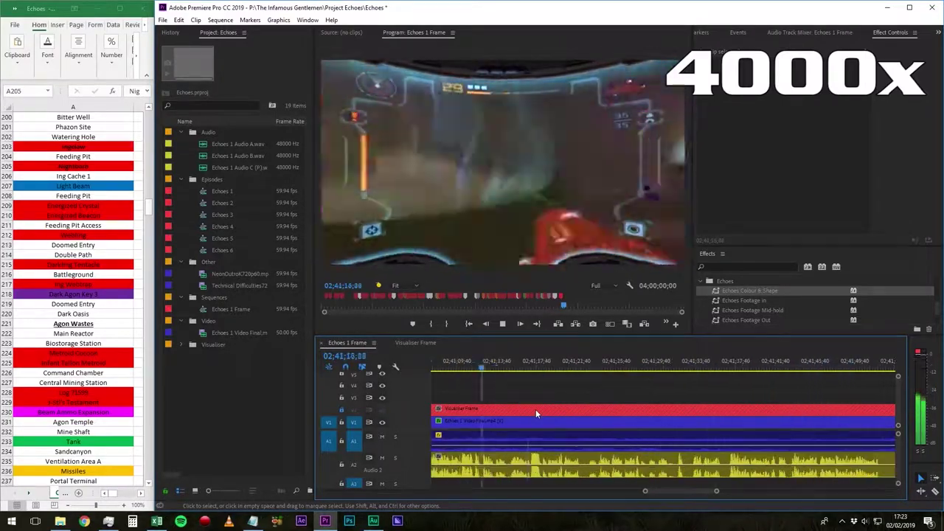
pyautogui.click(514, 386)
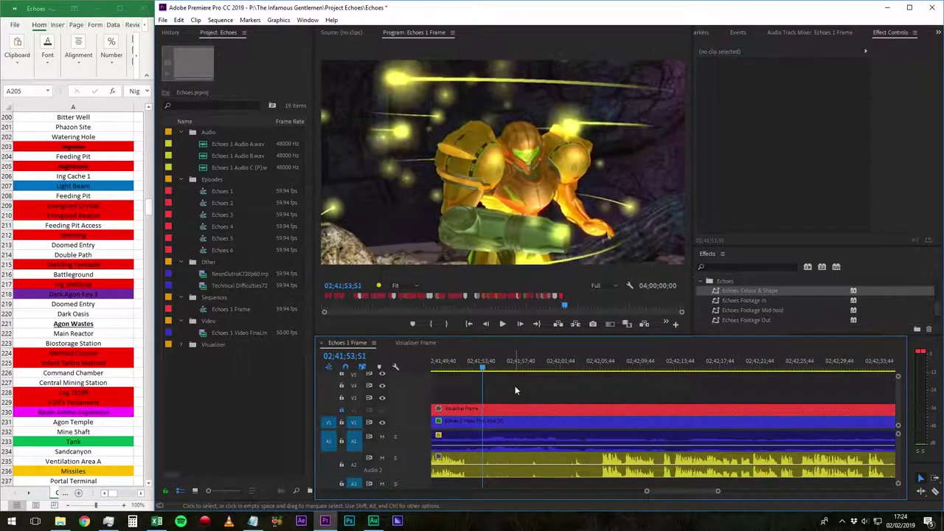
pyautogui.press('c')
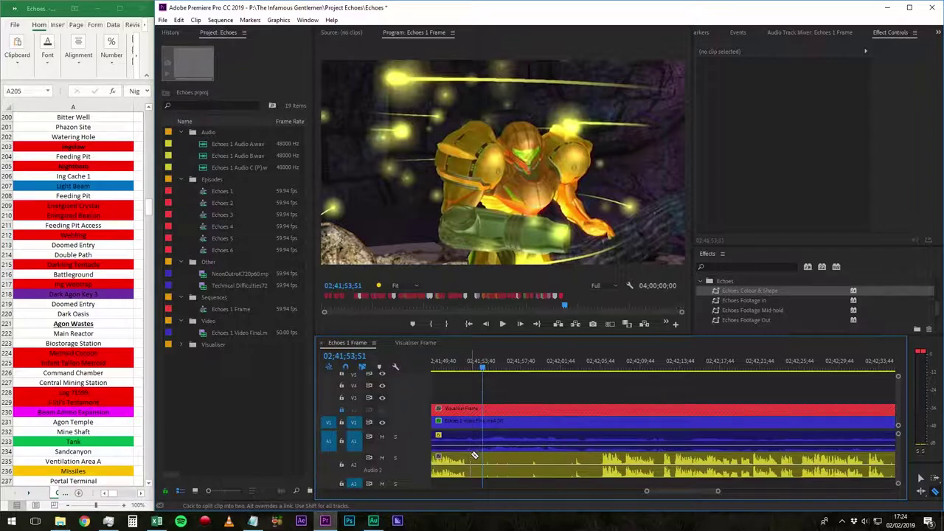
pyautogui.click(602, 461)
pyautogui.press('v')
pyautogui.click(581, 468)
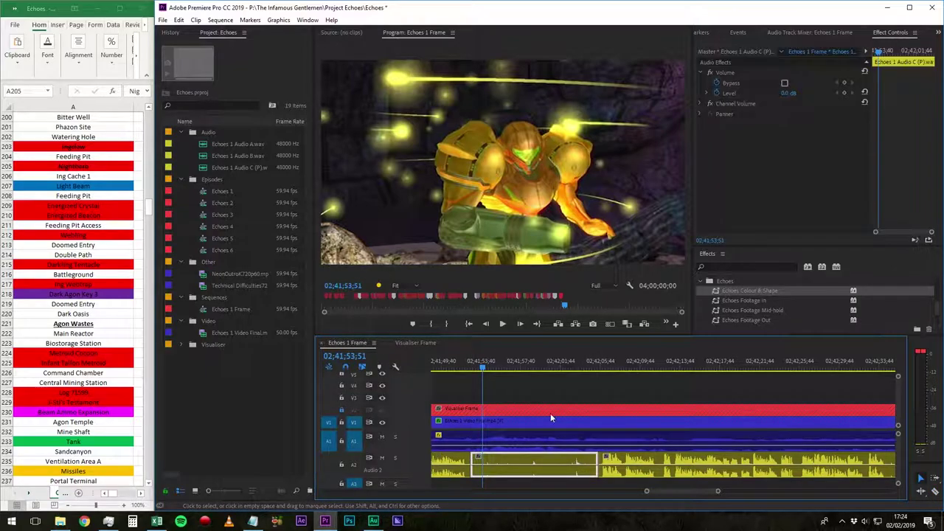
pyautogui.press('Delete')
# - Keyframe the gameplay clip's volume level at 02:41:51:50 and raise it to 0 dB at 02:41:53:31
pyautogui.click(504, 367)
pyautogui.moveTo(507, 368); pyautogui.dragTo(461, 373)
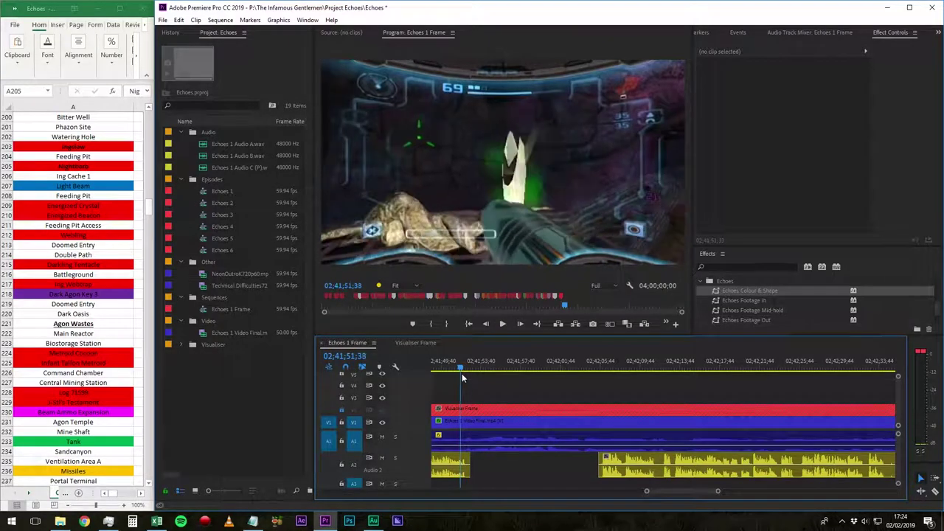
pyautogui.click(481, 423)
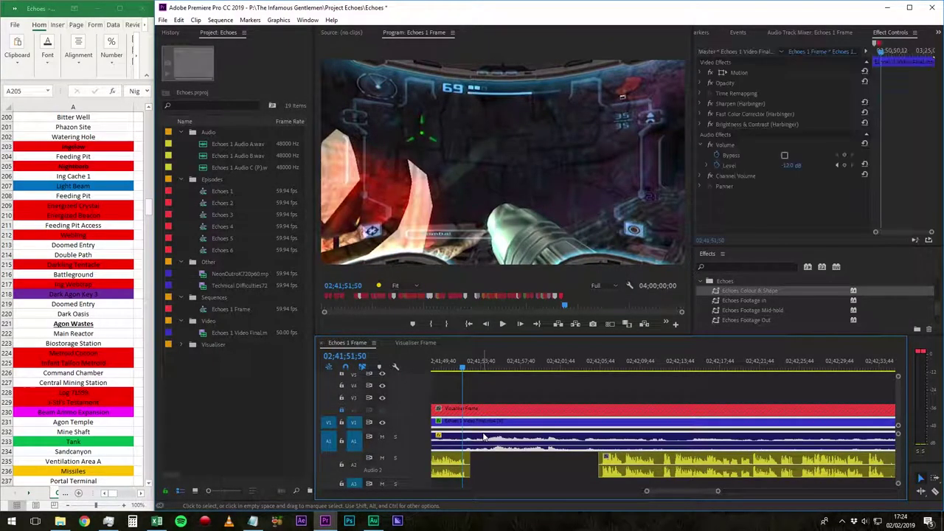
pyautogui.click(842, 165)
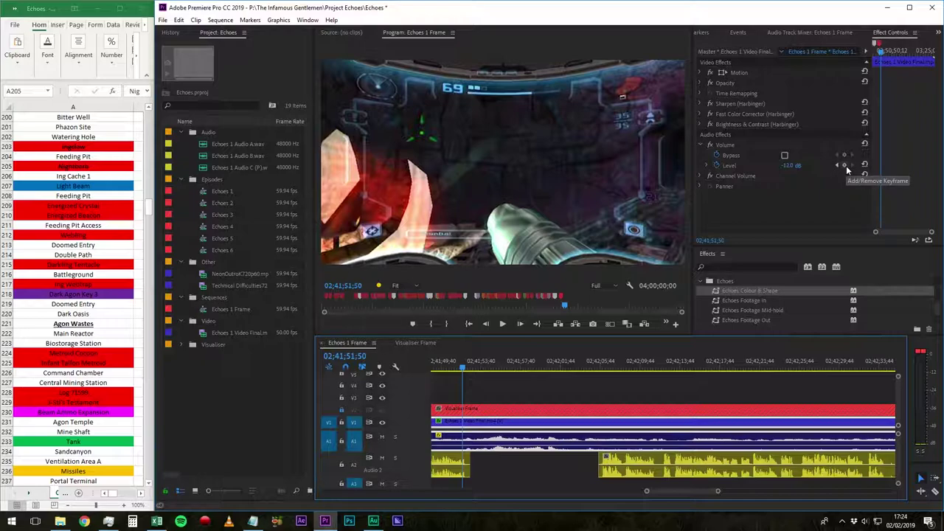
pyautogui.click(845, 165)
pyautogui.press('space')
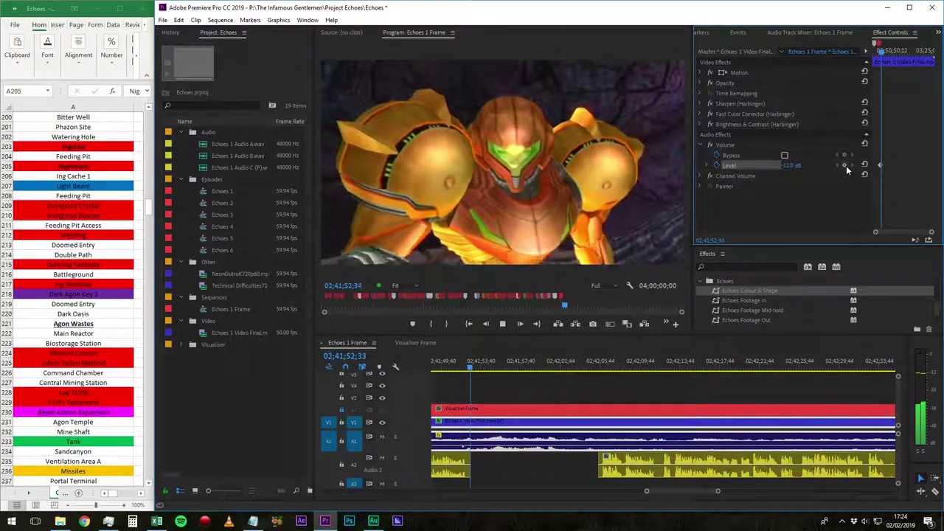
pyautogui.press('space')
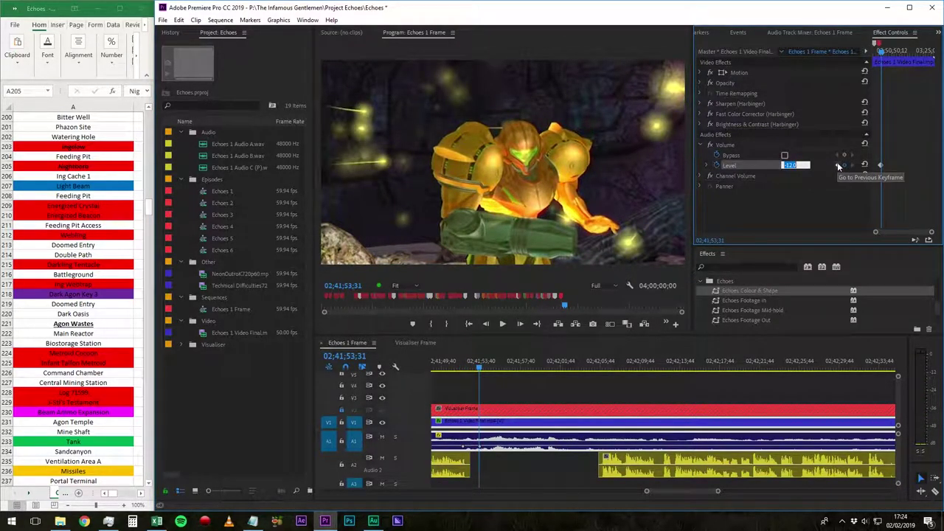
pyautogui.press('Return')
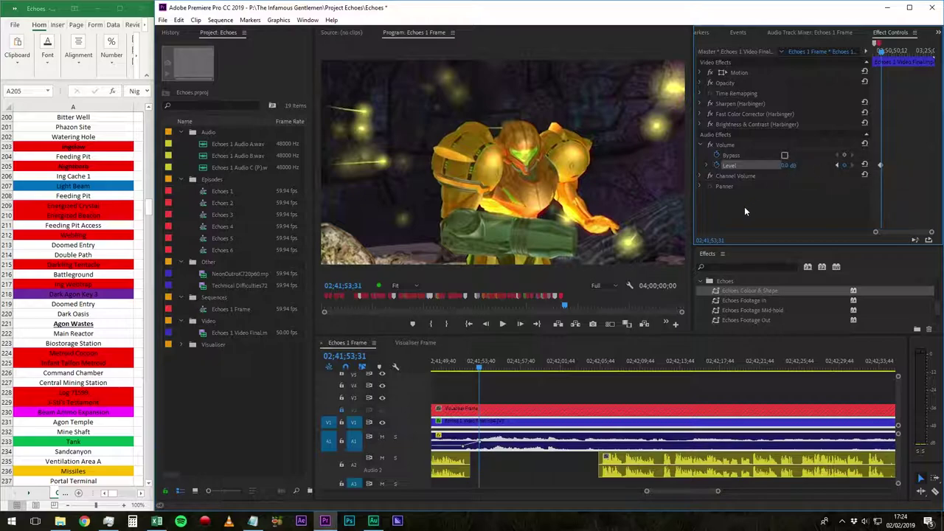
# - Inspect the rising volume ramp on the gameplay audio and play it back from 02:41:50:30
pyautogui.click(484, 403)
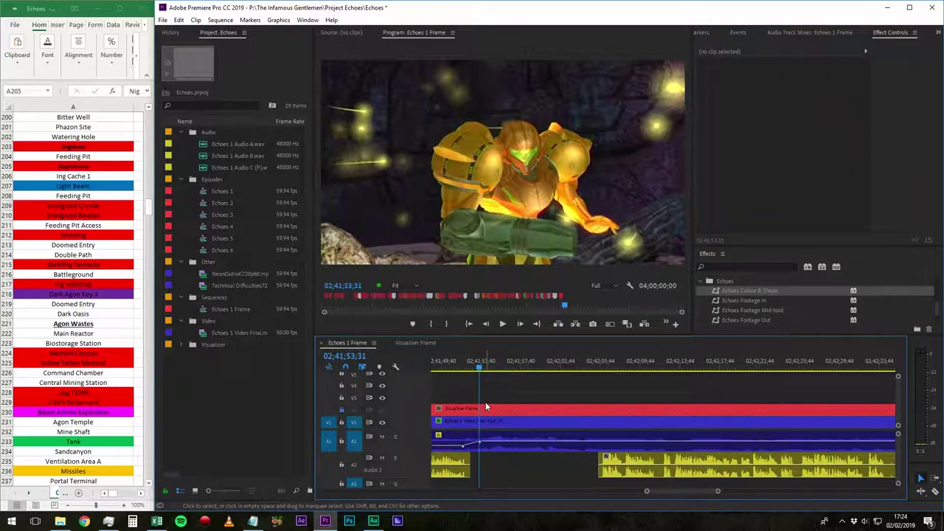
pyautogui.press('=')
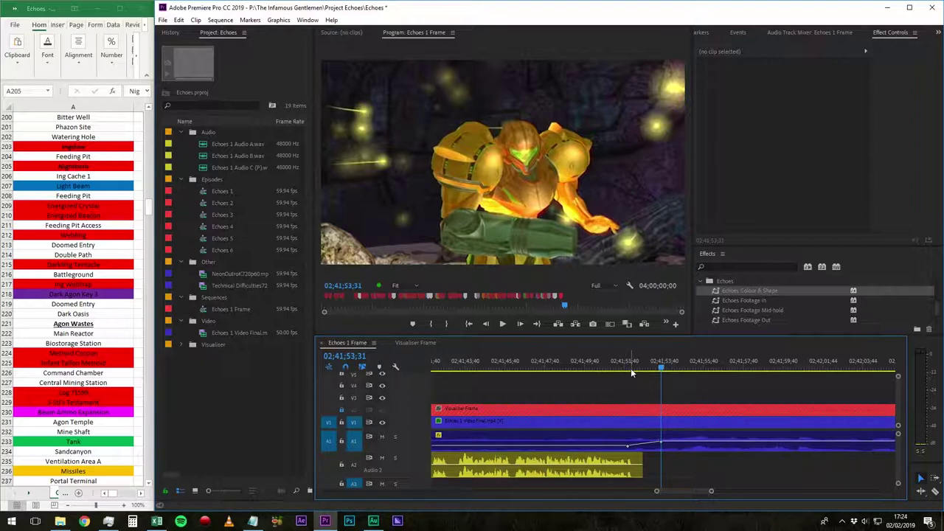
pyautogui.scroll(-2, 631, 368)
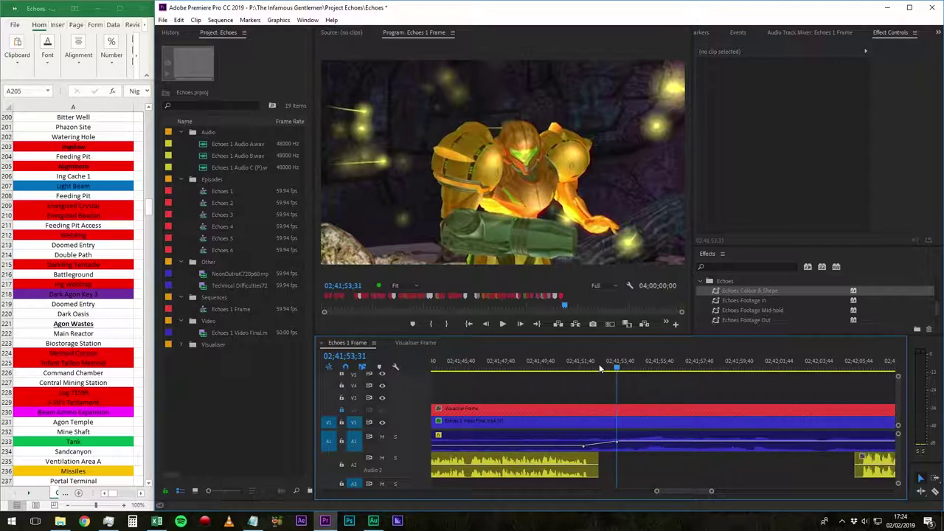
pyautogui.click(589, 363)
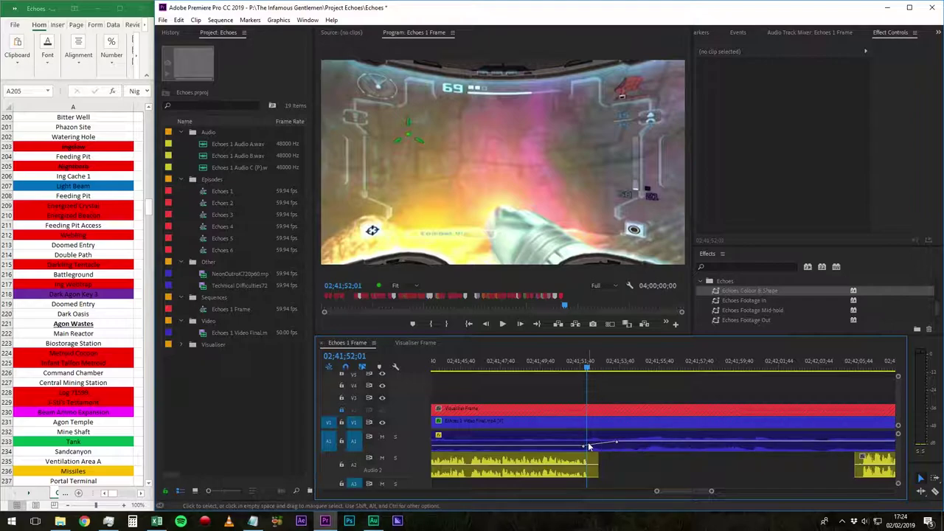
pyautogui.moveTo(589, 372); pyautogui.dragTo(633, 380)
pyautogui.scroll(-6, 654, 387)
pyautogui.moveTo(703, 372); pyautogui.dragTo(467, 368)
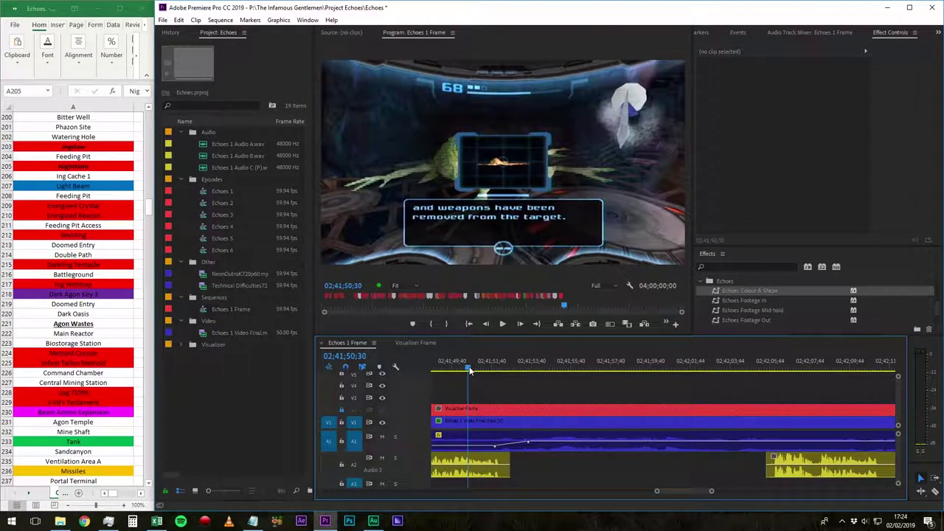
pyautogui.press('space')
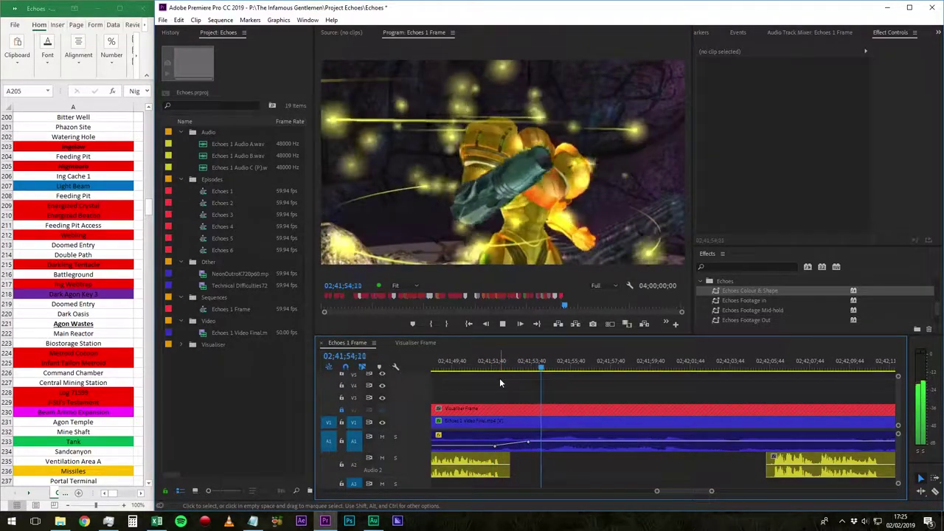
pyautogui.press('space')
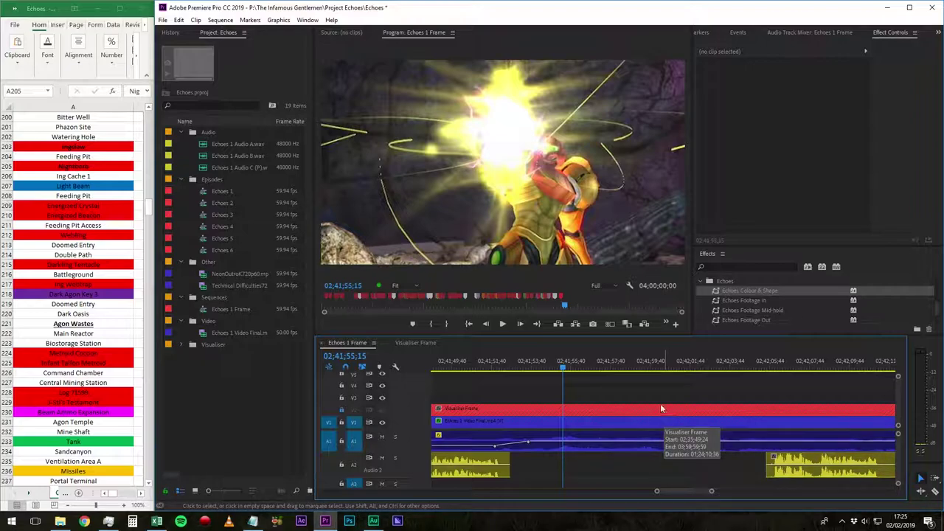
# - Keyframe the gameplay volume where the commentary resumes, lower it to -12 dB at 02:42:11:21, and play the change back
pyautogui.click(730, 369)
pyautogui.press('space')
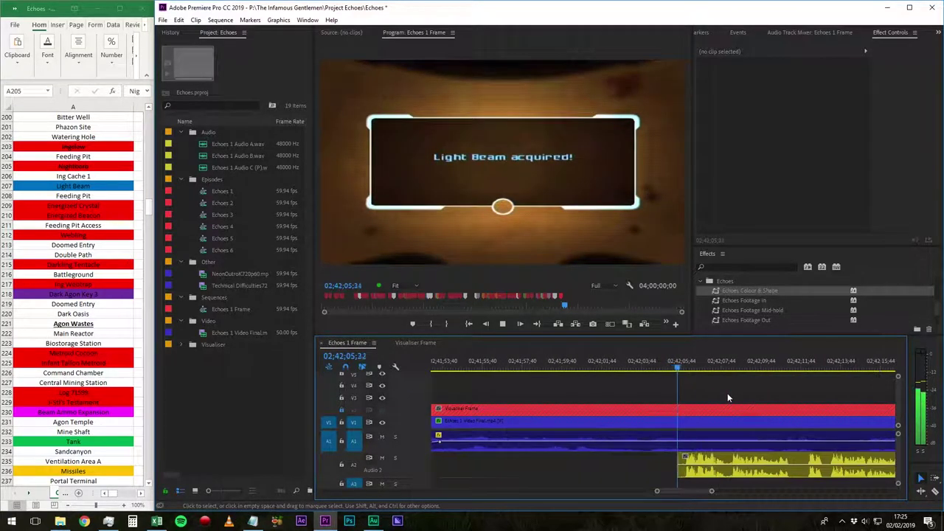
pyautogui.click(714, 447)
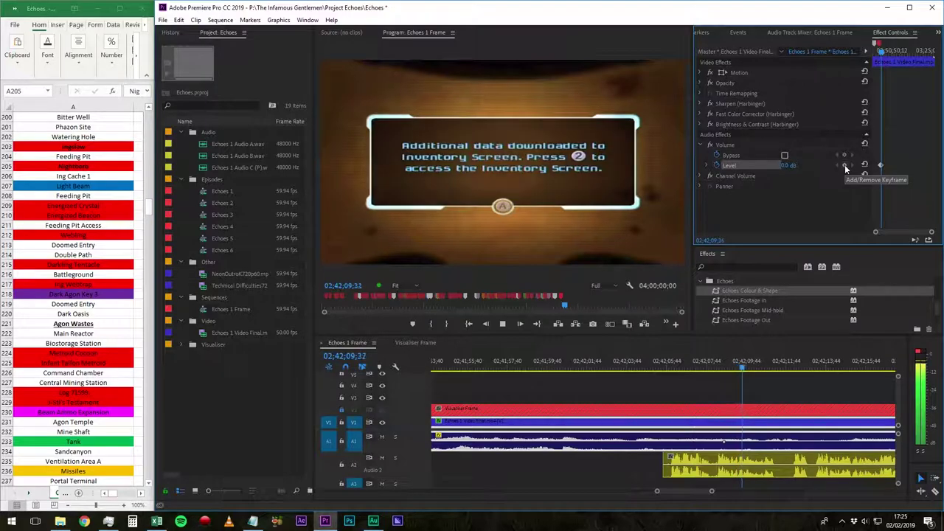
pyautogui.press('space')
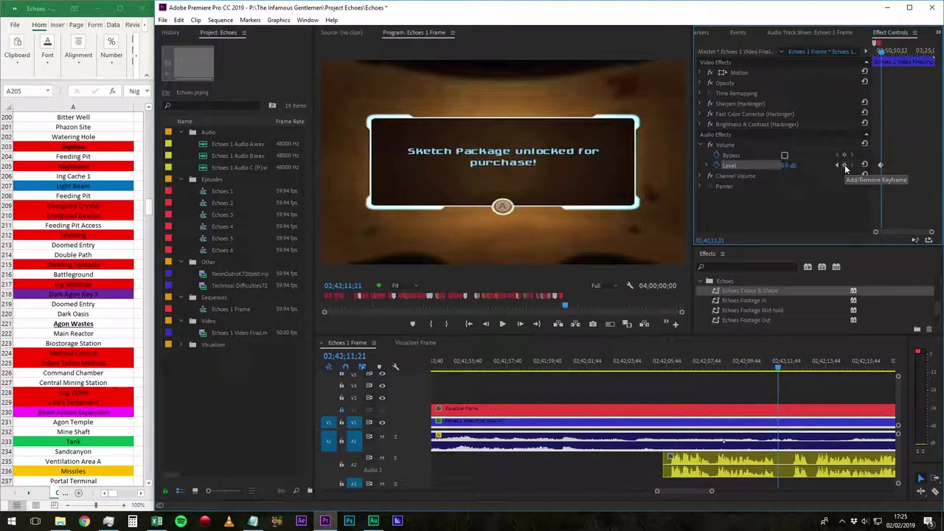
pyautogui.click(789, 164)
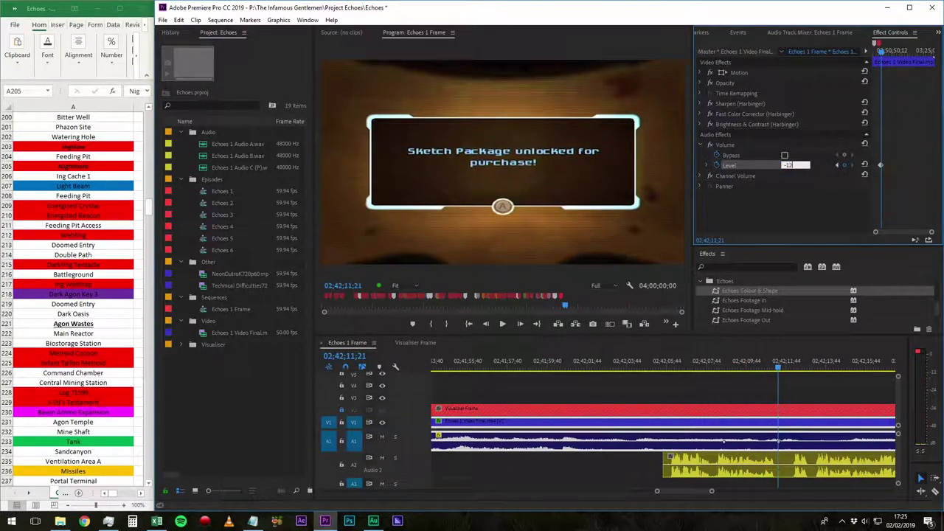
pyautogui.write('-12')
pyautogui.press('Return')
pyautogui.click(632, 367)
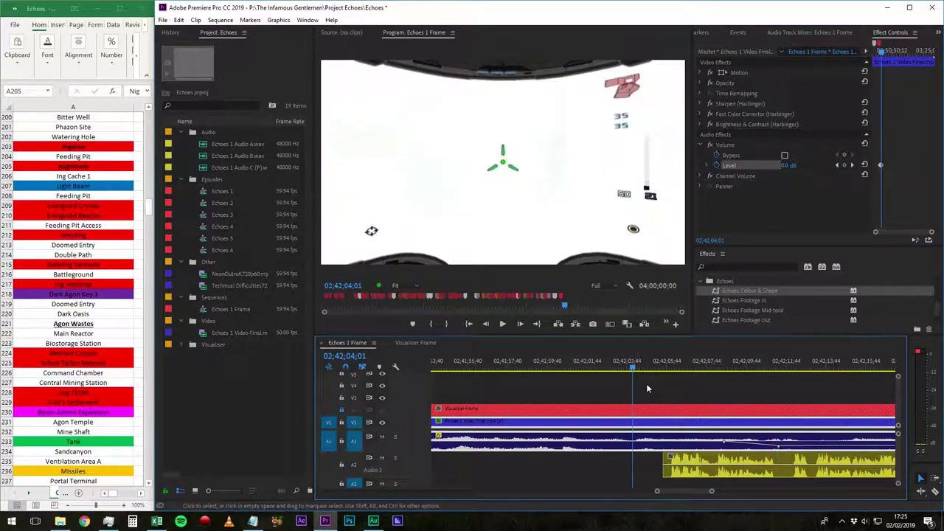
pyautogui.click(644, 416)
pyautogui.press('space')
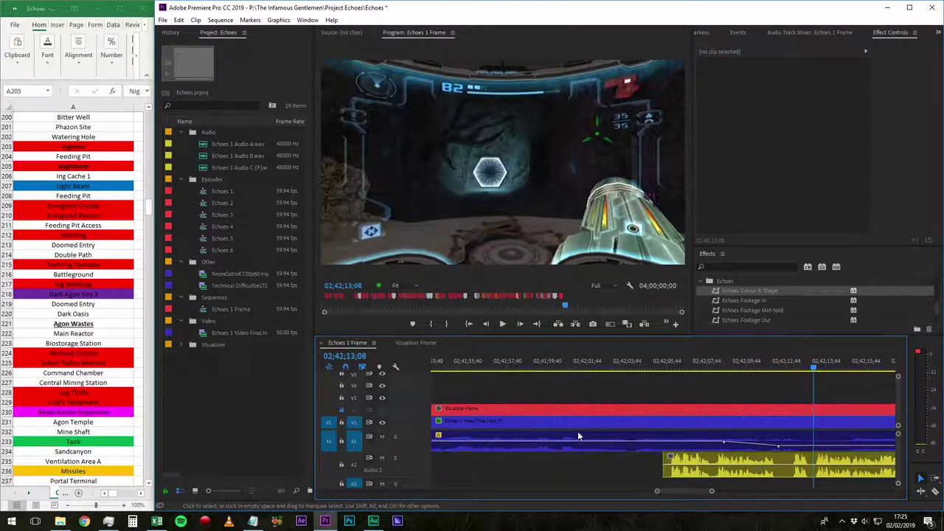
# - Add a blue marker at 02:42:04:36, where the Light Beam acquired message appears
pyautogui.scroll(2, 583, 435)
pyautogui.press('-')
pyautogui.moveTo(590, 366); pyautogui.dragTo(696, 377)
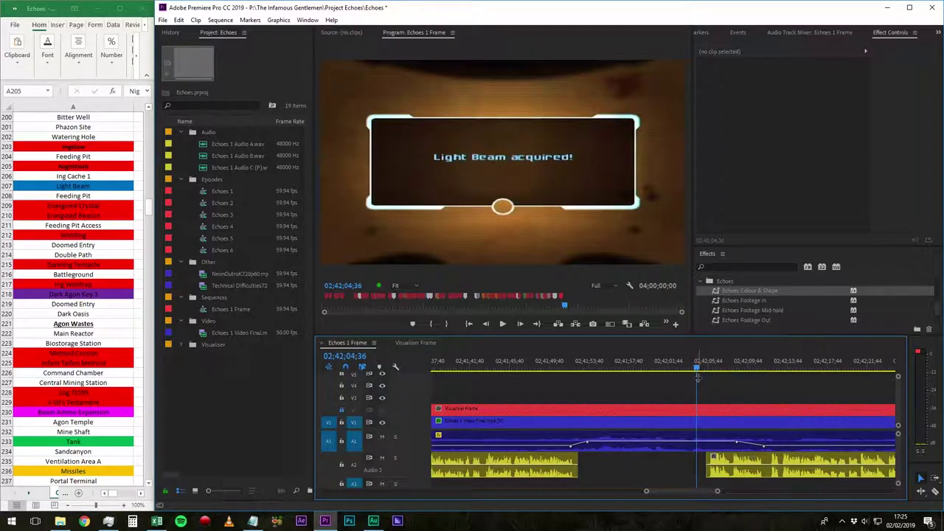
pyautogui.press('m')
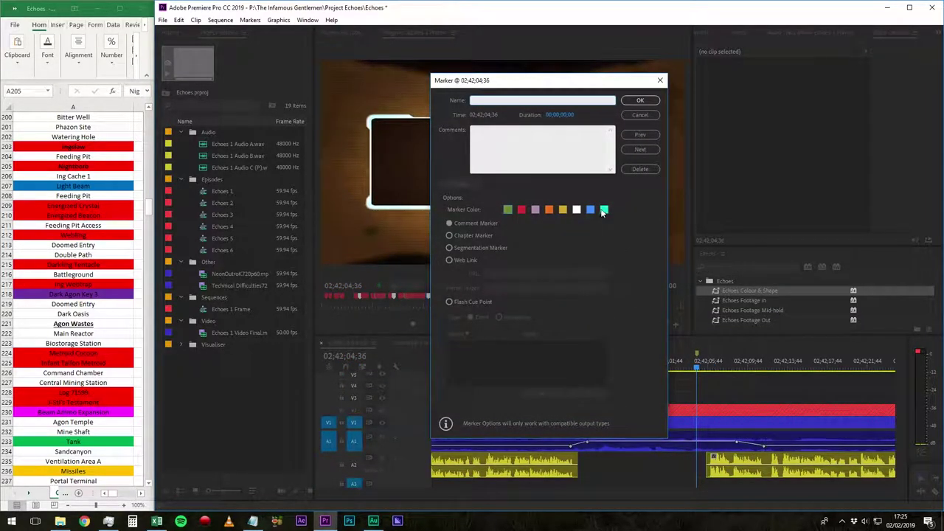
pyautogui.click(593, 210)
pyautogui.click(635, 101)
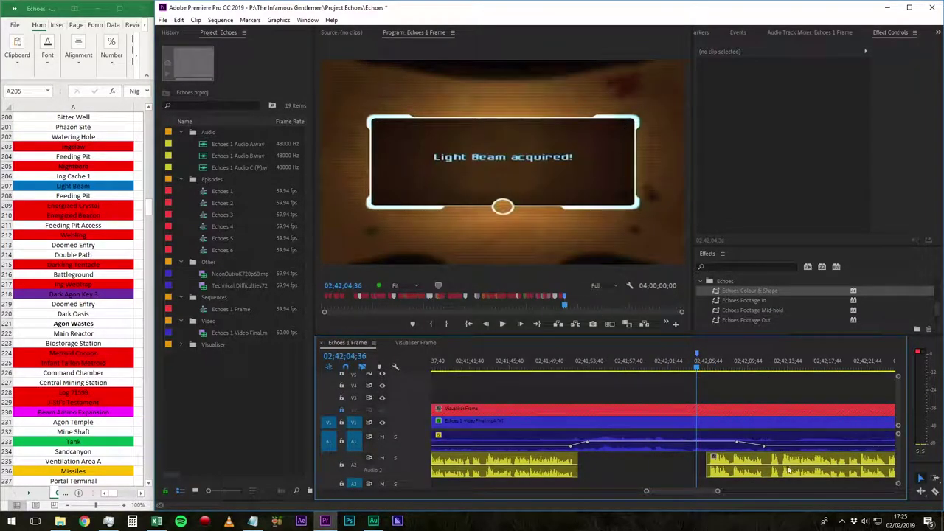
# - Apply strikethrough to the Light Beam entry in cell A207 of the Echoes spreadsheet
pyautogui.rightClick(67, 185)
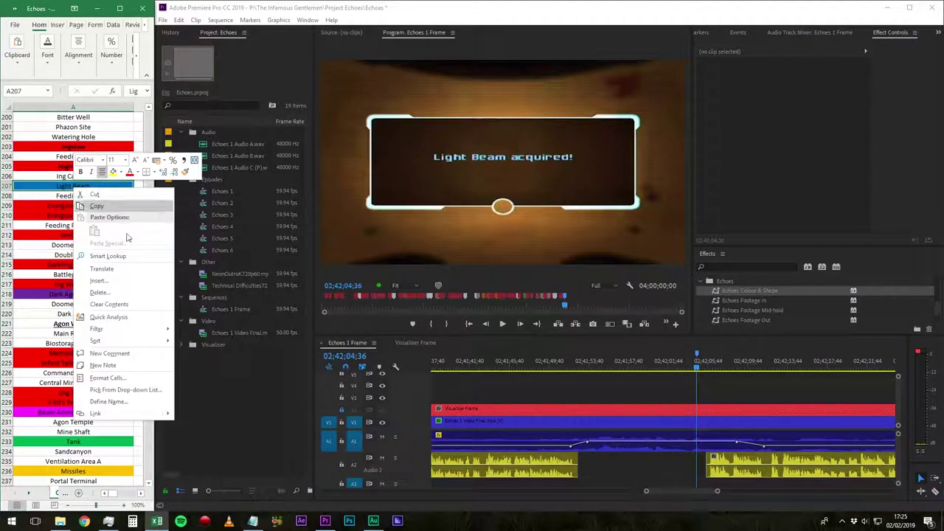
pyautogui.click(123, 376)
pyautogui.click(40, 381)
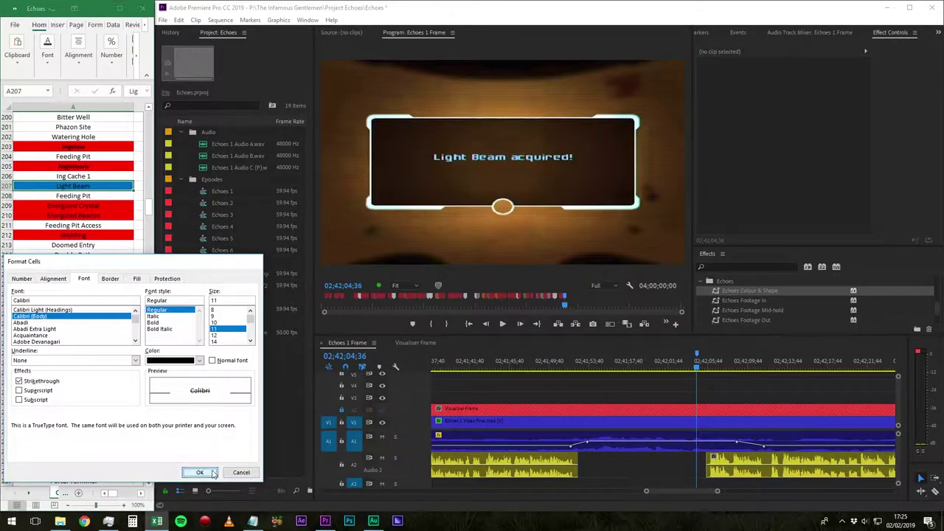
pyautogui.click(199, 472)
pyautogui.click(685, 390)
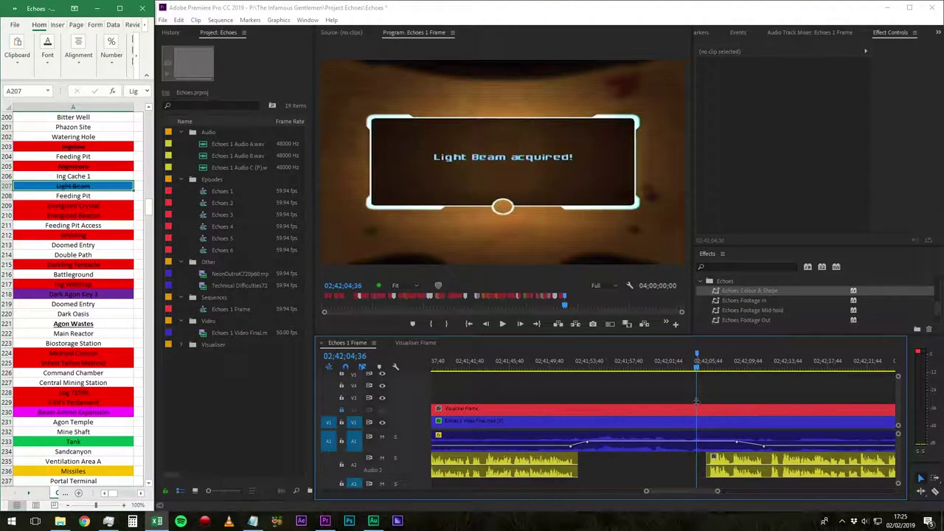
# - Play on past the Light Beam pickup, expanding the Visualiser bin and adding a marker at the next scan
pyautogui.scroll(-4, 687, 406)
pyautogui.scroll(4, 687, 406)
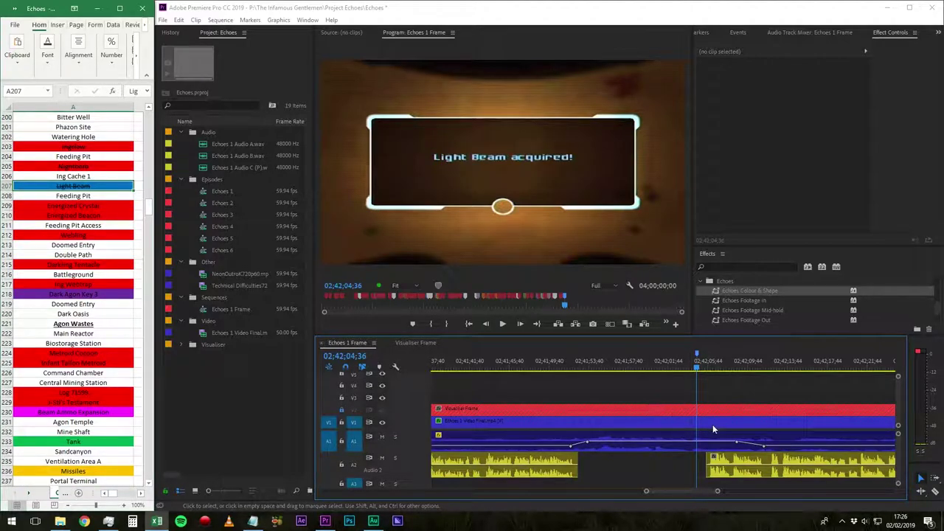
pyautogui.click(753, 367)
pyautogui.press('space')
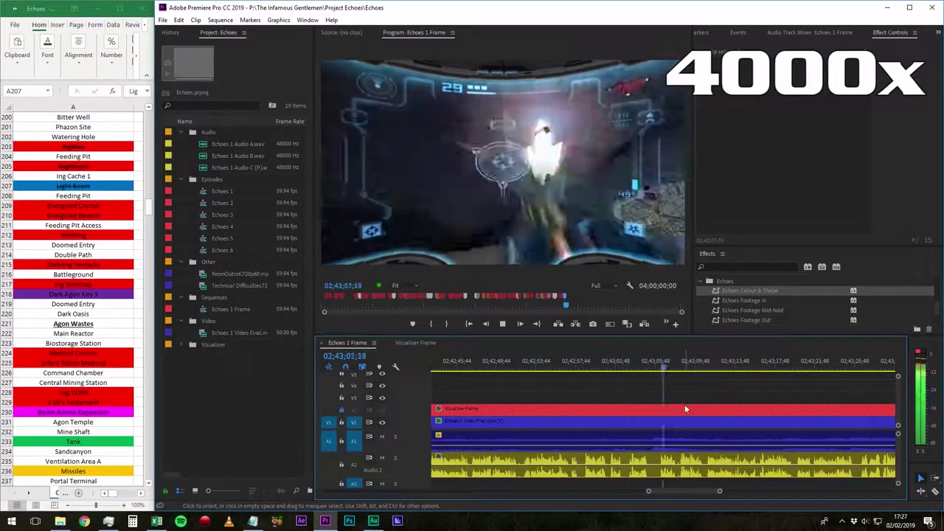
pyautogui.click(181, 344)
pyautogui.press('m')
# - Apply strikethrough to the Energized Crystal and Webling entries in cells A209 and A212 of the Echoes spreadsheet
pyautogui.click(79, 206)
pyautogui.hotkey('ctrl', '5')
pyautogui.click(79, 235)
pyautogui.hotkey('ctrl', '5')
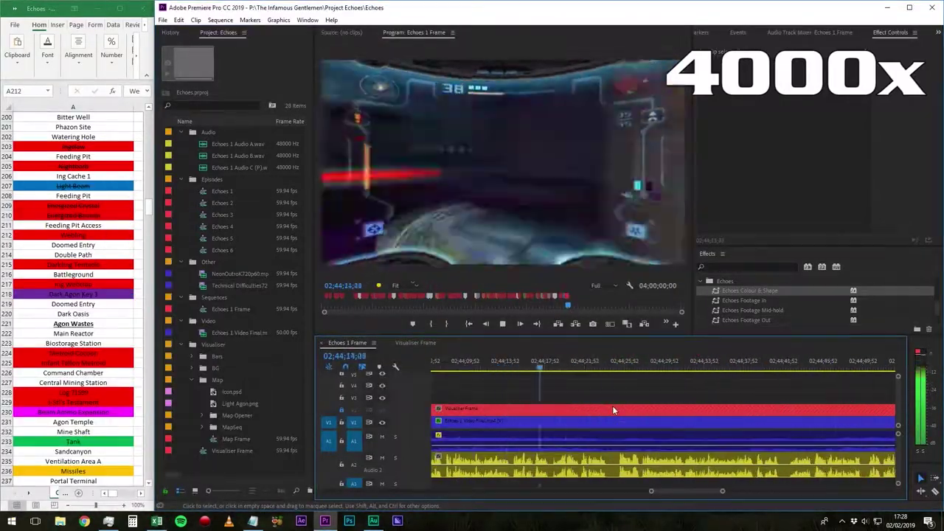
# - Add another scan marker to the Echoes 1 Frame sequence and play on to 02:45:39:52
pyautogui.press('m')
pyautogui.hotkey('alt', 'Tab')
pyautogui.hotkey('alt', 'Tab')
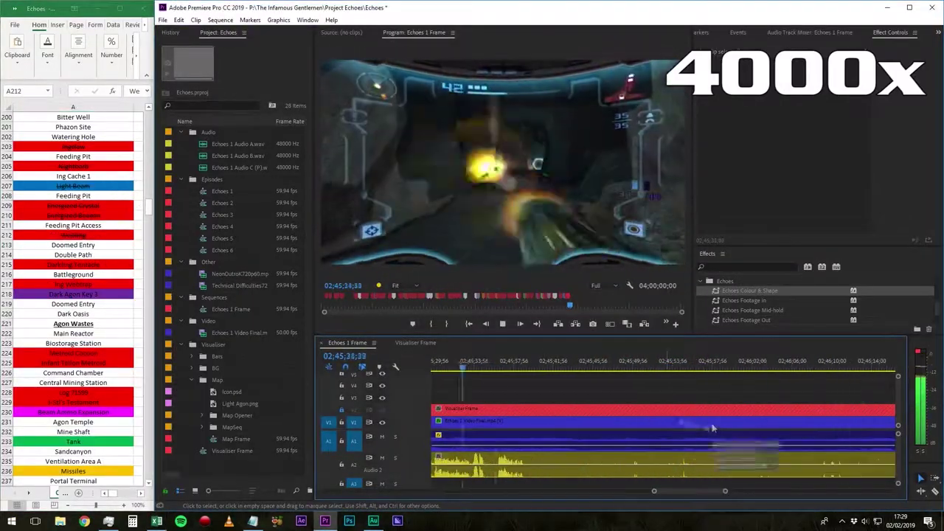
pyautogui.press('space')
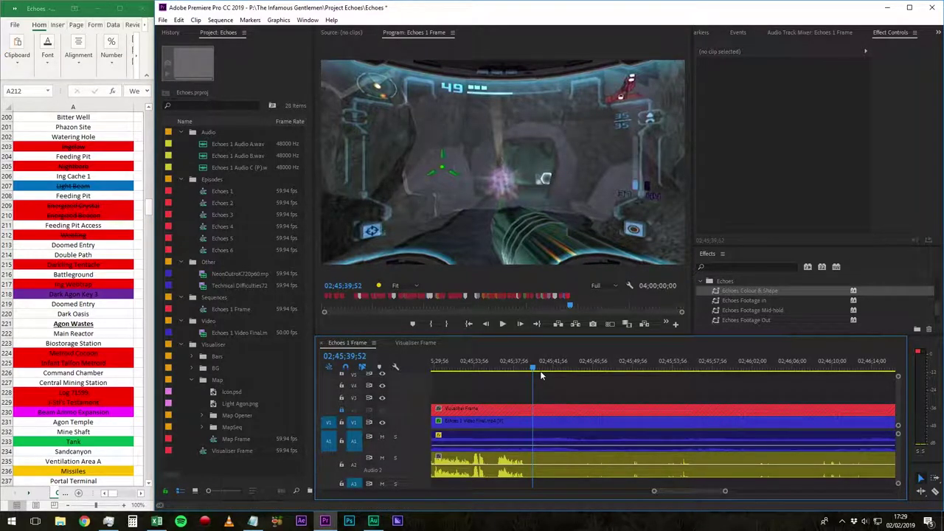
# - Split the unlocked footage and audio tracks at both ends of the commentary gap, at about 02:45:39 and 02:46:35
pyautogui.press('-')
pyautogui.press('-')
pyautogui.scroll(-3, 677, 404)
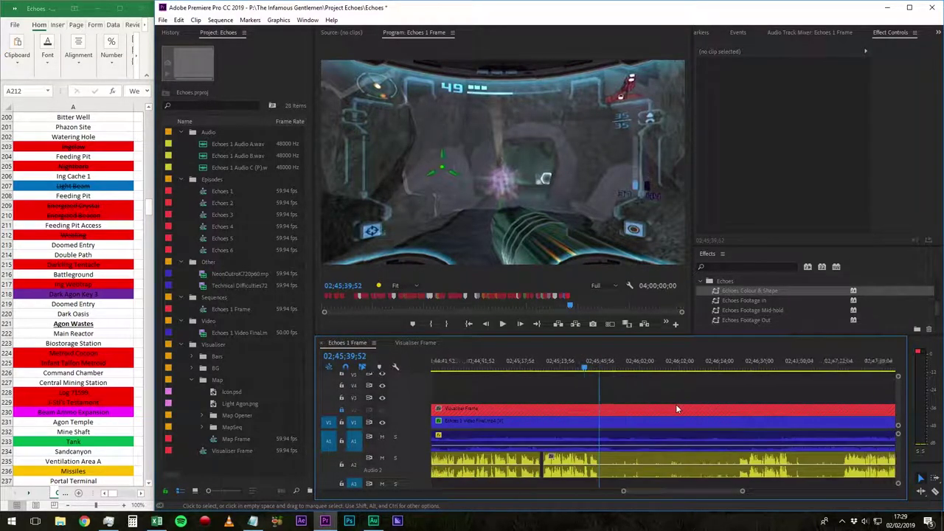
pyautogui.moveTo(526, 366); pyautogui.dragTo(529, 450)
pyautogui.press('c')
pyautogui.click(529, 457)
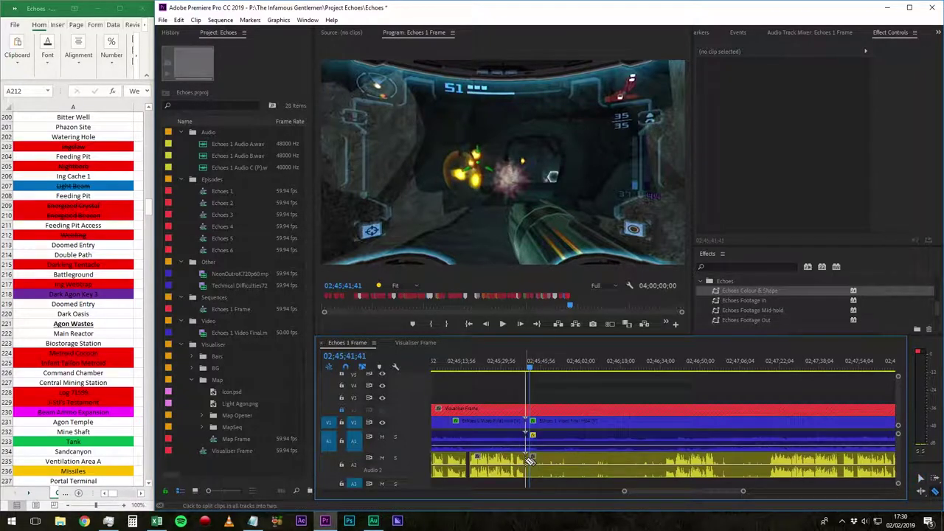
pyautogui.click(667, 455)
pyautogui.press('v')
# - Check the footage between the two cuts and delete the silent commentary clip on Audio 2 there
pyautogui.moveTo(598, 367); pyautogui.dragTo(631, 370)
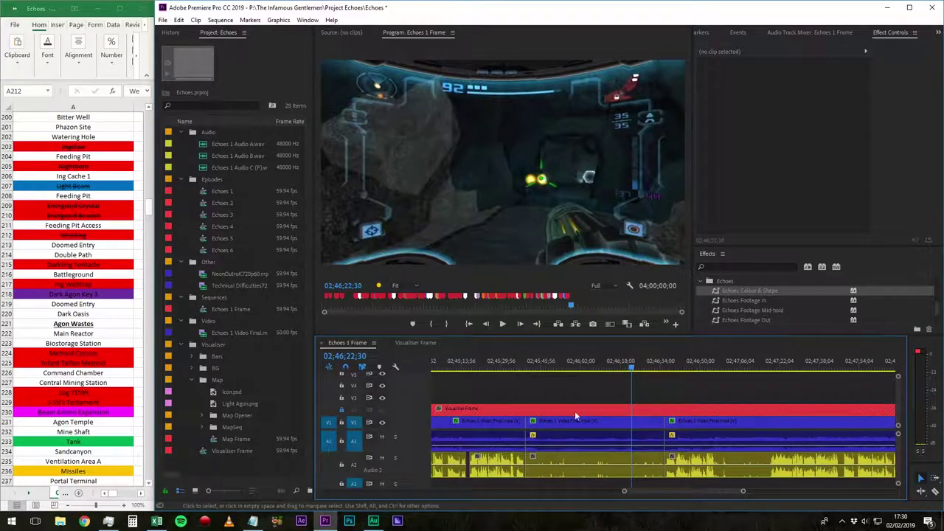
pyautogui.click(571, 462)
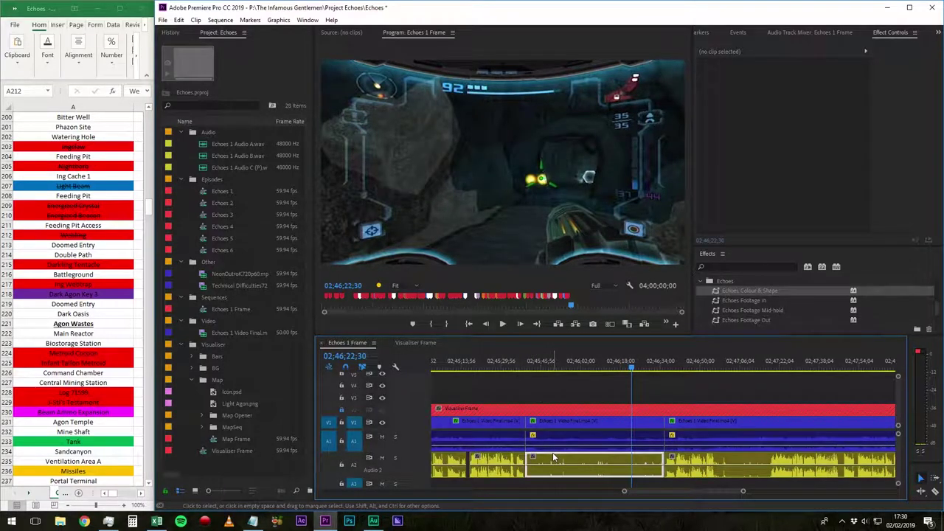
pyautogui.press('Delete')
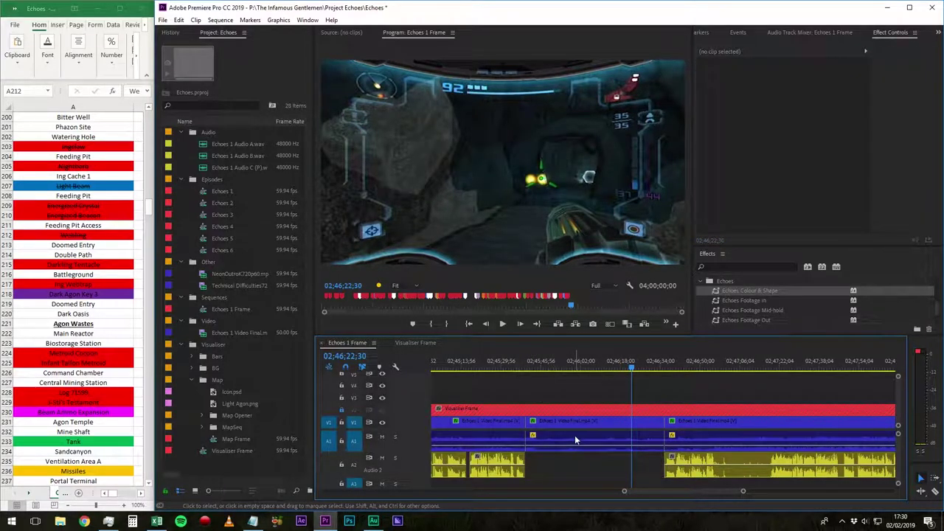
# - Speed up the gameplay clip between the cuts to 1500%, with ripple editing of trailing clips and a changed time interpolation
pyautogui.rightClick(575, 440)
pyautogui.click(612, 293)
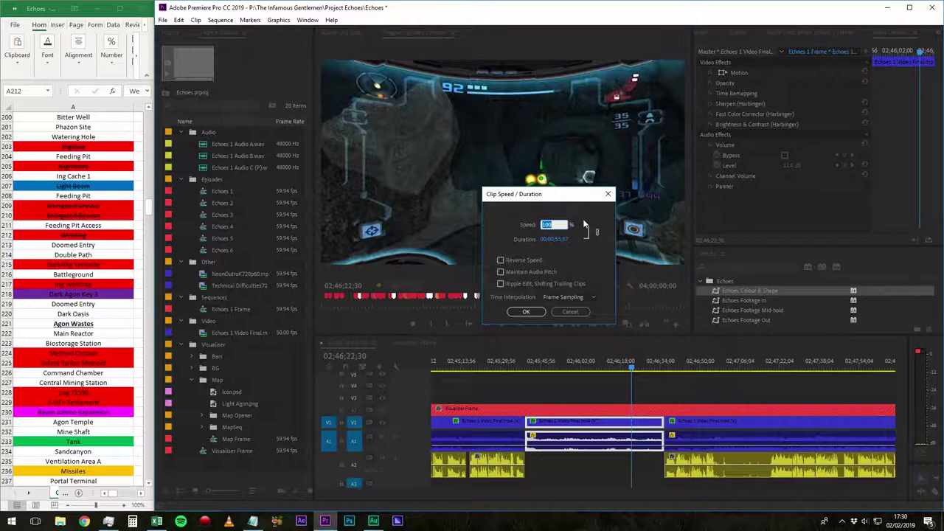
pyautogui.write('10001200')
pyautogui.click(533, 285)
pyautogui.click(566, 297)
pyautogui.click(553, 309)
pyautogui.click(536, 312)
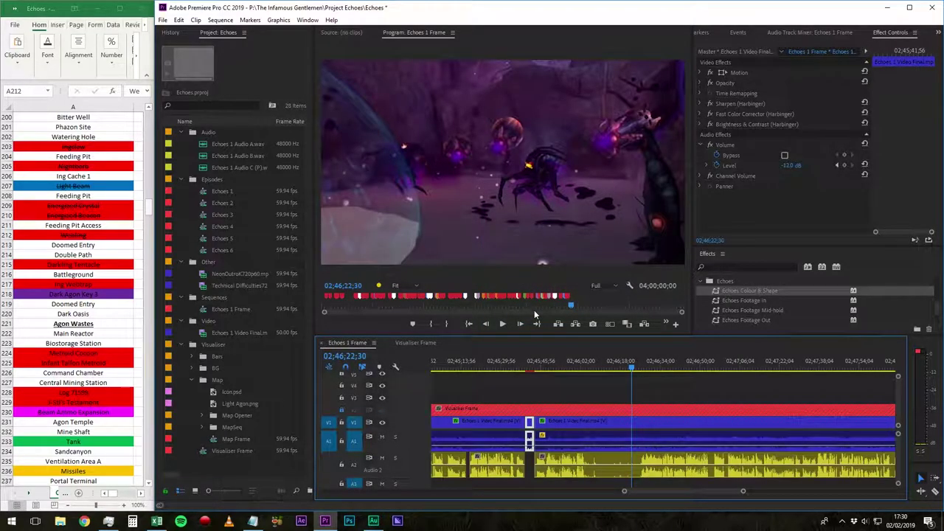
# - Scrub through the sped-up clip, return the playhead to its start, and save the project
pyautogui.click(528, 364)
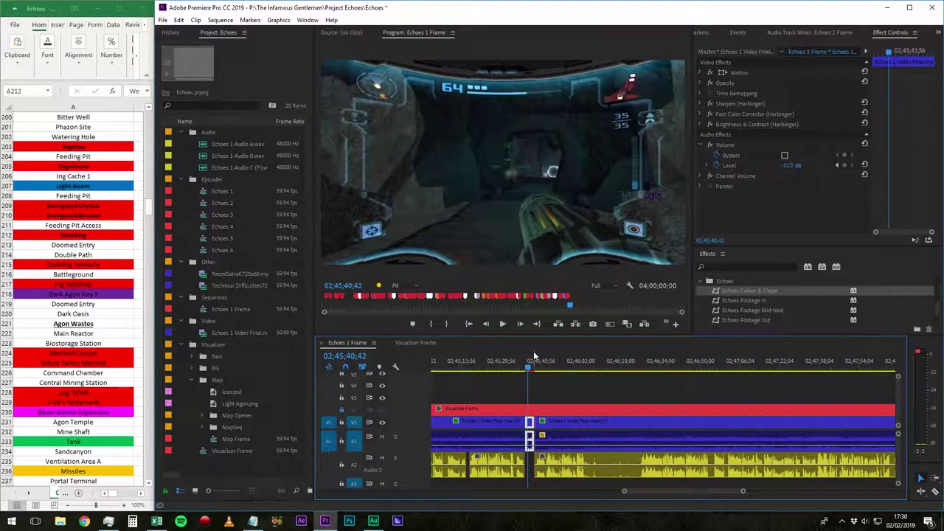
pyautogui.press('=')
pyautogui.press('=')
pyautogui.press('=')
pyautogui.press('=')
pyautogui.press('=')
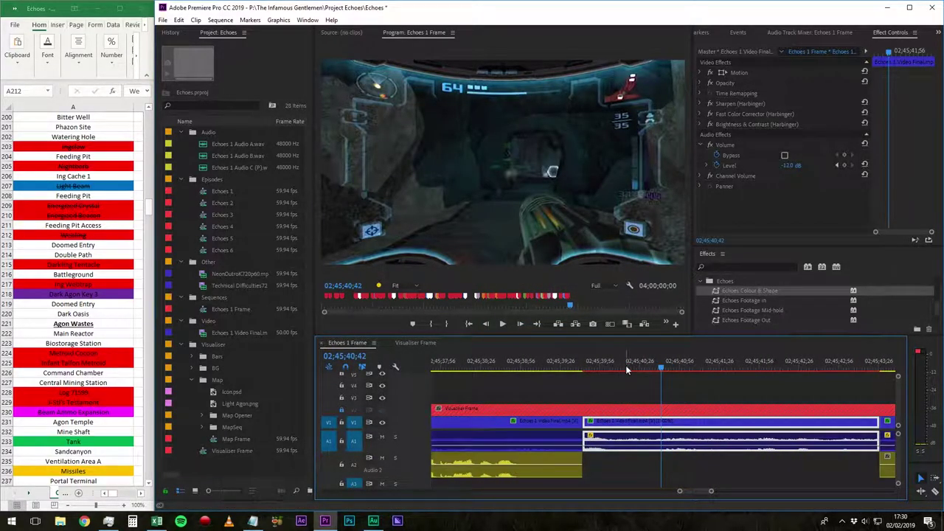
pyautogui.press('-')
pyautogui.scroll(-7, 623, 368)
pyautogui.moveTo(563, 364)
pyautogui.mouseDown()
pyautogui.moveTo(545, 362)
pyautogui.moveTo(605, 362)
pyautogui.moveTo(563, 365)
pyautogui.mouseUp()
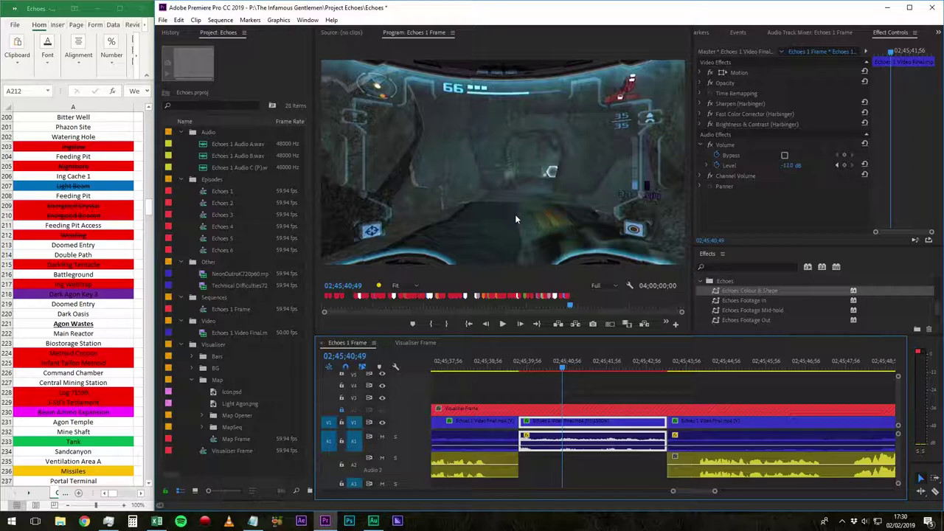
pyautogui.press('Up')
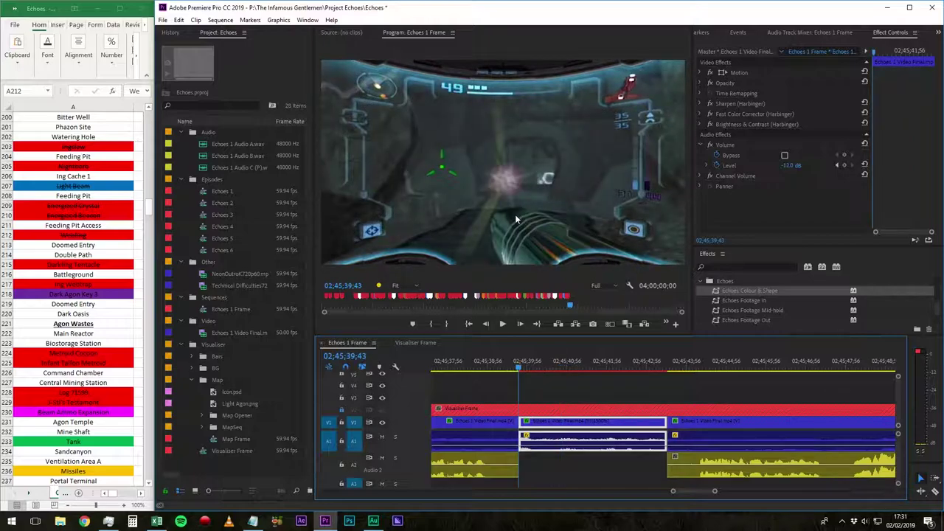
pyautogui.hotkey('ctrl', 's')
# - Play back the sped-up clip and review how it runs into the normal-speed footage
pyautogui.click(503, 324)
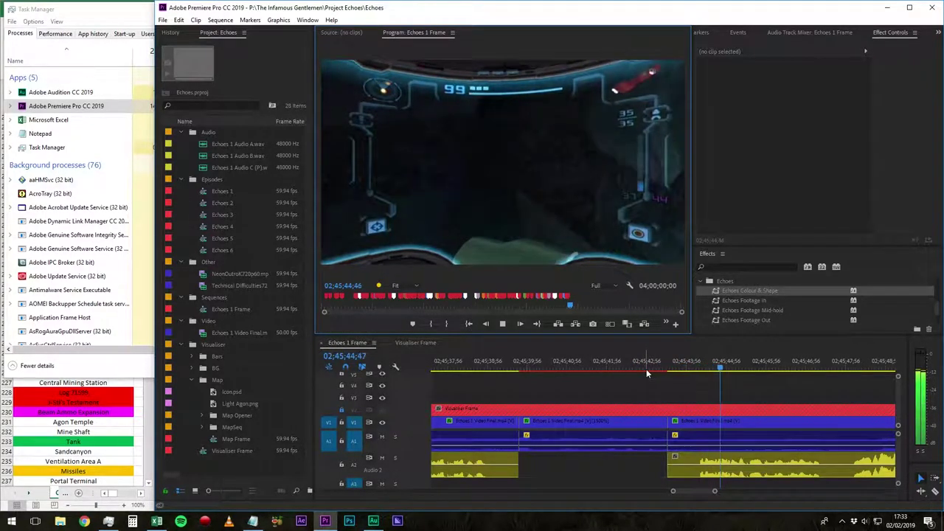
pyautogui.press('space')
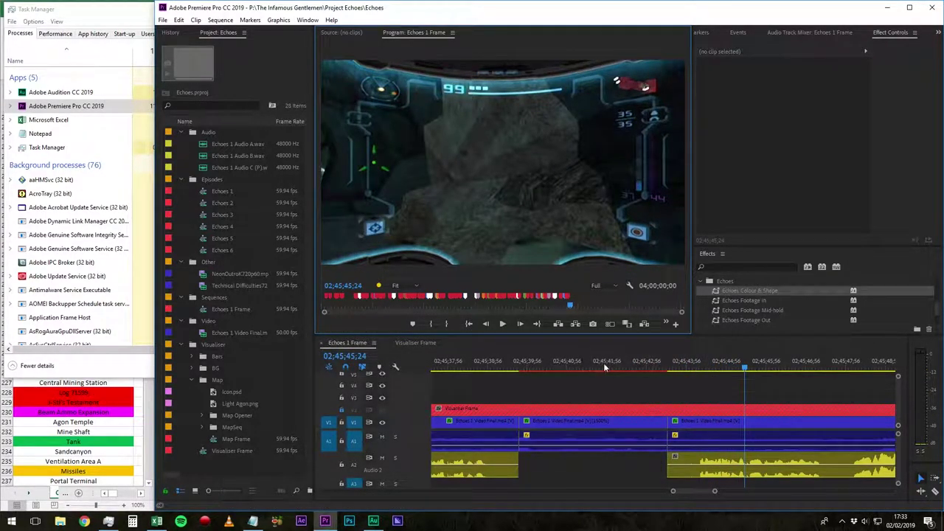
pyautogui.moveTo(519, 362); pyautogui.dragTo(728, 392)
pyautogui.scroll(-2, 720, 392)
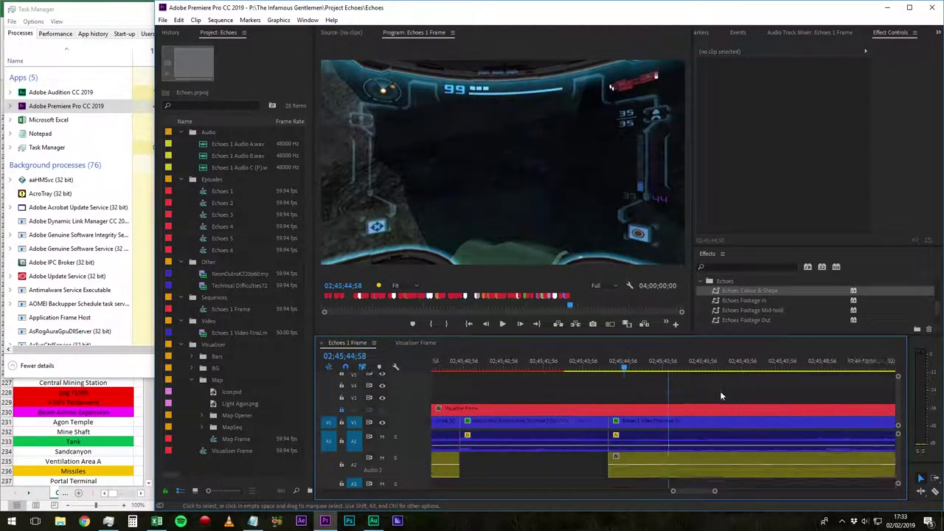
pyautogui.scroll(-1, 720, 395)
pyautogui.press('-')
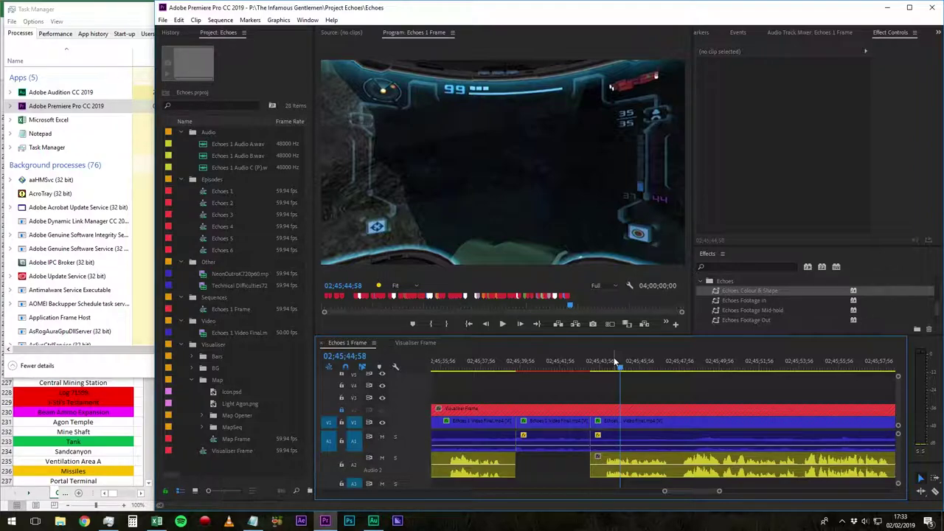
# - Apply strikethrough to the Darkling Tentacle entry in cell A215 of the Echoes spreadsheet and save the Premiere project
pyautogui.press('space')
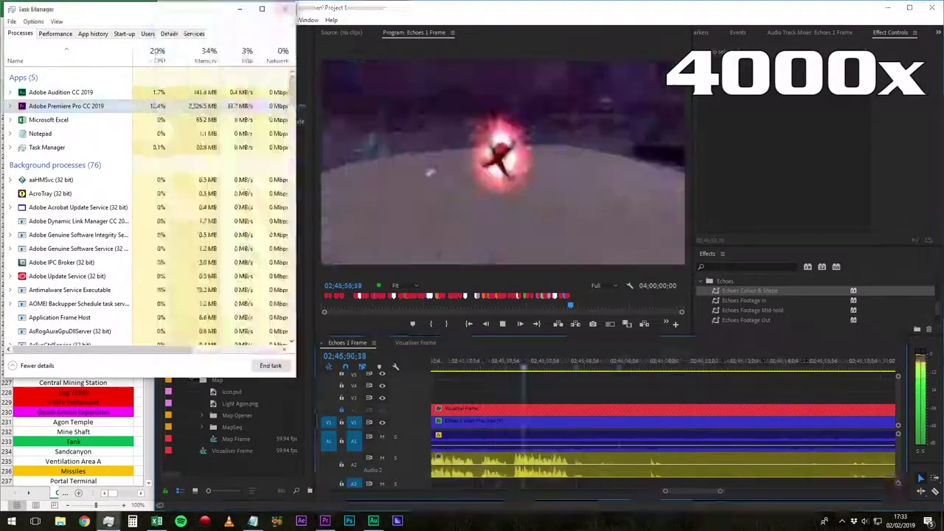
pyautogui.hotkey('ctrl', '1')
pyautogui.click(40, 243)
pyautogui.click(200, 334)
pyautogui.click(73, 265)
pyautogui.click(552, 410)
pyautogui.hotkey('ctrl', 's')
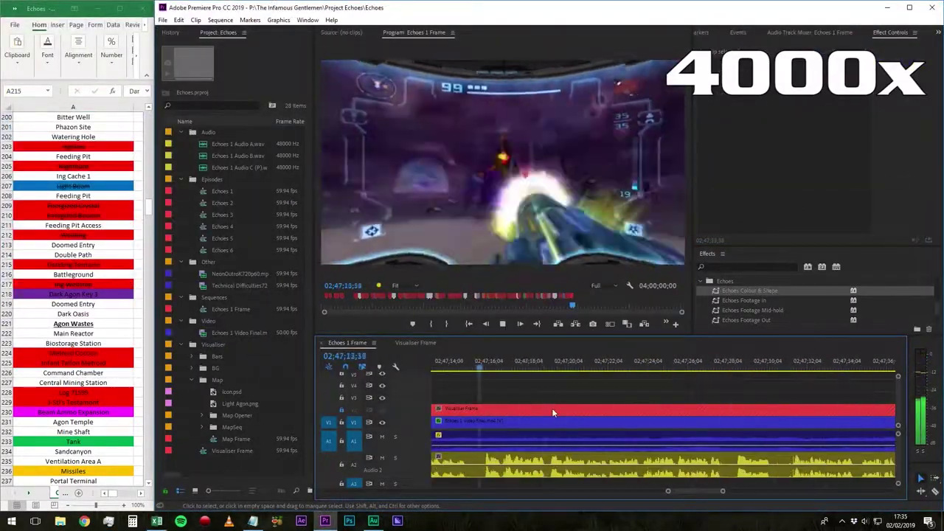
# - Add a purple marker to the Echoes 1 Frame sequence at the Dark Temple Key pickup, 02:48:35:09
pyautogui.press('space')
pyautogui.press('m')
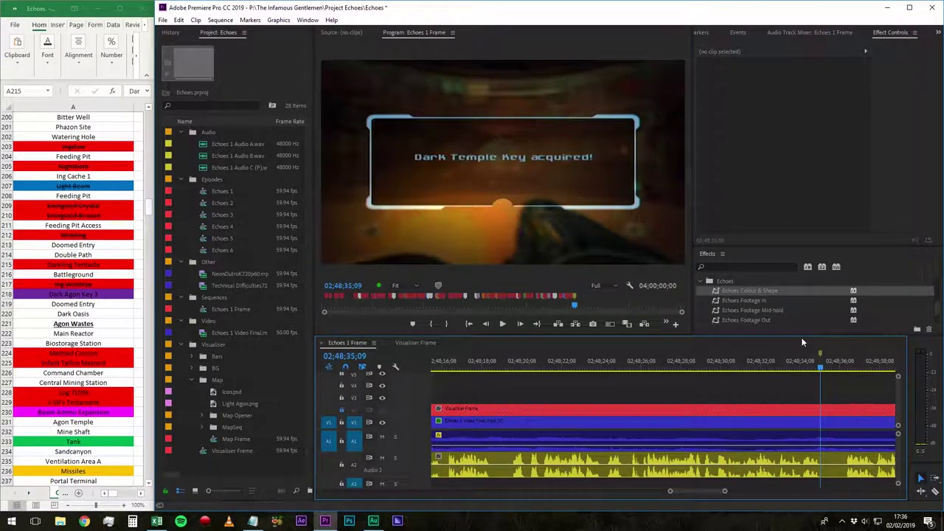
pyautogui.press('m')
pyautogui.click(536, 209)
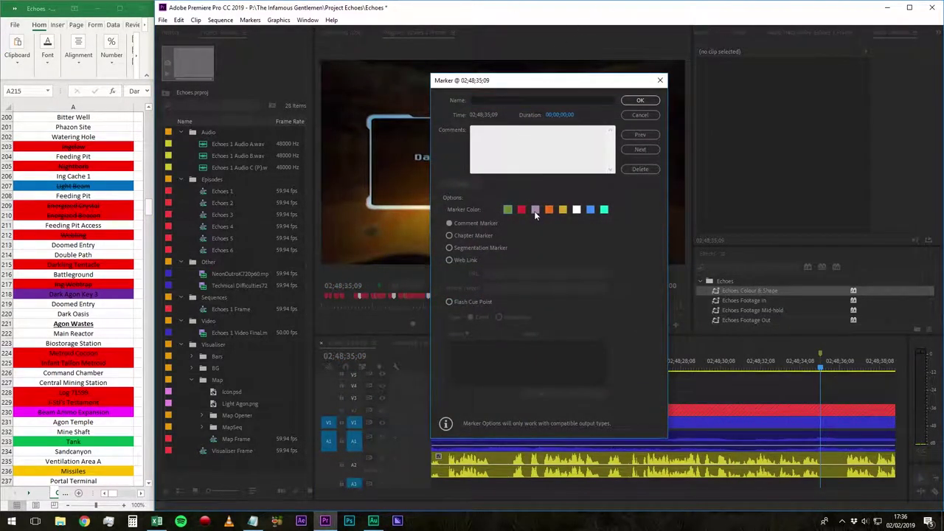
pyautogui.click(640, 100)
pyautogui.scroll(-4, 684, 388)
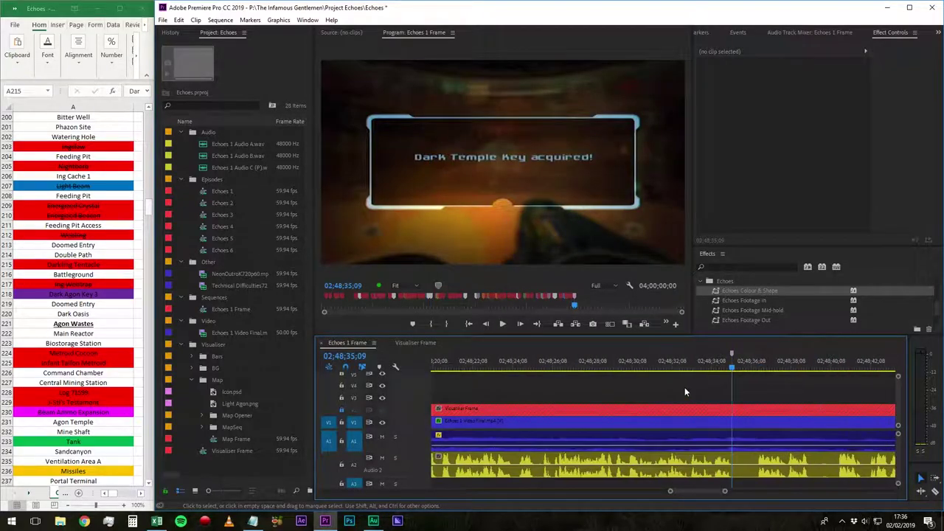
# - Add a cyan marker at 02:49:35:15 named "Doomed Entry -> Dark Oasis"
pyautogui.press('space')
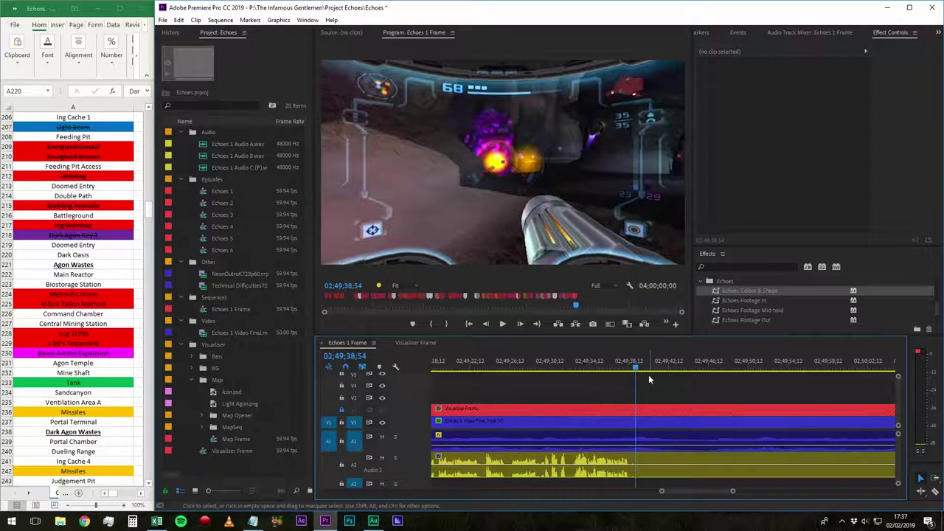
pyautogui.moveTo(585, 363); pyautogui.dragTo(601, 363)
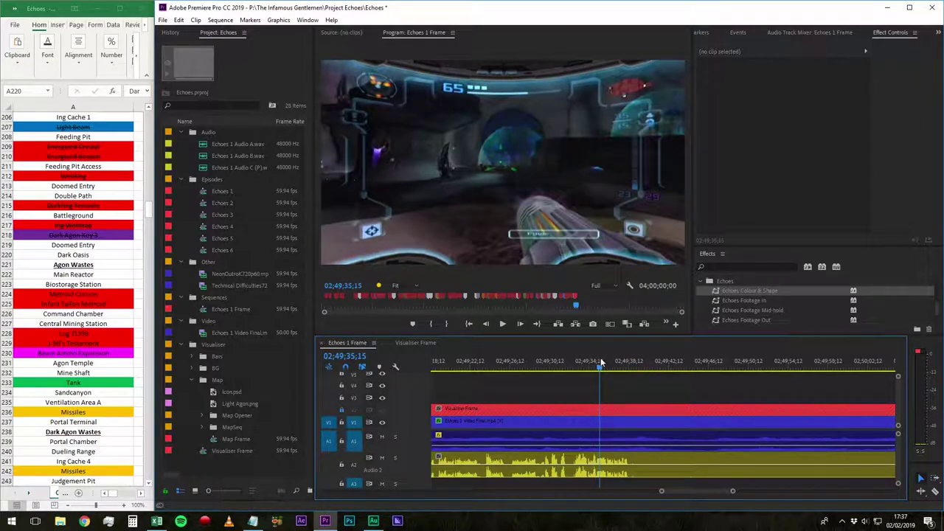
pyautogui.doubleClick(600, 361)
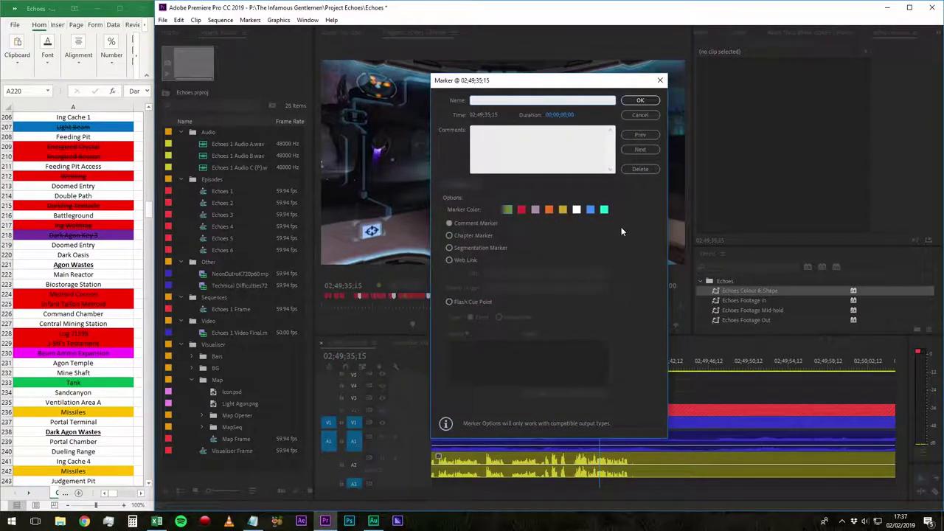
pyautogui.click(603, 210)
pyautogui.click(517, 100)
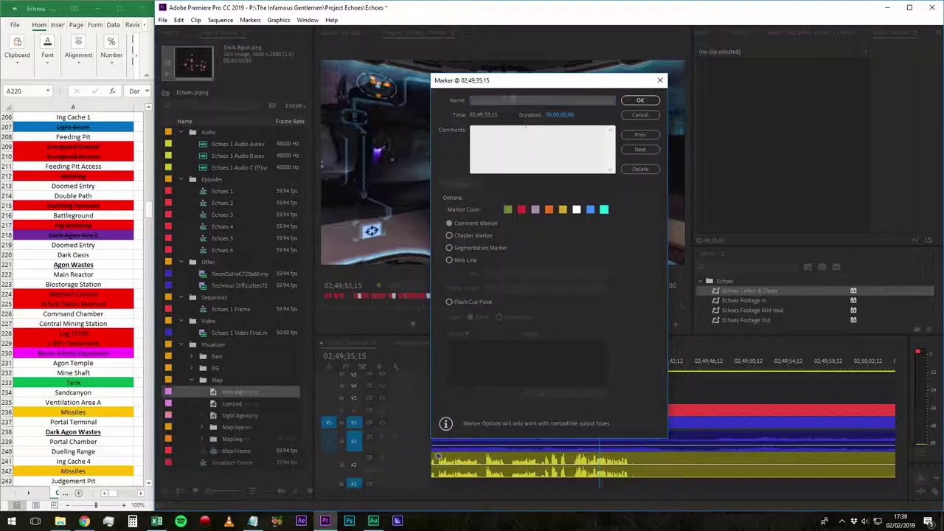
pyautogui.write('Doomed Entry -> Dark Oas')
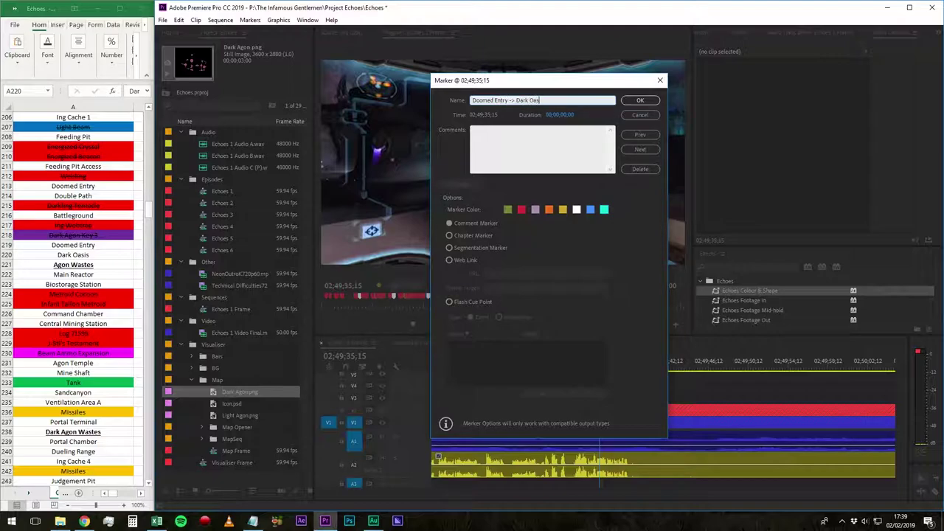
pyautogui.write('is')
pyautogui.press('Return')
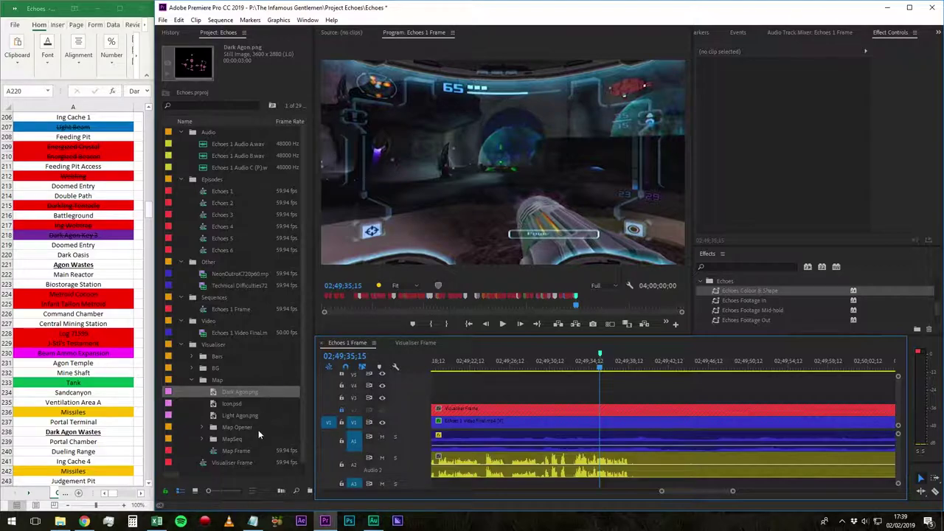
# - Place the Map Frame sequence from the Map bin on track V4, starting at the Doomed Entry -> Dark Oasis marker
pyautogui.click(203, 428)
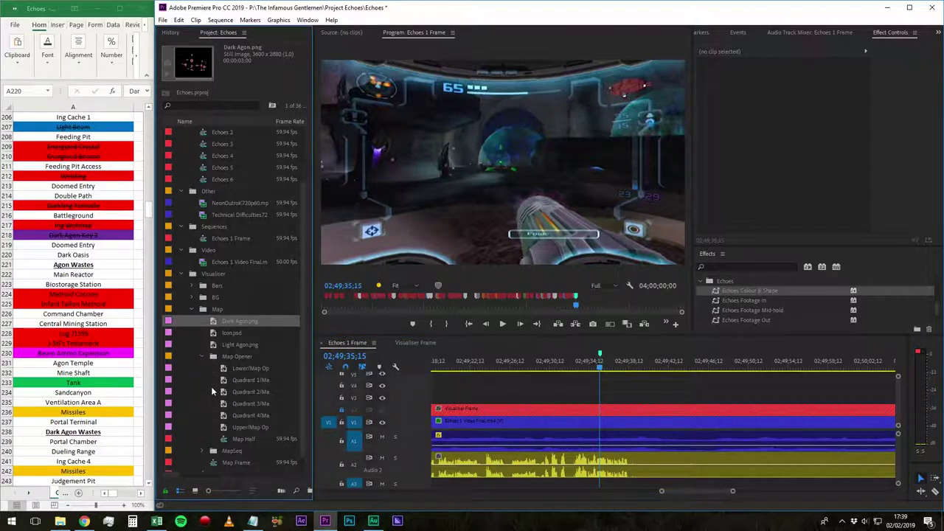
pyautogui.click(203, 356)
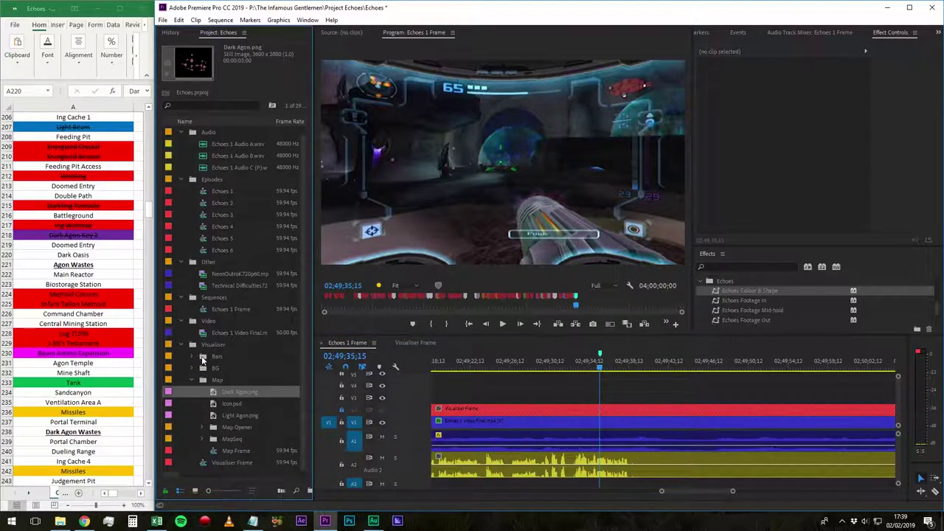
pyautogui.click(232, 450)
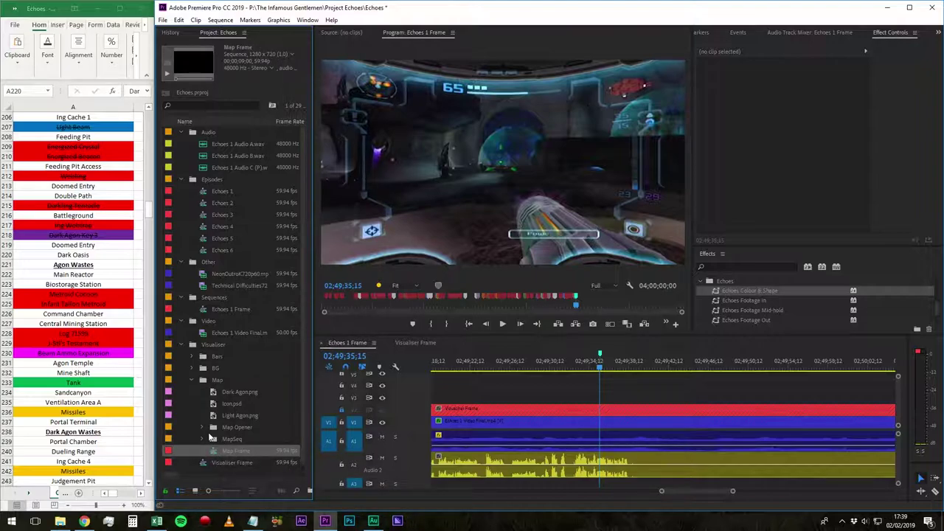
pyautogui.click(196, 439)
pyautogui.moveTo(221, 451); pyautogui.dragTo(645, 404)
pyautogui.scroll(-3, 646, 404)
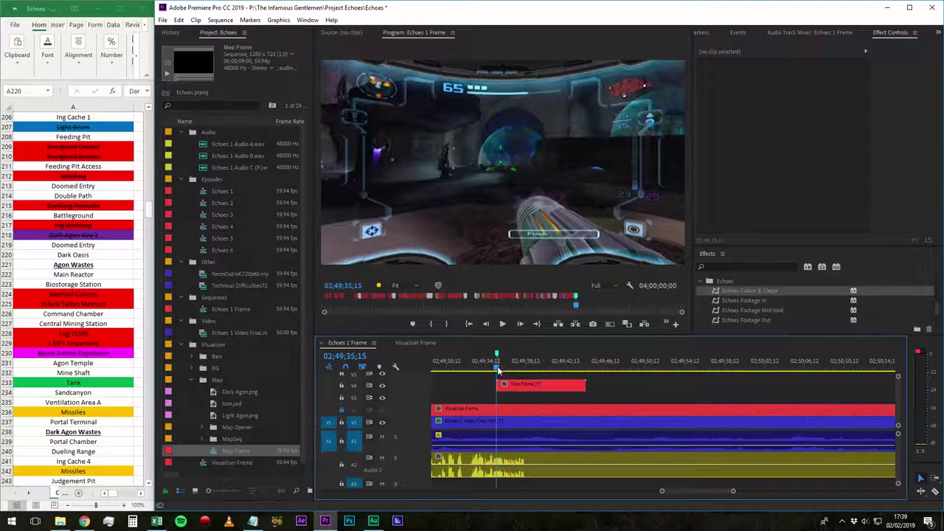
# - Open the nested Map Frame sequence, scrub through its two Map Half clips, and close it again
pyautogui.moveTo(497, 369); pyautogui.dragTo(506, 359)
pyautogui.doubleClick(539, 385)
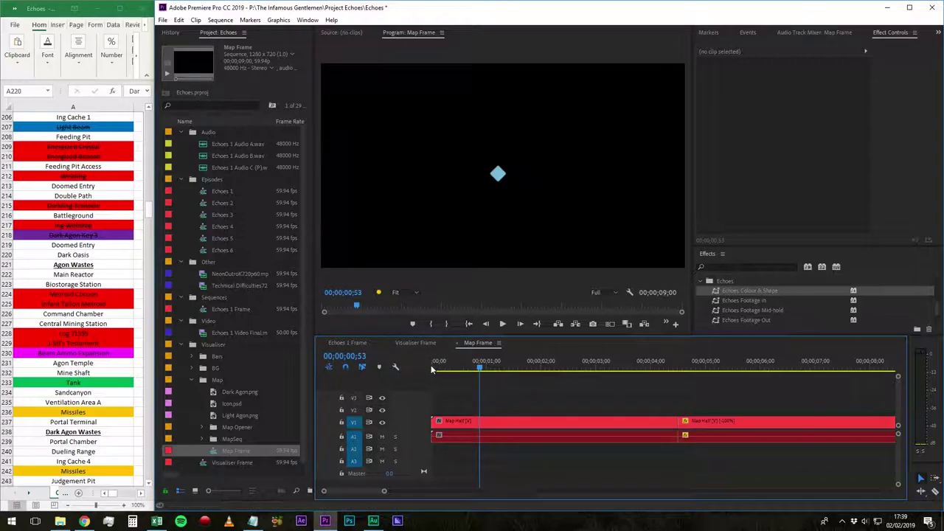
pyautogui.click(433, 370)
pyautogui.press('\\')
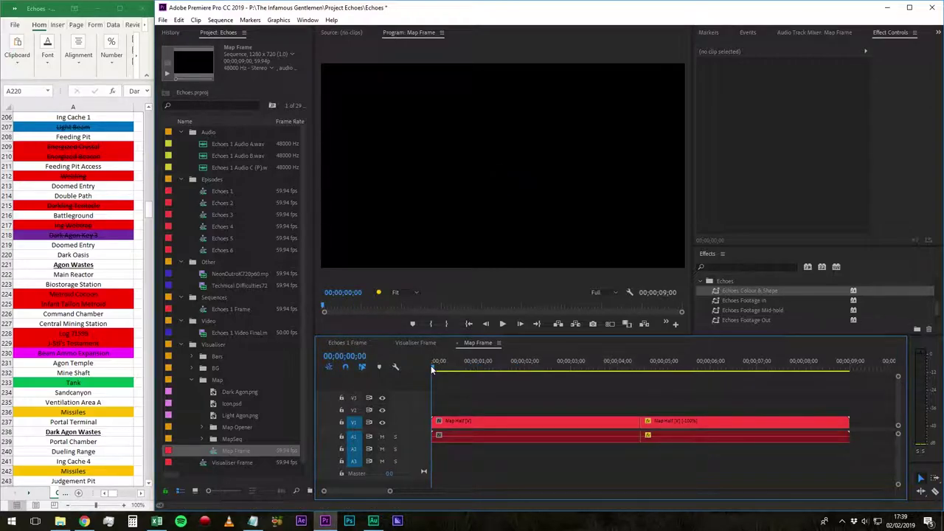
pyautogui.moveTo(447, 367); pyautogui.dragTo(818, 433)
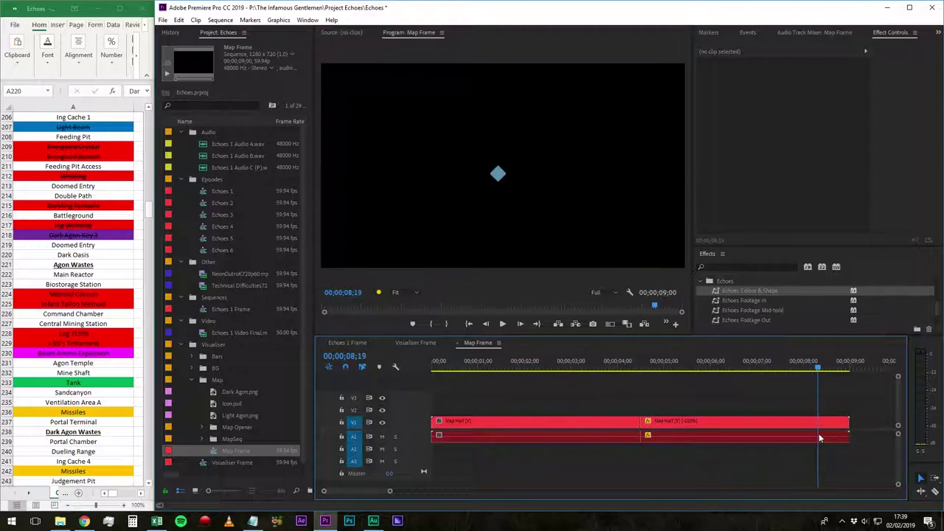
pyautogui.click(457, 342)
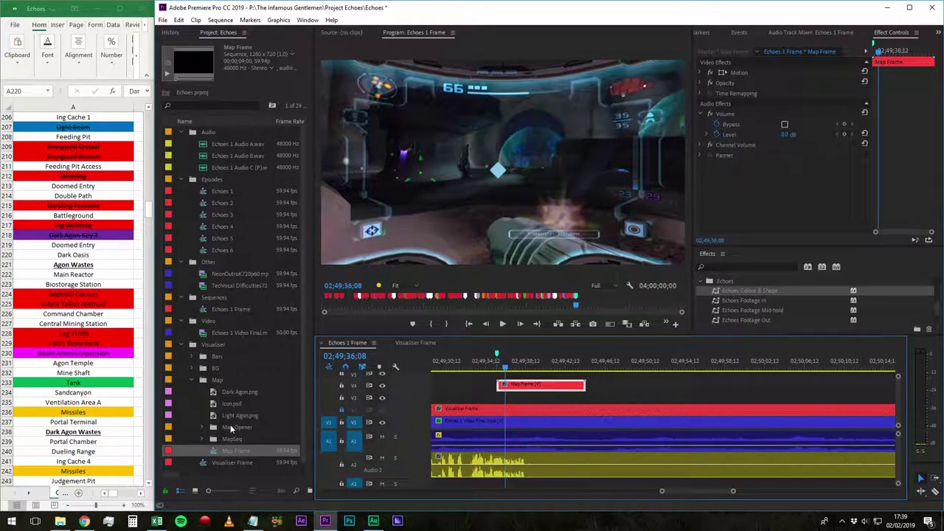
# - Split the gameplay video, its audio and the commentary at 02:49:38:51, beneath the Map Frame clip
pyautogui.moveTo(504, 366); pyautogui.dragTo(531, 405)
pyautogui.press('c')
pyautogui.click(539, 435)
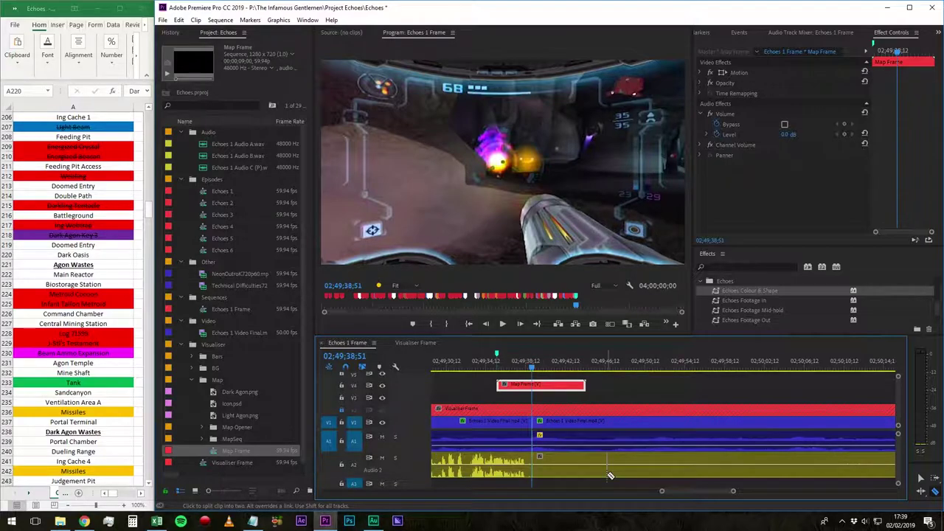
# - Split the gameplay video, its audio and the commentary again at 02:50:48:46, just before the commentary resumes
pyautogui.press('-')
pyautogui.press('-')
pyautogui.press('-')
pyautogui.click(722, 368)
pyautogui.moveTo(723, 370); pyautogui.dragTo(706, 372)
pyautogui.press('=')
pyautogui.press('=')
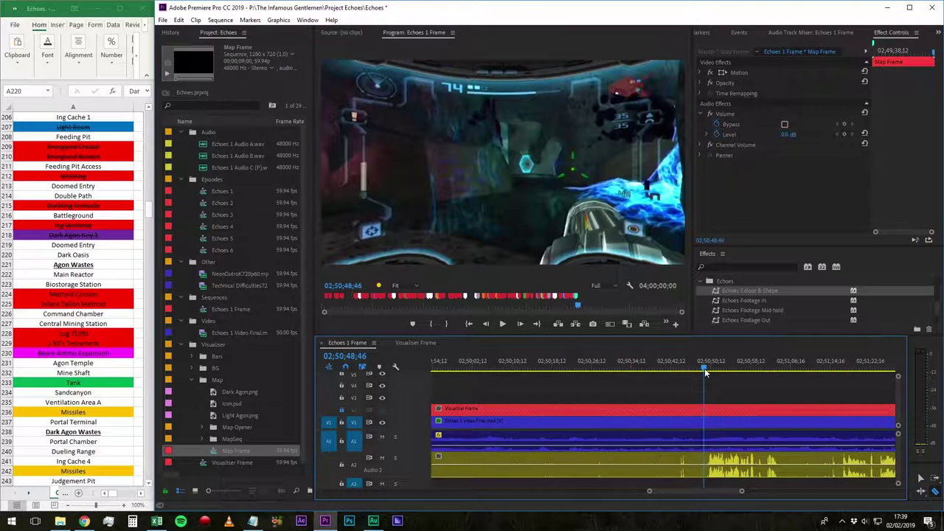
pyautogui.click(704, 420)
pyautogui.click(703, 460)
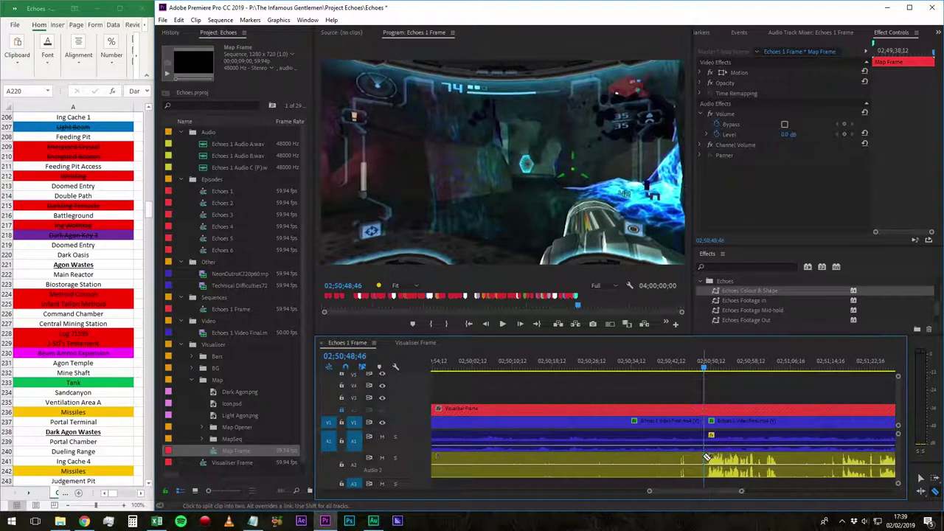
# - Ripple-delete the gameplay and silent commentary between the 02:49:38:51 and 02:50:48:46 cuts
pyautogui.press('v')
pyautogui.click(611, 464)
pyautogui.keyDown('shift'); pyautogui.click(610, 449); pyautogui.keyUp('shift')
pyautogui.hotkey('shift', 'Delete')
# - Move the gameplay and commentary clips following the 02:49:38:51 cut later, leaving a gap of about 3.5 seconds
pyautogui.press('-')
pyautogui.press('=')
pyautogui.press('=')
pyautogui.click(685, 422)
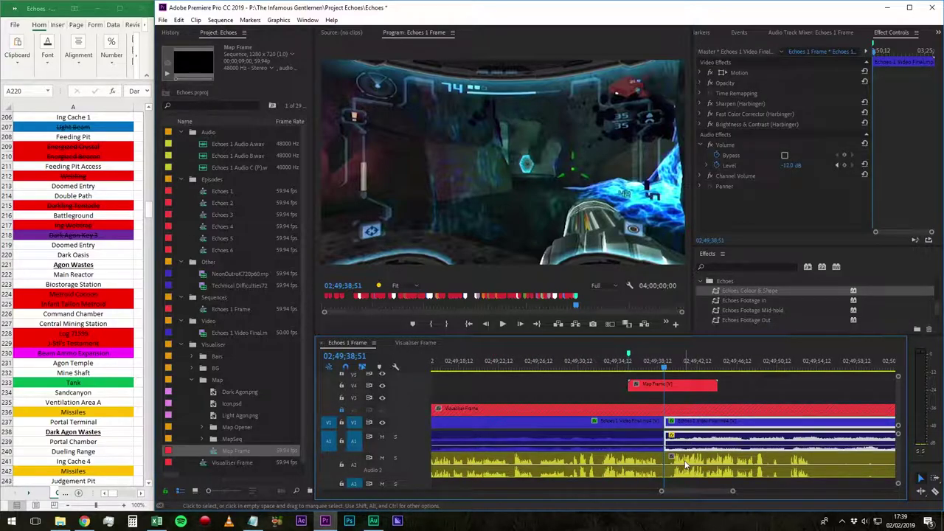
pyautogui.click(682, 463)
pyautogui.keyDown('shift'); pyautogui.click(686, 423); pyautogui.keyUp('shift')
pyautogui.moveTo(685, 424); pyautogui.dragTo(710, 424)
pyautogui.moveTo(683, 364); pyautogui.dragTo(708, 355)
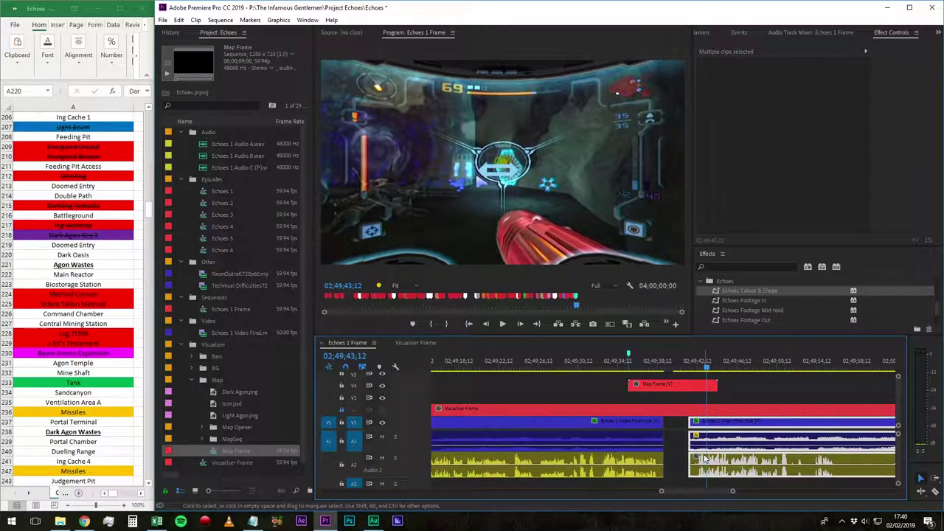
pyautogui.press('=')
pyautogui.press('=')
pyautogui.moveTo(664, 463); pyautogui.dragTo(678, 452)
pyautogui.press('-')
# - Extend the start of the second gameplay clip back over the gap and roll the cut to about 02:49:40:02
pyautogui.click(629, 417)
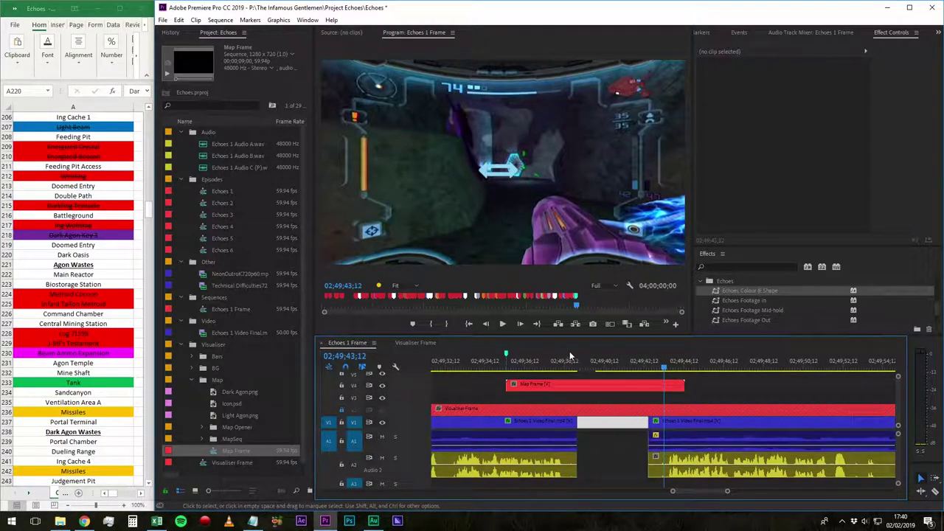
pyautogui.click(525, 356)
pyautogui.moveTo(525, 356); pyautogui.dragTo(582, 351)
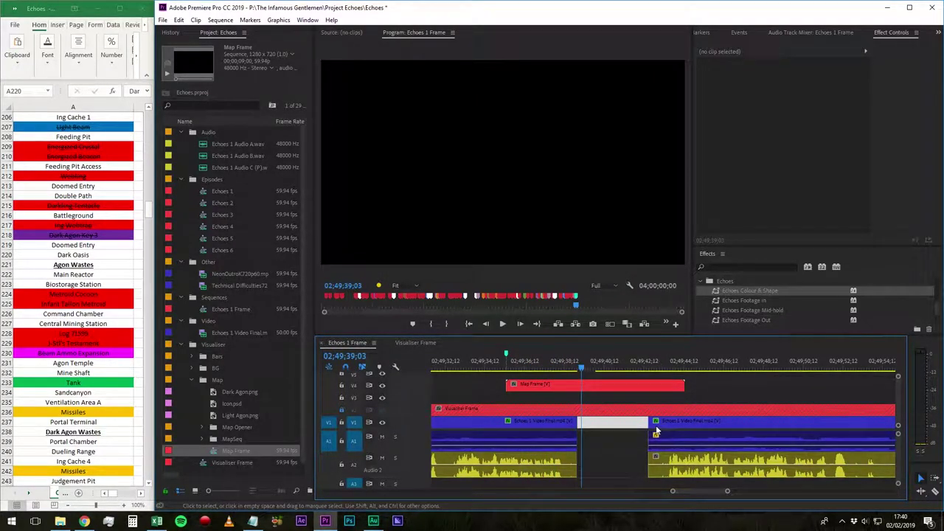
pyautogui.moveTo(656, 431); pyautogui.dragTo(592, 418)
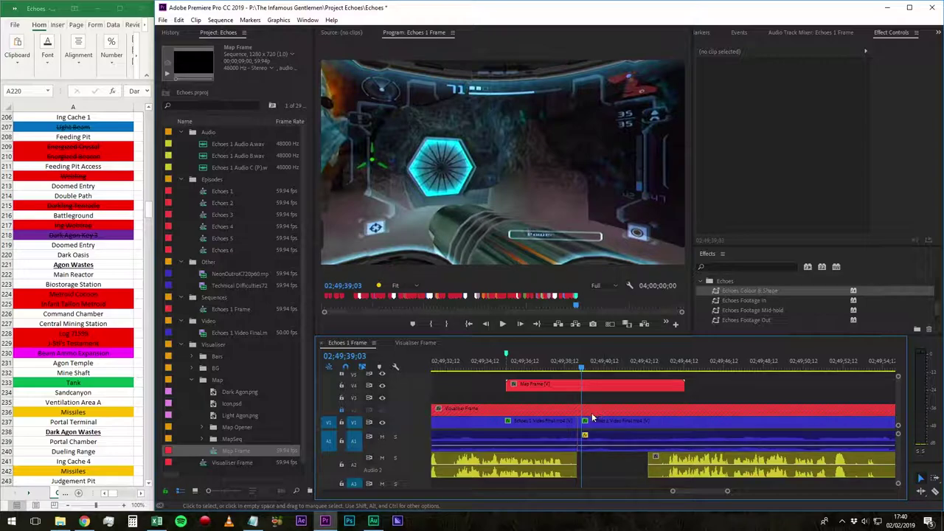
pyautogui.moveTo(583, 420); pyautogui.dragTo(600, 418)
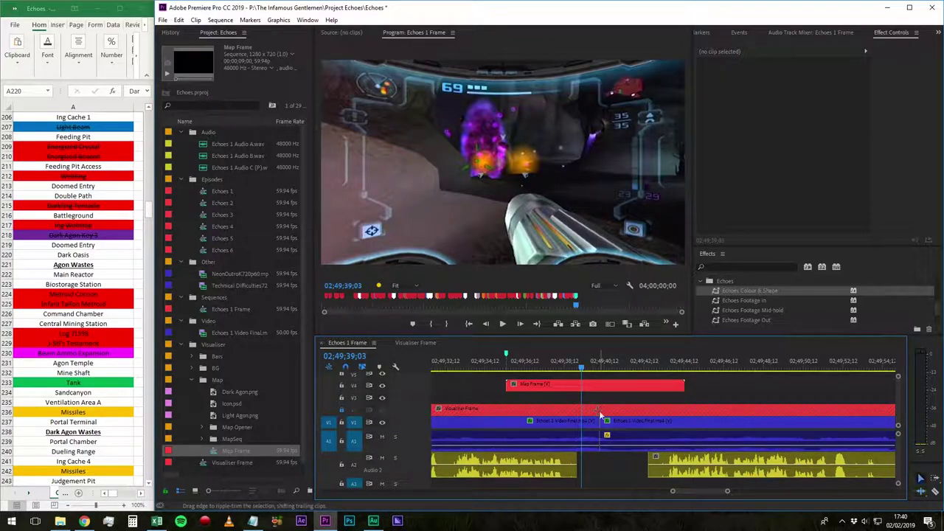
# - Add a Constant Power crossfade to the game audio at the 02:49:40:02 cut and play back the map transition
pyautogui.click(593, 362)
pyautogui.moveTo(603, 363); pyautogui.dragTo(601, 365)
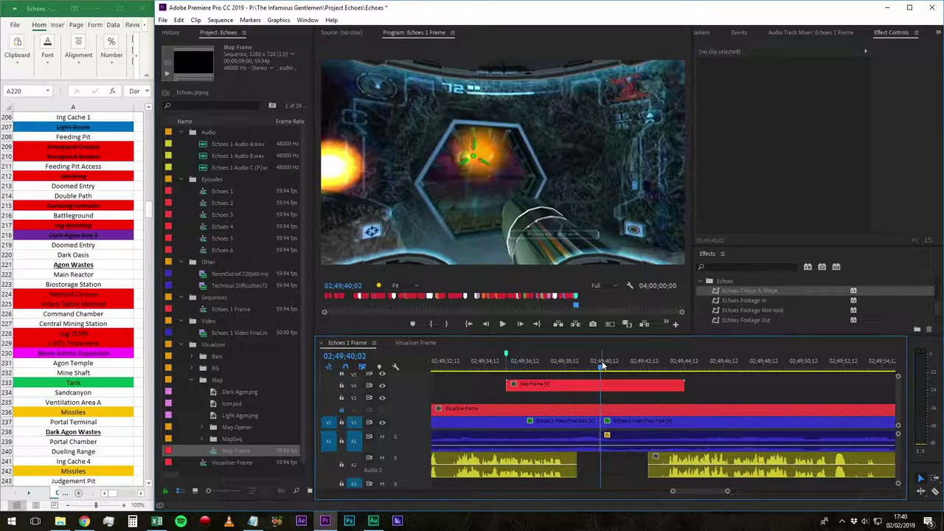
pyautogui.hotkey('ctrl', 'shift', 'd')
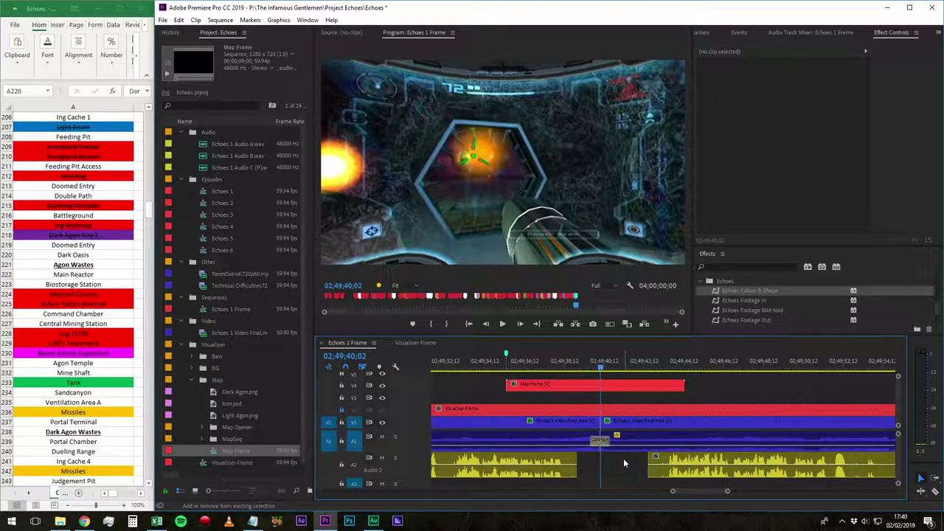
pyautogui.press('=')
pyautogui.press('=')
pyautogui.press('=')
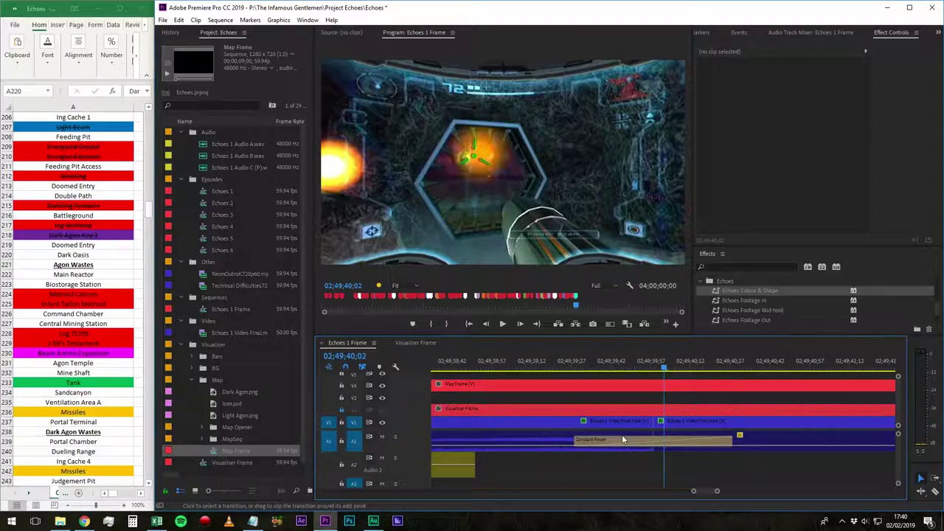
pyautogui.press('-')
pyautogui.press('-')
pyautogui.press('-')
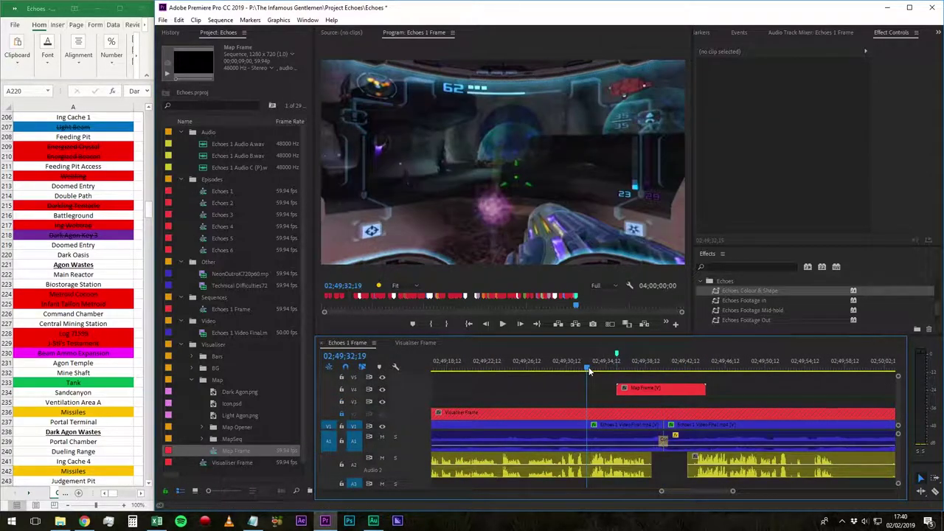
pyautogui.press('space')
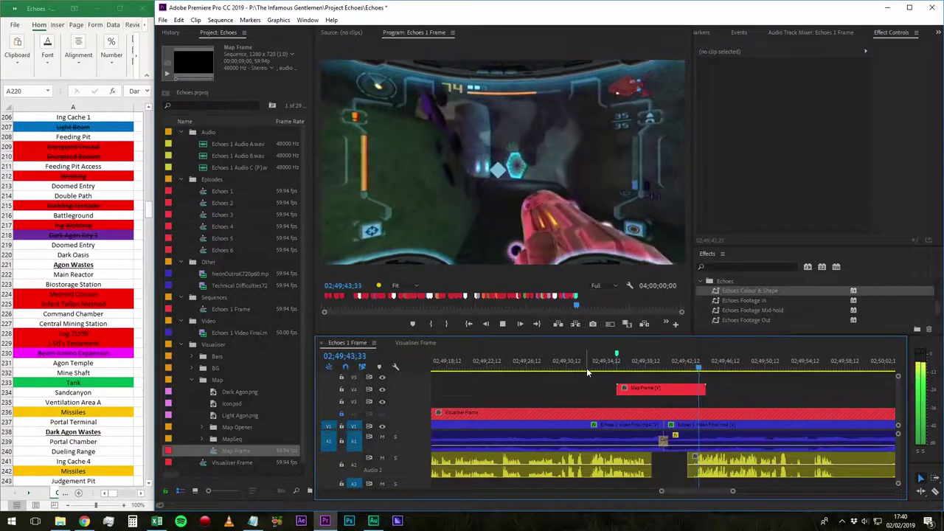
pyautogui.press('space')
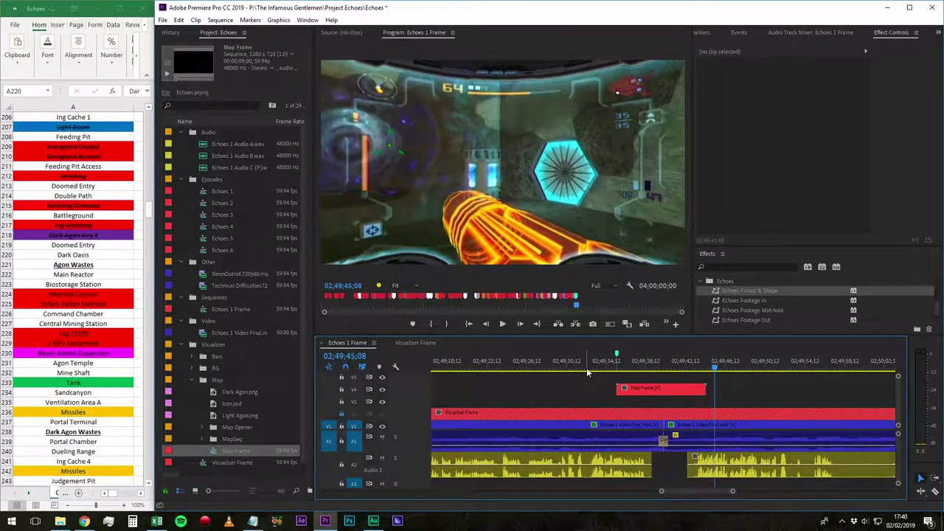
# - Split the gameplay video, its audio and the commentary at 02:49:57:30 and 02:50:07:28 to isolate the silent stretch
pyautogui.scroll(-3, 601, 391)
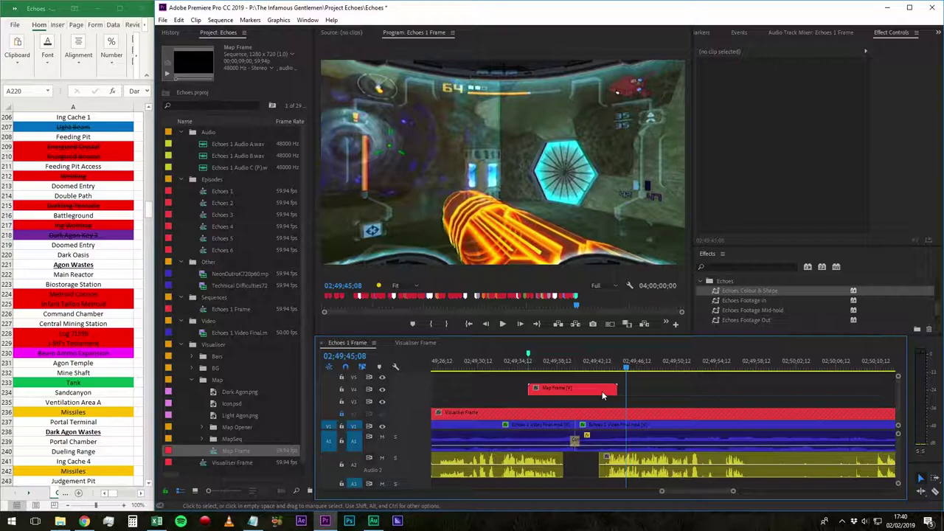
pyautogui.press('space')
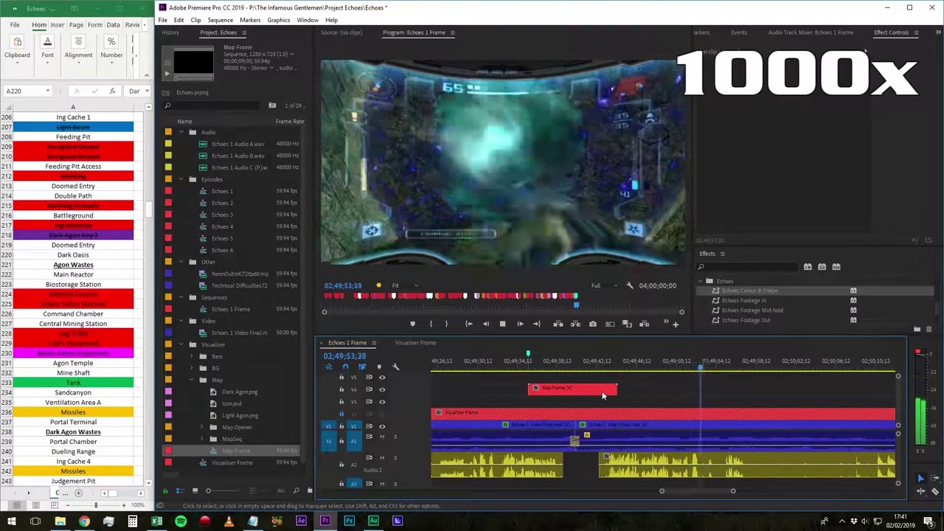
pyautogui.press('space')
pyautogui.press('c')
pyautogui.keyDown('shift'); pyautogui.click(750, 430); pyautogui.keyUp('shift')
pyautogui.scroll(-1, 769, 415)
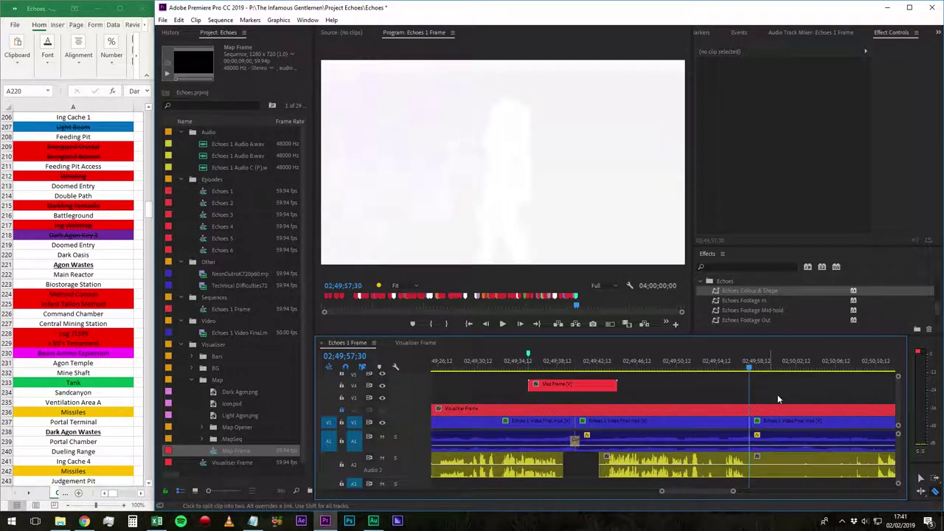
pyautogui.hscroll(4, 773, 400)
pyautogui.moveTo(588, 367); pyautogui.dragTo(687, 407)
pyautogui.keyDown('shift'); pyautogui.click(688, 421); pyautogui.keyUp('shift')
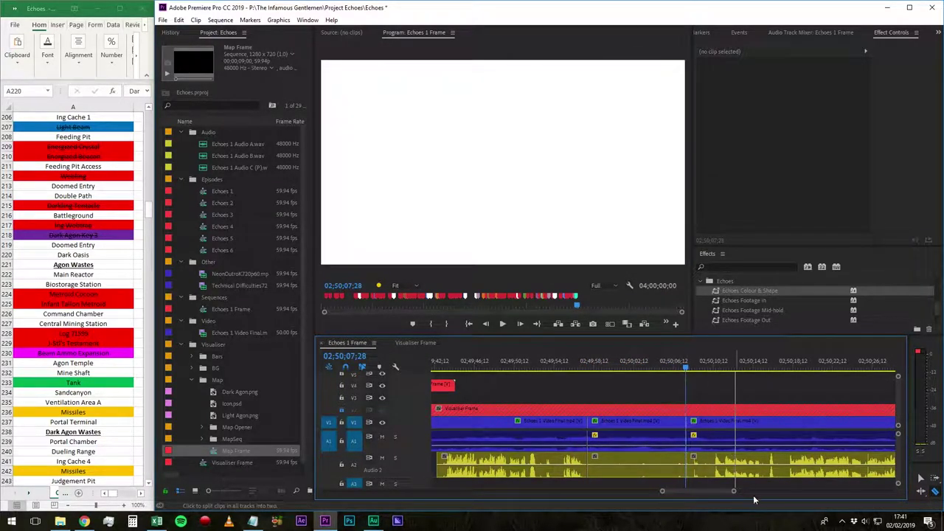
# - Ripple-delete the segment between the 02:49:57:30 and 02:50:07:28 cuts and crossfade the game audio at the join
pyautogui.press('v')
pyautogui.click(638, 456)
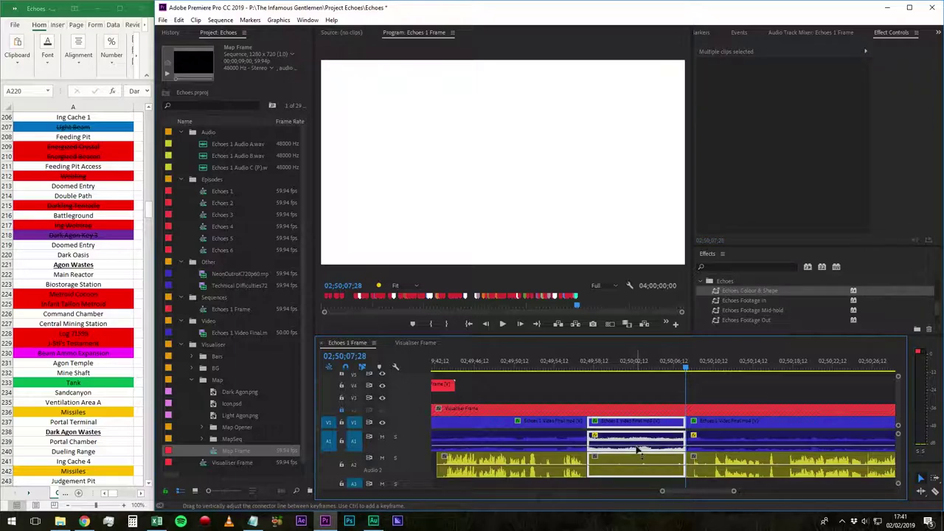
pyautogui.hotkey('shift', 'Delete')
# - Move the commentary following the 02:49:57:30 join about 2 seconds later, leaving a pause on A2
pyautogui.moveTo(594, 464); pyautogui.dragTo(612, 472)
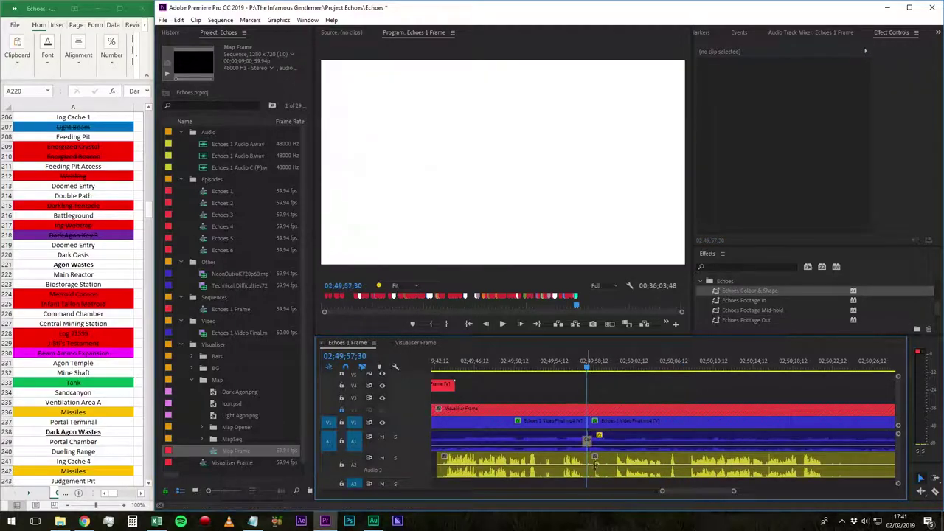
pyautogui.click(594, 365)
pyautogui.press('space')
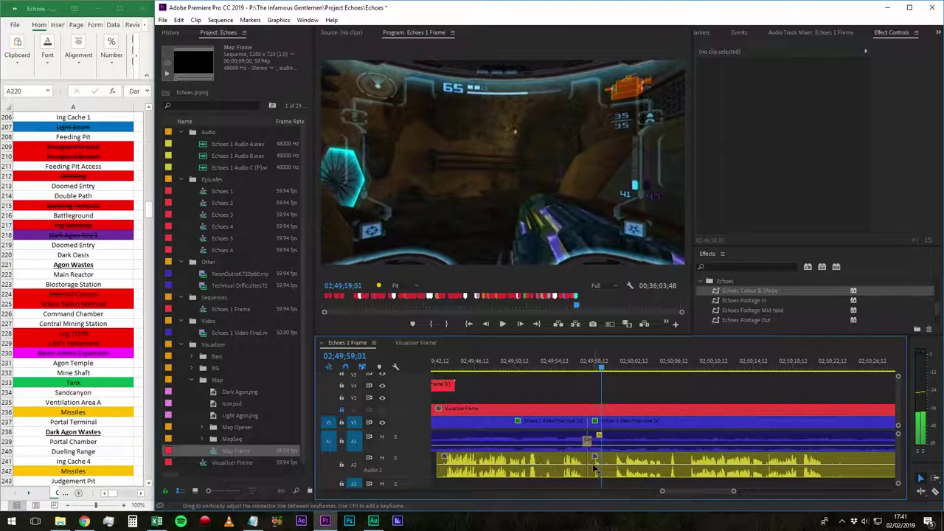
pyautogui.moveTo(592, 458); pyautogui.dragTo(612, 466)
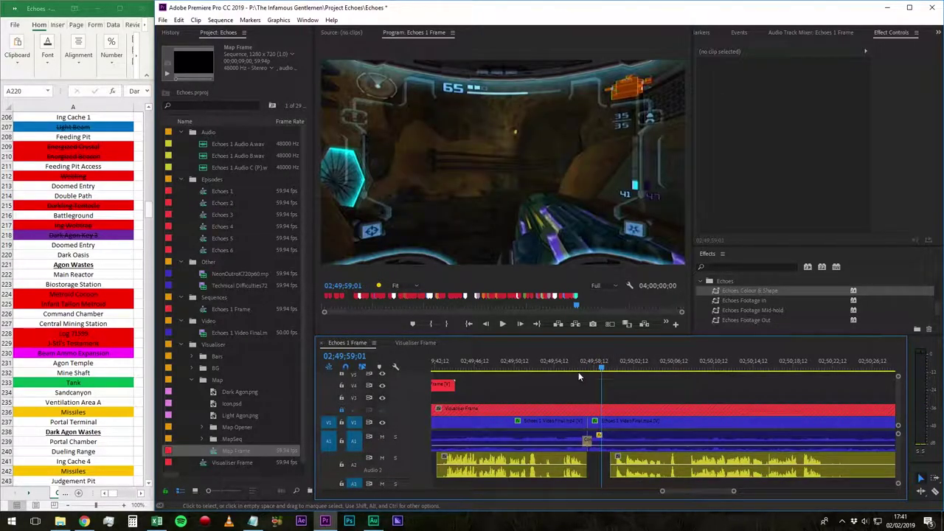
# - Play back the edit across the 02:49:57:30 join and save the project
pyautogui.moveTo(573, 364); pyautogui.dragTo(559, 371)
pyautogui.press('space')
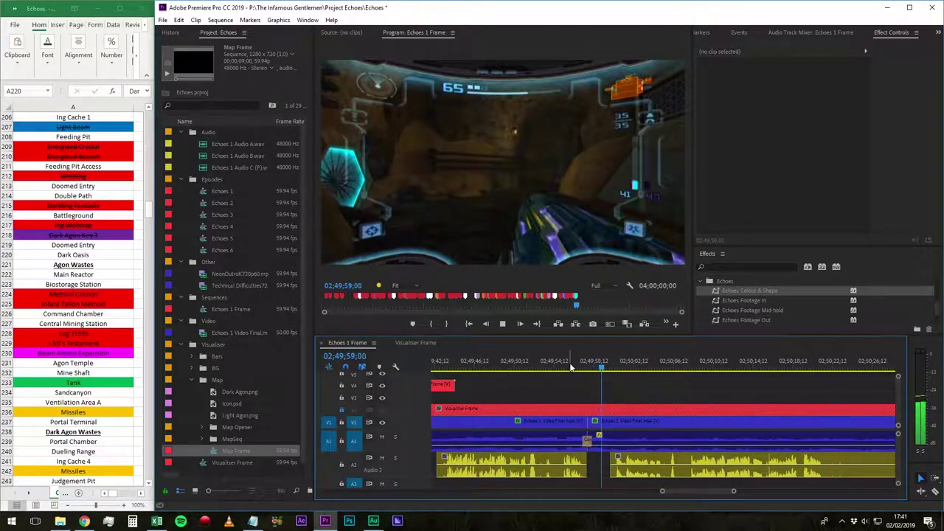
pyautogui.hotkey('ctrl', 's')
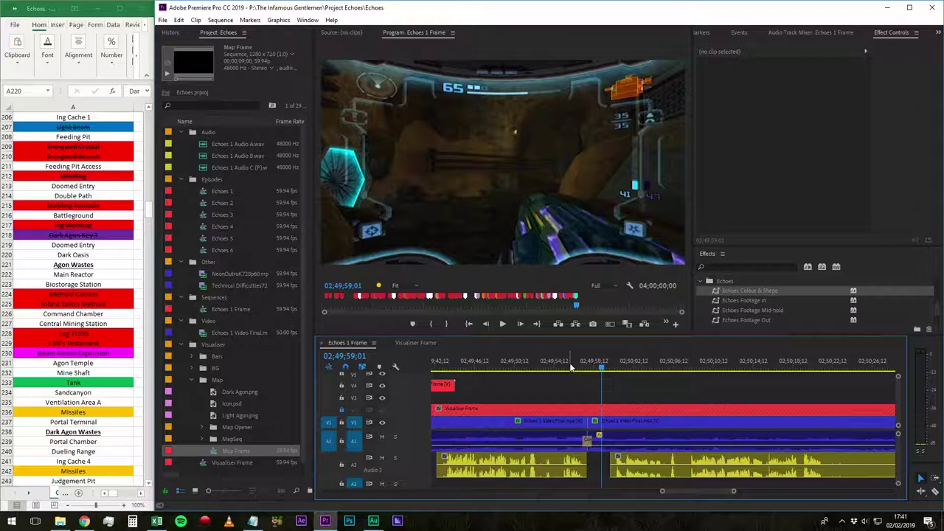
# - Add a cyan marker at 02:50:10:41 named "Main Reactor -> Biostorage Station"
pyautogui.press('space')
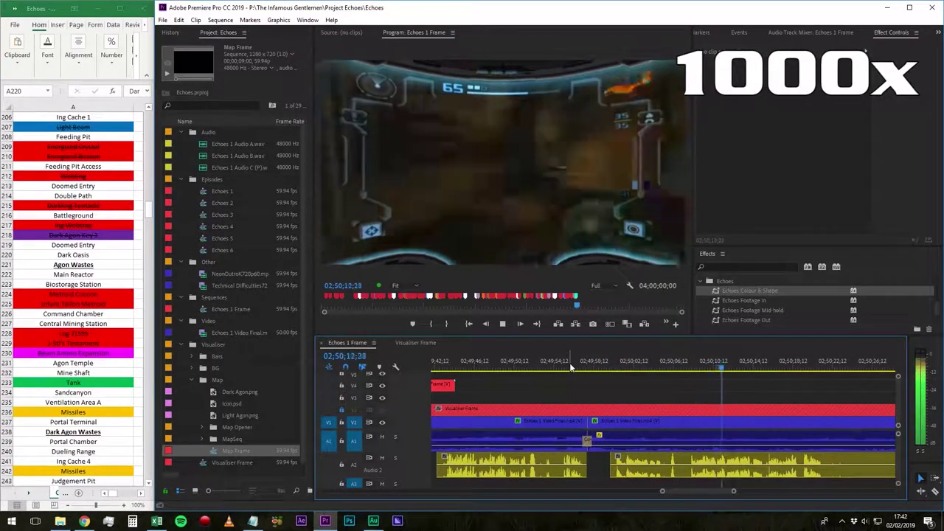
pyautogui.click(629, 362)
pyautogui.press('m')
pyautogui.press('m')
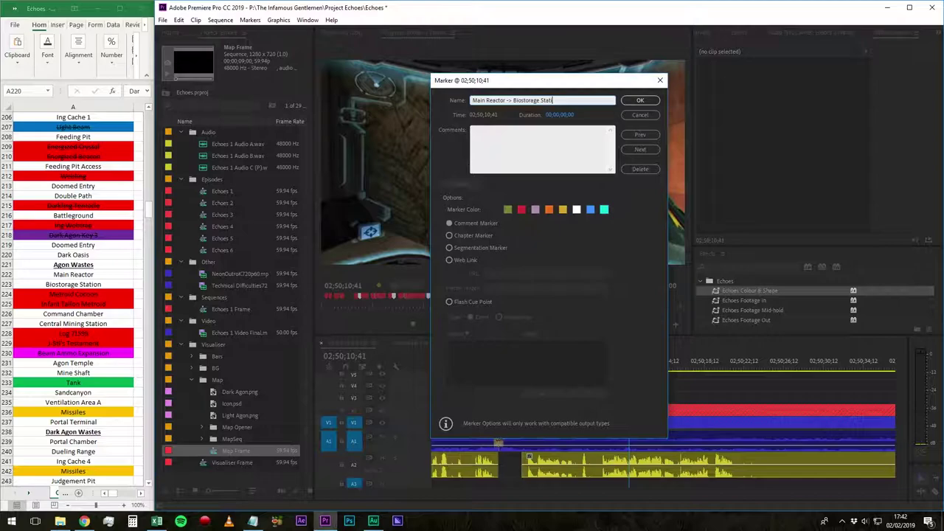
pyautogui.write('on')
pyautogui.press('Return')
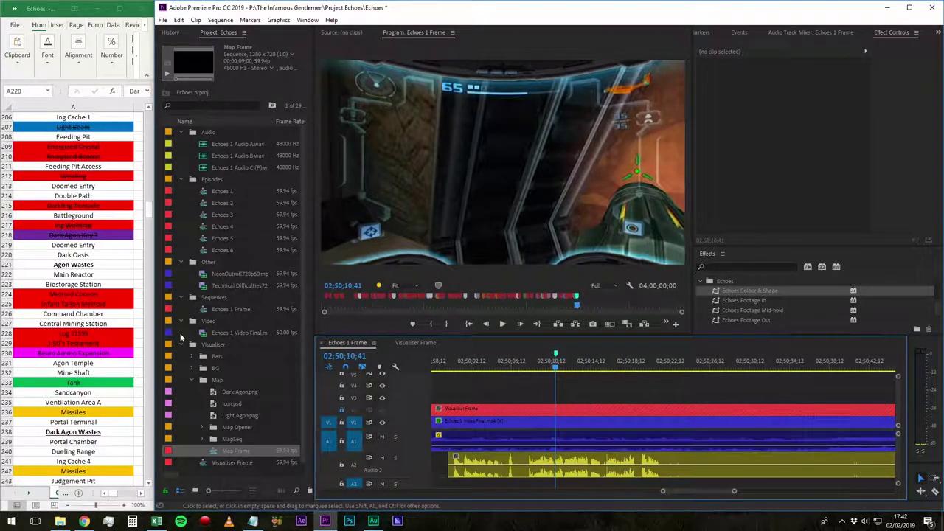
# - Place the Map Frame sequence on track V4, starting about 3 seconds after the Main Reactor -> Biostorage Station marker
pyautogui.moveTo(235, 456); pyautogui.dragTo(563, 393)
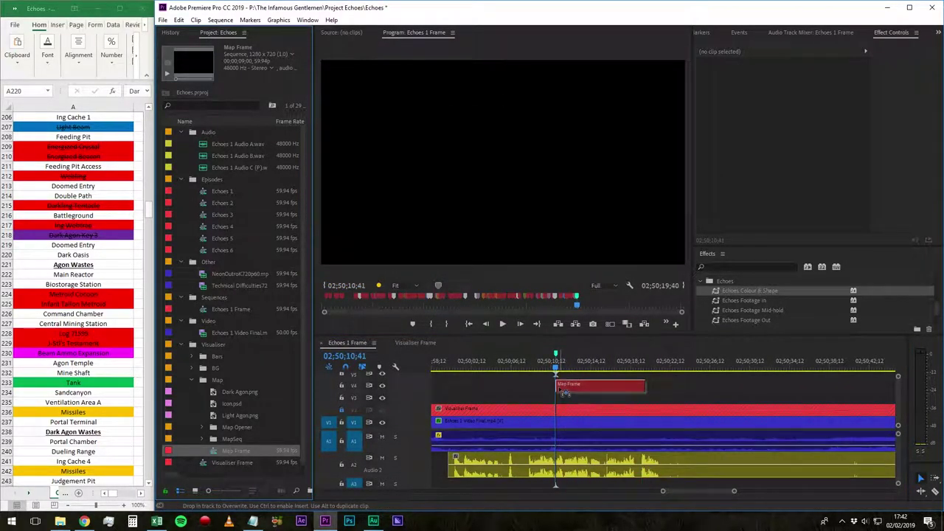
pyautogui.moveTo(590, 393)
pyautogui.mouseDown()
pyautogui.moveTo(617, 385)
pyautogui.moveTo(602, 398)
pyautogui.moveTo(591, 385)
pyautogui.mouseUp()
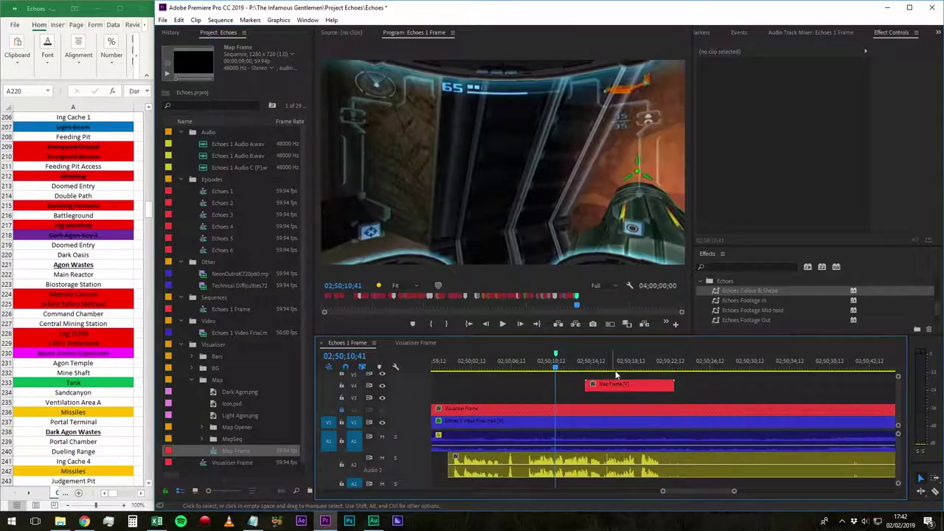
pyautogui.scroll(6, 529, 380)
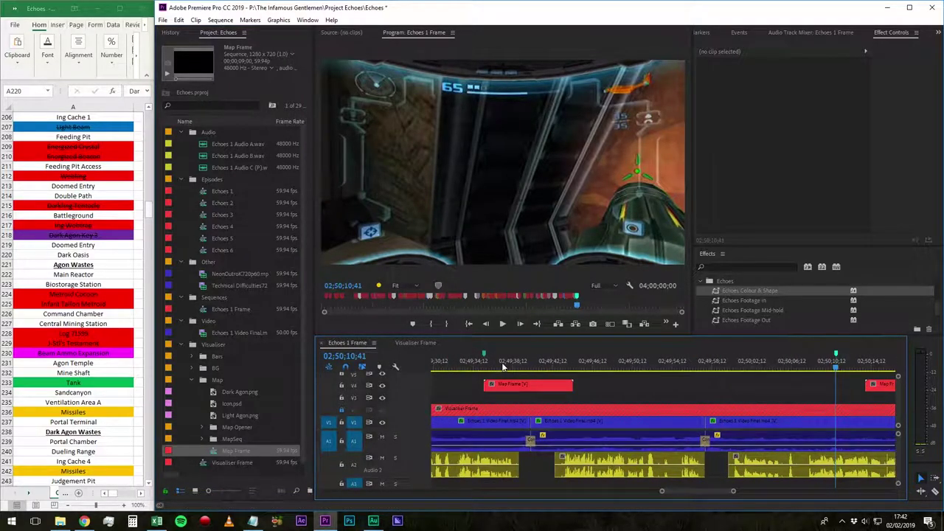
pyautogui.click(548, 361)
pyautogui.scroll(-4, 687, 394)
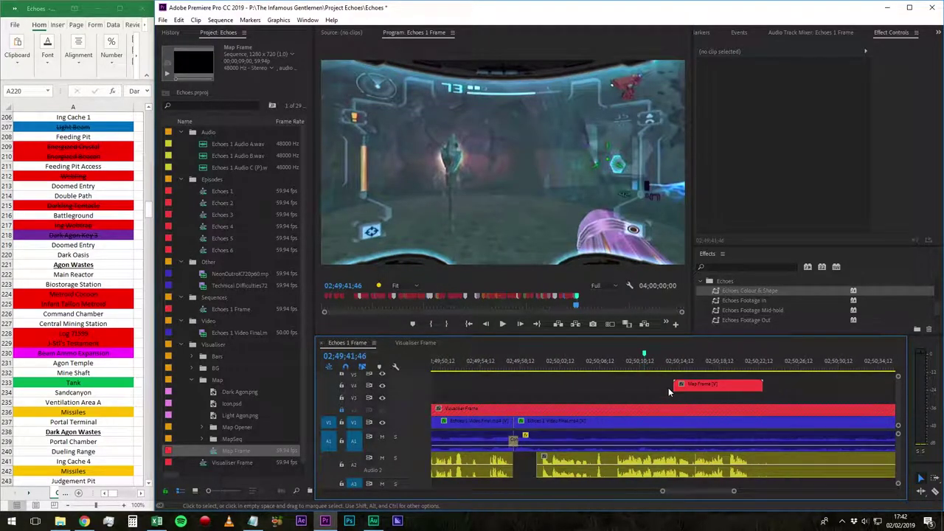
# - Split the gameplay and commentary at 02:50:21:40, and align the Map Frame clip and its Main Reactor marker at 02:50:14:50
pyautogui.scroll(-2, 668, 387)
pyautogui.moveTo(615, 369); pyautogui.dragTo(666, 372)
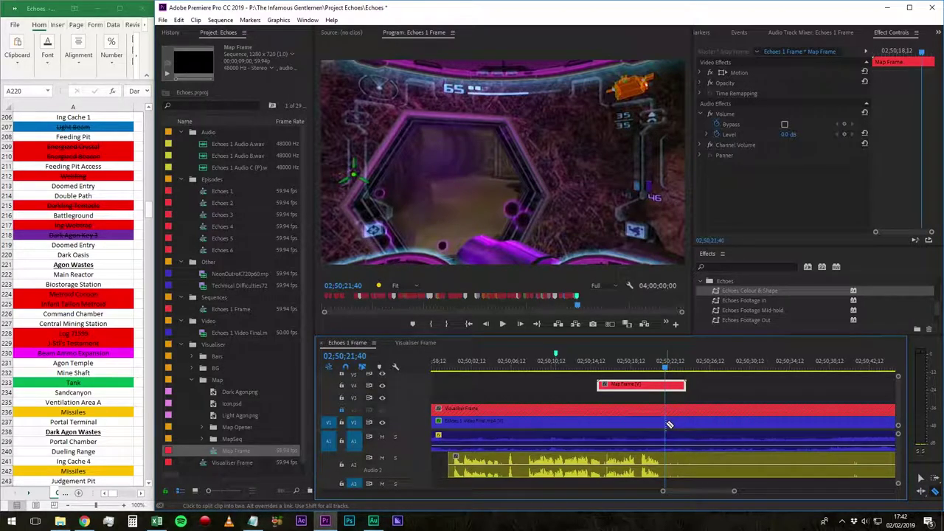
pyautogui.press('v')
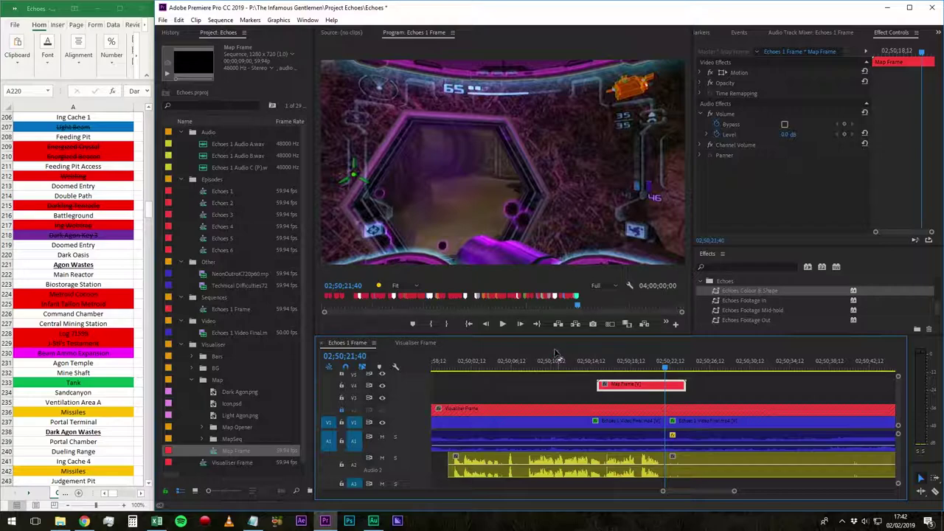
pyautogui.click(598, 362)
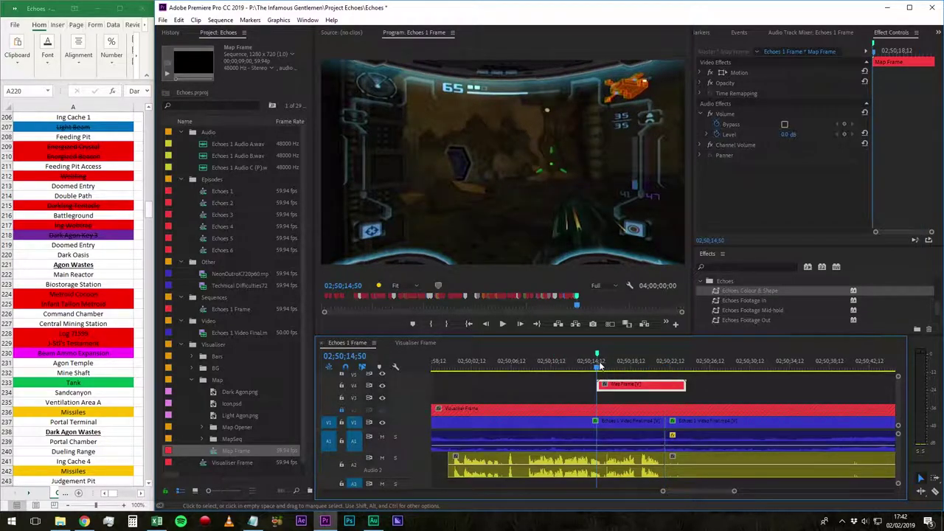
# - Split the gameplay and commentary at 02:50:55:49, just before the commentary resumes
pyautogui.click(703, 397)
pyautogui.press('-')
pyautogui.press('-')
pyautogui.click(743, 366)
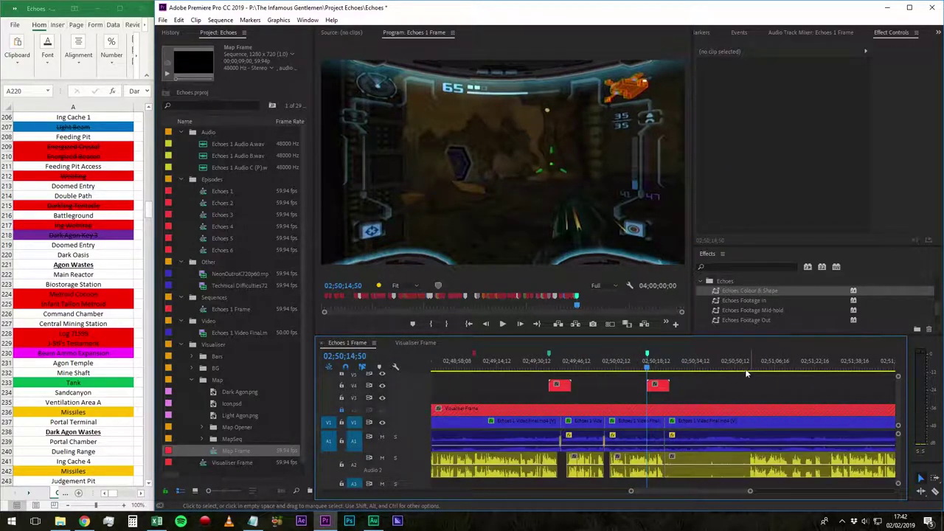
pyautogui.moveTo(744, 368); pyautogui.dragTo(747, 368)
pyautogui.press('=')
pyautogui.press('=')
pyautogui.press('=')
pyautogui.moveTo(666, 369); pyautogui.dragTo(680, 373)
pyautogui.press('c')
pyautogui.click(680, 421)
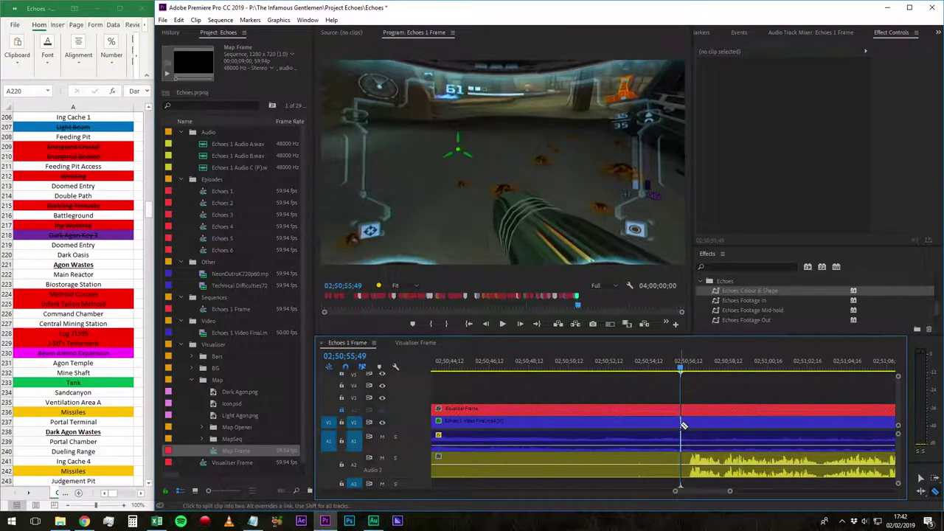
# - Ripple delete the silent gameplay and commentary segment between the 02:50:21:40 and 02:50:55:49 cuts
pyautogui.press('v')
pyautogui.click(625, 459)
pyautogui.hotkey('shift', 'Delete')
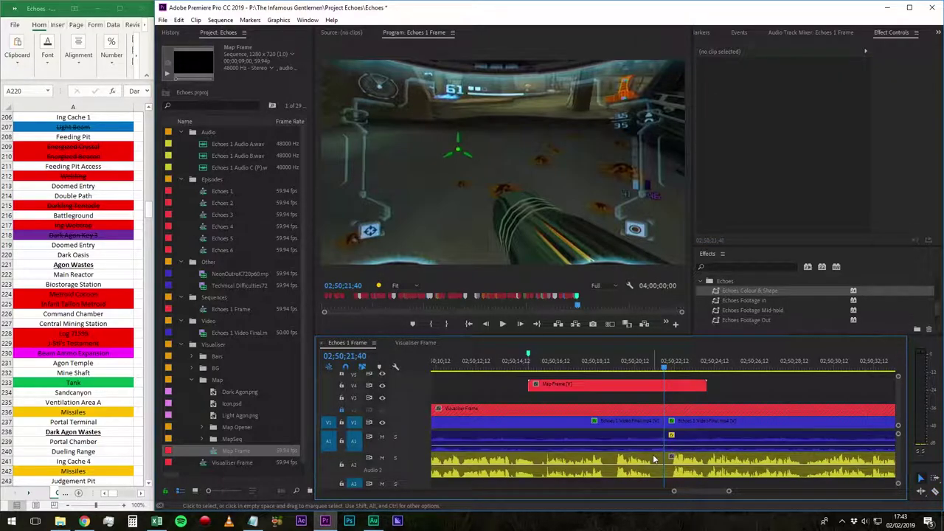
# - Move the clips after the 02:50:21:40 cut about 0.6 seconds later and close the gap on the gameplay tracks only
pyautogui.click(644, 366)
pyautogui.moveTo(644, 366); pyautogui.dragTo(682, 368)
pyautogui.press('-')
pyautogui.press('-')
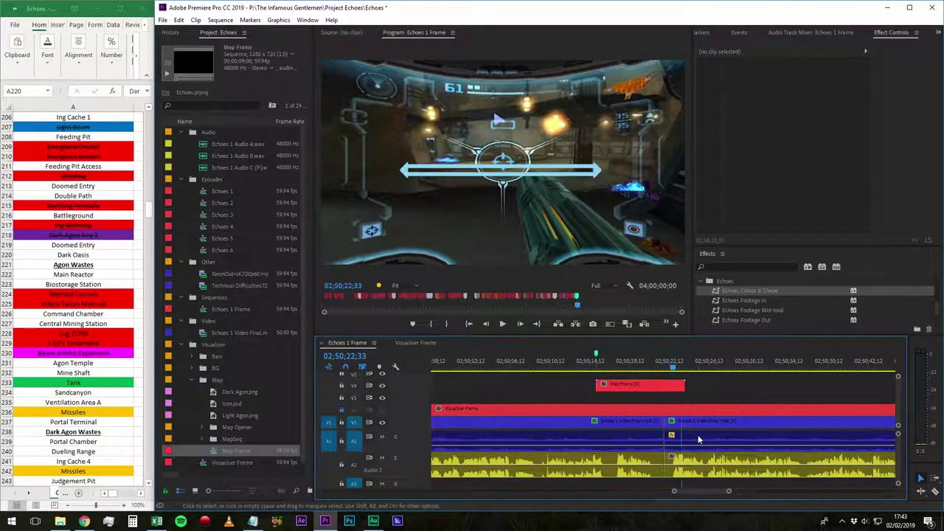
pyautogui.press('=')
pyautogui.press('=')
pyautogui.press('=')
pyautogui.click(672, 457)
pyautogui.keyDown('shift'); pyautogui.click(673, 444); pyautogui.keyUp('shift')
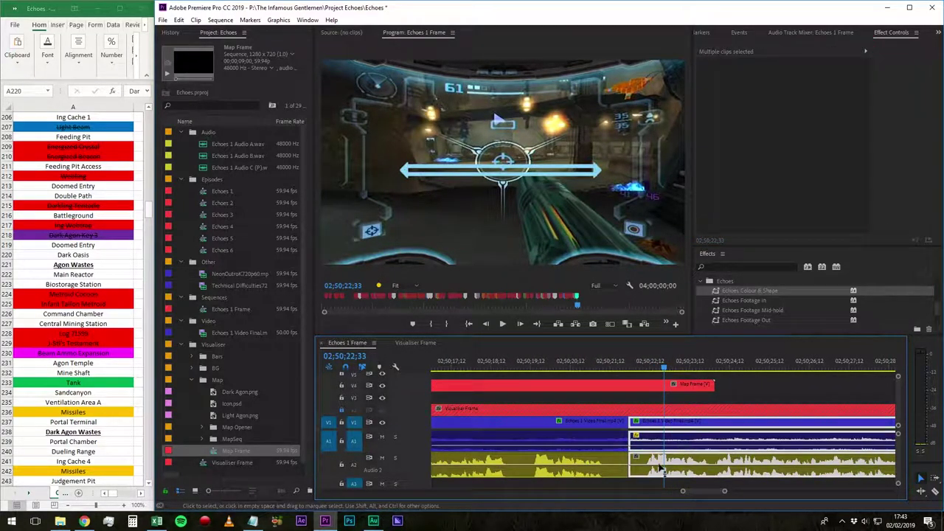
pyautogui.moveTo(640, 462); pyautogui.dragTo(671, 461)
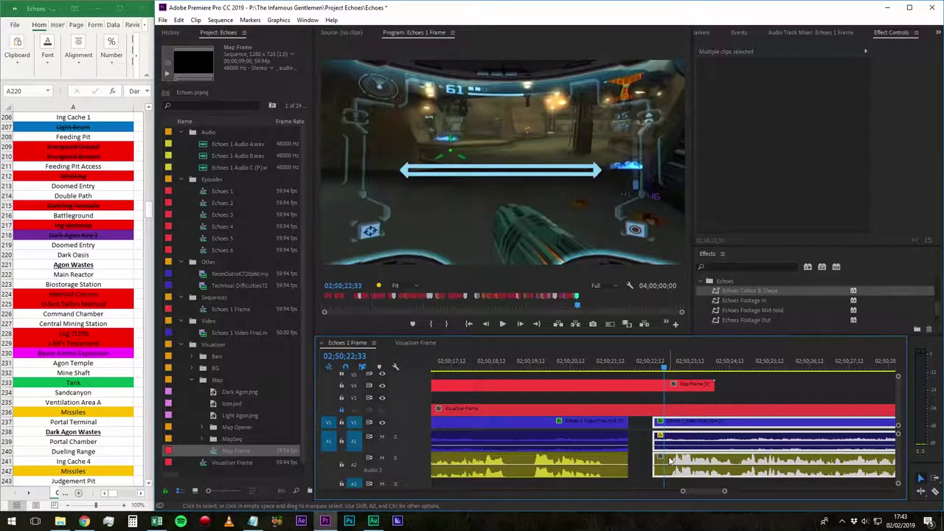
pyautogui.click(640, 424)
pyautogui.press('Delete')
# - Apply the default audio transition to the gameplay audio at the 02:50:21:40 join
pyautogui.click(618, 367)
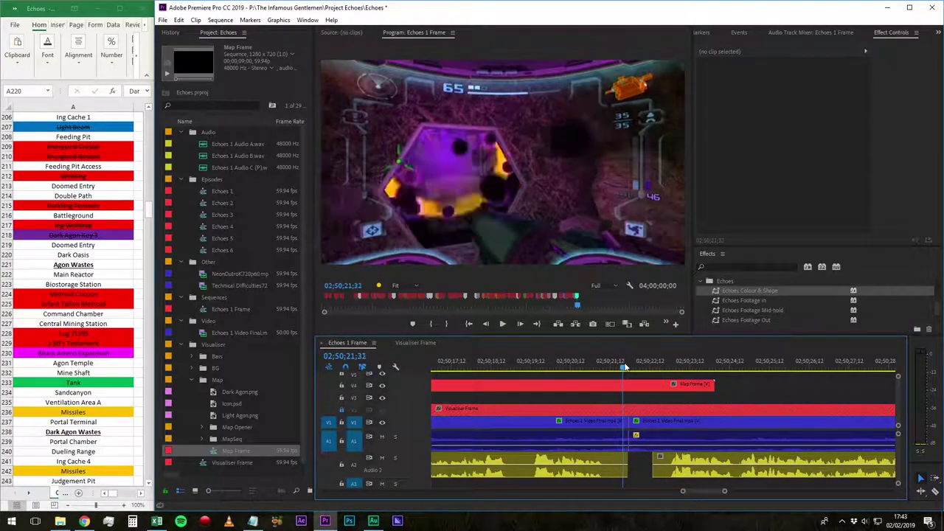
pyautogui.press('Down')
pyautogui.hotkey('ctrl', 'shift', 'd')
pyautogui.press('-')
pyautogui.press('-')
# - Play back the map transition from 02:50:14:59 past the gameplay join and save the project
pyautogui.click(588, 367)
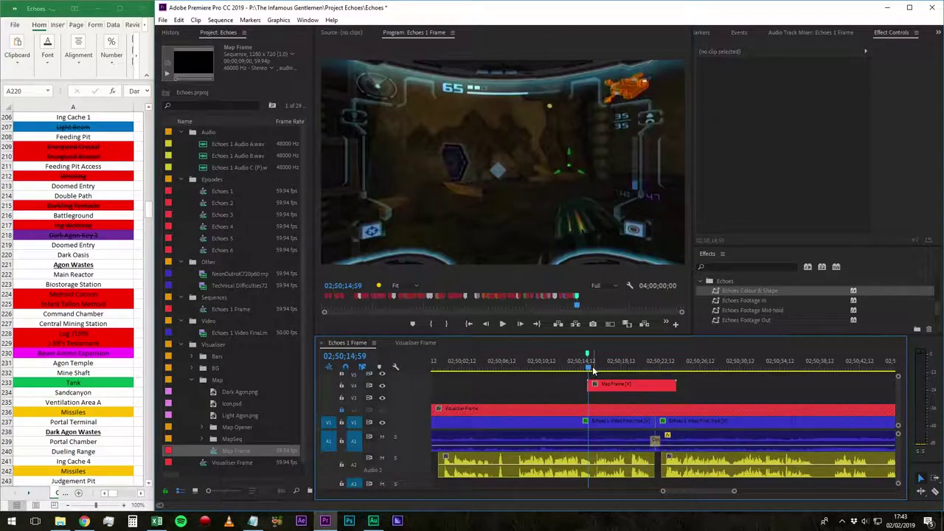
pyautogui.press('space')
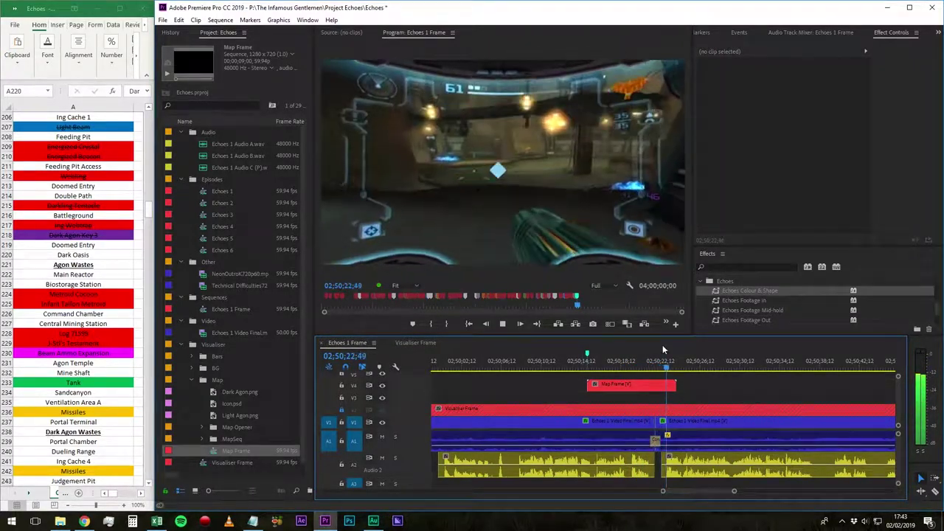
pyautogui.press('space')
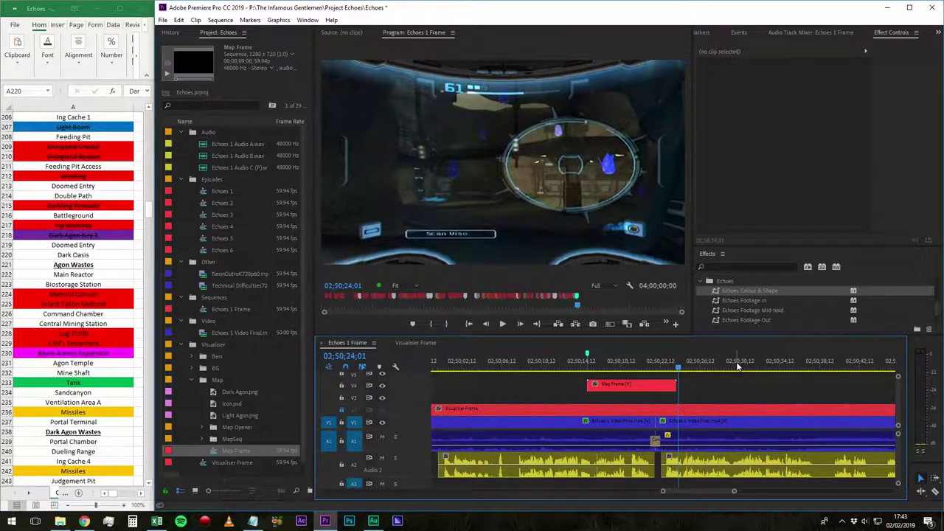
pyautogui.hotkey('ctrl', 's')
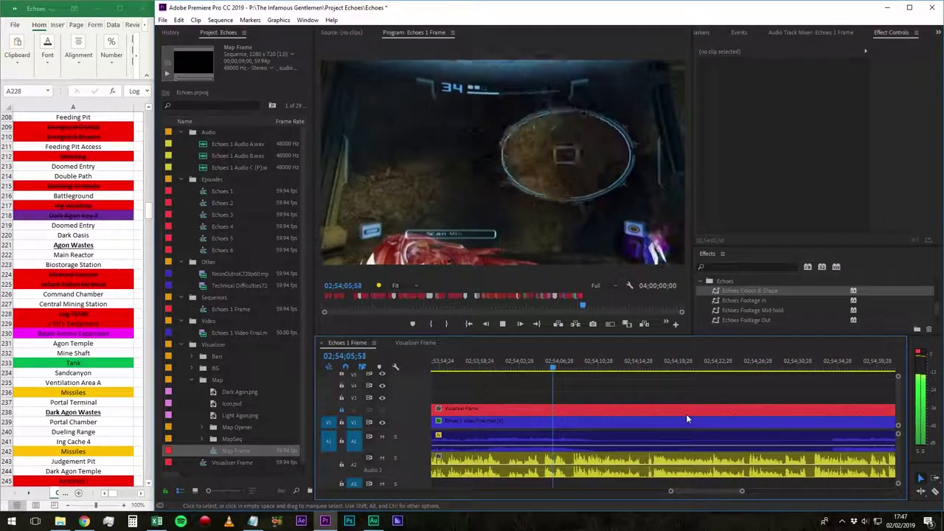
# - Stop at the Beam Ammo Expansion pickup and add an unnamed yellow marker at 02:54:07:31
pyautogui.press('space')
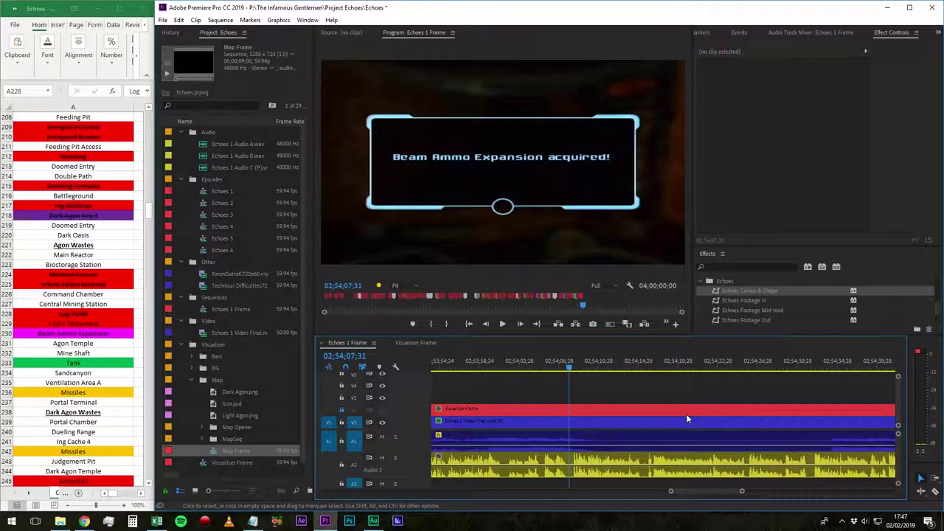
pyautogui.press('m')
pyautogui.press('m')
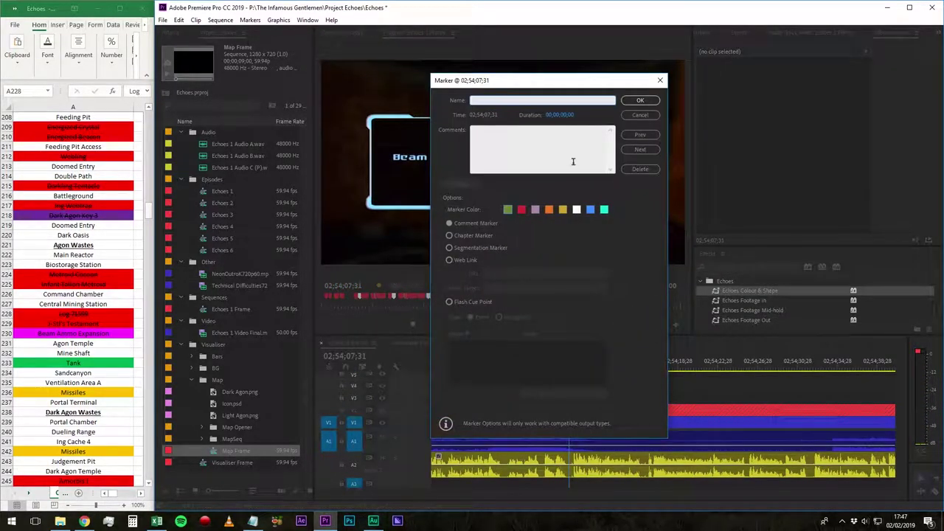
pyautogui.click(565, 211)
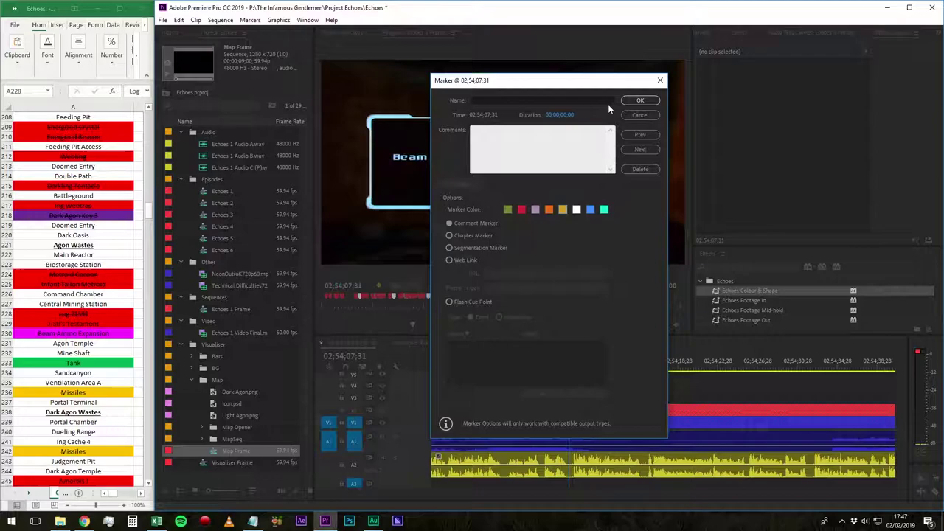
pyautogui.click(646, 101)
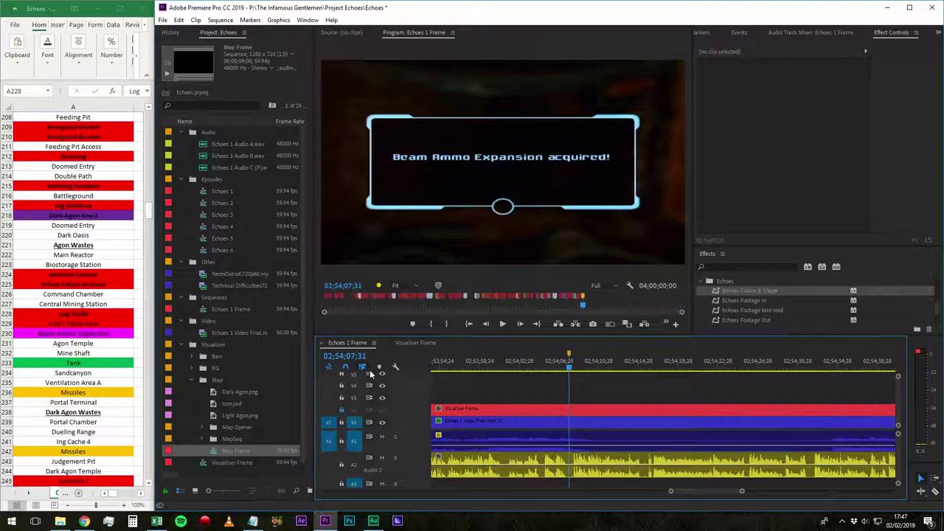
pyautogui.press('m')
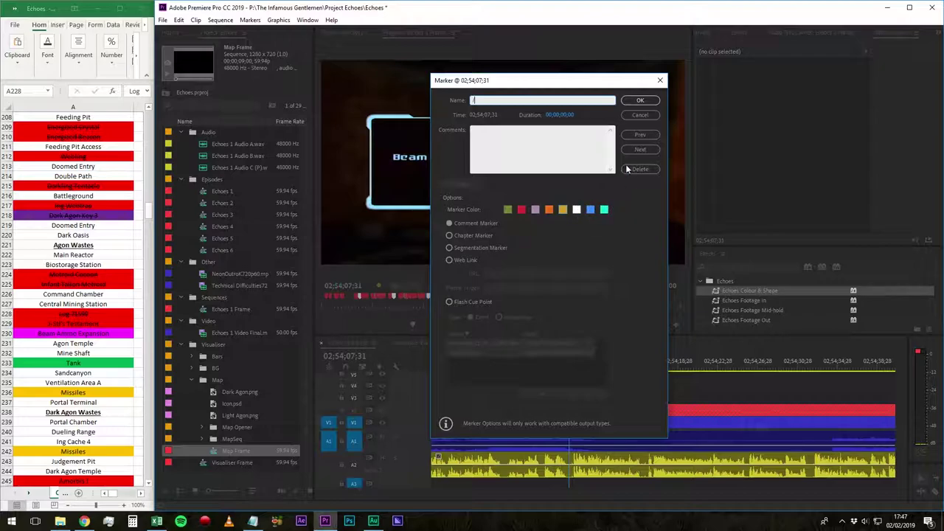
pyautogui.click(653, 112)
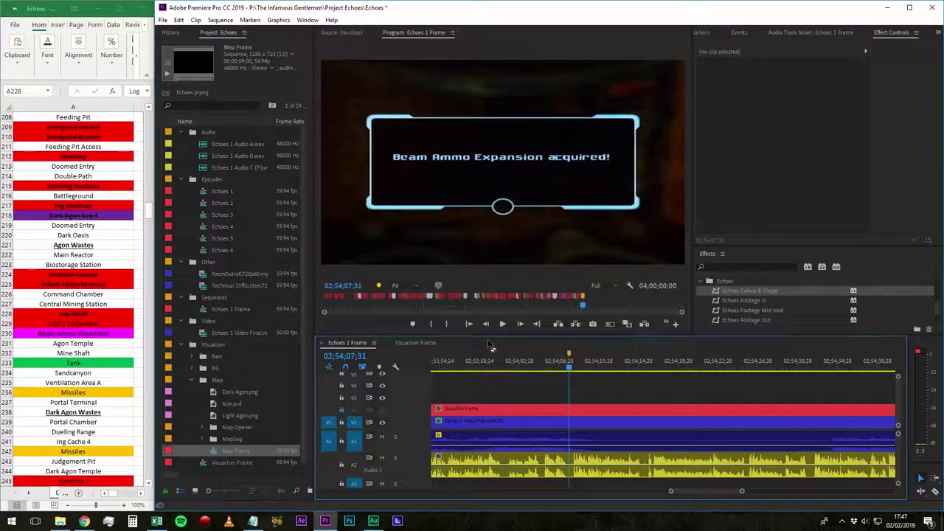
# - Continue playback and work through the Excel checklist, striking through the Tank pickup and selecting the Missiles entry in row 236
pyautogui.press('space')
pyautogui.rightClick(107, 363)
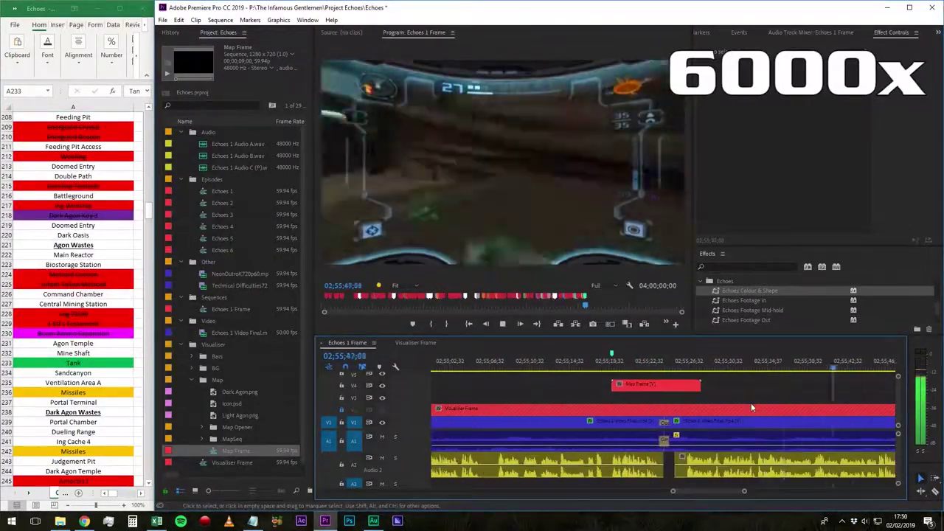
pyautogui.rightClick(107, 362)
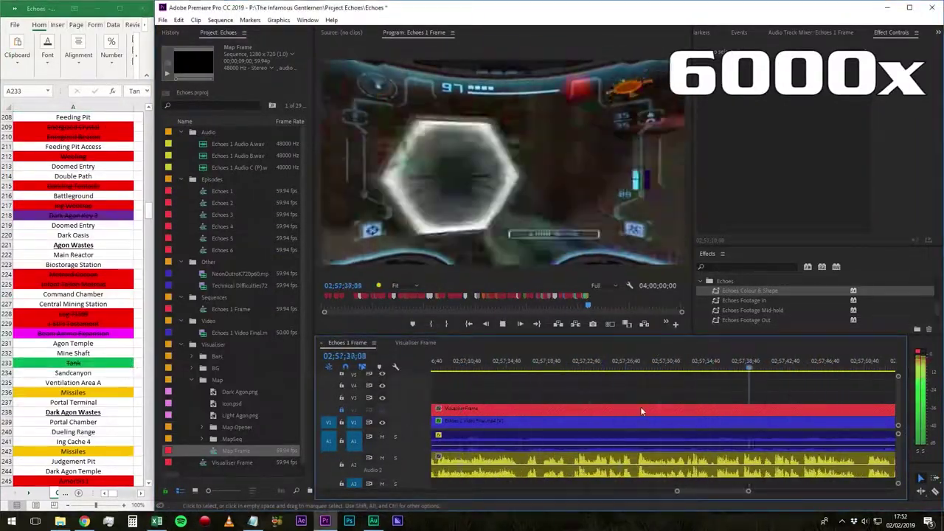
pyautogui.click(702, 33)
pyautogui.click(891, 32)
pyautogui.click(73, 392)
# - Stop playback and split the gameplay and commentary where the commentary falls silent
pyautogui.press('space')
pyautogui.press('c')
pyautogui.click(663, 421)
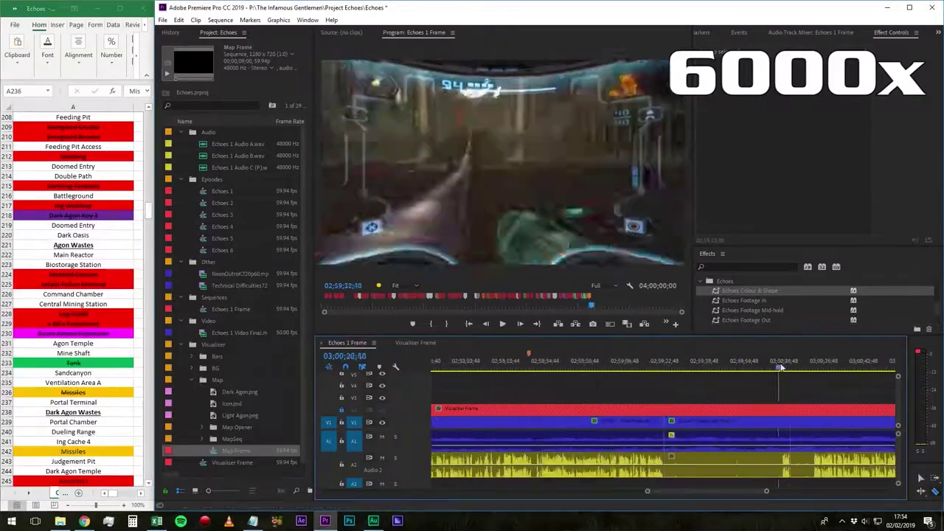
# - Add a marker named "Agon Wastes > Portal Terminal", open the Map Frame sequence, and return to Echoes 1 Frame for playback
pyautogui.press('m')
pyautogui.press('m')
pyautogui.write('Agon Wastes > Portal Terminal')
pyautogui.press('Return')
pyautogui.doubleClick(236, 450)
pyautogui.click(347, 343)
pyautogui.press('space')
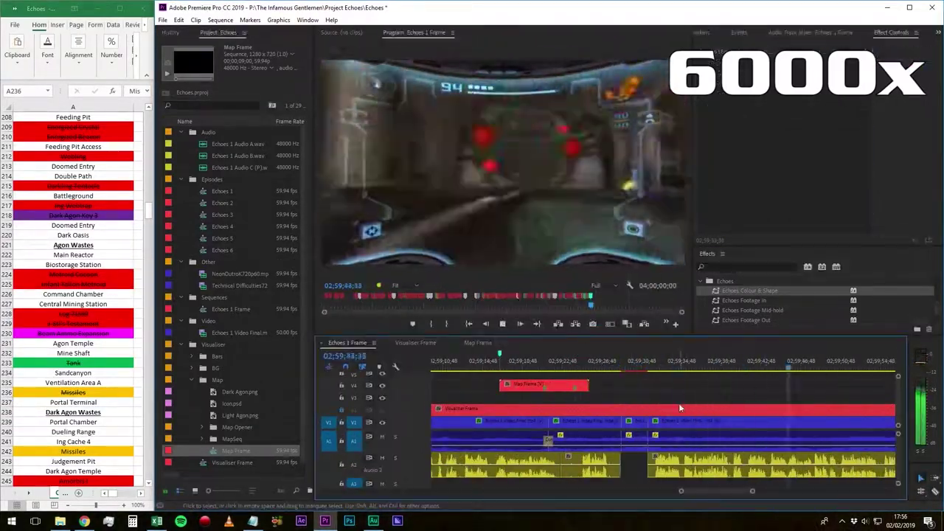
# - Play on to the dark screen after the commentary ends and add a white marker at 03:00:10:33
pyautogui.scroll(3, 74, 295)
pyautogui.scroll(-10, 693, 406)
pyautogui.press('c')
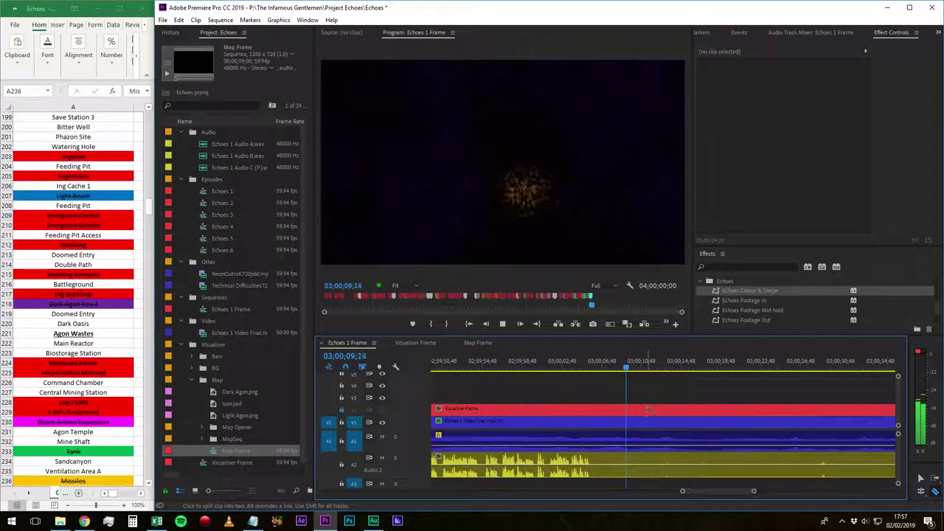
pyautogui.press('space')
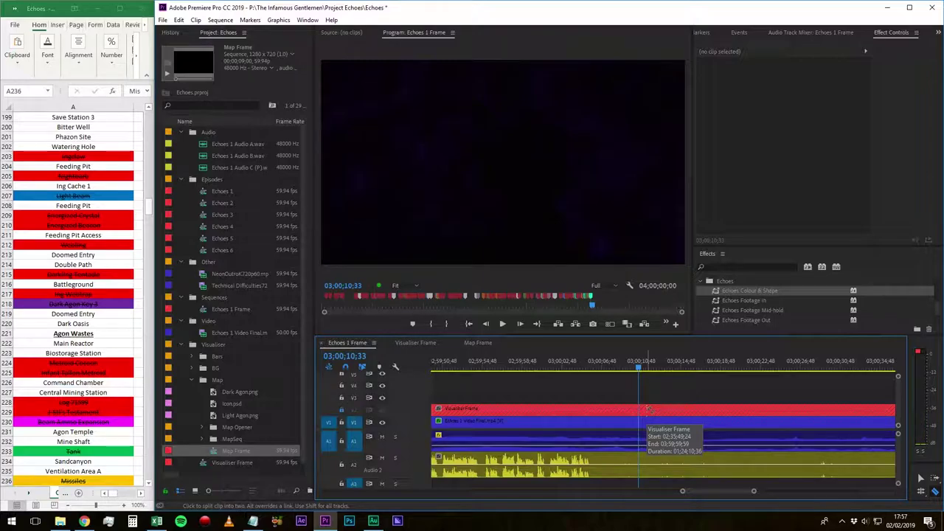
pyautogui.doubleClick(639, 354)
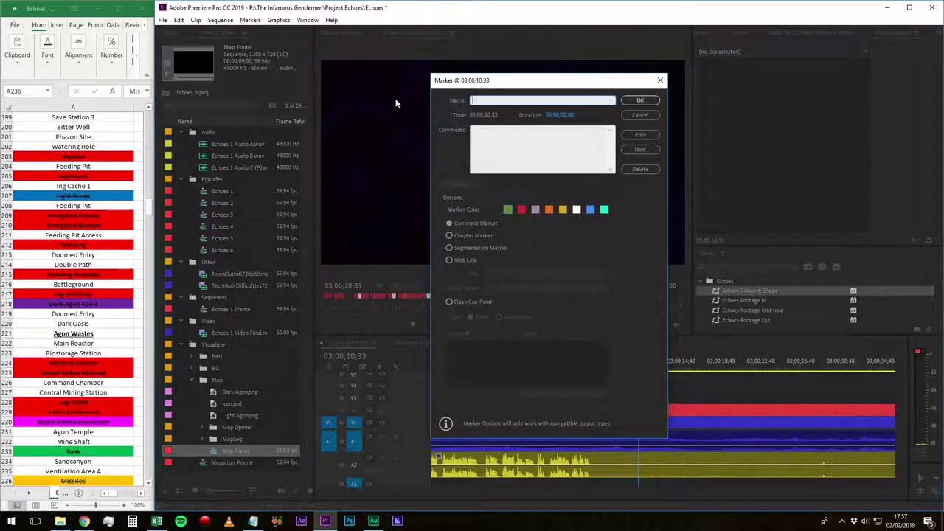
pyautogui.click(578, 210)
pyautogui.click(530, 100)
pyautogui.press('Return')
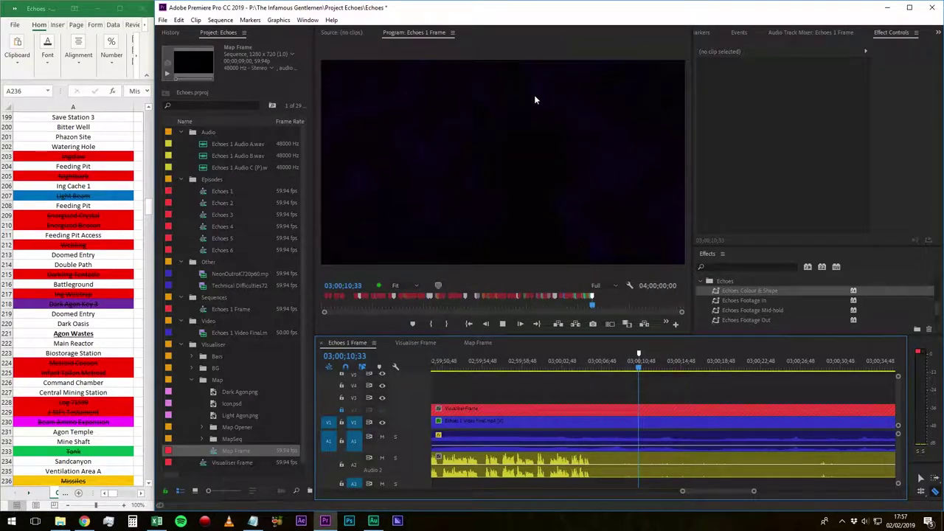
# - Shift the new white marker and the playhead back to 03:00:10:03
pyautogui.press('space')
pyautogui.press('space')
pyautogui.click(634, 360)
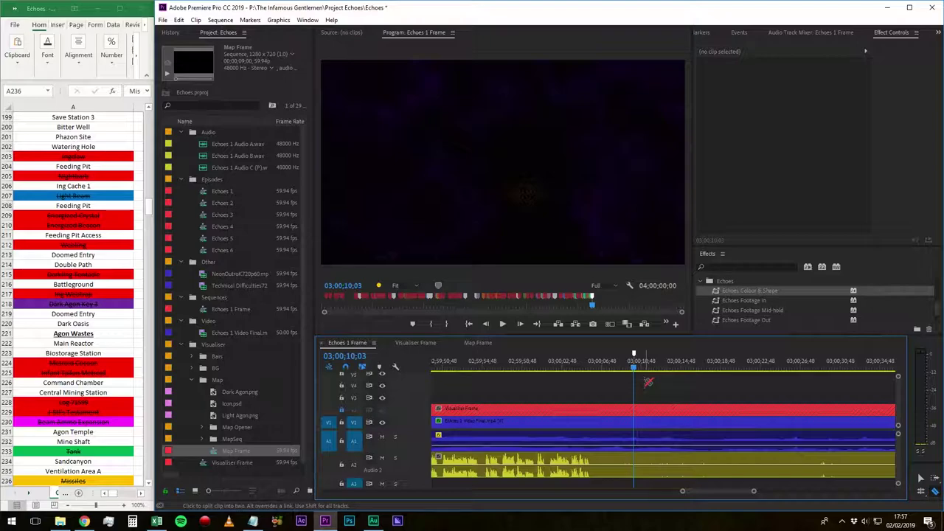
# - Review the whole timeline and go back through the markers to the white one at 02:35:49:24, where the Visualiser Frame clip starts
pyautogui.press('\\')
pyautogui.moveTo(767, 369); pyautogui.dragTo(771, 372)
pyautogui.press('=')
pyautogui.press('=')
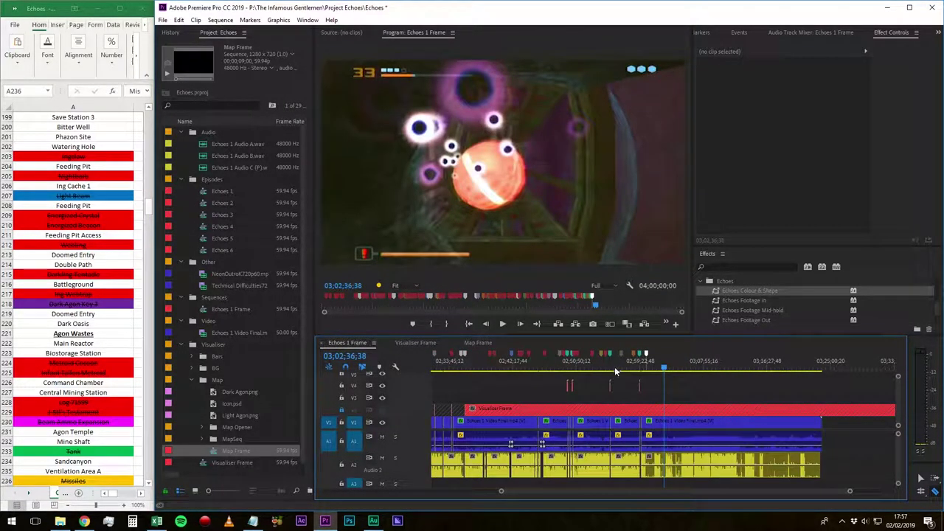
pyautogui.click(513, 361)
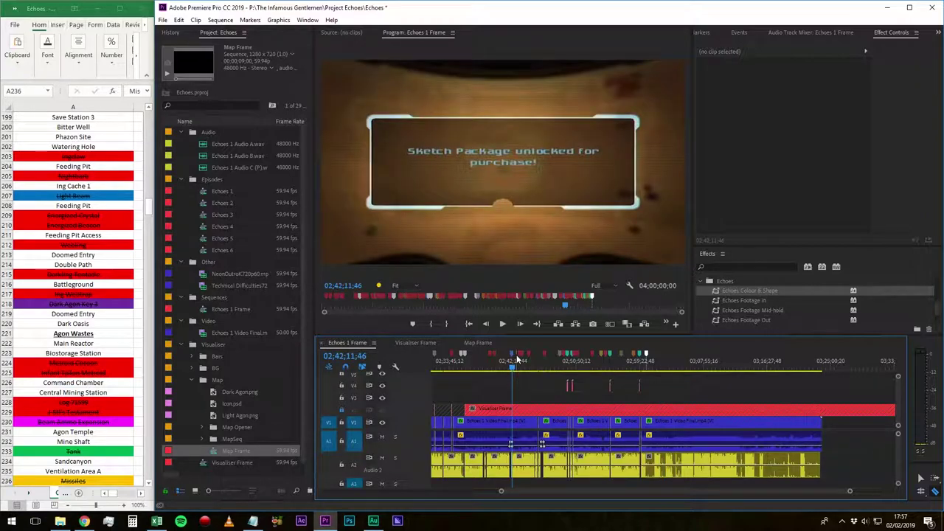
pyautogui.hotkey('ctrl', 'shift', 'm')
pyautogui.hotkey('ctrl', 'shift', 'm')
pyautogui.hotkey('ctrl', 'shift', 'm')
pyautogui.hotkey('ctrl', 'shift', 'm')
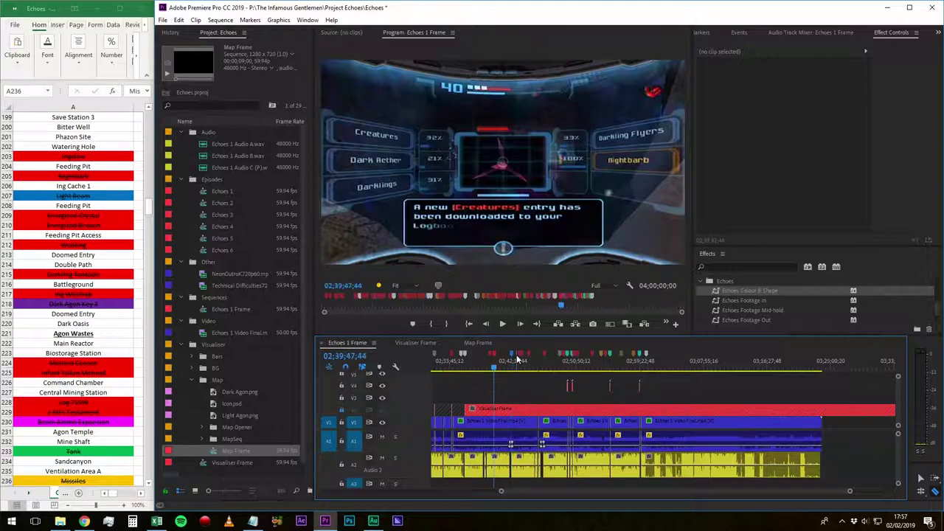
pyautogui.press('=')
pyautogui.press('=')
pyautogui.press('=')
pyautogui.press('=')
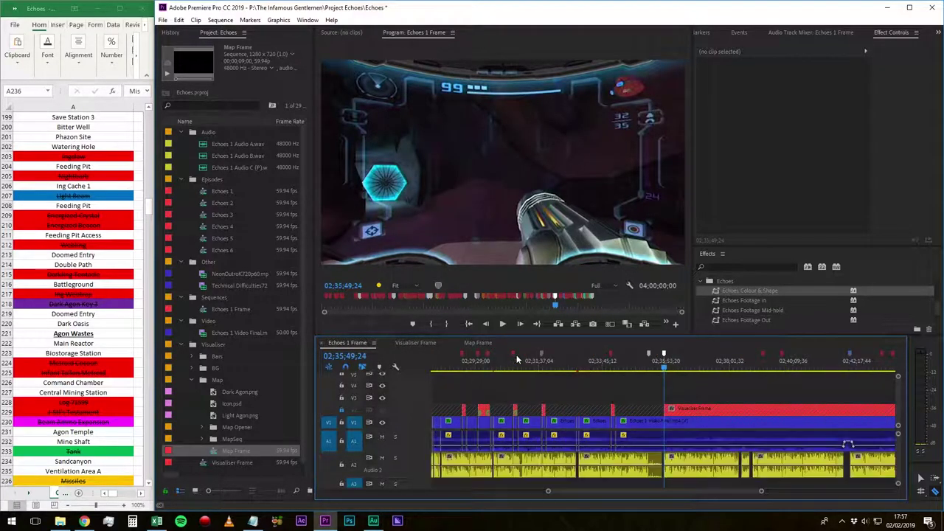
pyautogui.hotkey('ctrl', 's')
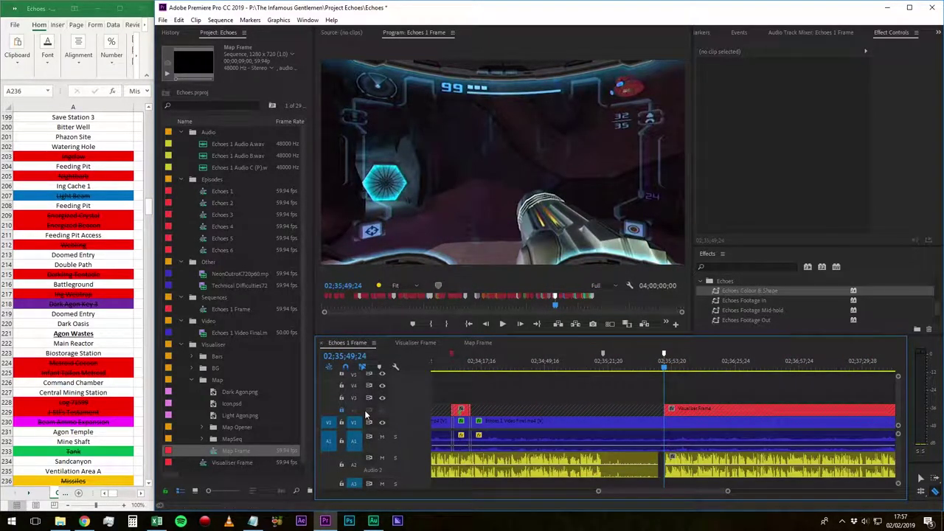
# - Lock the Audio 2 commentary track
pyautogui.press('c')
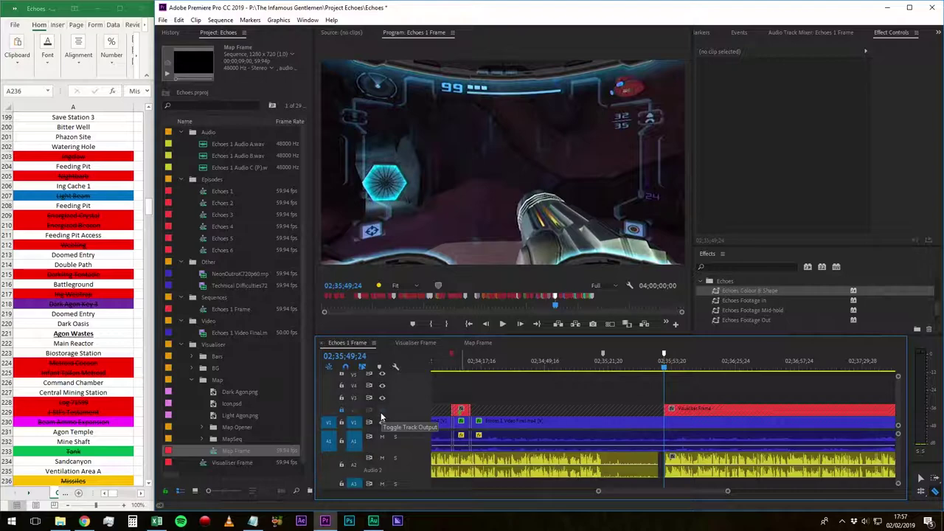
pyautogui.scroll(-2, 680, 406)
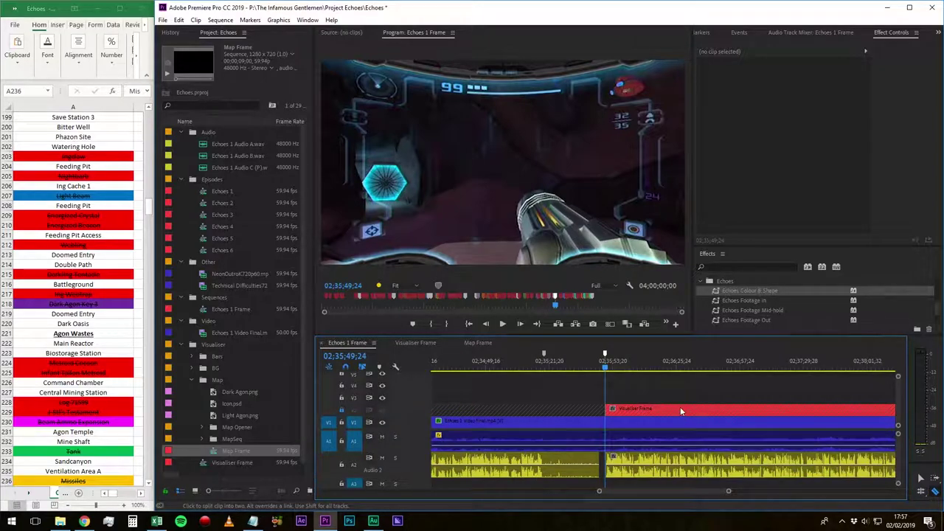
pyautogui.scroll(-5, 555, 415)
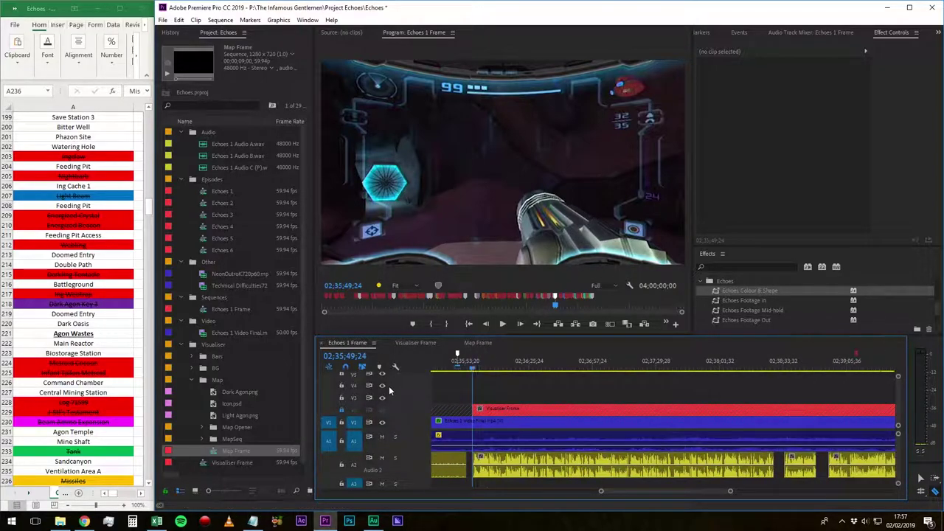
pyautogui.click(339, 465)
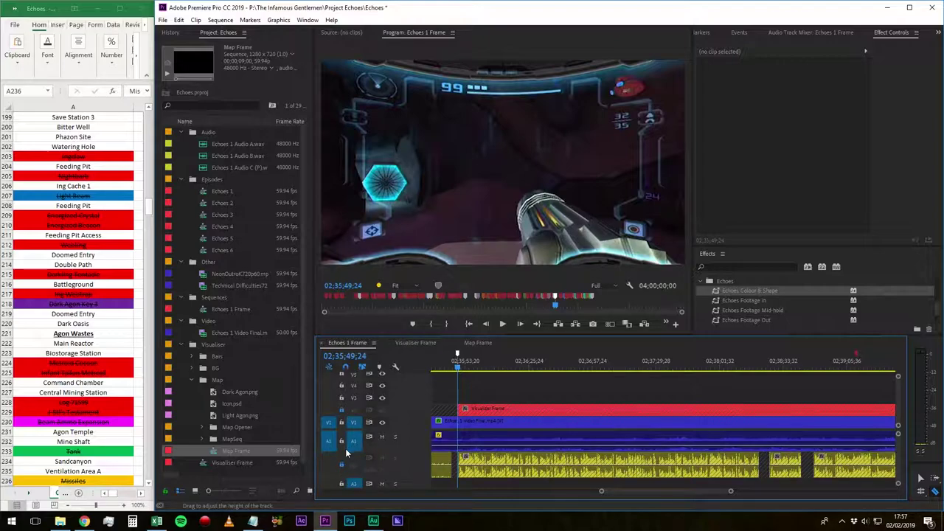
# - Lock the Audio 1 track
pyautogui.click(341, 440)
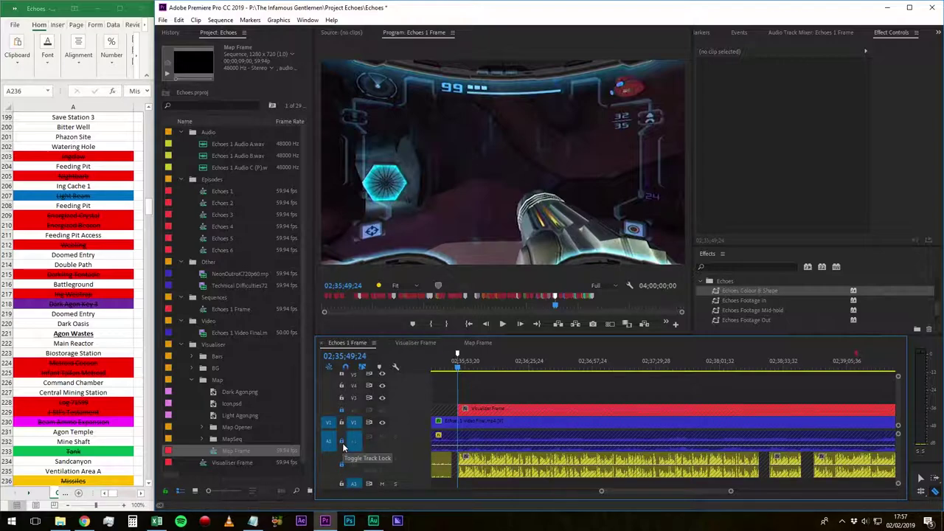
pyautogui.press('c')
pyautogui.click(492, 421)
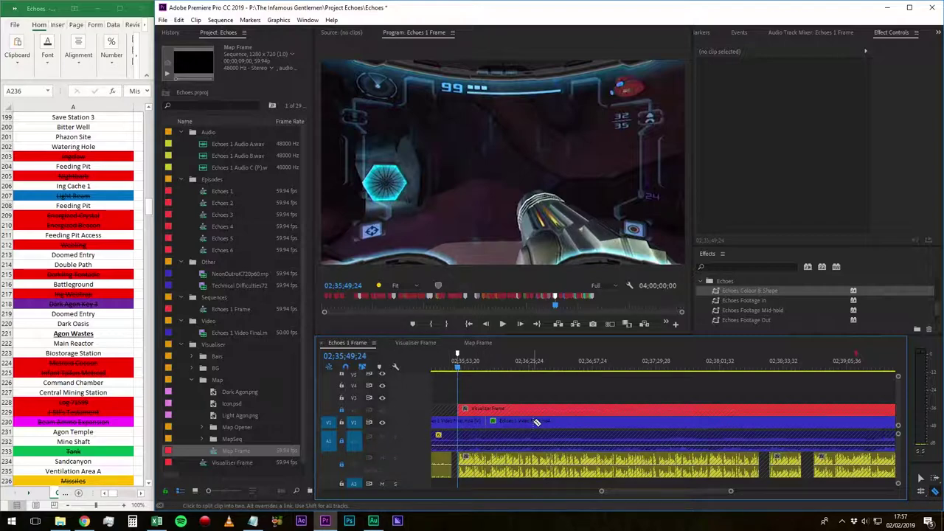
pyautogui.hotkey('ctrl', 'z')
# - Unlock and show the Video 2 track, and move the playhead to the red marker at 02:39:10:23
pyautogui.click(380, 410)
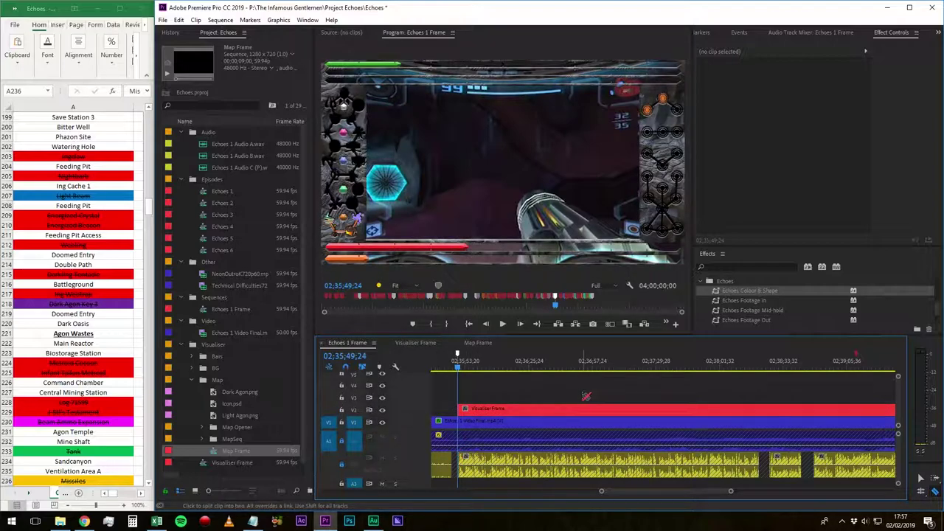
pyautogui.click(523, 369)
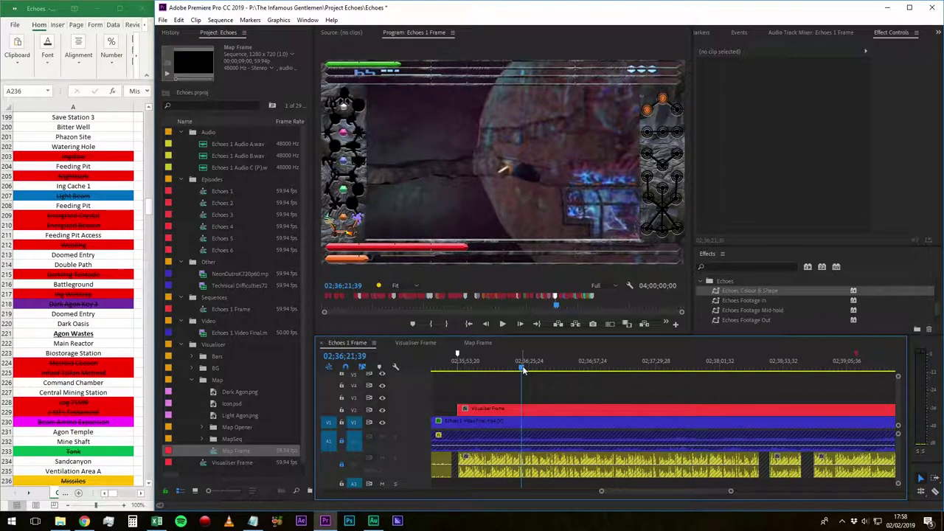
pyautogui.hotkey('shift', 'm')
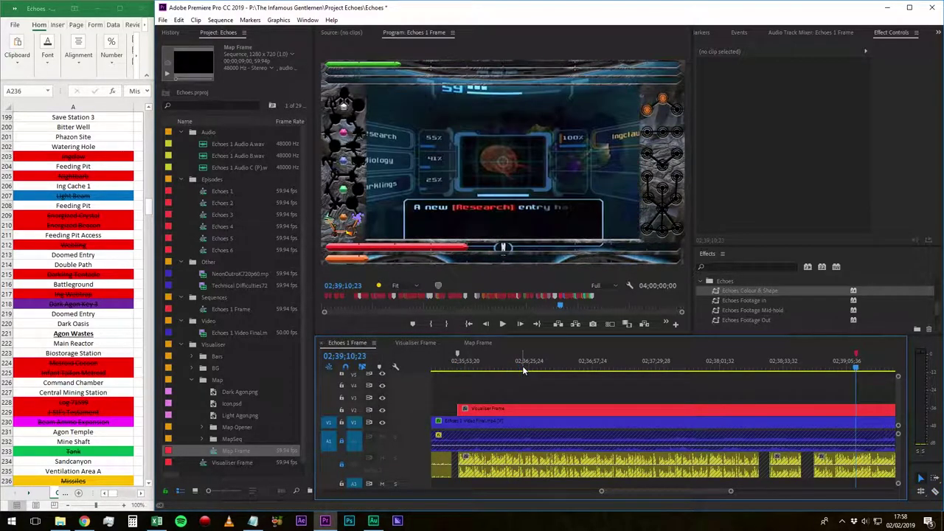
# - Split the Visualiser Frame clip at the 02:39:10:23 marker and delete the part before the cut
pyautogui.scroll(-3, 650, 372)
pyautogui.scroll(-2, 785, 422)
pyautogui.press('c')
pyautogui.click(679, 410)
pyautogui.press('v')
pyautogui.click(674, 410)
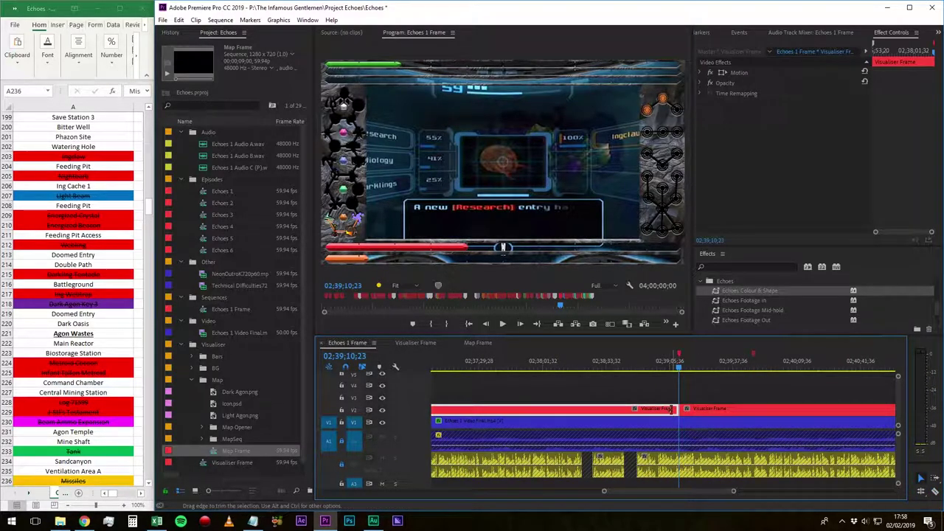
pyautogui.press('Delete')
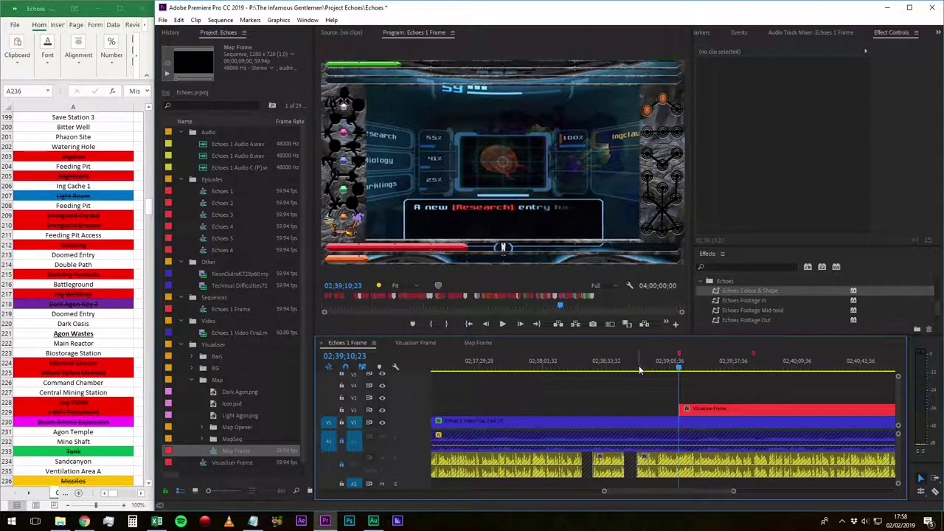
# - Review the short Visualiser Frame clips at the earlier pickup markers and return to 02:39:13:37, near the start of the long Visualiser Frame clip
pyautogui.press('Up')
pyautogui.scroll(1, 597, 394)
pyautogui.press('-')
pyautogui.press('-')
pyautogui.press('-')
pyautogui.press('=')
pyautogui.click(508, 366)
pyautogui.scroll(2, 514, 408)
pyautogui.scroll(1, 523, 406)
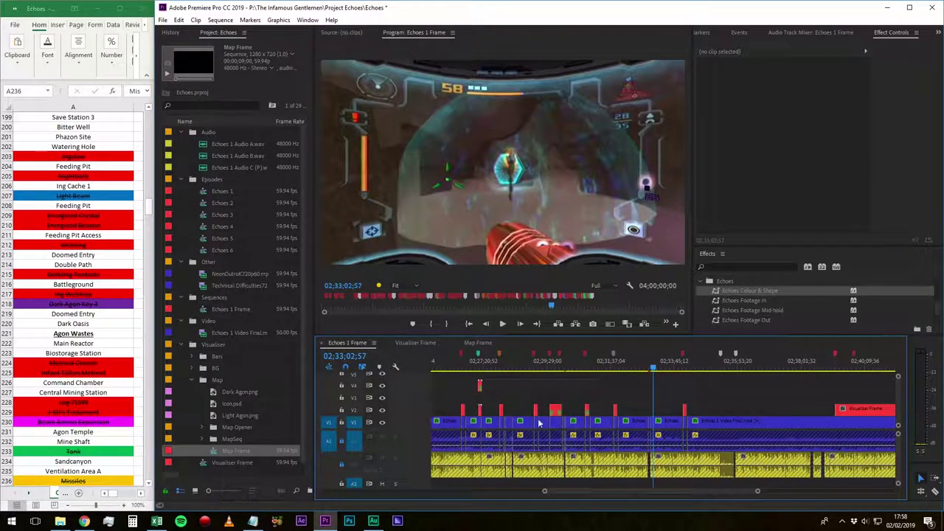
pyautogui.click(615, 360)
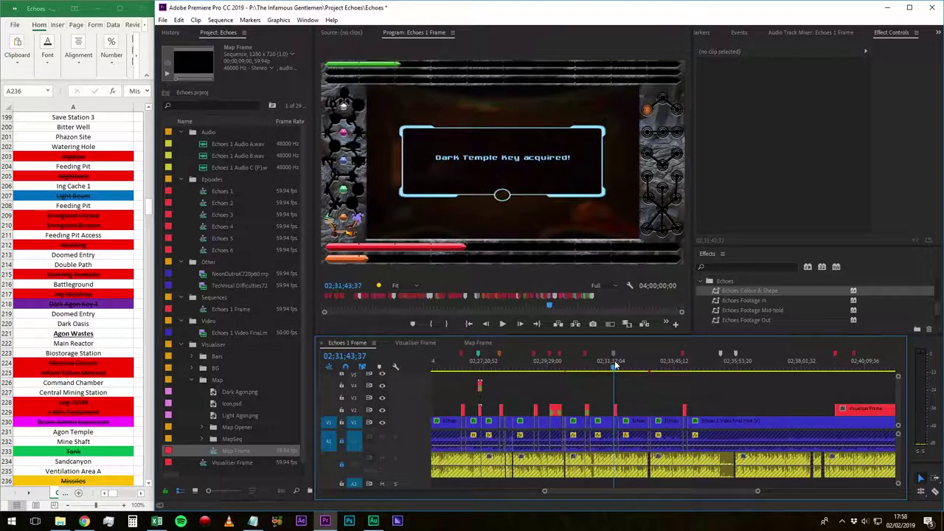
pyautogui.click(839, 361)
pyautogui.scroll(4, 660, 417)
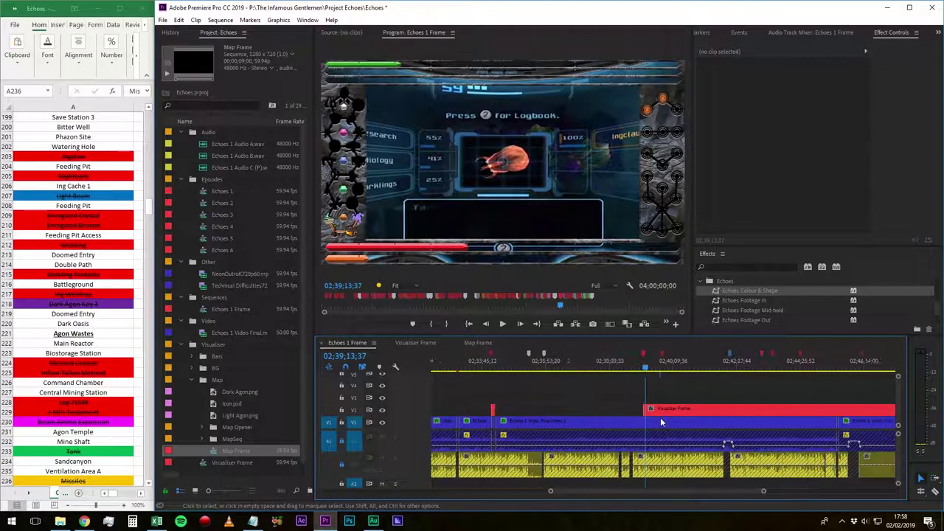
pyautogui.scroll(-2, 663, 426)
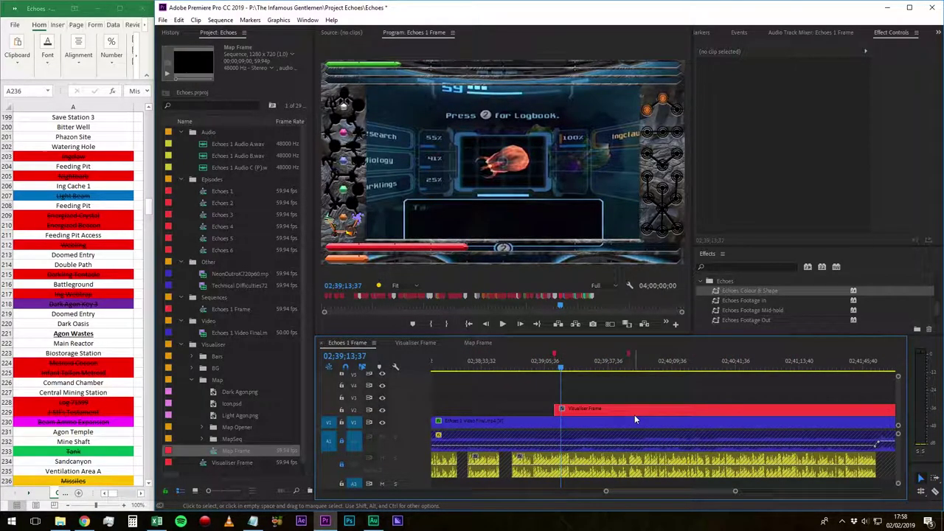
# - Place the playhead on the marker at 02;39;10;23, where the Visualiser Frame clip begins
pyautogui.hotkey('ctrl', 'shift', 'm')
pyautogui.hotkey('shift', 'm')
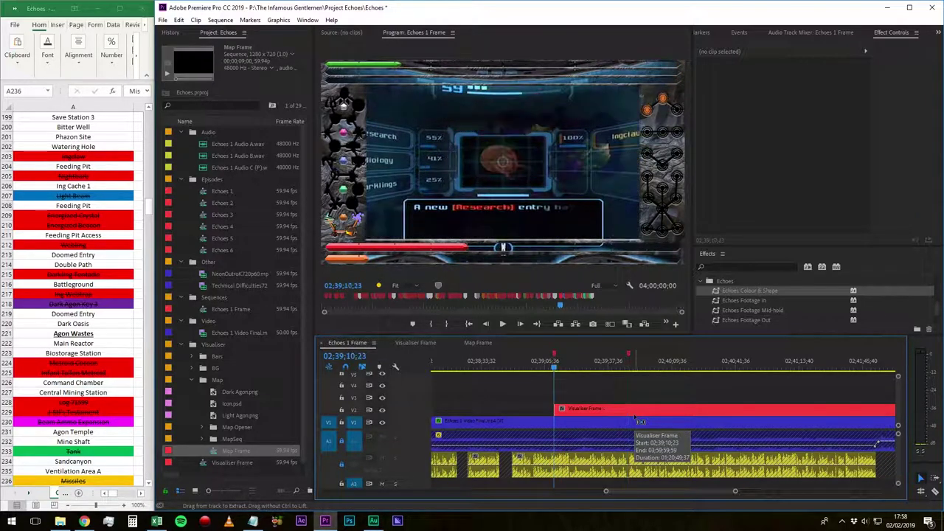
pyautogui.hotkey('ctrl', 'shift', 'm')
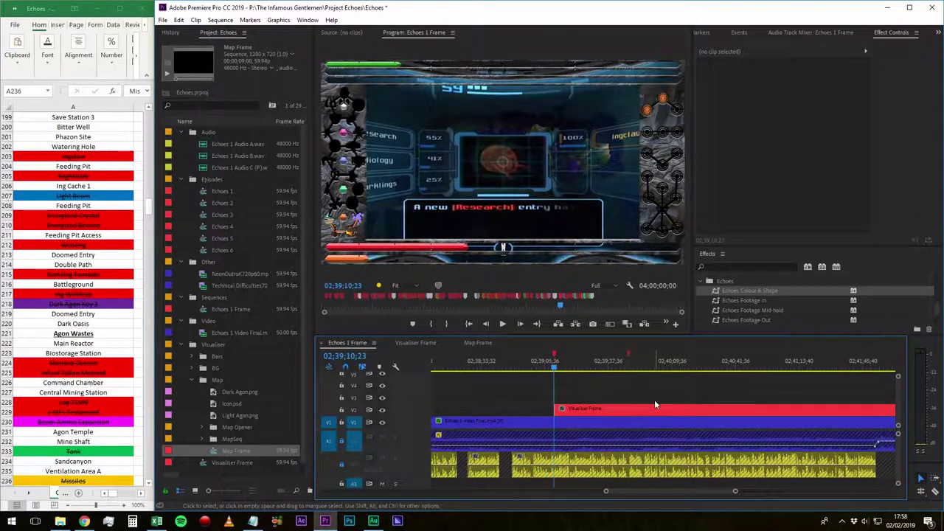
pyautogui.scroll(-1, 631, 459)
pyautogui.moveTo(578, 363)
pyautogui.mouseDown()
pyautogui.moveTo(591, 366)
pyautogui.moveTo(557, 368)
pyautogui.mouseUp()
pyautogui.hotkey('ctrl', 'shift', 'm')
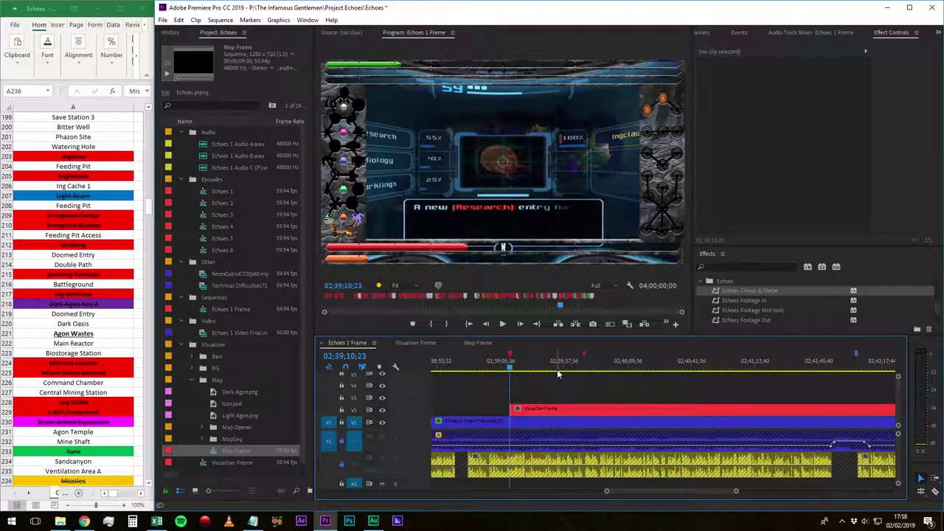
pyautogui.press('=')
pyautogui.press('=')
pyautogui.scroll(-4, 598, 396)
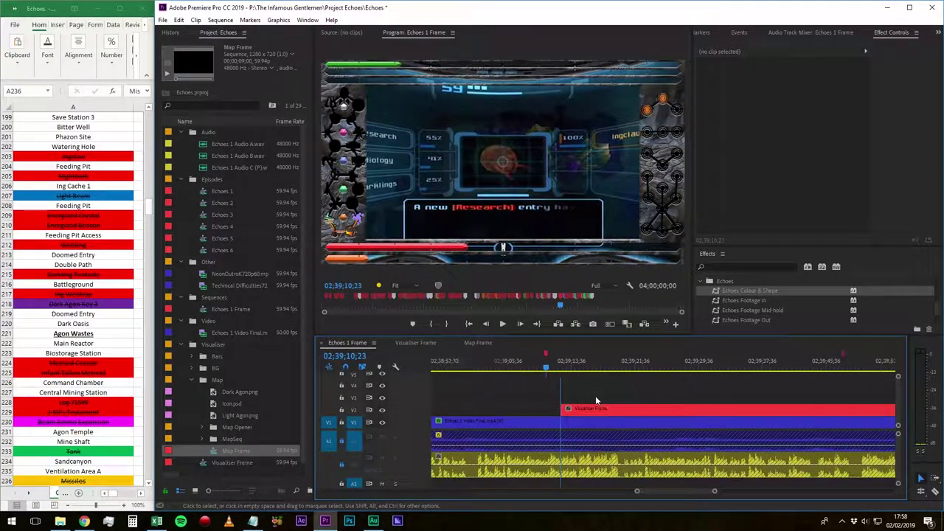
# - Split all tracks at 02;39;20;23 and cut the V1 footage where the Visualiser Frame overlay begins
pyautogui.press('c')
pyautogui.click(346, 362)
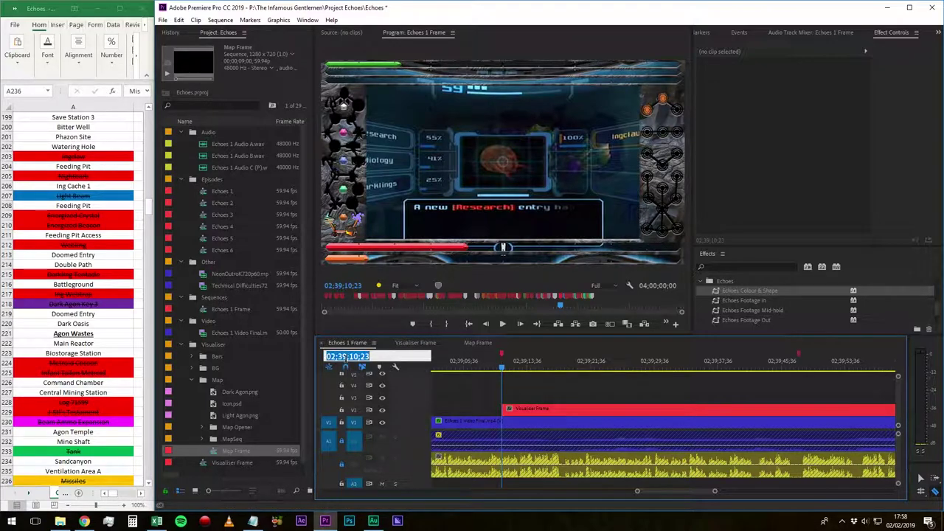
pyautogui.click(350, 356)
pyautogui.write('2')
pyautogui.press('Return')
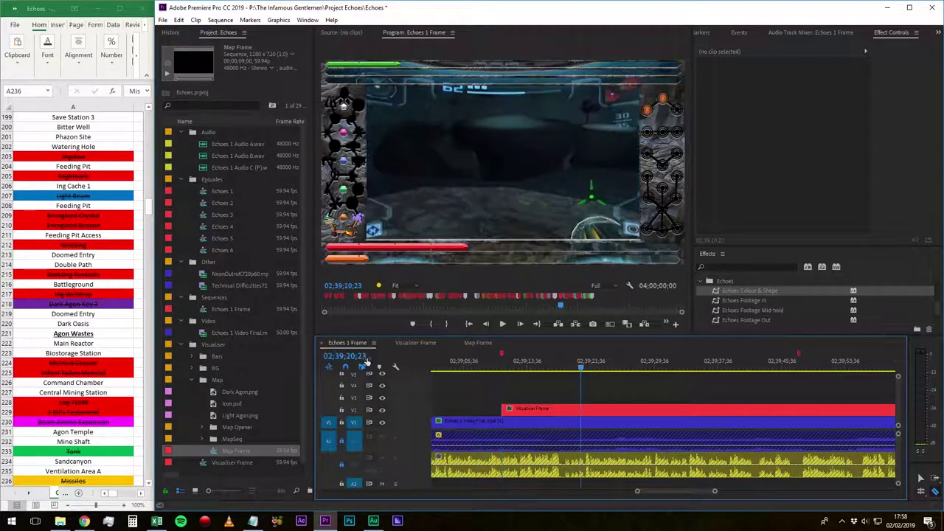
pyautogui.keyDown('shift'); pyautogui.click(587, 410); pyautogui.keyUp('shift')
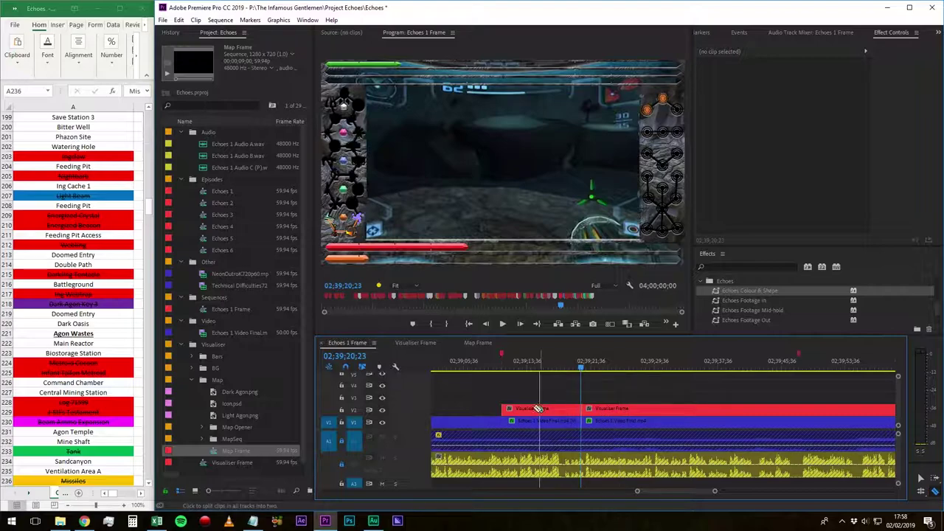
pyautogui.click(508, 420)
# - Split the footage and overlay clips again at 02;39;19;23, one second before the closing cut
pyautogui.moveTo(539, 369); pyautogui.dragTo(560, 374)
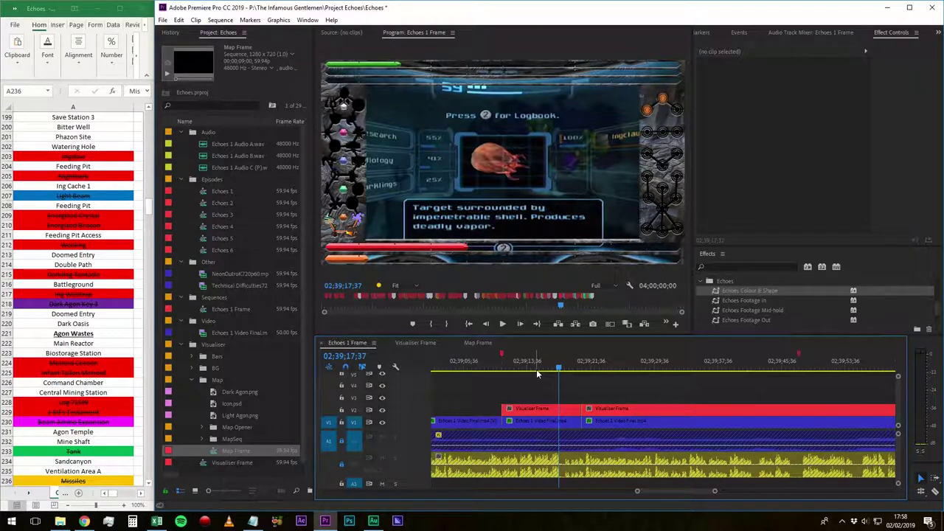
pyautogui.hotkey('shift', 'm')
pyautogui.press('Up')
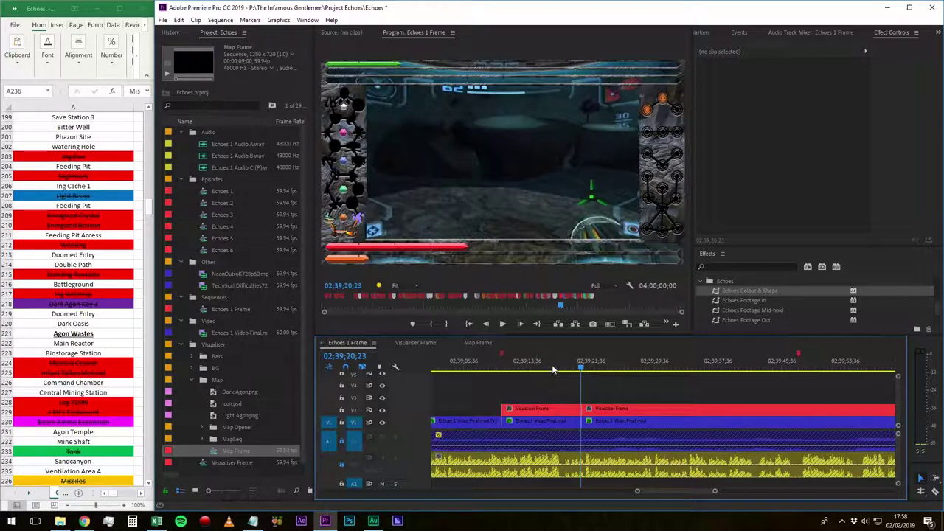
pyautogui.scroll(-5, 538, 211)
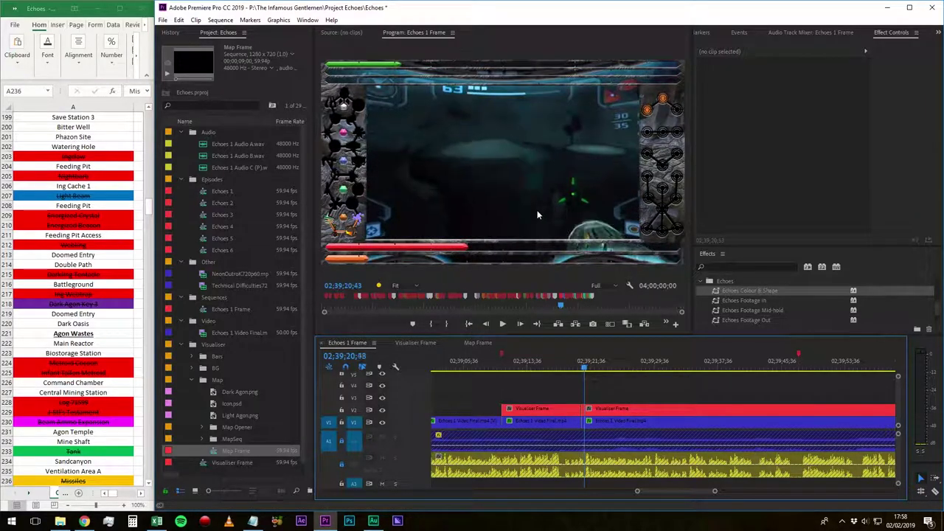
pyautogui.scroll(14, 537, 213)
pyautogui.press('Left')
pyautogui.press('Left')
pyautogui.press('Left')
pyautogui.press('Left')
pyautogui.press('Left')
pyautogui.press('Left')
pyautogui.press('Left')
pyautogui.press('Left')
pyautogui.press('Left')
pyautogui.press('Left')
pyautogui.press('Left')
pyautogui.press('Left')
pyautogui.press('Left')
pyautogui.press('Left')
pyautogui.press('Left')
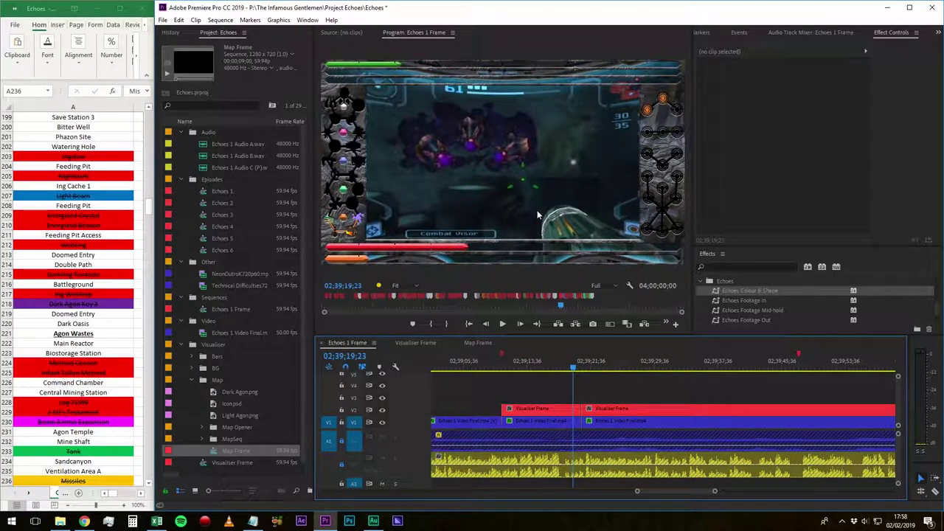
pyautogui.press('c')
pyautogui.keyDown('shift'); pyautogui.click(573, 410); pyautogui.keyUp('shift')
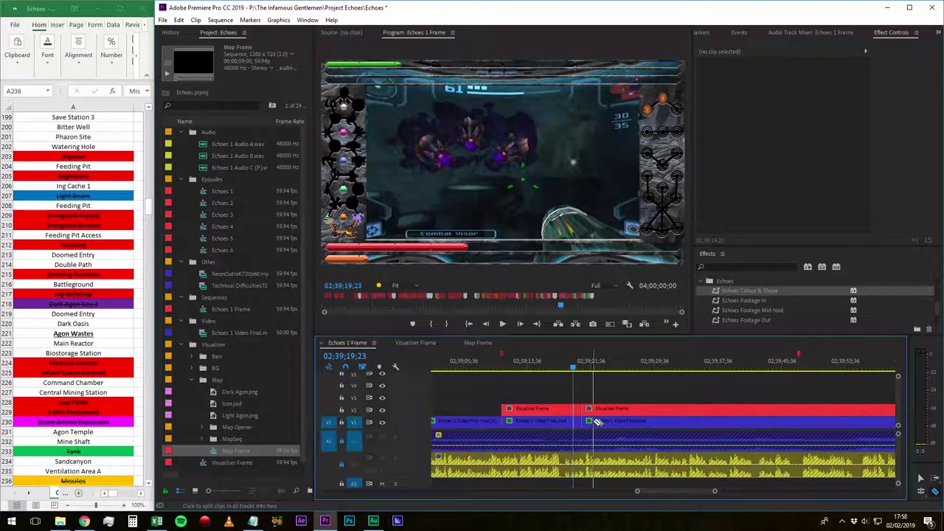
# - Split the footage and overlay clips at 02;39;11;23, one second after the opening cut
pyautogui.press('Up')
pyautogui.scroll(-4, 527, 188)
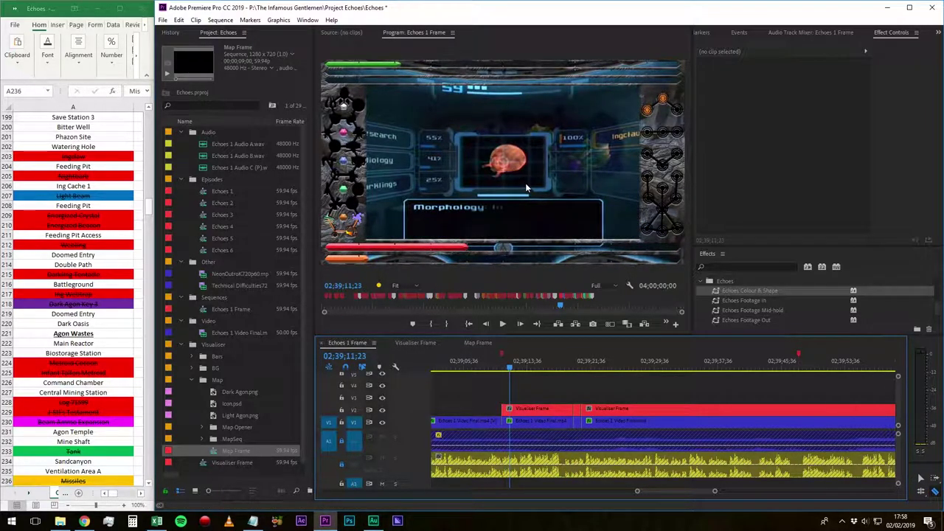
pyautogui.keyDown('shift'); pyautogui.click(510, 413); pyautogui.keyUp('shift')
pyautogui.press('v')
pyautogui.click(632, 388)
# - Hide track V2 and apply Echoes Footage In, Echoes Footage Mid-hold and Echoes Footage Out to the opening, middle and closing footage pieces
pyautogui.scroll(-2, 938, 315)
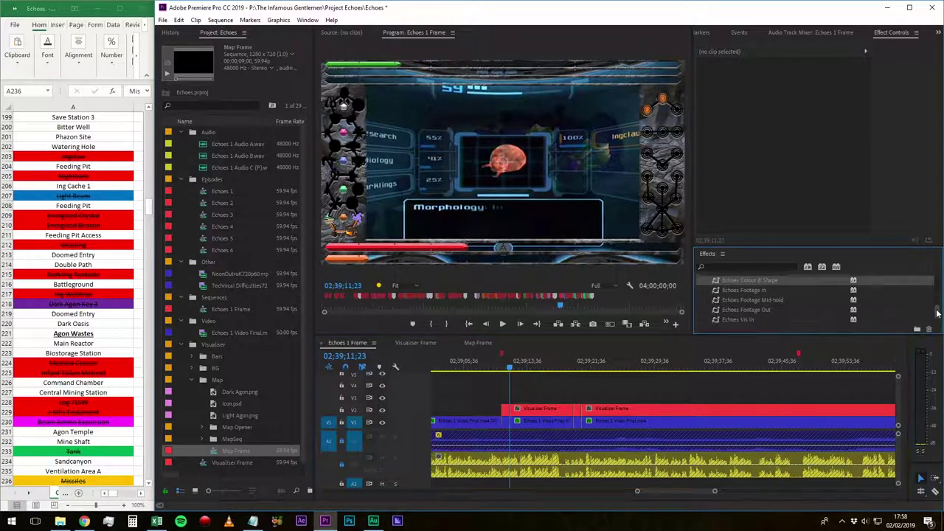
pyautogui.scroll(-1, 937, 315)
pyautogui.moveTo(474, 367); pyautogui.dragTo(507, 372)
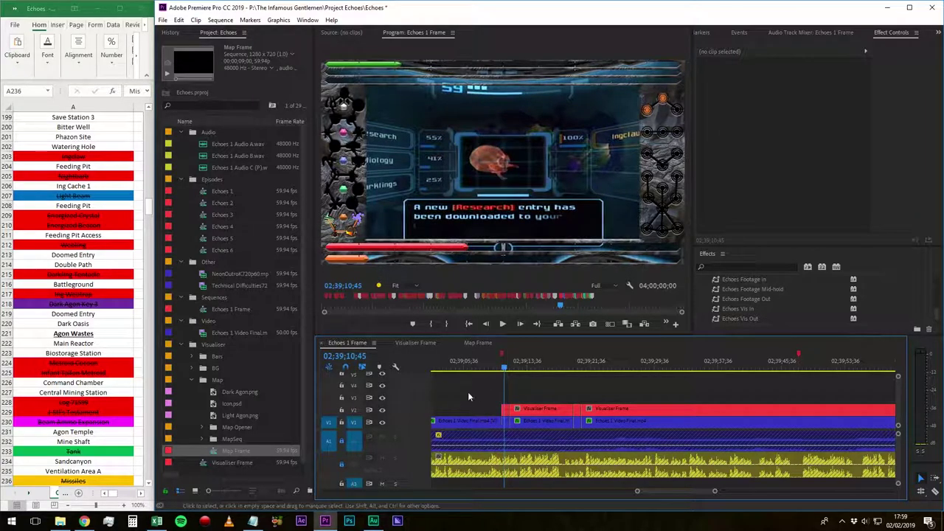
pyautogui.click(382, 410)
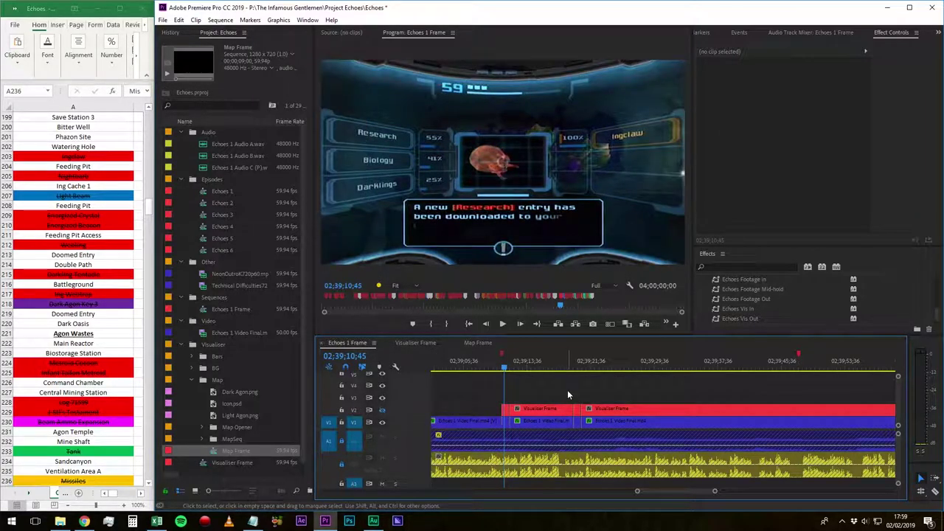
pyautogui.click(503, 369)
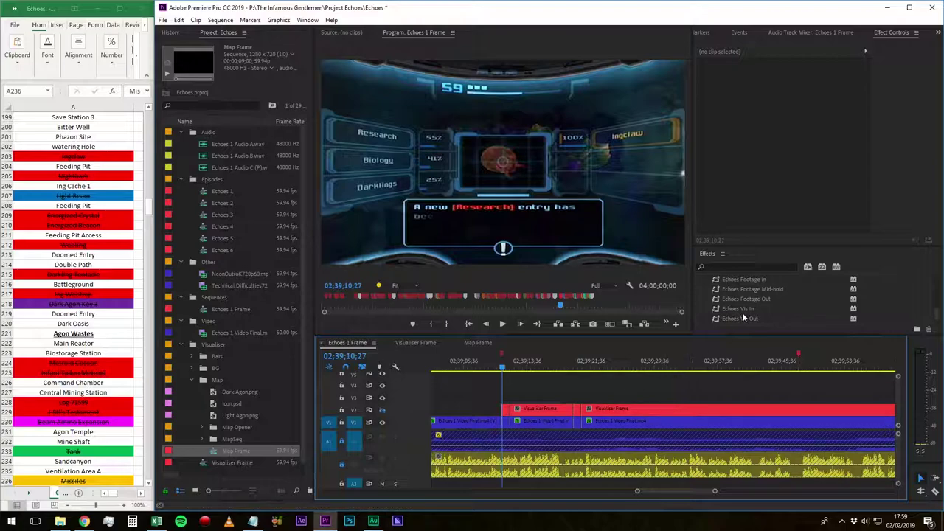
pyautogui.click(761, 278)
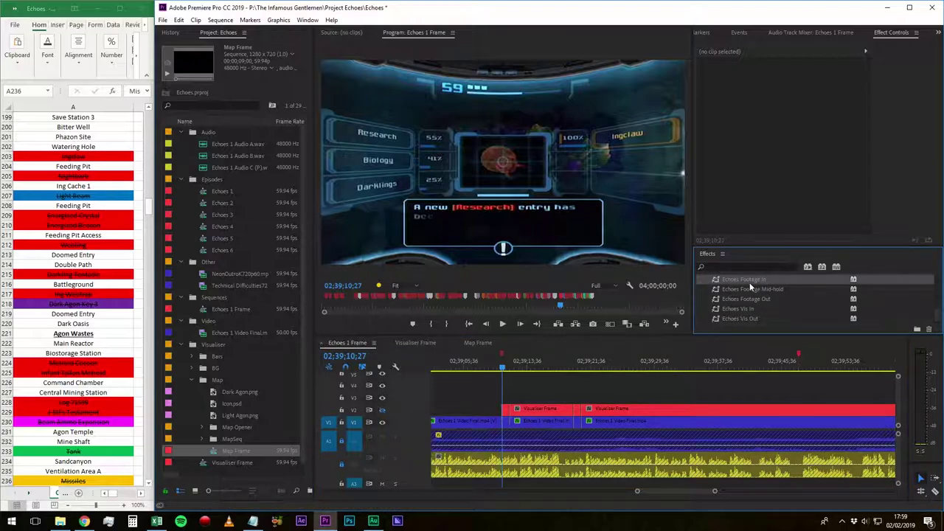
pyautogui.moveTo(748, 282); pyautogui.dragTo(525, 422)
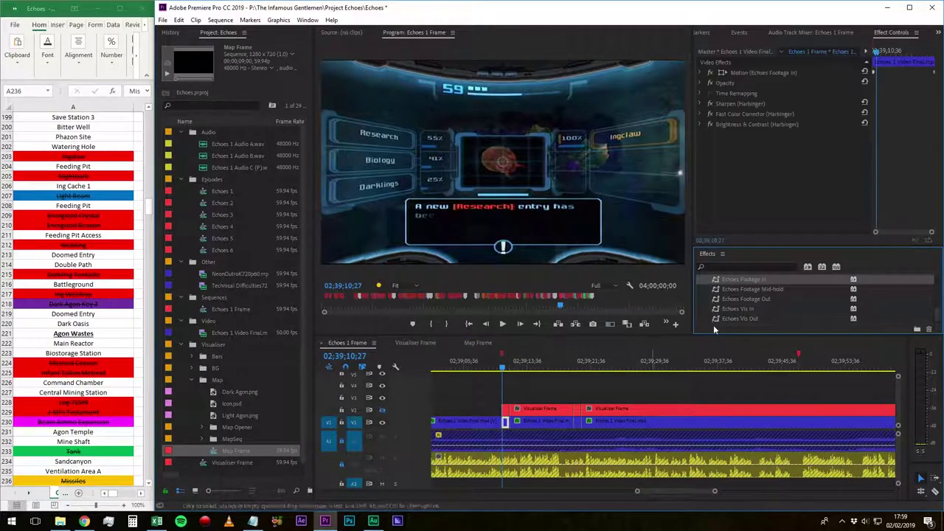
pyautogui.moveTo(757, 292); pyautogui.dragTo(541, 422)
pyautogui.moveTo(748, 300); pyautogui.dragTo(576, 423)
pyautogui.moveTo(499, 367); pyautogui.dragTo(510, 403)
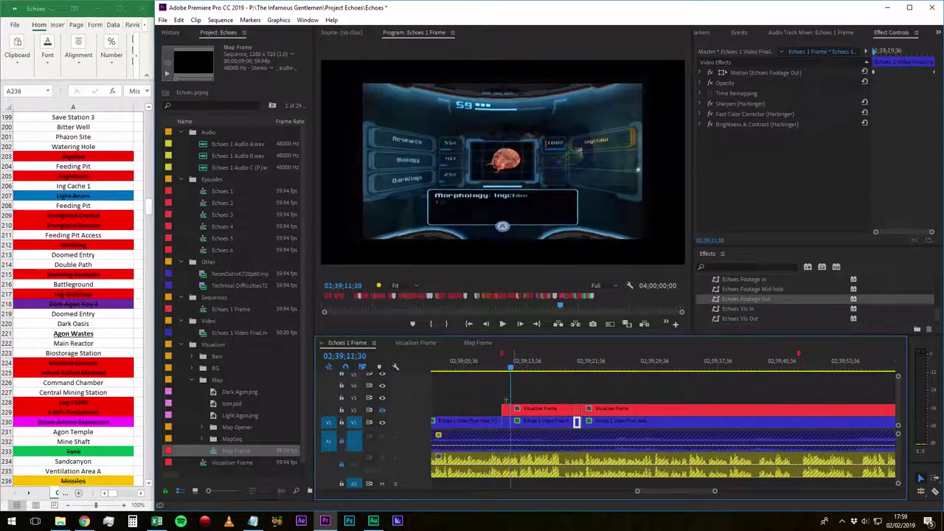
# - Show the V2 overlay track again and preview the scaled footage inside the frame around 02;39;15;46
pyautogui.click(382, 411)
pyautogui.click(544, 367)
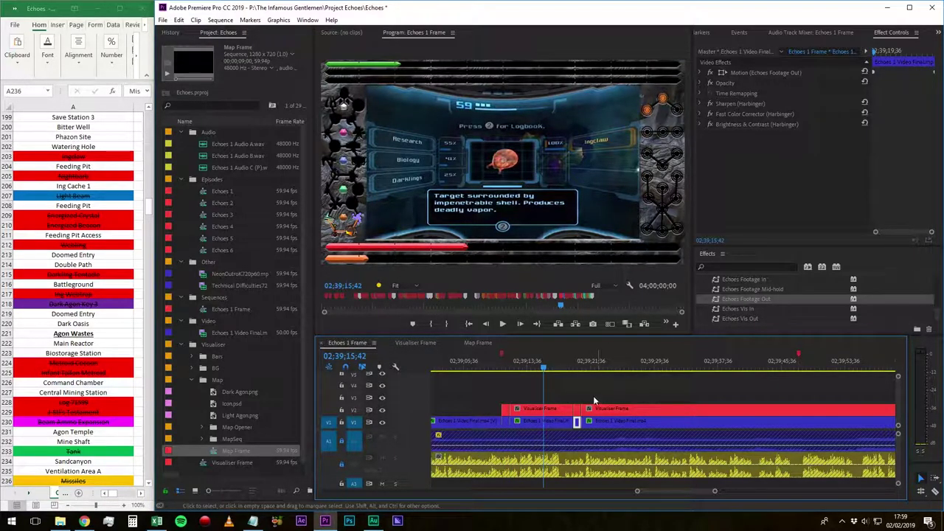
pyautogui.press('Right')
pyautogui.press('Right')
pyautogui.press('Right')
pyautogui.press('Right')
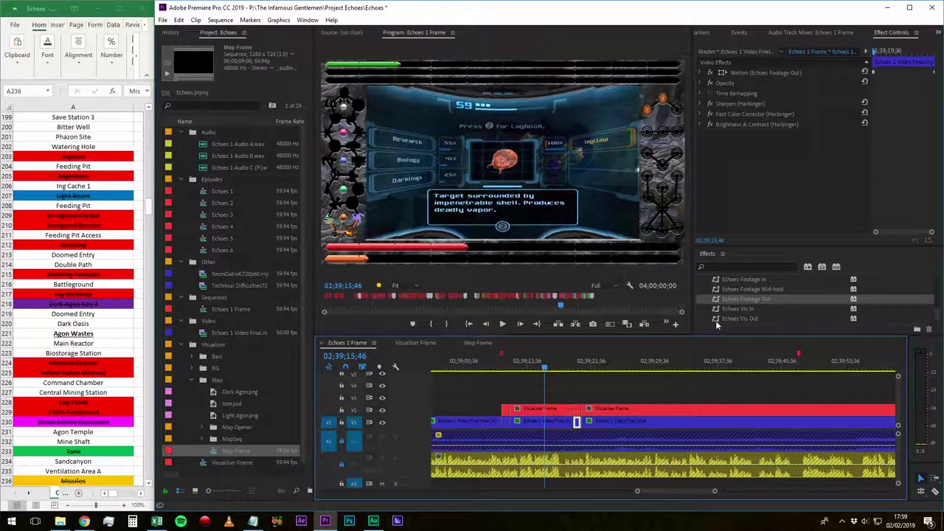
# - Apply Echoes Vis In and Echoes Vis Out to the opening and closing overlay pieces, and start the next Visualiser Frame clip at the following marker
pyautogui.moveTo(739, 310); pyautogui.dragTo(505, 410)
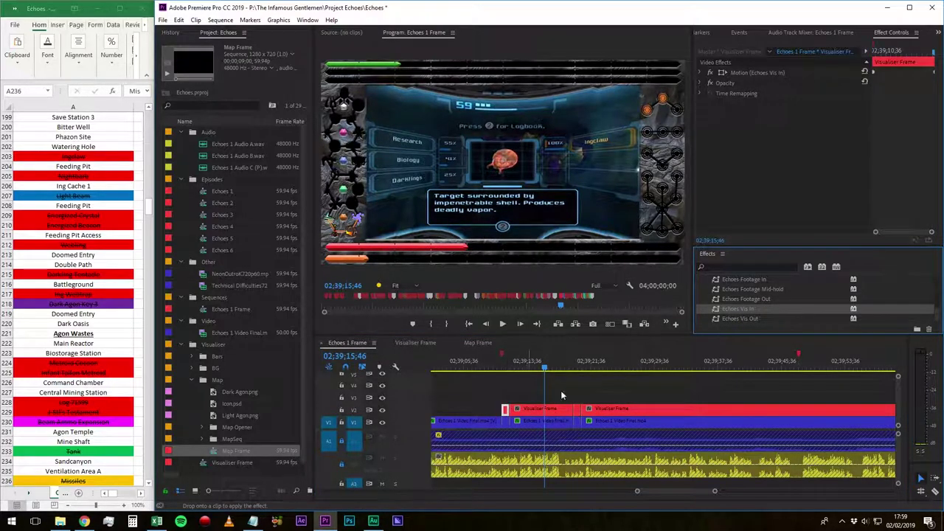
pyautogui.moveTo(767, 318); pyautogui.dragTo(798, 410)
pyautogui.moveTo(493, 372); pyautogui.dragTo(536, 398)
pyautogui.press('Right')
pyautogui.press('Right')
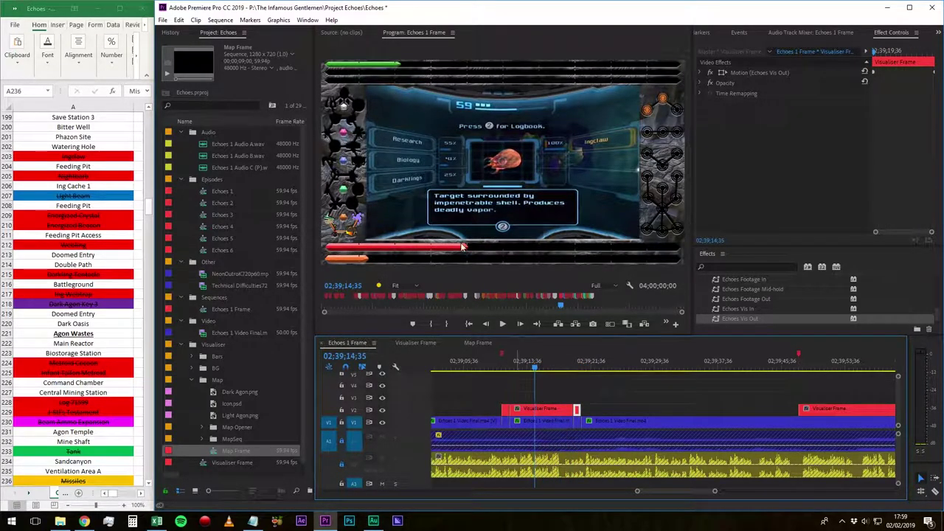
# - Cut the footage at the 02;39;47;44 marker and split all tracks at 02;39;56;44
pyautogui.click(602, 393)
pyautogui.hotkey('shift', 'm')
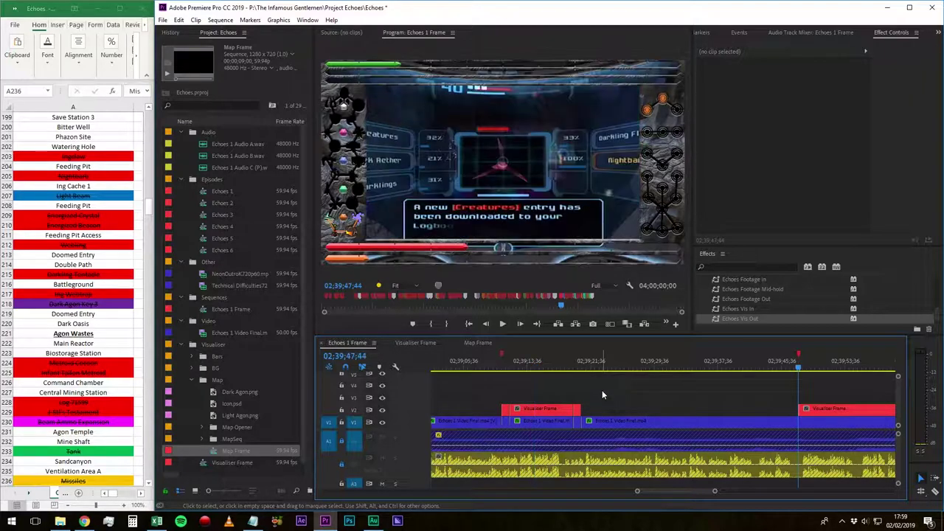
pyautogui.scroll(-4, 638, 399)
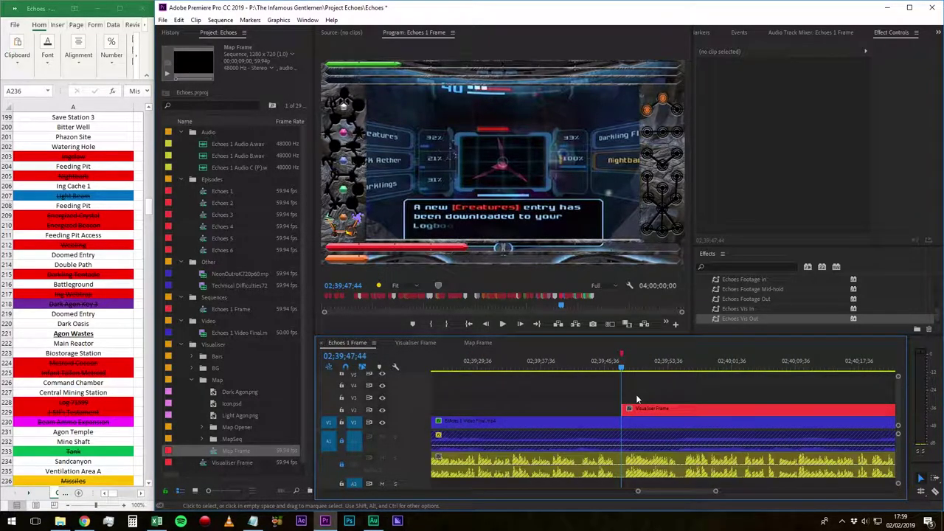
pyautogui.press('c')
pyautogui.click(546, 424)
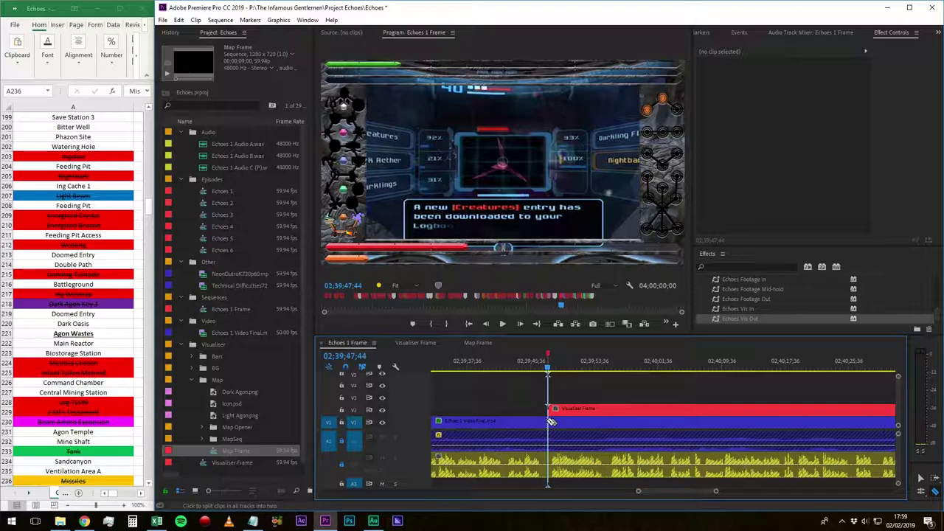
pyautogui.click(346, 356)
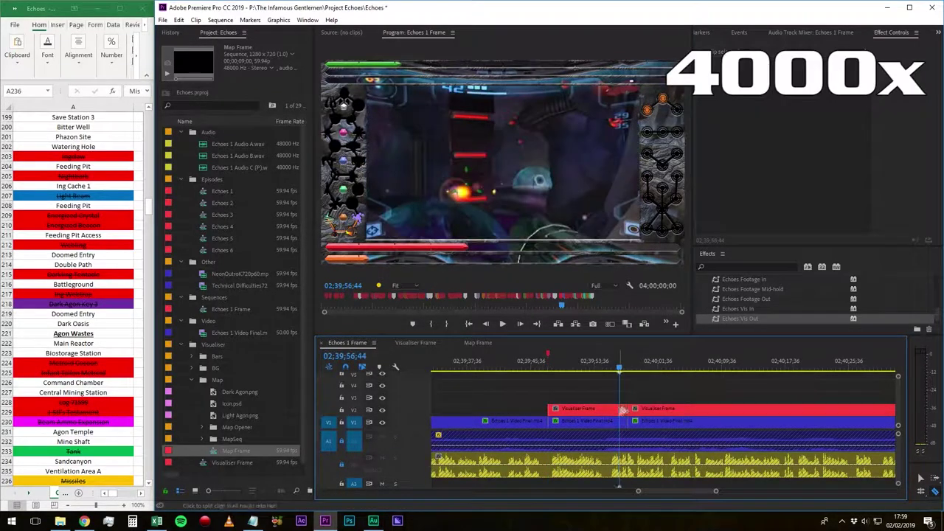
# - Apply the Echoes Vis Out, Echoes Vis In and Echoes Footage In presets to the overlay and footage pieces cut at the following markers
pyautogui.moveTo(740, 319); pyautogui.dragTo(680, 410)
pyautogui.moveTo(740, 319); pyautogui.dragTo(637, 410)
pyautogui.scroll(-5, 686, 398)
pyautogui.moveTo(739, 319); pyautogui.dragTo(699, 410)
pyautogui.scroll(-5, 664, 399)
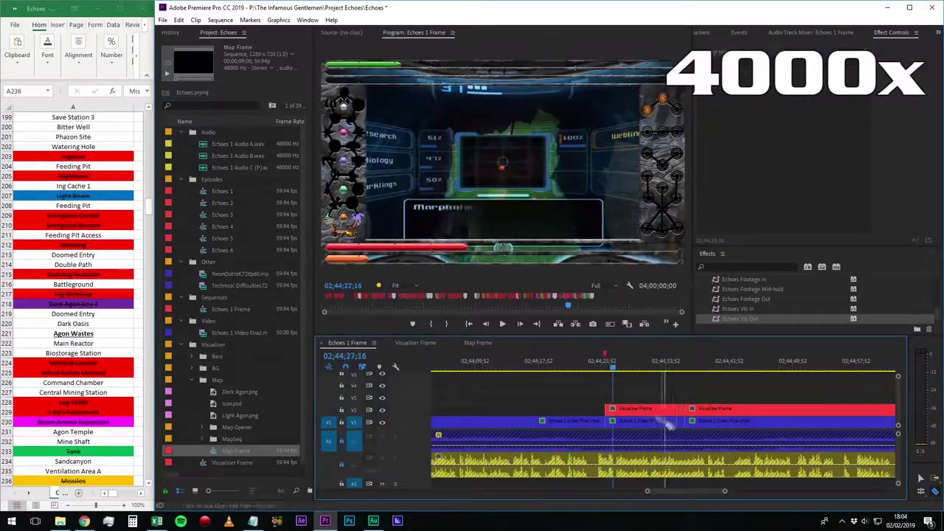
pyautogui.moveTo(737, 309)
pyautogui.mouseDown()
pyautogui.moveTo(606, 410)
pyautogui.moveTo(665, 410)
pyautogui.mouseUp()
pyautogui.moveTo(744, 279); pyautogui.dragTo(580, 422)
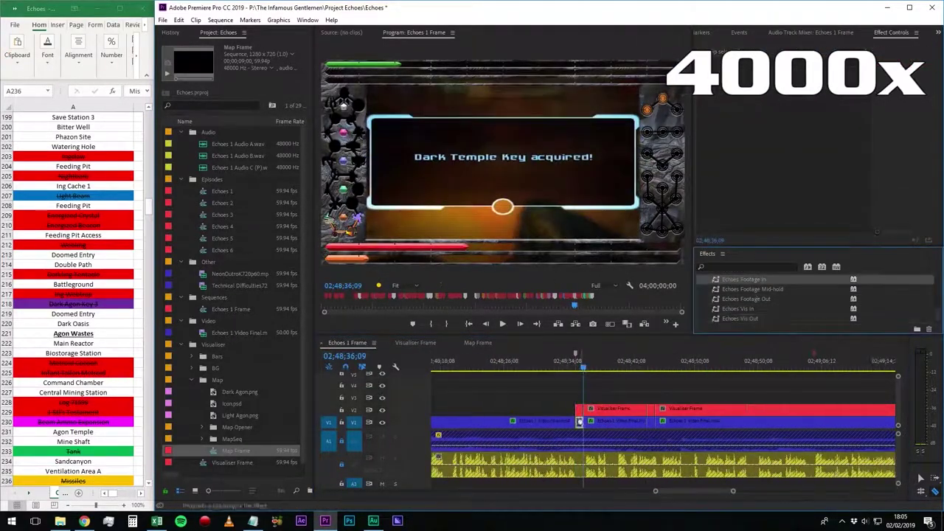
# - Apply Echoes Vis In and Echoes Vis Out to the next overlay pieces, and start the following Visualiser Frame clip past the Map Frame clip
pyautogui.rightClick(656, 410)
pyautogui.click(685, 329)
pyautogui.moveTo(738, 309); pyautogui.dragTo(567, 410)
pyautogui.moveTo(740, 318); pyautogui.dragTo(565, 410)
pyautogui.moveTo(843, 404); pyautogui.dragTo(849, 407)
pyautogui.scroll(-5, 727, 381)
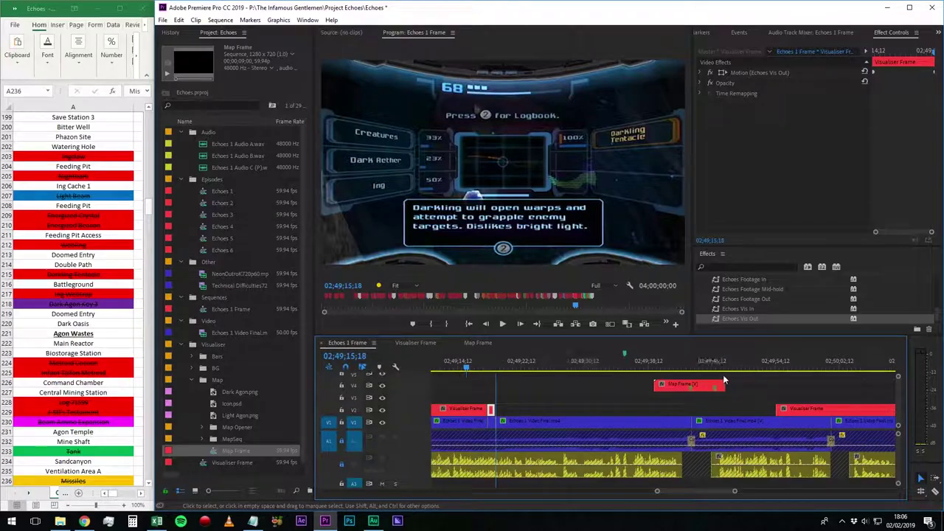
# - Examine the footage just before the Map Frame clip, around 02;49;31;36 to 02;49;35;47
pyautogui.click(612, 366)
pyautogui.click(583, 367)
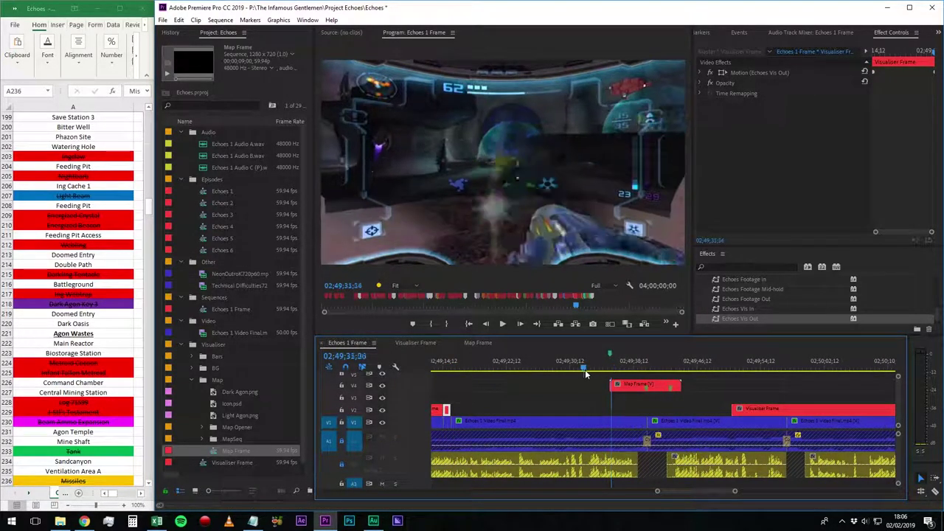
pyautogui.click(614, 368)
pyautogui.press('\\')
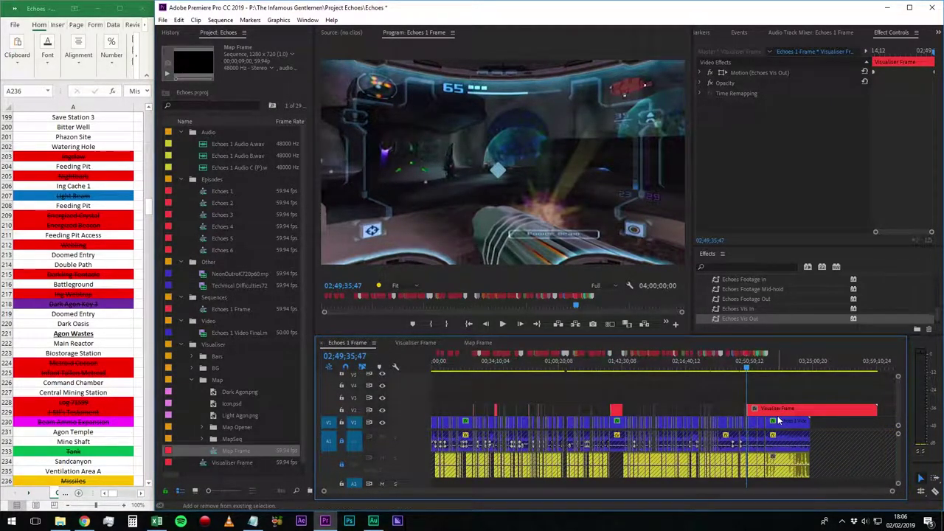
pyautogui.press('\\')
pyautogui.scroll(-3, 727, 372)
pyautogui.moveTo(563, 366)
pyautogui.mouseDown()
pyautogui.moveTo(600, 368)
pyautogui.moveTo(552, 375)
pyautogui.mouseUp()
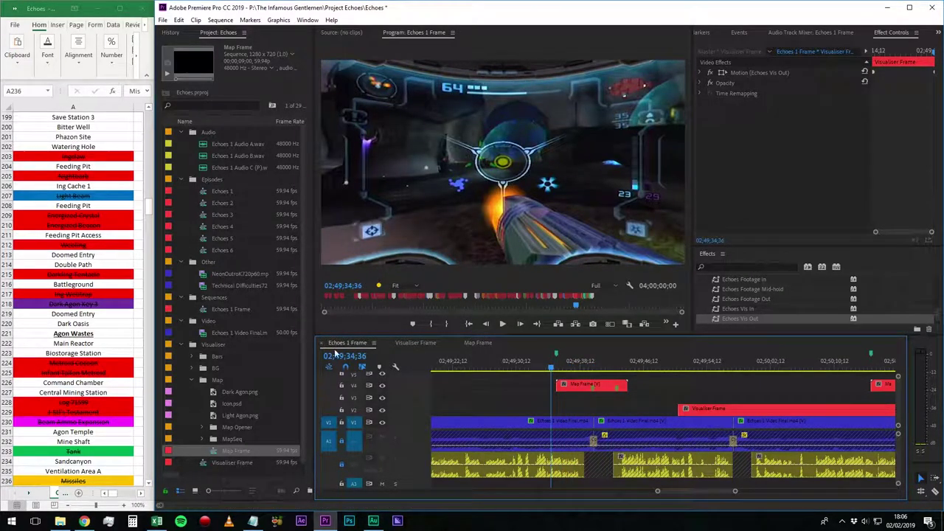
# - Duplicate the 5-1 map sequence in the MapSeq bin, rename the copy 7-1 and open it
pyautogui.click(202, 440)
pyautogui.click(230, 438)
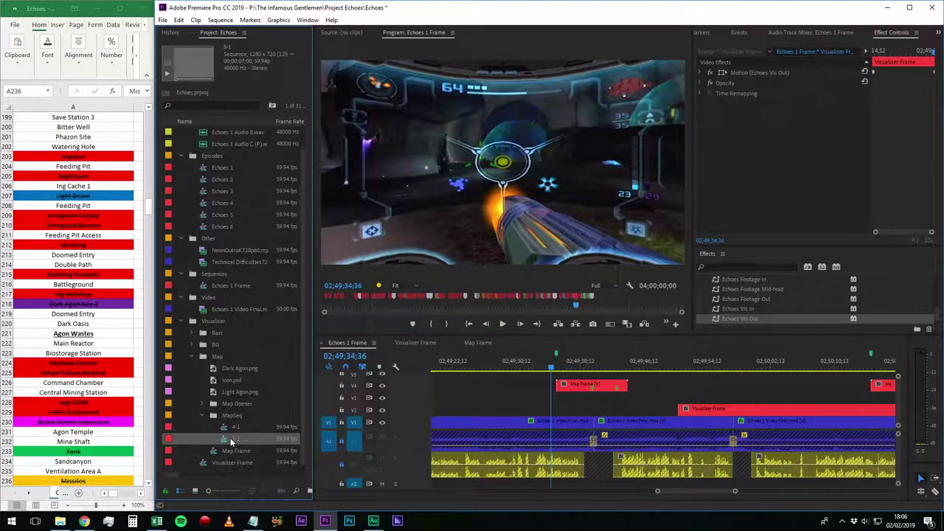
pyautogui.click(228, 419)
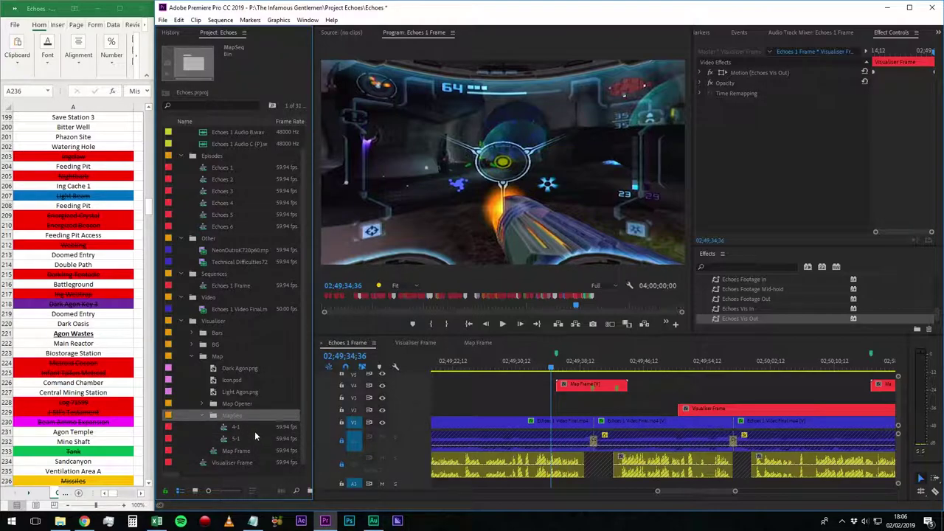
pyautogui.hotkey('ctrl', 'v')
pyautogui.click(235, 451)
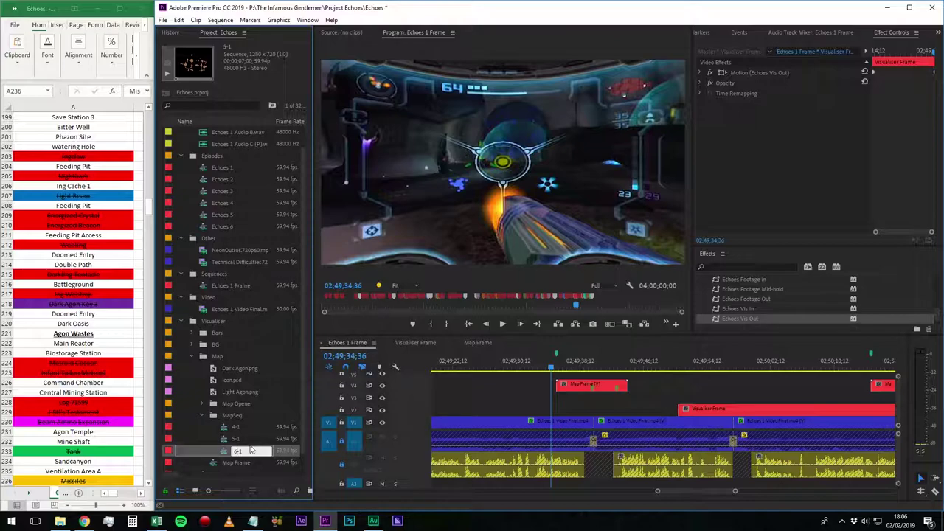
pyautogui.write('6')
pyautogui.press('Return')
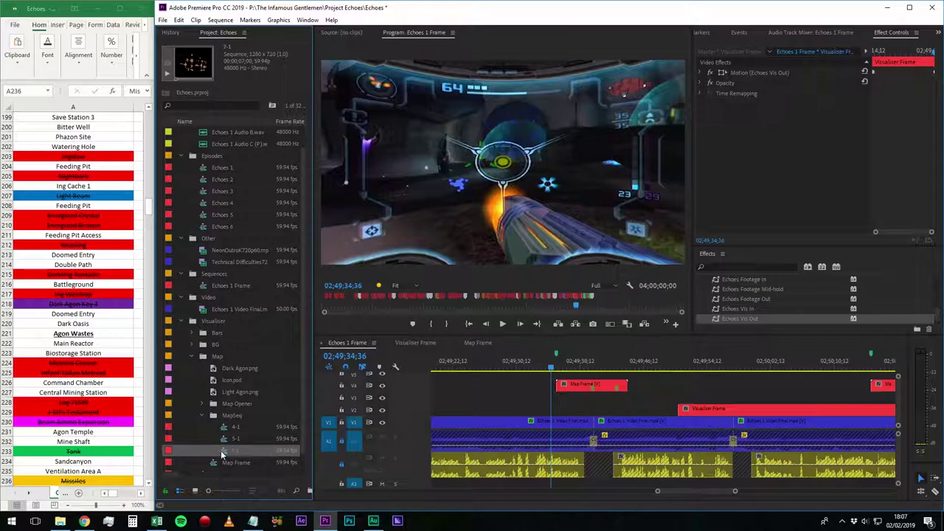
pyautogui.doubleClick(228, 455)
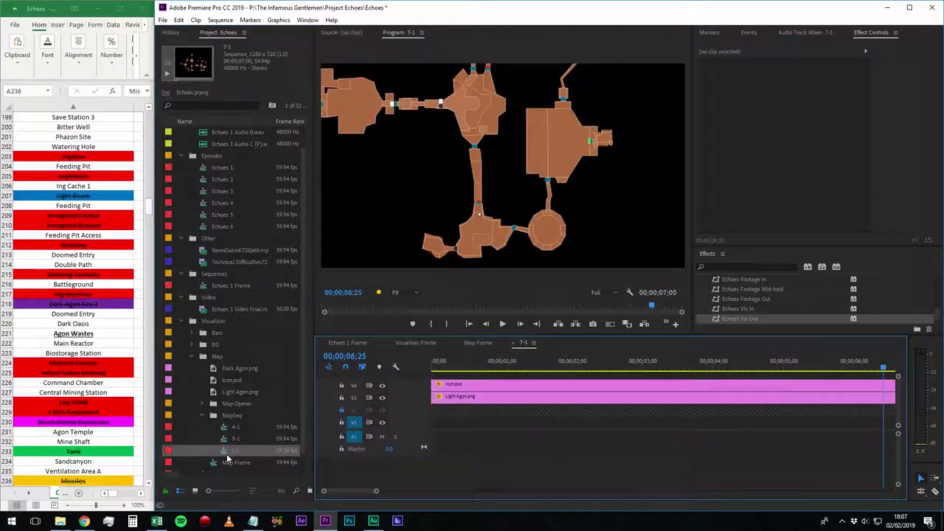
# - Examine the Icon.psd clip's motion keyframes in sequence 7-1 around 00;00;01;30
pyautogui.moveTo(542, 362)
pyautogui.mouseDown()
pyautogui.moveTo(437, 362)
pyautogui.moveTo(536, 362)
pyautogui.mouseUp()
pyautogui.click(527, 383)
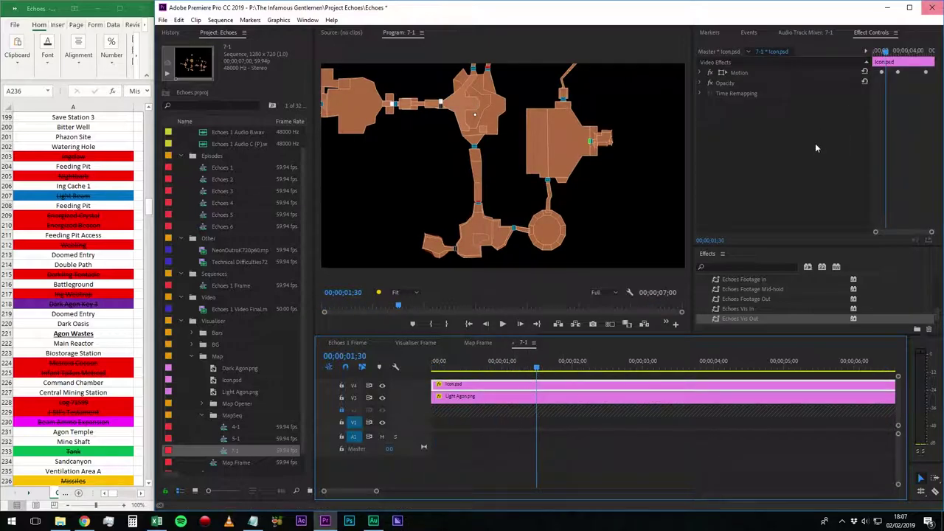
pyautogui.click(700, 73)
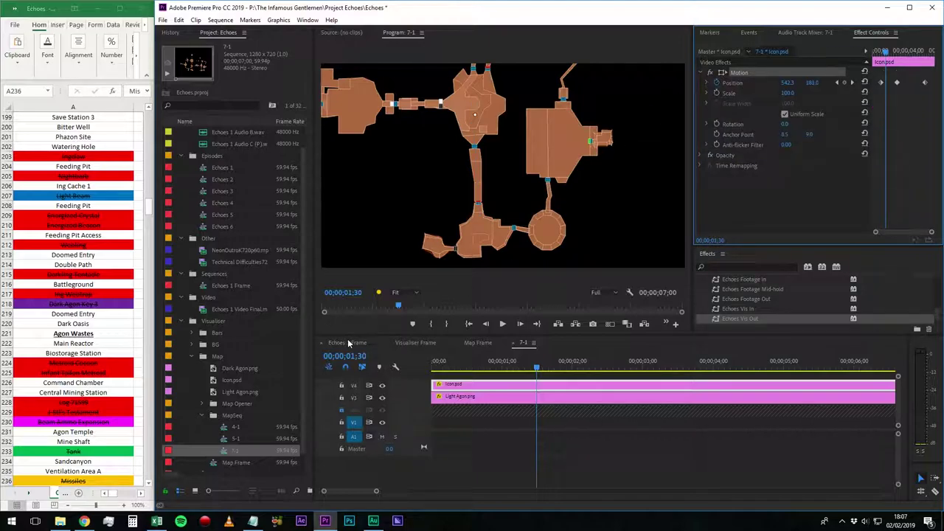
pyautogui.click(349, 343)
pyautogui.click(478, 345)
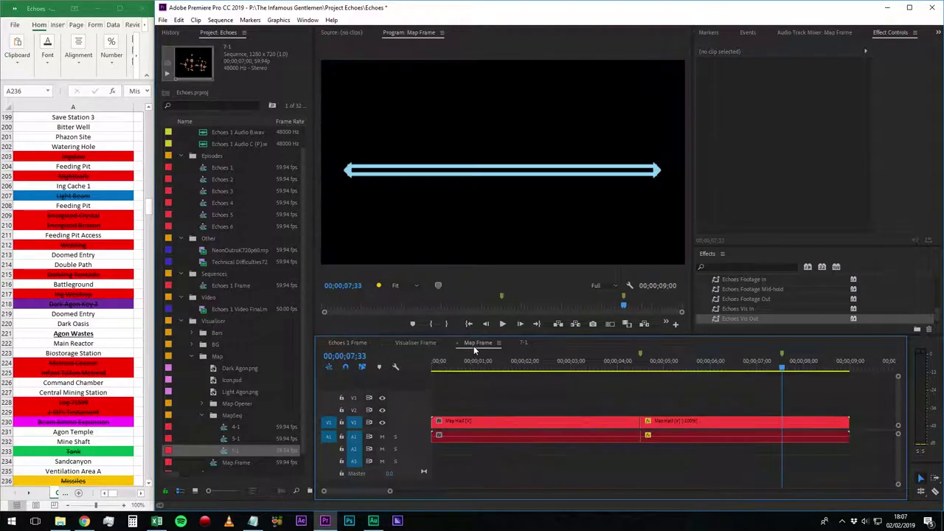
pyautogui.click(415, 343)
pyautogui.click(523, 344)
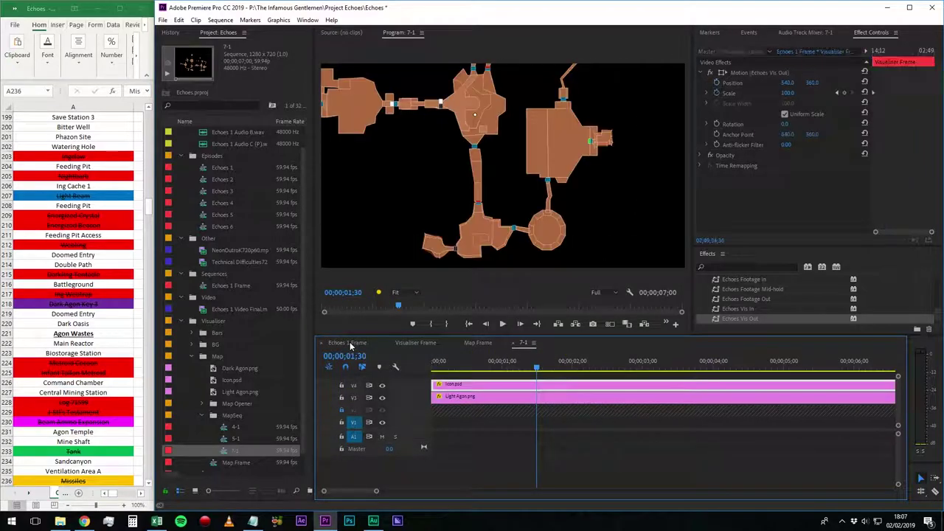
# - Read the name of the 02;49;35;15 marker in the Echoes 1 Frame sequence
pyautogui.click(350, 343)
pyautogui.click(657, 383)
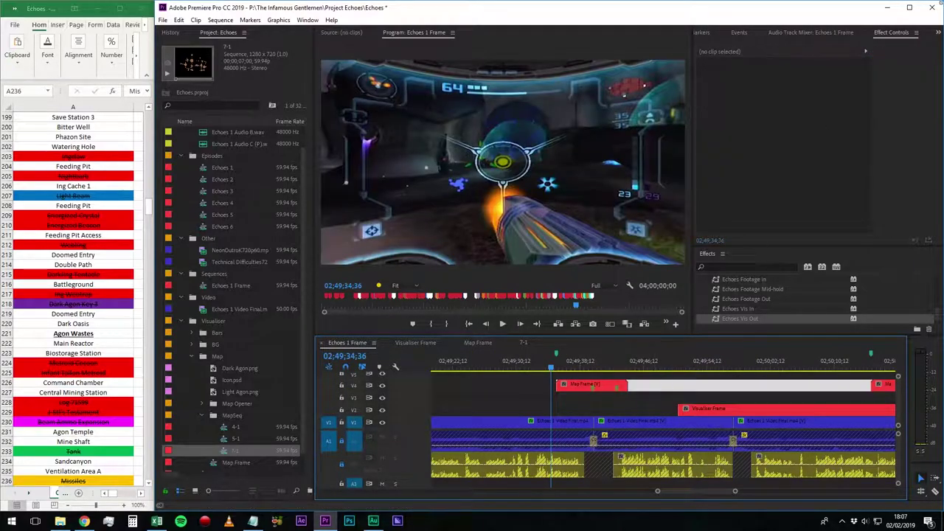
pyautogui.click(702, 33)
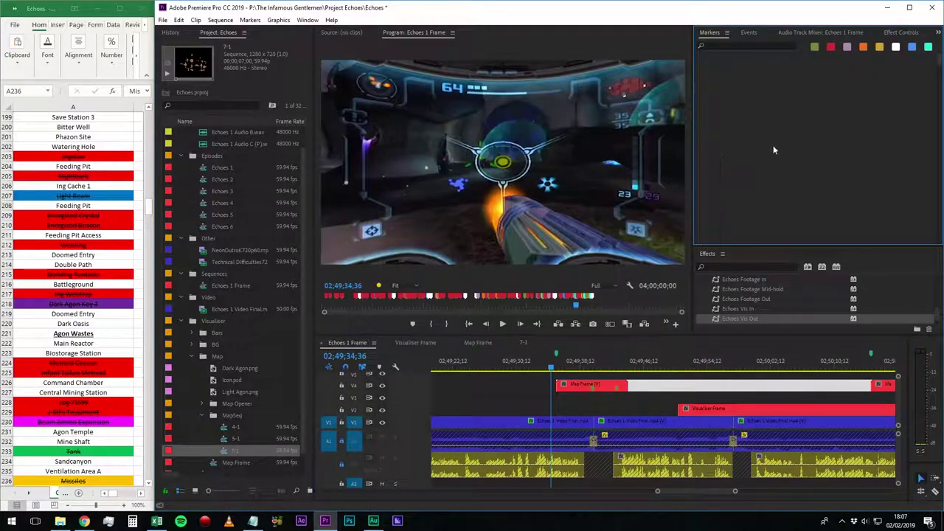
pyautogui.click(654, 347)
pyautogui.hotkey('shift', 'm')
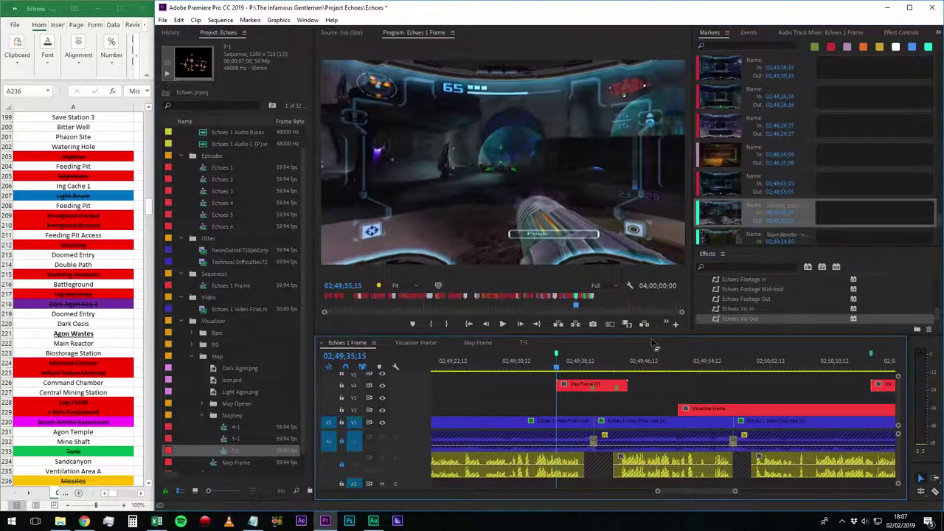
pyautogui.doubleClick(714, 207)
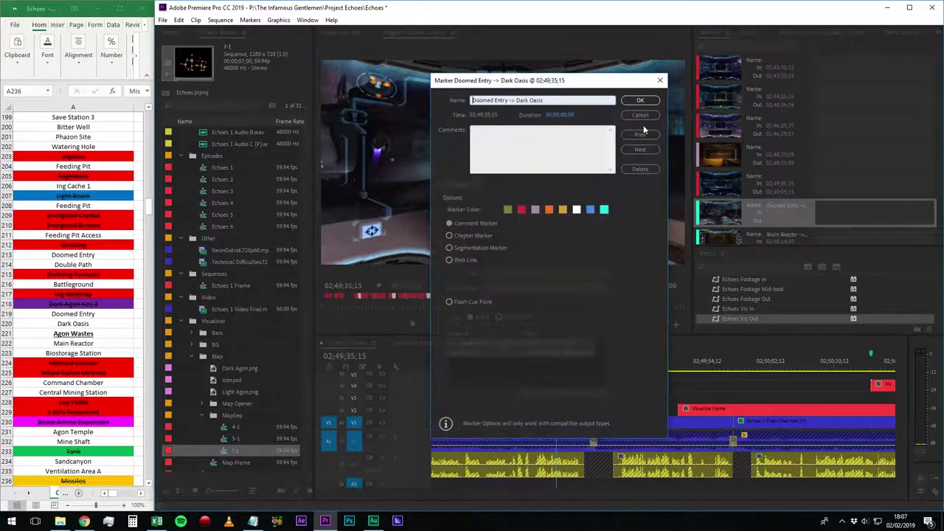
pyautogui.click(641, 115)
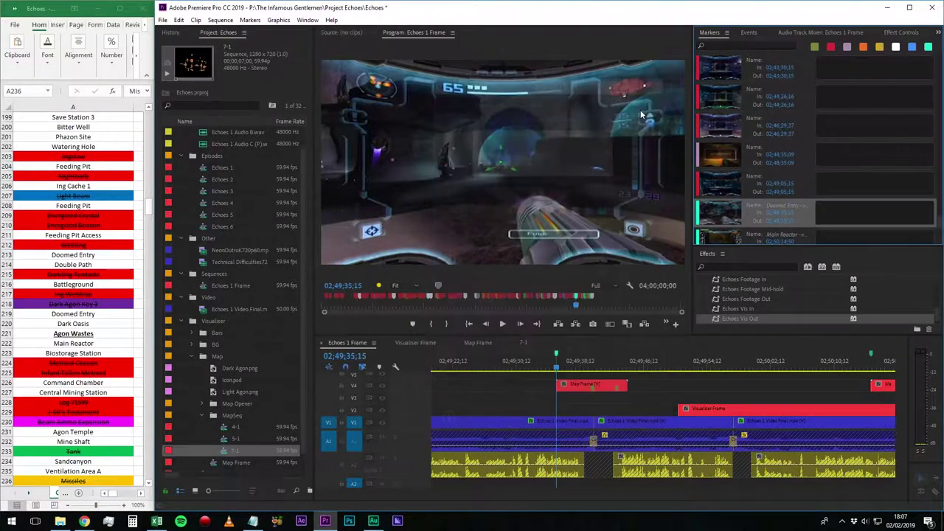
# - In sequence 7-1, hide the icon track and replace the Light Agon.png clip with Dark Agon.png from the bin
pyautogui.click(525, 343)
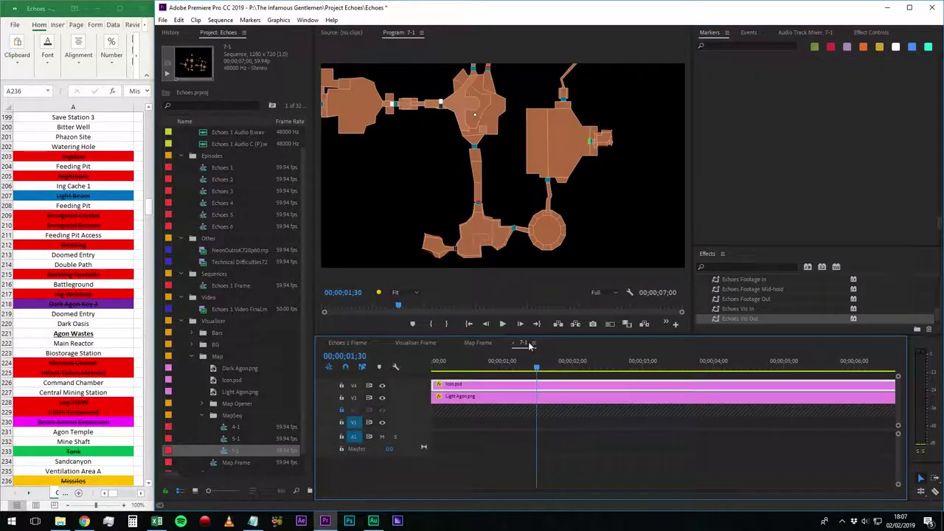
pyautogui.click(382, 385)
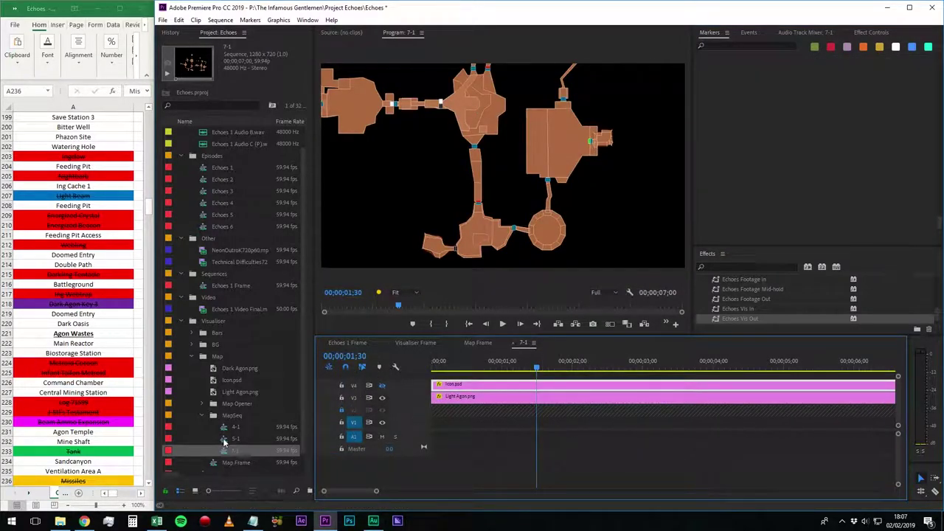
pyautogui.click(242, 369)
pyautogui.rightClick(463, 399)
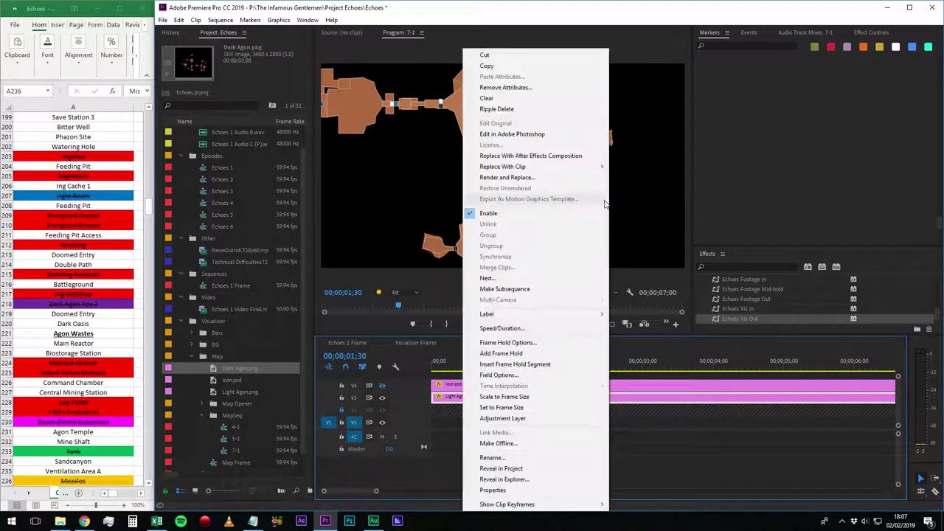
pyautogui.moveTo(576, 168)
pyautogui.click(642, 185)
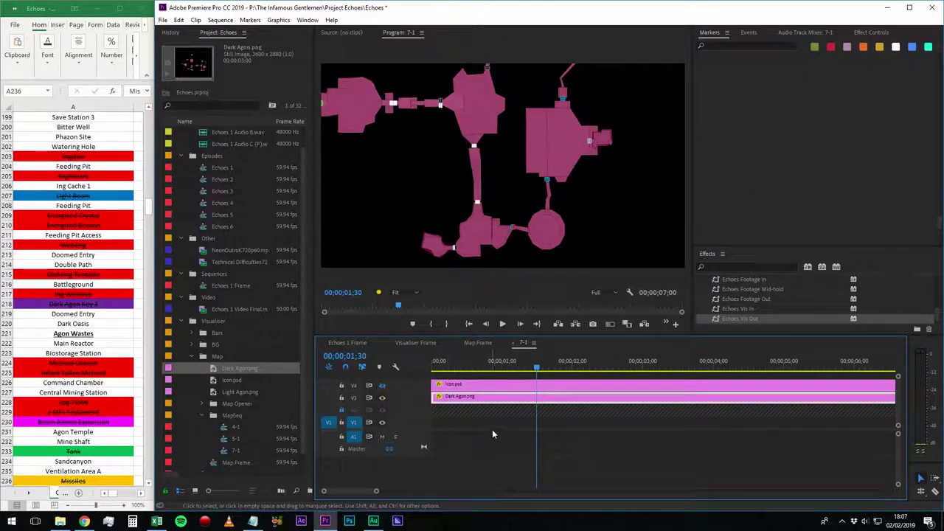
# - Set the vertical position of the Dark Agon.png map to 251 at both its 00;00;01;00 and 00;00;06;00 keyframes
pyautogui.moveTo(497, 366)
pyautogui.mouseDown()
pyautogui.moveTo(474, 372)
pyautogui.moveTo(537, 377)
pyautogui.moveTo(503, 373)
pyautogui.mouseUp()
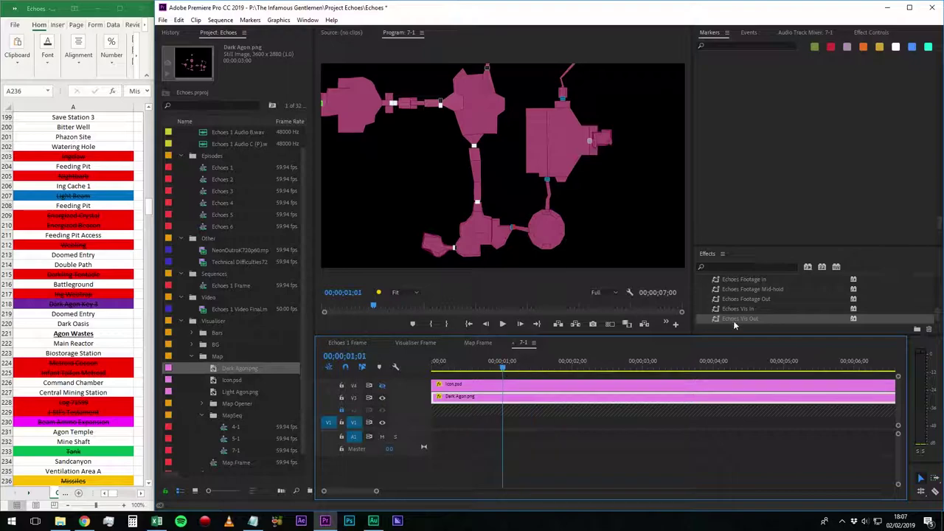
pyautogui.click(872, 33)
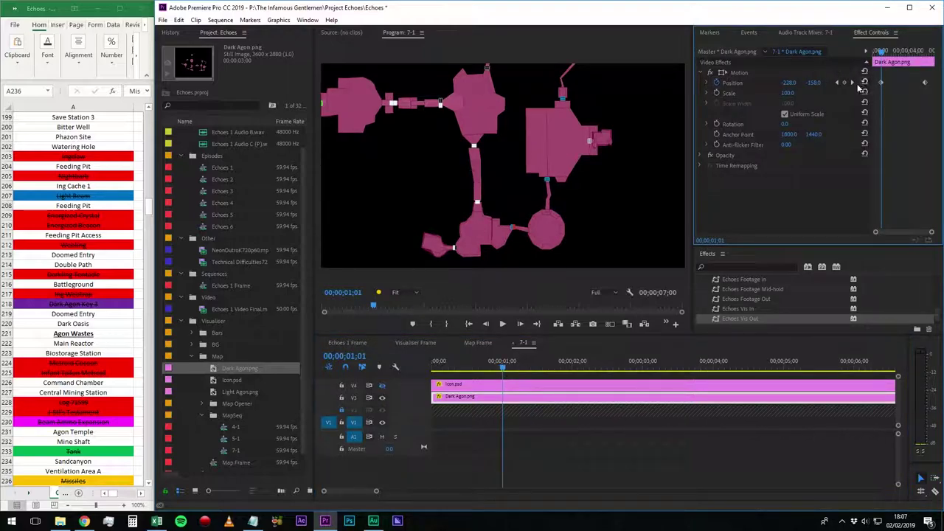
pyautogui.click(836, 82)
pyautogui.moveTo(802, 85); pyautogui.dragTo(854, 85)
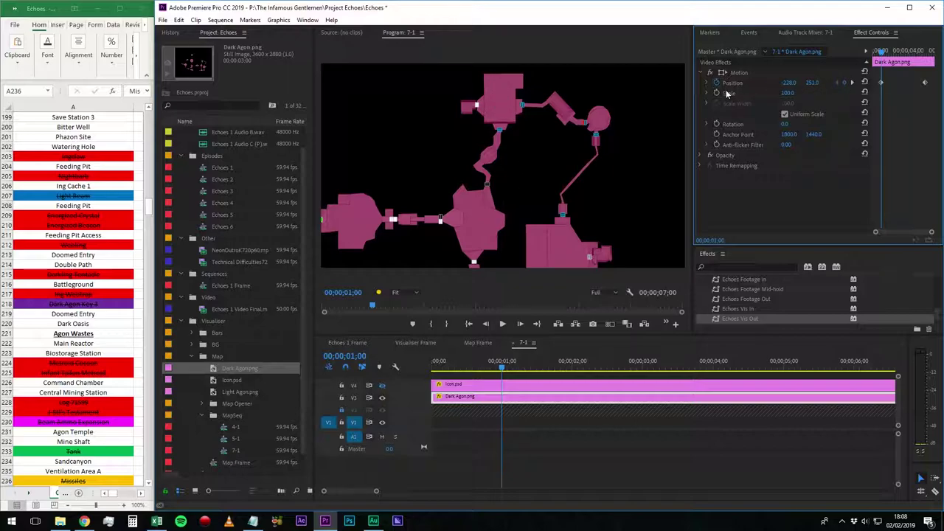
pyautogui.click(853, 81)
pyautogui.click(811, 83)
pyautogui.write('25')
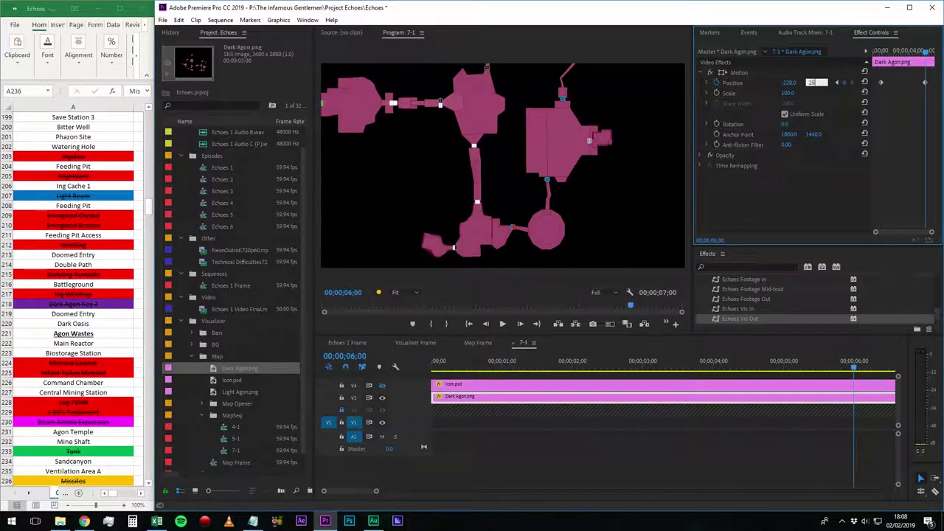
pyautogui.write('1')
pyautogui.press('Return')
# - Show the icon track again and delete the Icon.psd clip's middle position keyframe at 00;00;02;50
pyautogui.moveTo(733, 374); pyautogui.dragTo(466, 378)
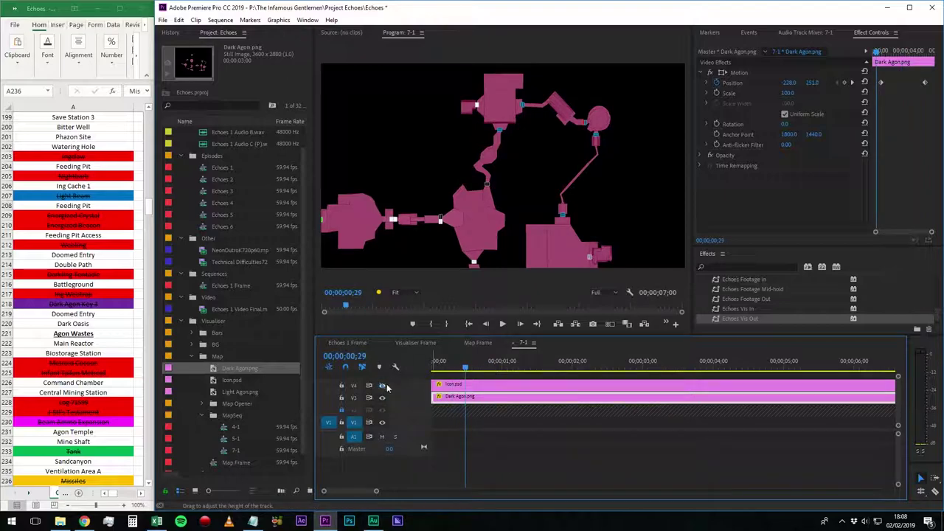
pyautogui.click(455, 385)
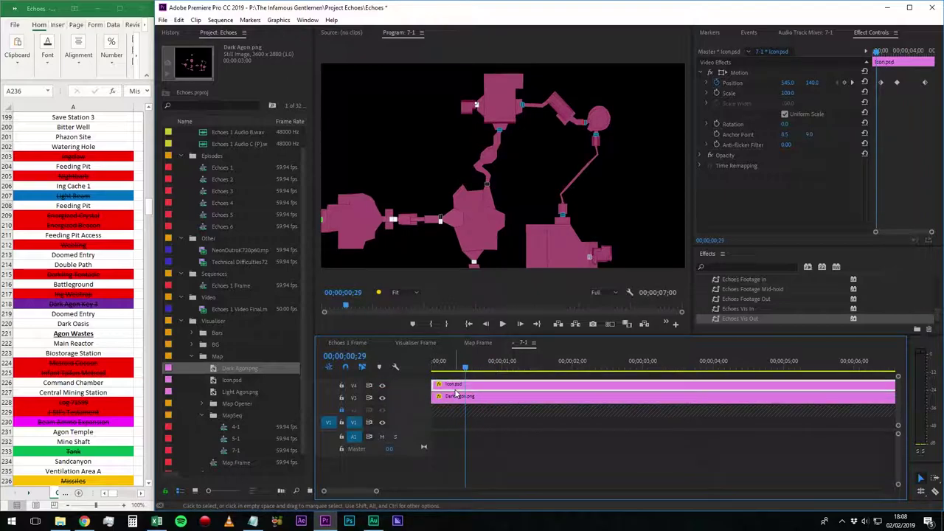
pyautogui.click(854, 83)
pyautogui.click(852, 83)
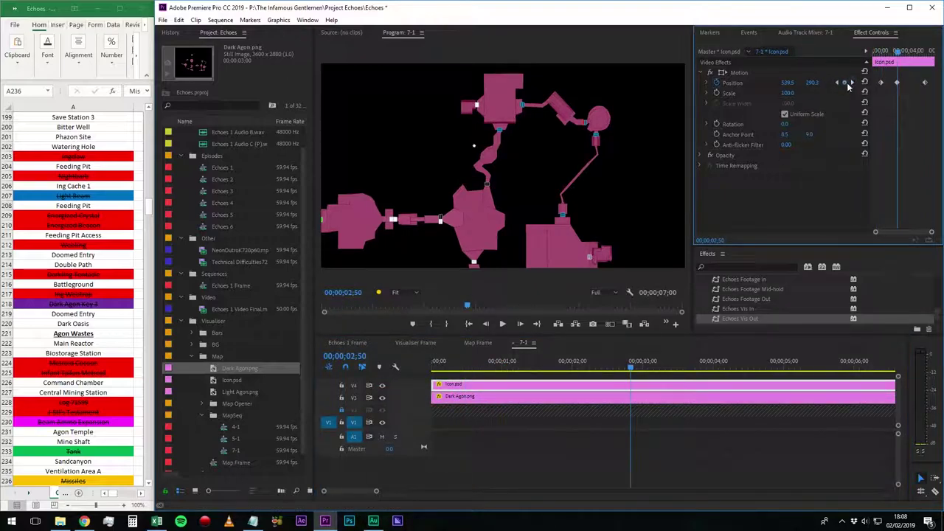
pyautogui.click(836, 83)
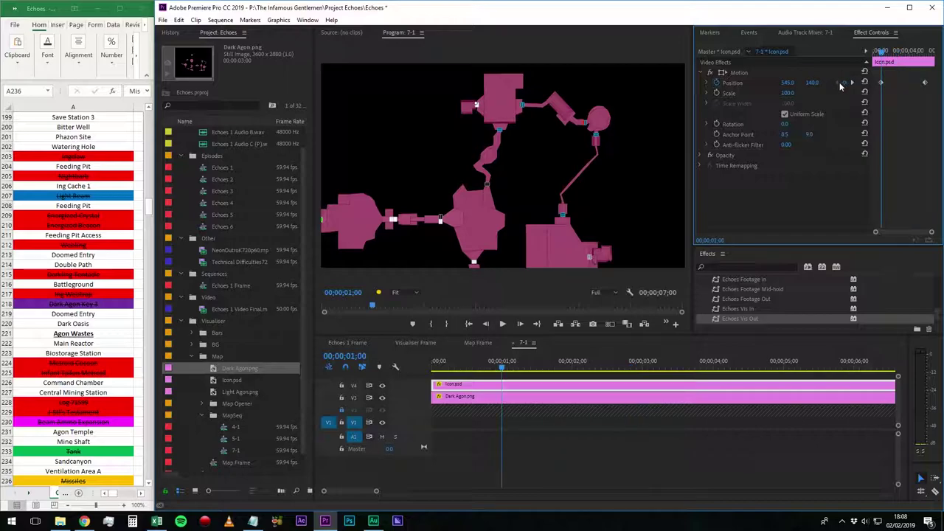
# - Reposition the icon at its 00;00;01;00 keyframe and set its position to 627, 212 at the 00;00;06;00 keyframe
pyautogui.moveTo(506, 104); pyautogui.dragTo(494, 125)
pyautogui.click(853, 81)
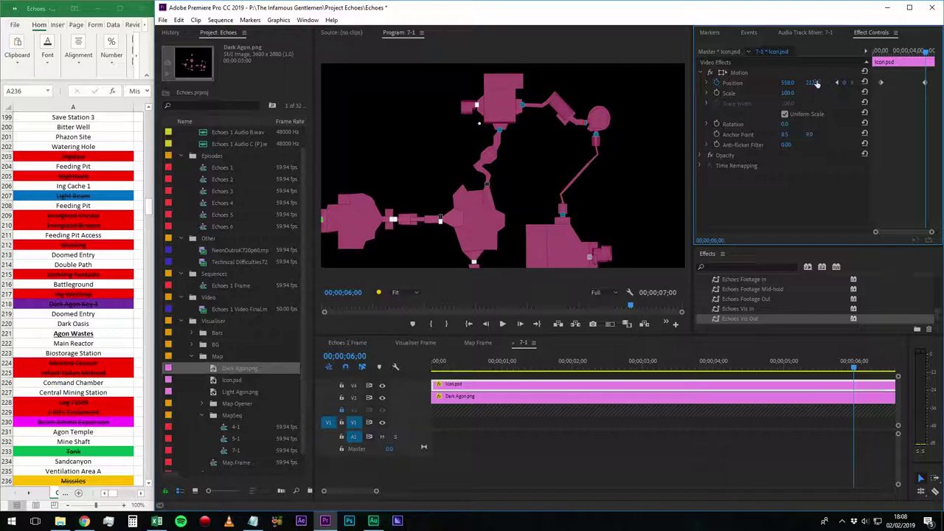
pyautogui.moveTo(788, 83); pyautogui.dragTo(808, 83)
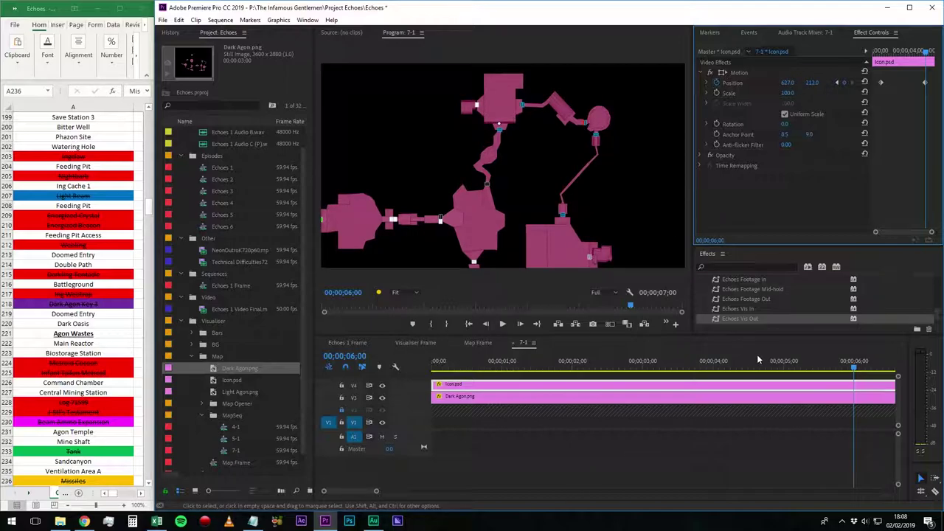
# - Add a position keyframe to the icon at 00;00;02;38 and adjust its vertical position to match the map route
pyautogui.moveTo(856, 366); pyautogui.dragTo(619, 369)
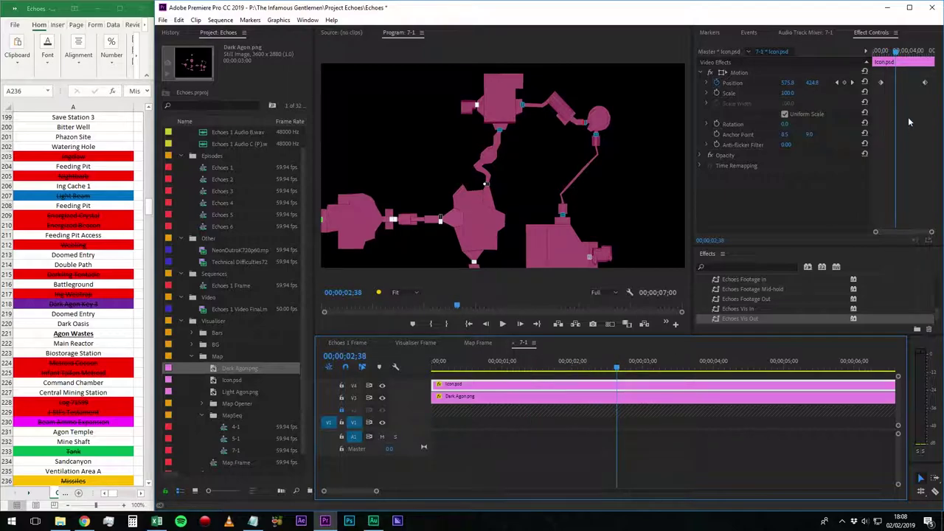
pyautogui.click(845, 82)
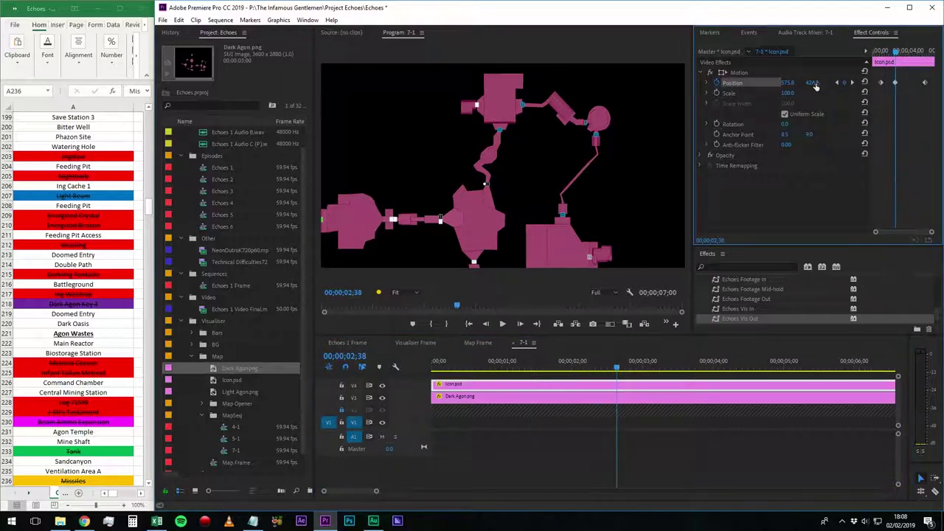
pyautogui.moveTo(817, 83); pyautogui.dragTo(794, 85)
# - Add another position keyframe to the icon at 00;00;03;32
pyautogui.scroll(-20, 522, 154)
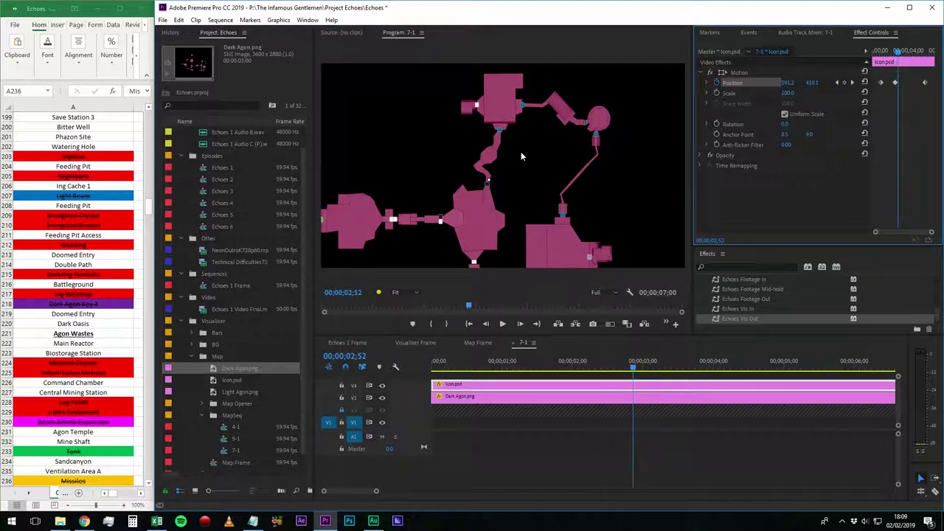
pyautogui.press('Right')
pyautogui.press('Right')
pyautogui.press('Right')
pyautogui.press('Right')
pyautogui.press('Right')
pyautogui.click(844, 82)
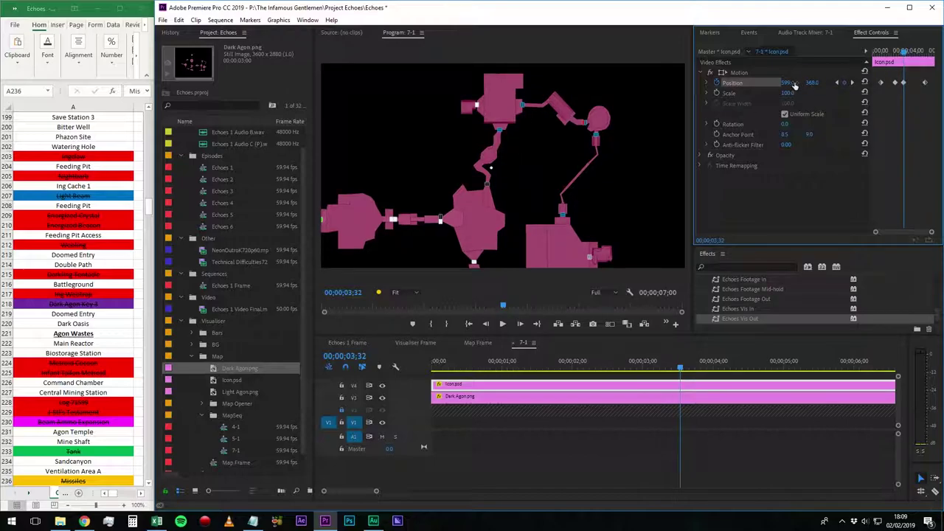
# - Check the icon's path back to 00;00;03;09 and change the spatial interpolation of its position keyframes
pyautogui.press('Left')
pyautogui.press('Left')
pyautogui.press('Left')
pyautogui.press('Left')
pyautogui.press('Left')
pyautogui.press('Left')
pyautogui.press('Left')
pyautogui.press('Left')
pyautogui.press('Left')
pyautogui.press('Left')
pyautogui.press('Left')
pyautogui.press('Left')
pyautogui.press('Left')
pyautogui.press('Left')
pyautogui.press('Left')
pyautogui.press('Left')
pyautogui.press('Left')
pyautogui.press('Left')
pyautogui.press('Left')
pyautogui.press('Left')
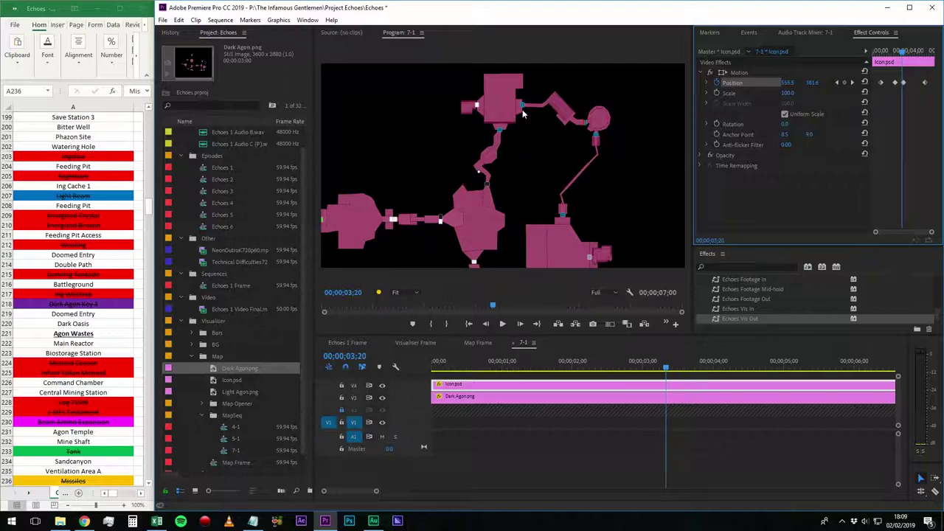
pyautogui.rightClick(894, 83)
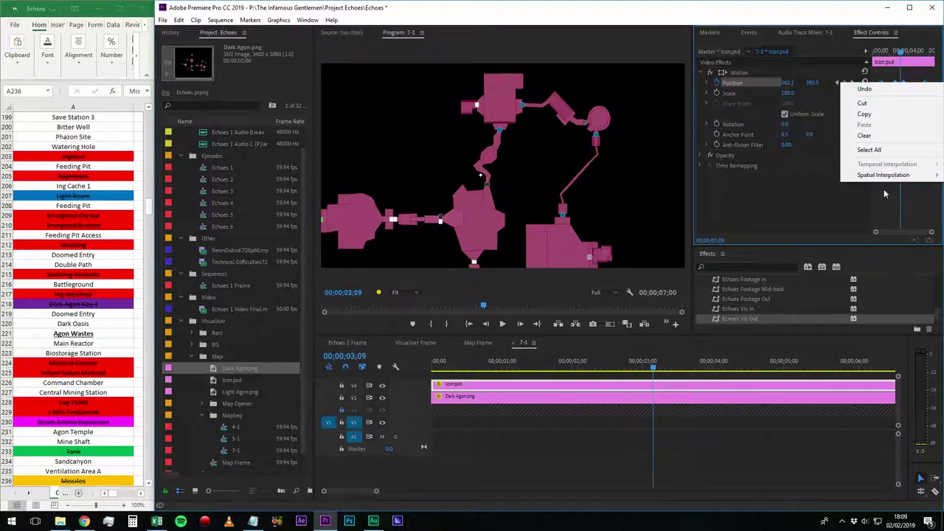
pyautogui.moveTo(885, 177)
pyautogui.click(811, 185)
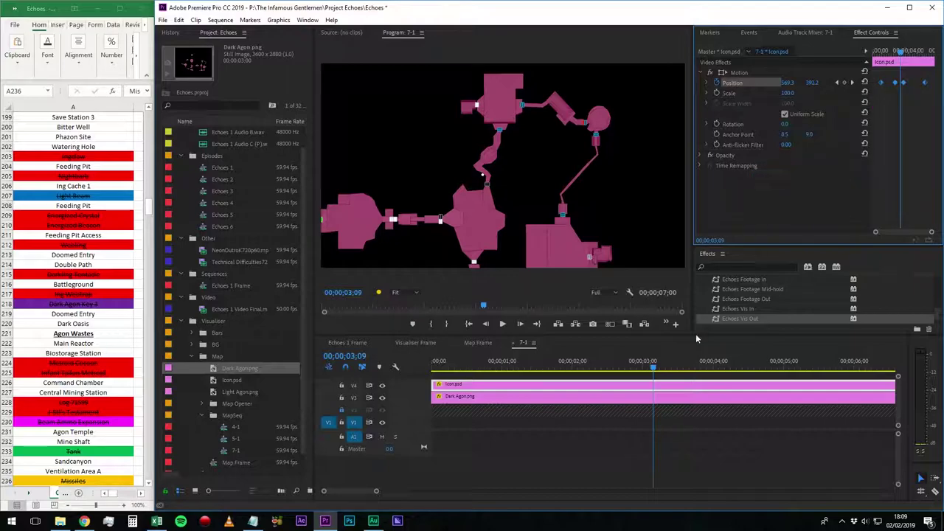
# - Add a position keyframe to the icon at 00;00;02;56 and adjust its position to follow the map route
pyautogui.moveTo(641, 363)
pyautogui.mouseDown()
pyautogui.moveTo(613, 363)
pyautogui.moveTo(640, 363)
pyautogui.mouseUp()
pyautogui.click(882, 94)
pyautogui.click(844, 83)
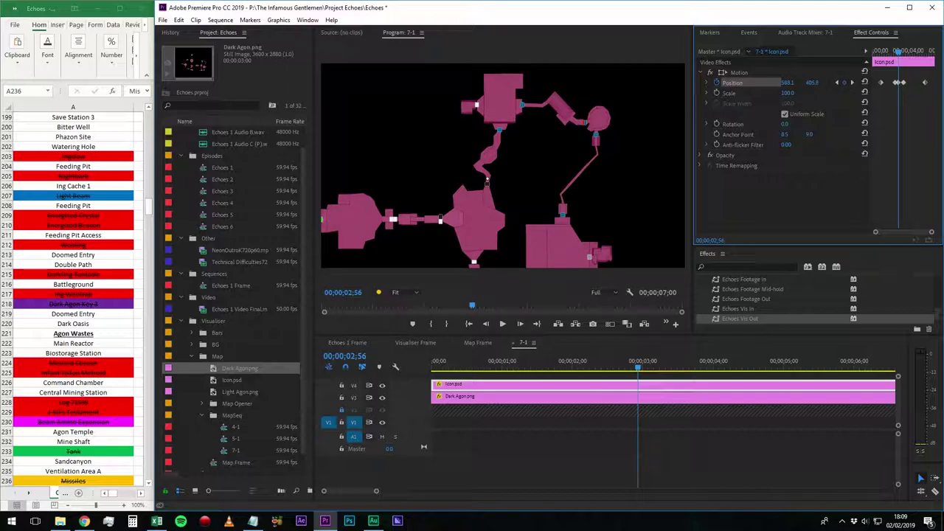
# - Check the icon's path backwards from 00;00;02;56 for alignment with the map route
pyautogui.press('Left')
pyautogui.press('Left')
pyautogui.press('Left')
pyautogui.press('Left')
pyautogui.hotkey('shift', 'Left')
pyautogui.hotkey('shift', 'Left')
pyautogui.hotkey('shift', 'Left')
pyautogui.hotkey('shift', 'Left')
pyautogui.hotkey('shift', 'Left')
pyautogui.hotkey('shift', 'Left')
pyautogui.hotkey('shift', 'Left')
pyautogui.hotkey('shift', 'Left')
pyautogui.hotkey('shift', 'Left')
pyautogui.hotkey('shift', 'Left')
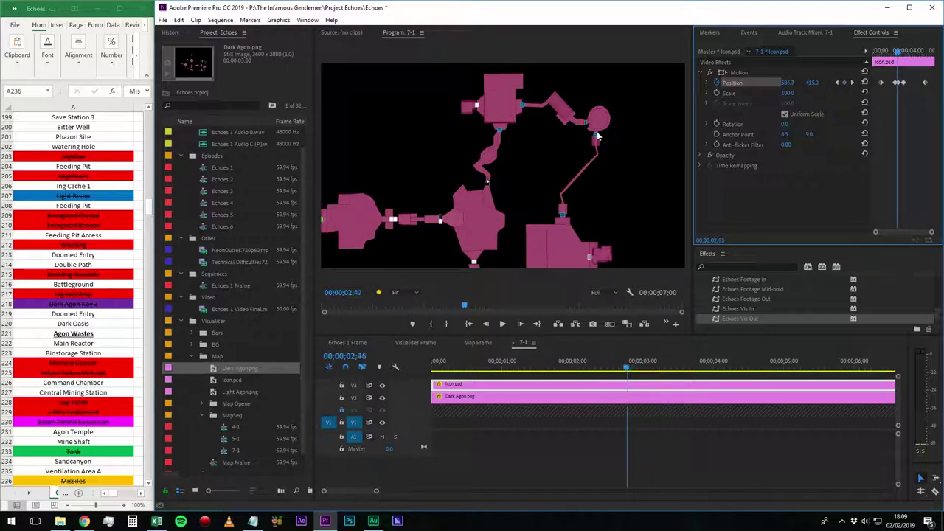
# - Add a position keyframe to the icon at 00;00;03;17 and adjust its position to match the route
pyautogui.press('Right')
pyautogui.press('Right')
pyautogui.press('Right')
pyautogui.press('Right')
pyautogui.press('Right')
pyautogui.press('Right')
pyautogui.press('Right')
pyautogui.press('Right')
pyautogui.press('Right')
pyautogui.press('Right')
pyautogui.press('Right')
pyautogui.press('Right')
pyautogui.press('Right')
pyautogui.press('Right')
pyautogui.press('Right')
pyautogui.press('Right')
pyautogui.press('Right')
pyautogui.press('Right')
pyautogui.press('Right')
pyautogui.press('Right')
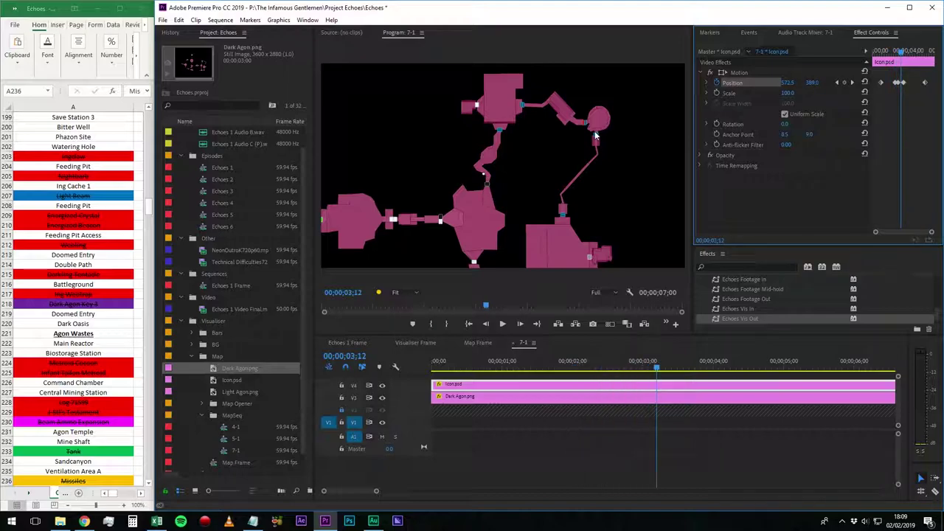
pyautogui.scroll(-3, 596, 135)
pyautogui.scroll(6, 595, 135)
pyautogui.scroll(-2, 595, 135)
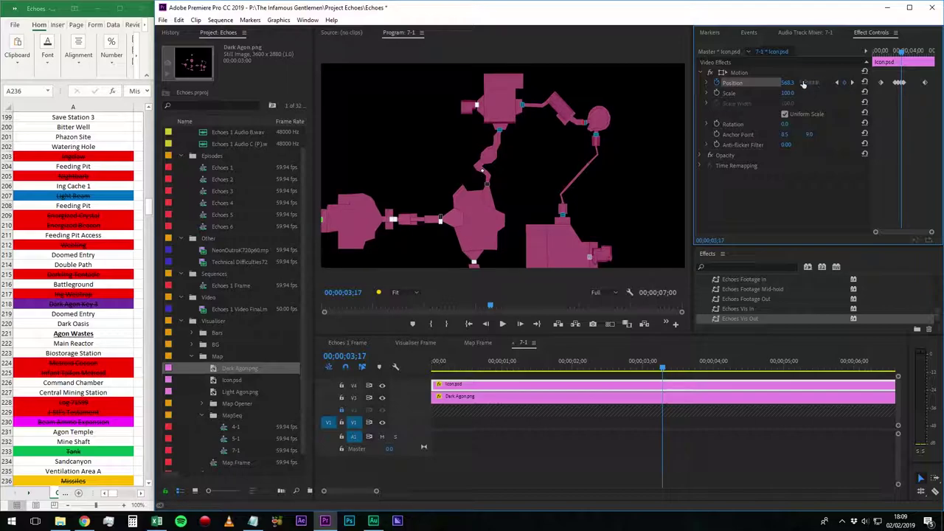
# - Examine the icon's movement frame by frame back from 00;00;03;17 to just after 00;00;03;00
pyautogui.press('Left')
pyautogui.press('Left')
pyautogui.press('Left')
pyautogui.press('Left')
pyautogui.press('Left')
pyautogui.press('Left')
pyautogui.press('Left')
pyautogui.press('Left')
pyautogui.press('Left')
pyautogui.press('Left')
pyautogui.press('Left')
pyautogui.press('Left')
pyautogui.press('Left')
pyautogui.press('Left')
pyautogui.press('Left')
pyautogui.press('Left')
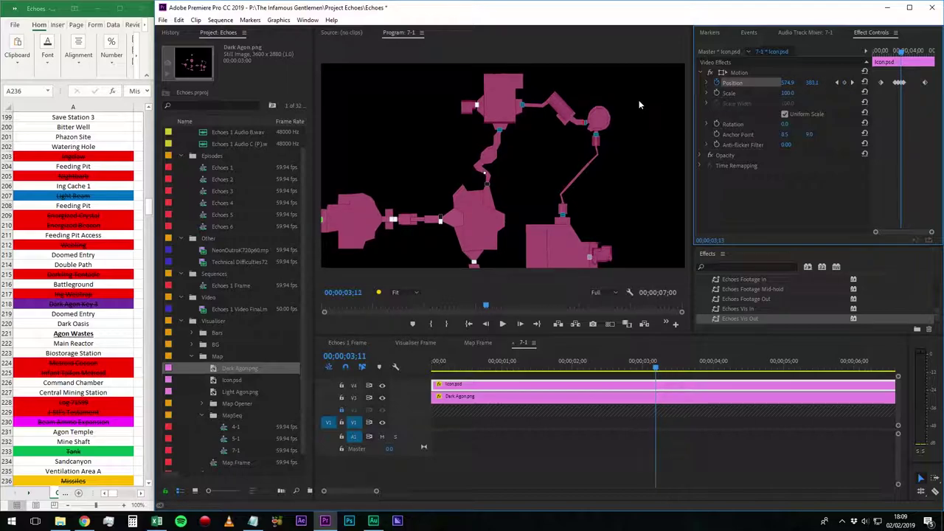
# - Save the project and move the playhead to 00;00;04;52 in the 7-1 sequence
pyautogui.click(774, 399)
pyautogui.hotkey('ctrl', 's')
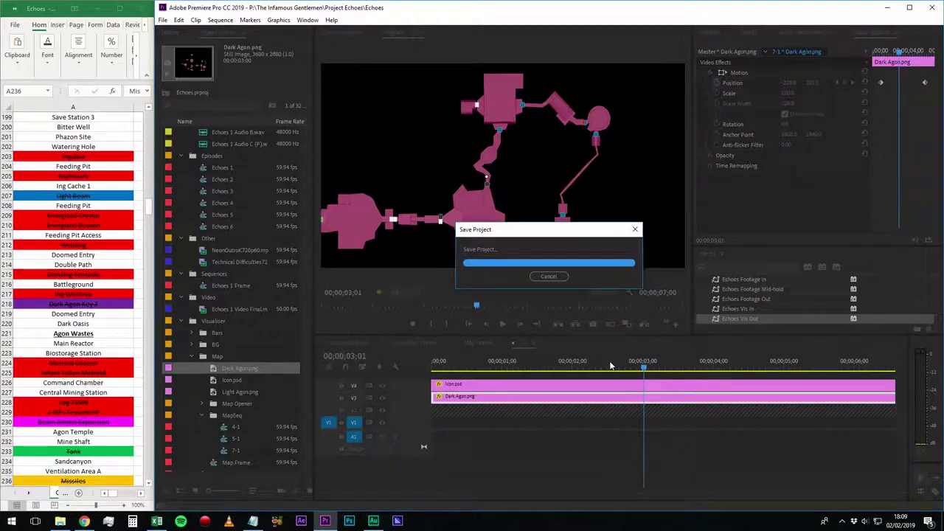
pyautogui.moveTo(641, 367); pyautogui.dragTo(775, 372)
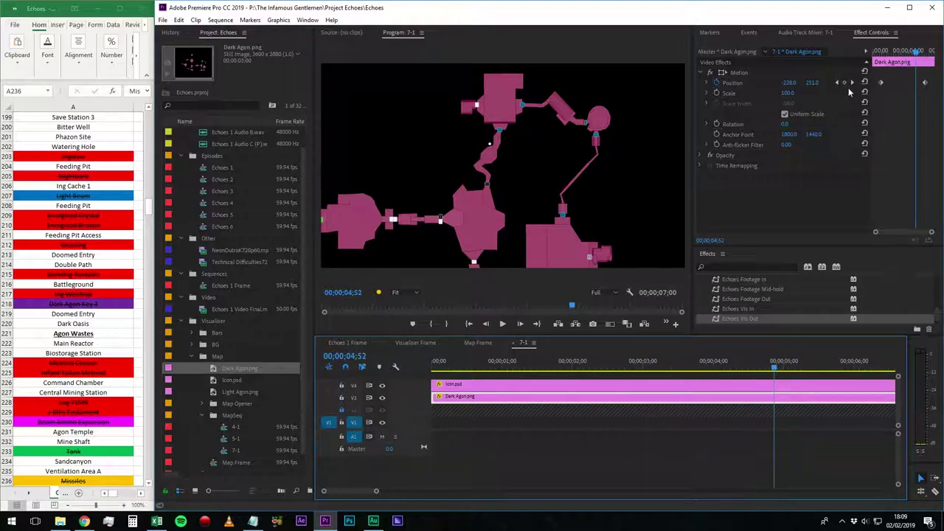
pyautogui.click(845, 82)
pyautogui.moveTo(792, 83); pyautogui.dragTo(793, 83)
pyautogui.hotkey('ctrl', 'z')
# - Add a position keyframe to the icon at 00;00;04;52, adjust it to the route and check the path through 00;00;06;29
pyautogui.click(783, 384)
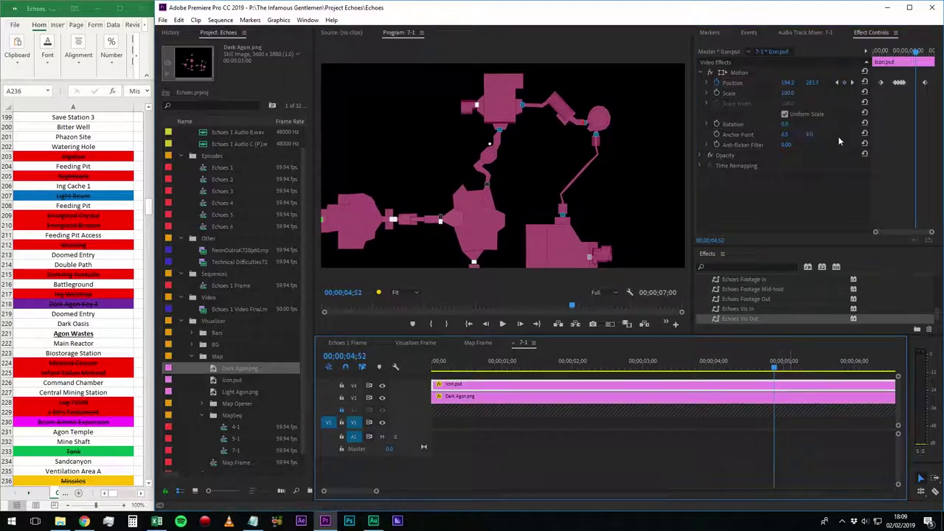
pyautogui.click(844, 81)
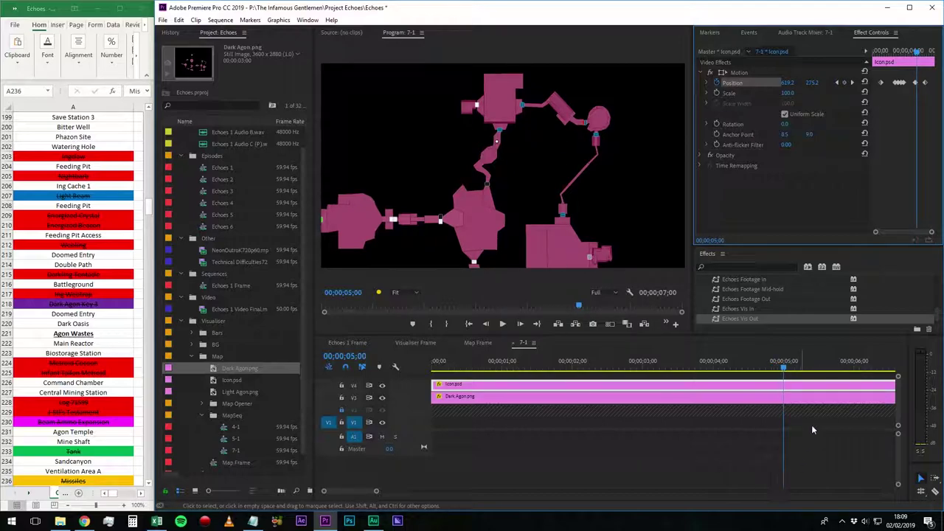
pyautogui.moveTo(774, 367); pyautogui.dragTo(887, 372)
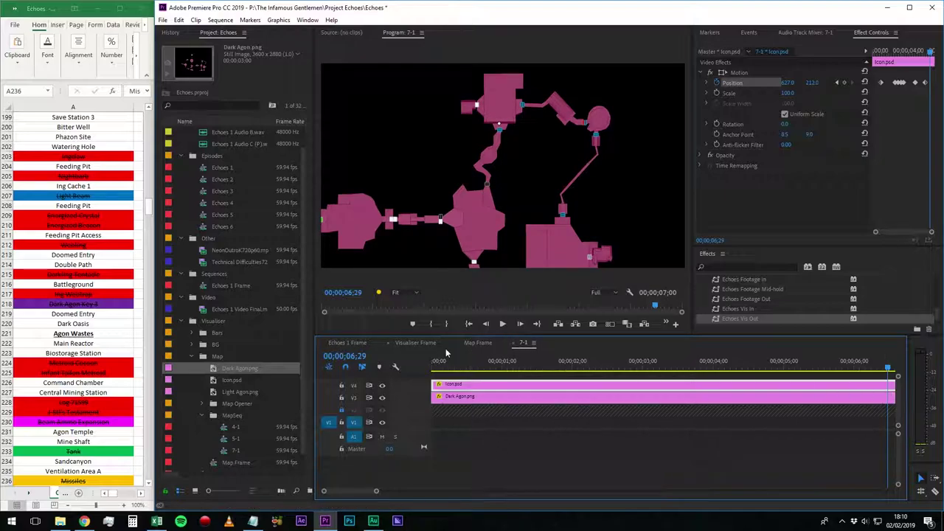
# - In the Echoes 1 Frame sequence, shorten the Visualiser Frame clip that follows the Map Frame by trimming its start
pyautogui.click(353, 342)
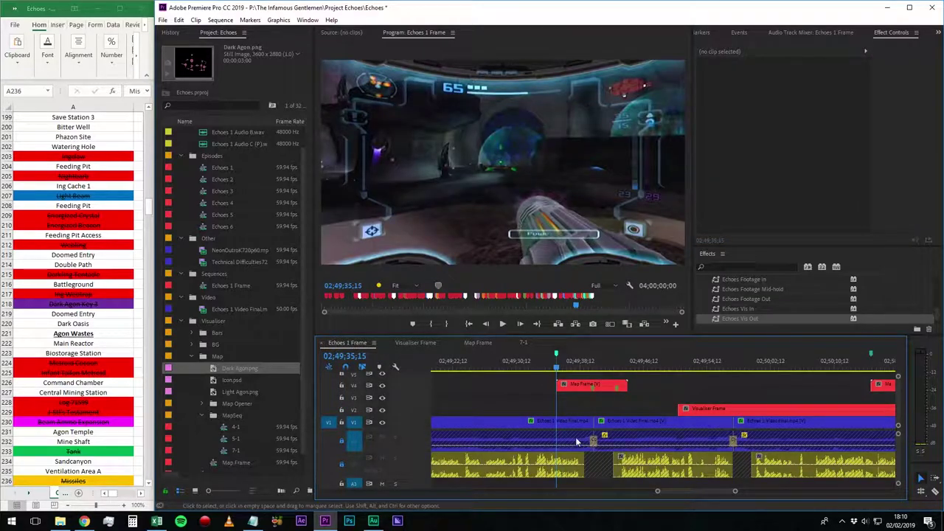
pyautogui.moveTo(678, 408); pyautogui.dragTo(702, 408)
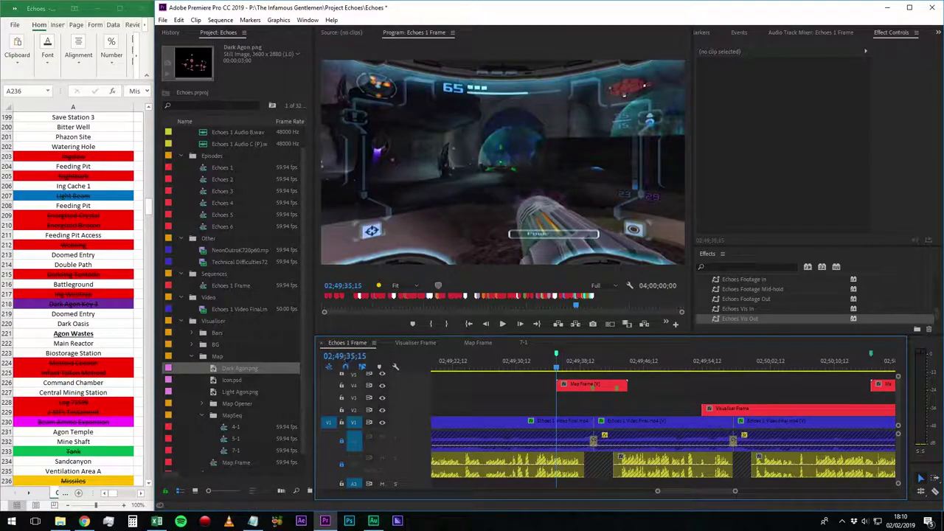
# - Place the 7-1 sequence at 02;49;36;15 on the V3 track, directly beneath the Map Frame clip
pyautogui.click(353, 356)
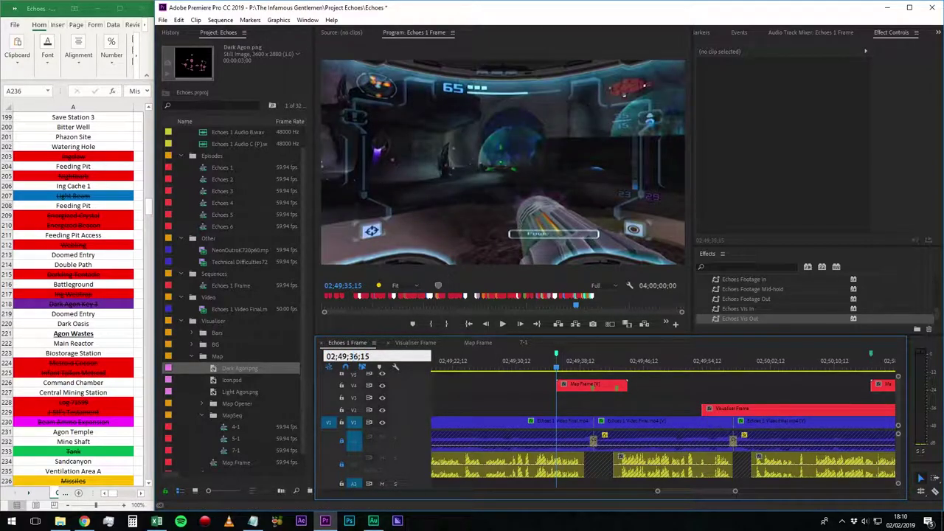
pyautogui.press('Return')
pyautogui.click(234, 450)
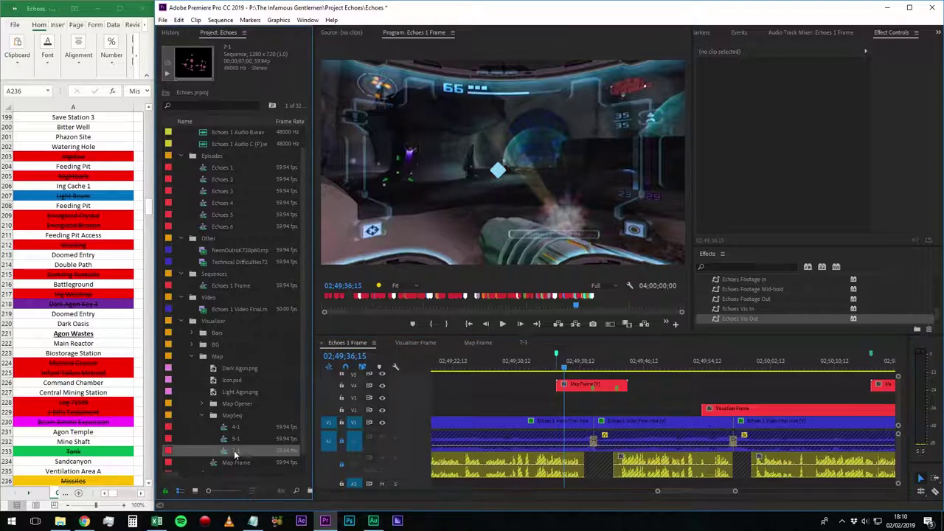
pyautogui.moveTo(234, 448); pyautogui.dragTo(571, 405)
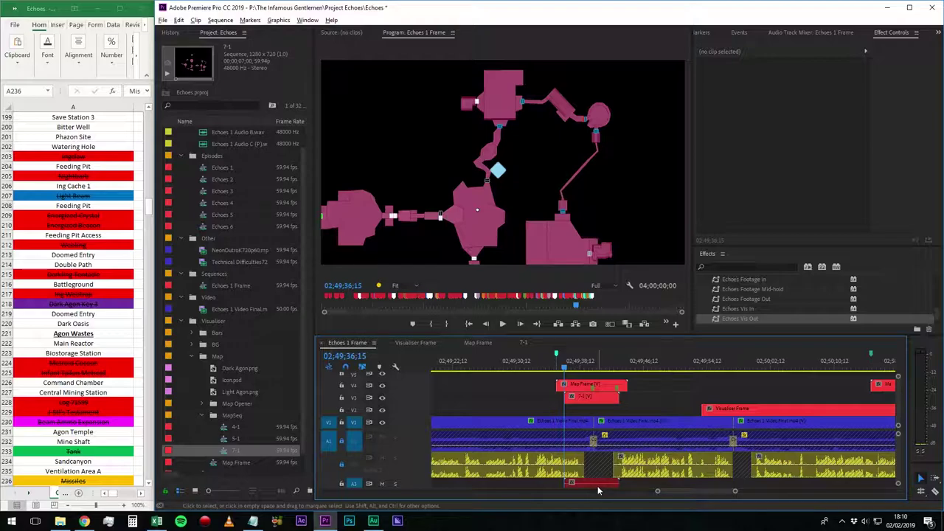
pyautogui.click(605, 483)
pyautogui.press('End')
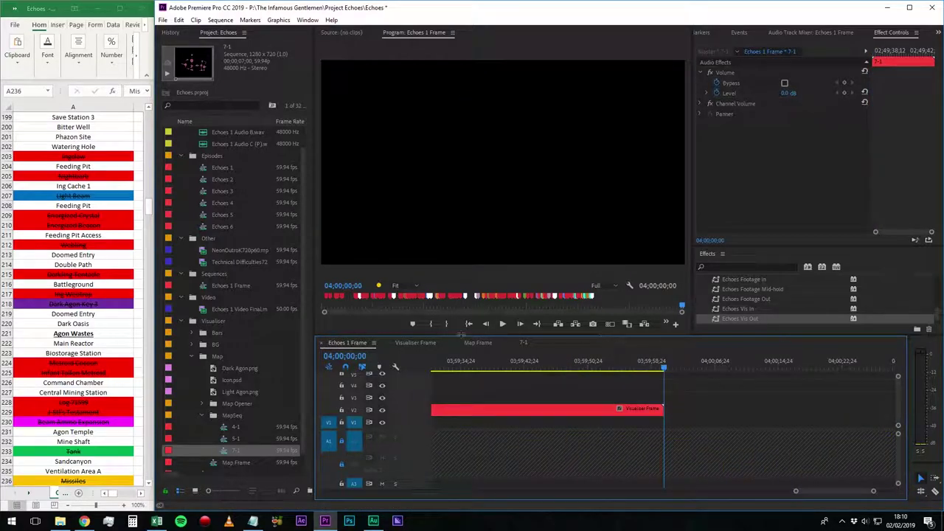
pyautogui.press('\\')
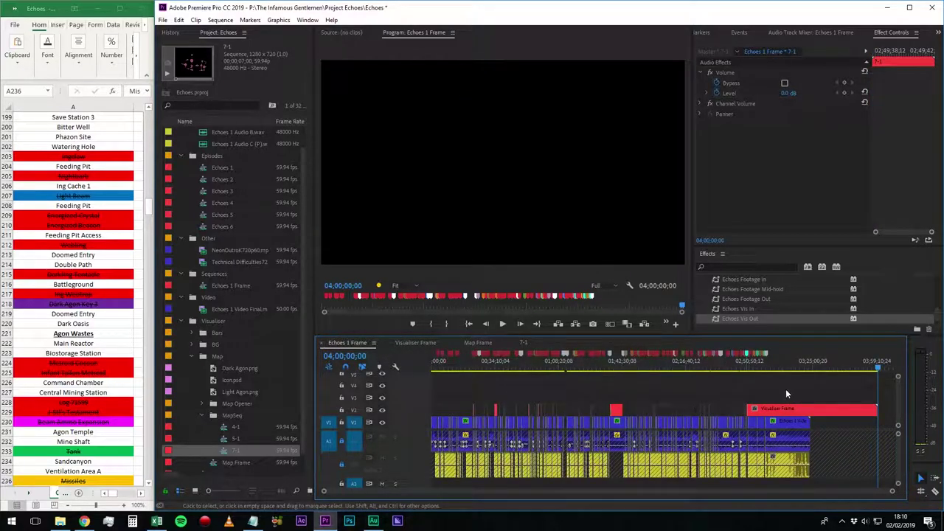
pyautogui.click(750, 360)
pyautogui.press('\\')
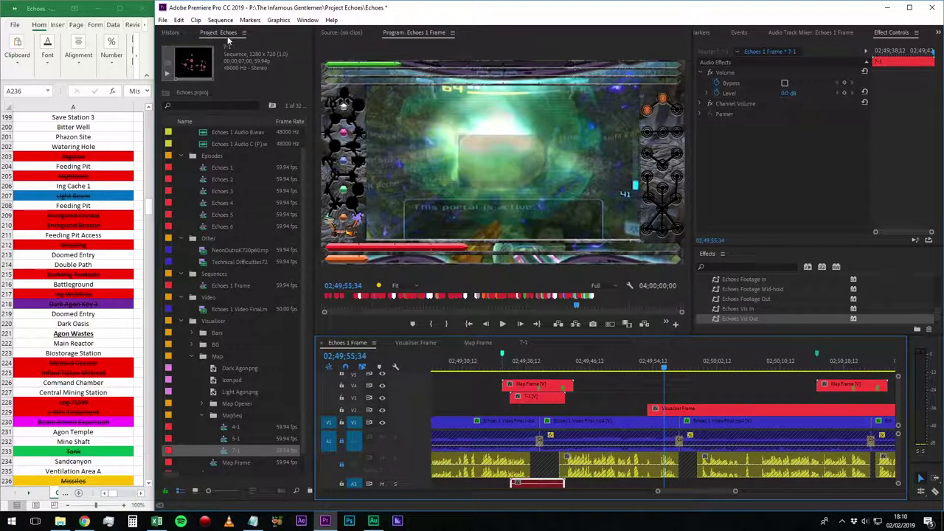
pyautogui.click(177, 34)
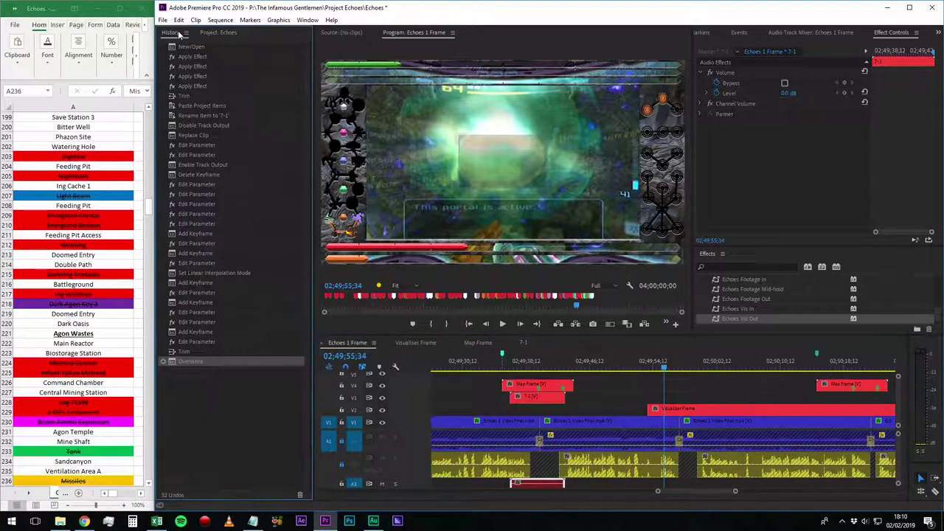
pyautogui.click(188, 352)
pyautogui.click(190, 361)
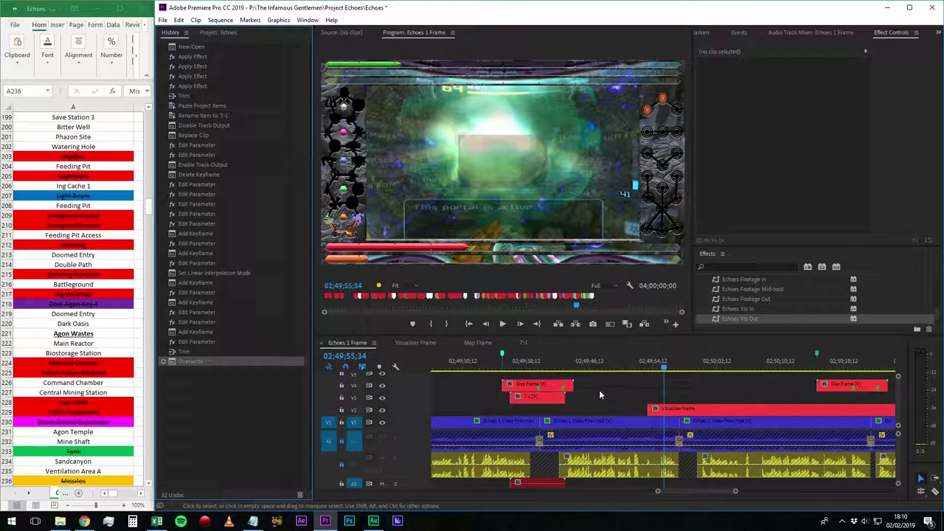
# - Delete the audio part of the 7-1 clip and review the map overlay up to 02;49;43;08
pyautogui.click(530, 485)
pyautogui.press('Delete')
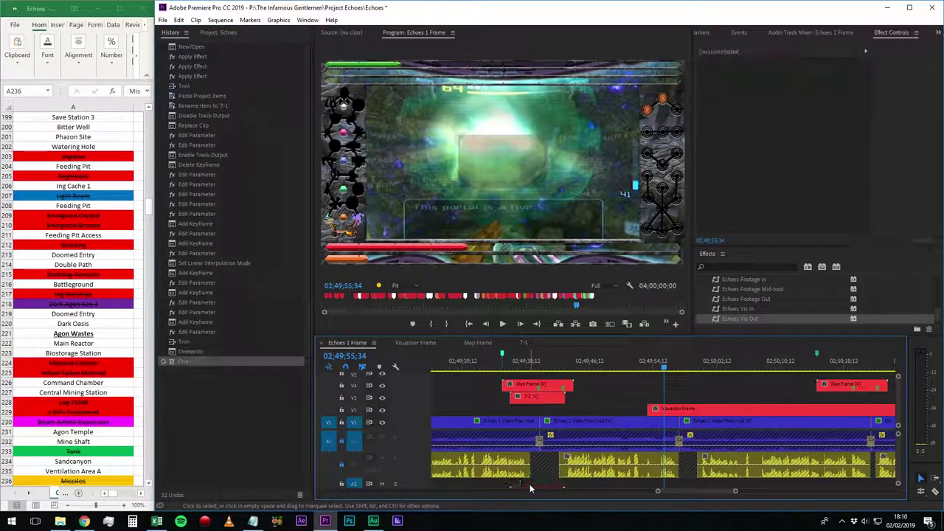
pyautogui.scroll(2, 546, 473)
pyautogui.click(550, 367)
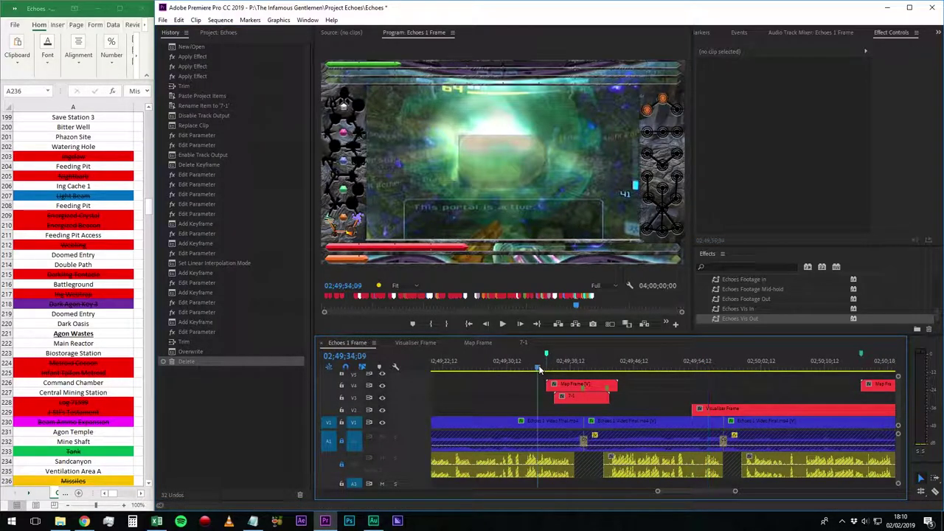
pyautogui.moveTo(550, 367); pyautogui.dragTo(609, 379)
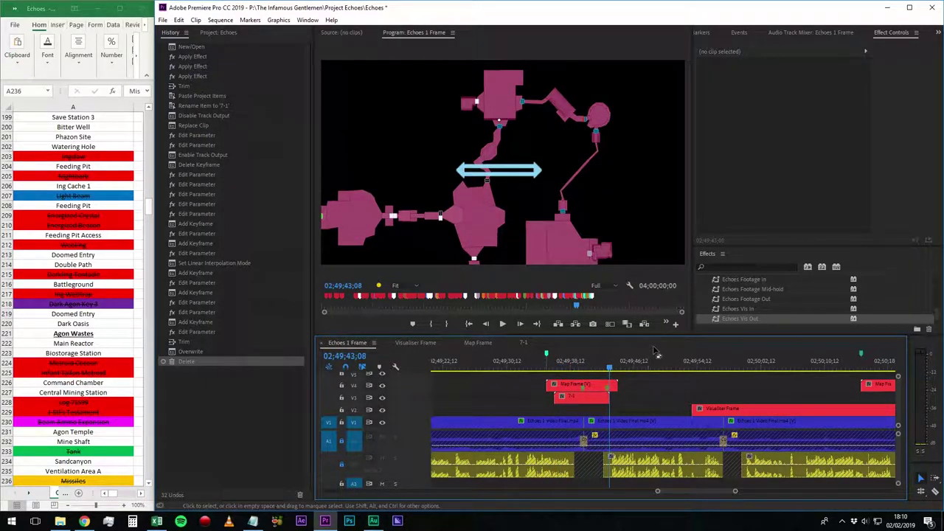
# - Apply the MapCrop preset to the 7-1 clip and play back the map transition from 02;49;34;17
pyautogui.click(937, 317)
pyautogui.scroll(-1, 843, 319)
pyautogui.click(732, 321)
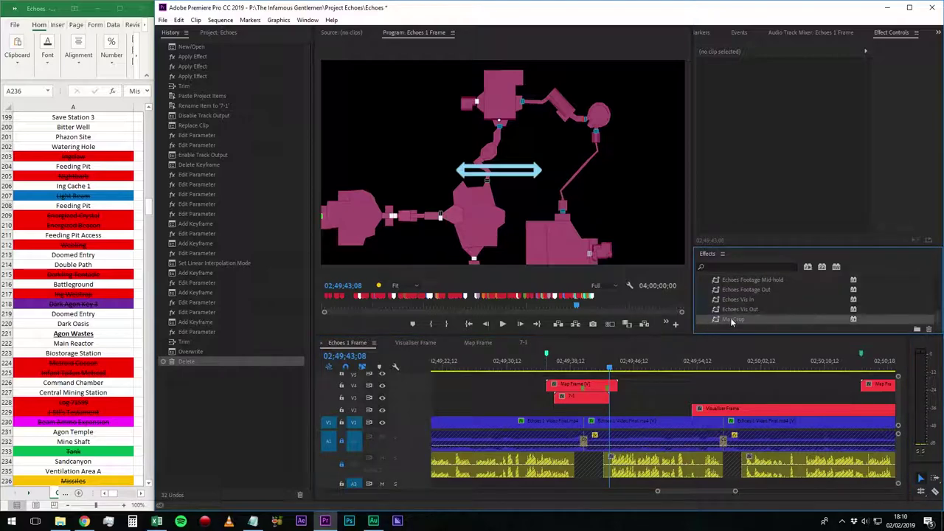
pyautogui.moveTo(662, 357); pyautogui.dragTo(581, 397)
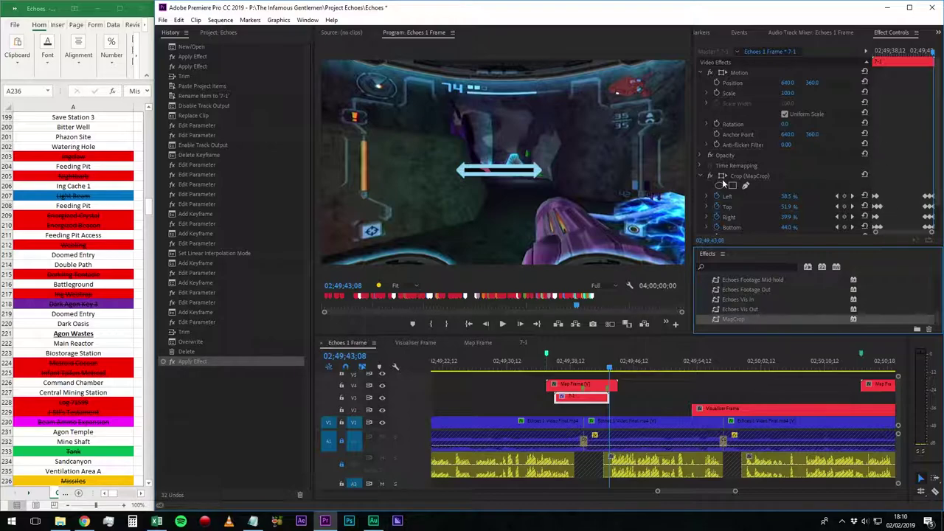
pyautogui.click(554, 363)
pyautogui.moveTo(554, 365)
pyautogui.mouseDown()
pyautogui.moveTo(615, 367)
pyautogui.moveTo(569, 367)
pyautogui.mouseUp()
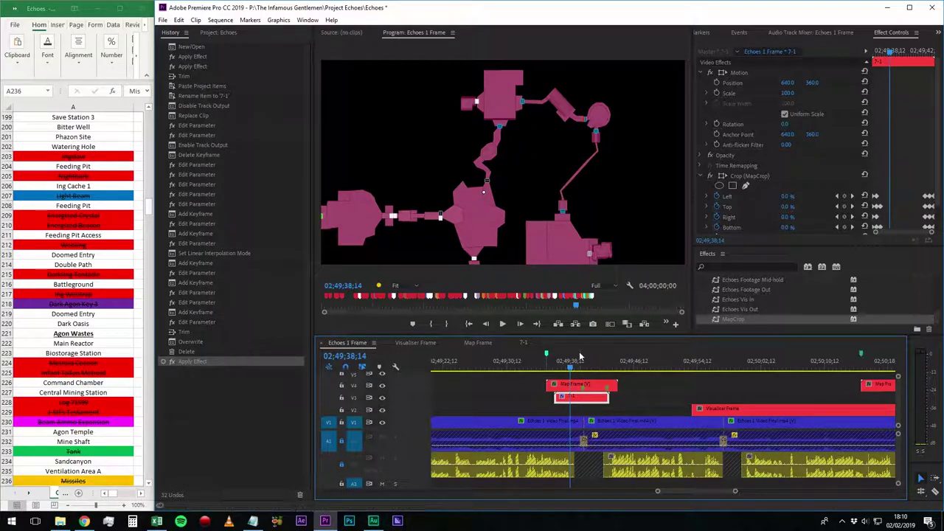
pyautogui.moveTo(581, 363); pyautogui.dragTo(540, 367)
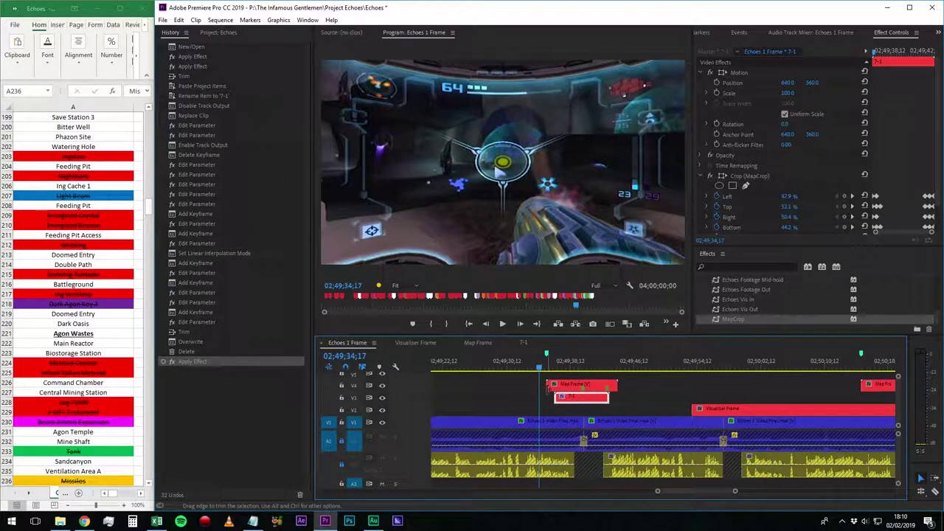
pyautogui.press('space')
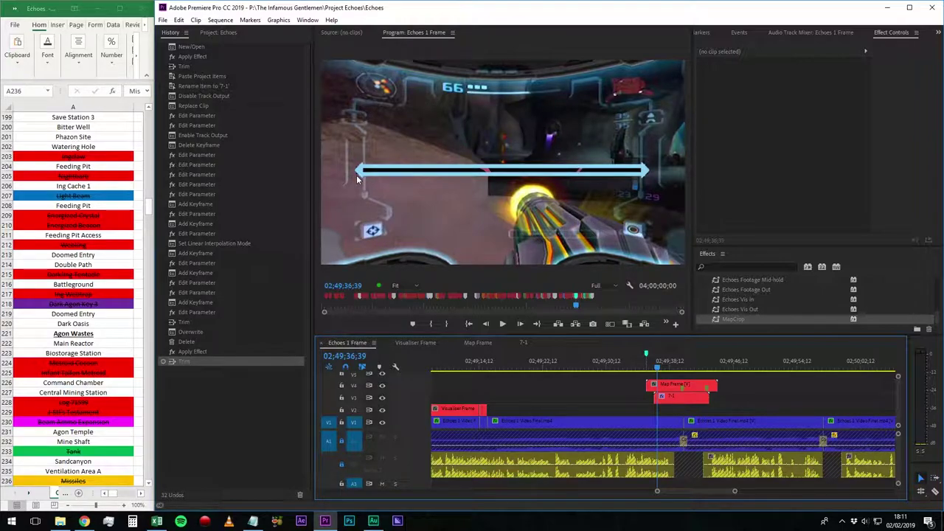
# - Examine the map's opening crop against the frame animation frame by frame from 02;49;36;39 to 02;49;37;15
pyautogui.press('Right')
pyautogui.press('Right')
pyautogui.press('Right')
pyautogui.press('Right')
pyautogui.press('Right')
pyautogui.press('Right')
pyautogui.press('Right')
pyautogui.press('Right')
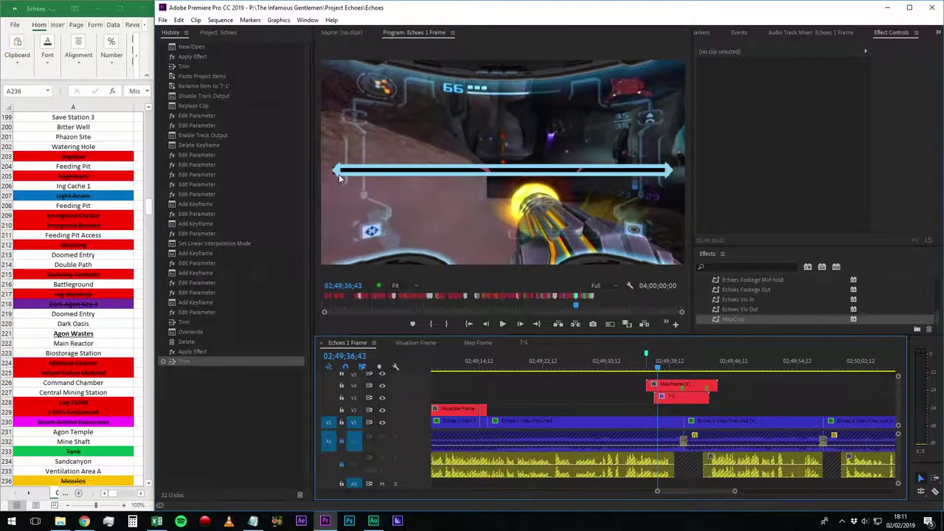
pyautogui.press('Right')
pyautogui.press('Right')
pyautogui.press('Right')
pyautogui.press('Right')
pyautogui.press('Right')
pyautogui.press('Right')
pyautogui.press('Right')
pyautogui.press('Right')
pyautogui.press('Right')
pyautogui.press('Right')
pyautogui.press('Right')
pyautogui.press('Right')
pyautogui.press('Right')
pyautogui.press('Right')
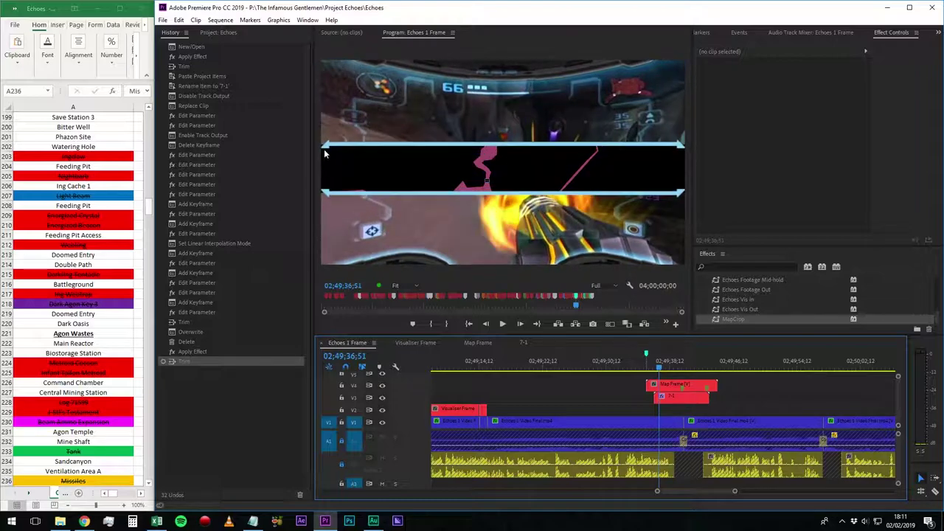
pyautogui.press('Right')
pyautogui.press('Right')
pyautogui.press('Right')
pyautogui.press('Right')
pyautogui.press('Right')
pyautogui.press('Right')
pyautogui.press('Right')
pyautogui.press('Right')
pyautogui.press('Right')
pyautogui.press('Right')
pyautogui.press('Right')
pyautogui.press('Right')
pyautogui.press('Right')
pyautogui.press('Right')
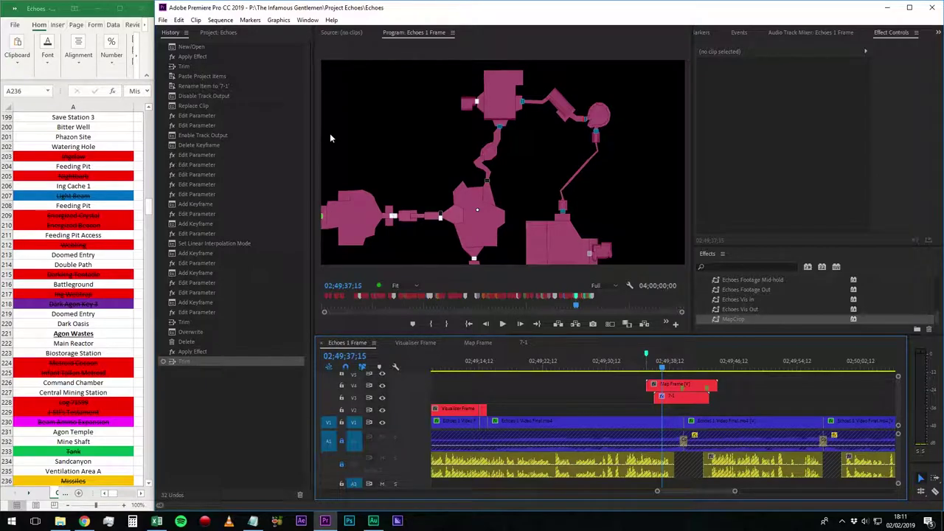
# - Play back the map opening from the Map Frame's start at 02;49;35;15 and save the project
pyautogui.press('Up')
pyautogui.press('Up')
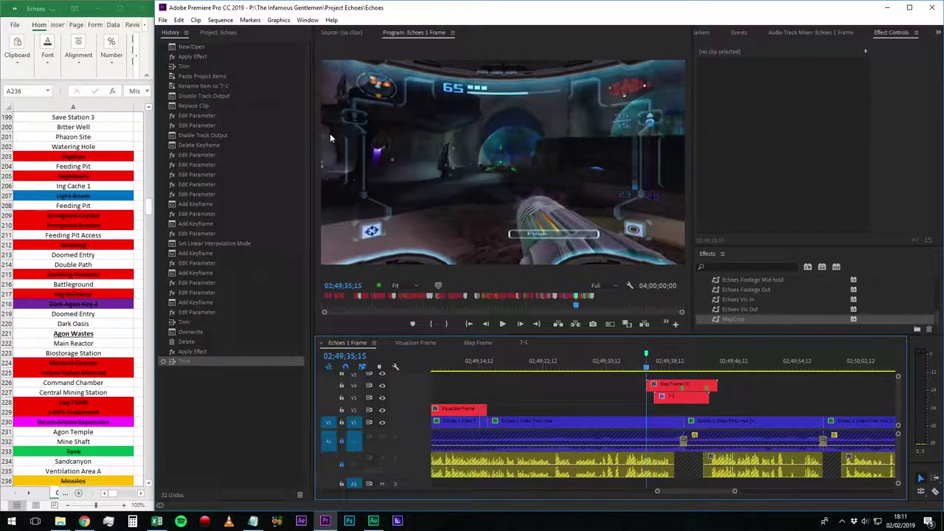
pyautogui.press('space')
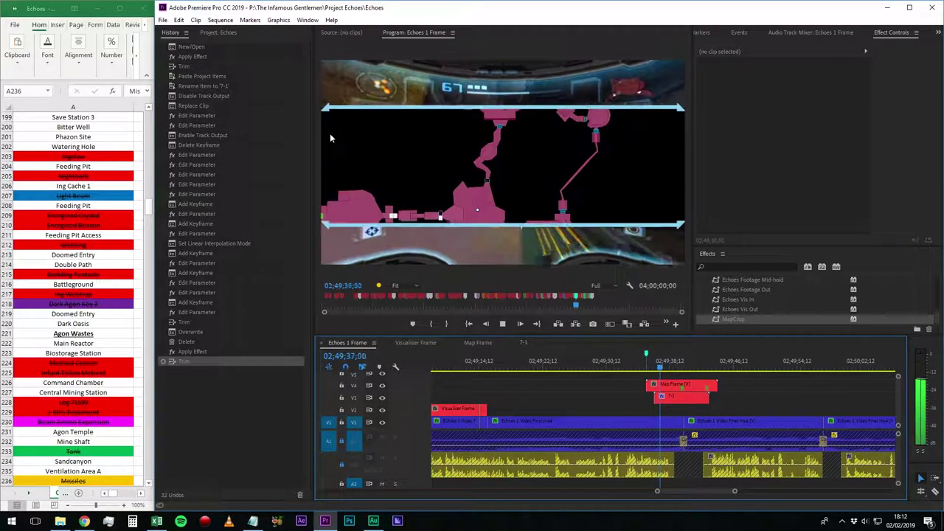
pyautogui.press('space')
pyautogui.hotkey('ctrl', 's')
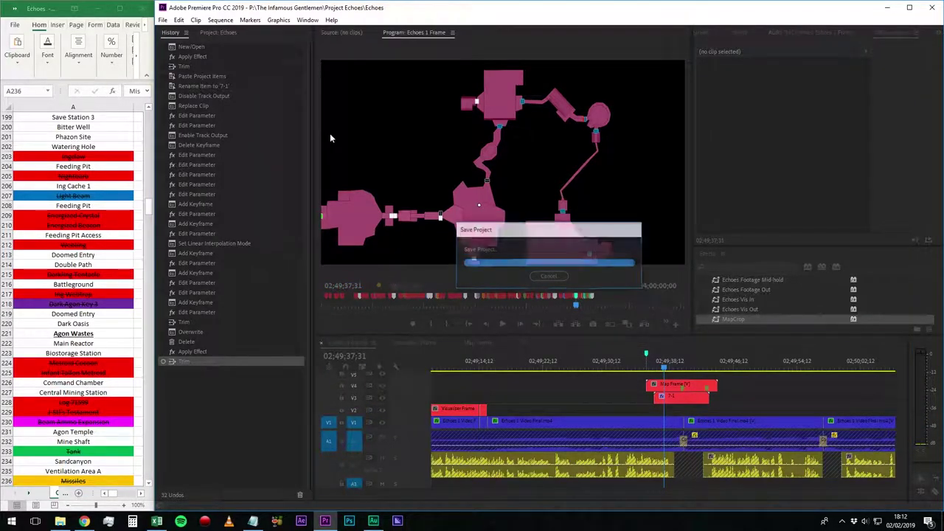
pyautogui.press('Down')
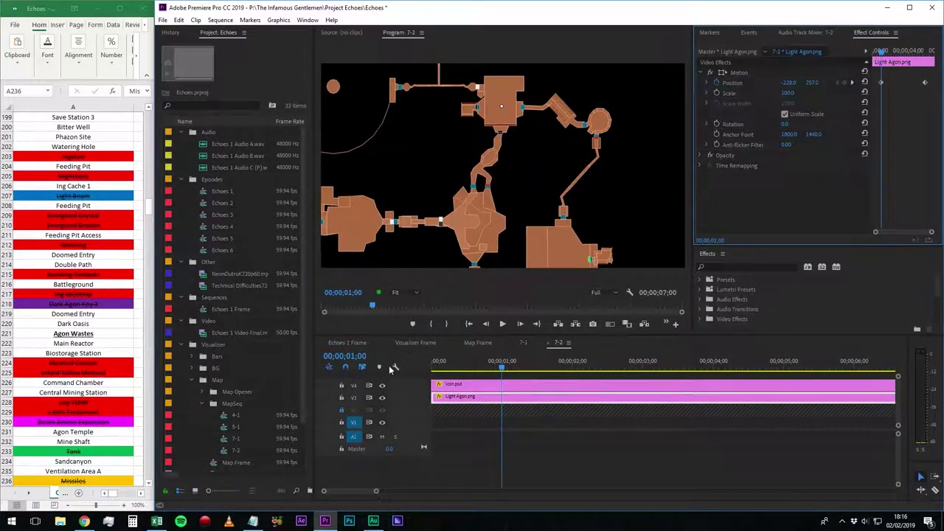
# - Hide the Icon.psd track and set the Light Agon.png vertical position to -305.0 at the 00;00;06;00 keyframe
pyautogui.click(382, 386)
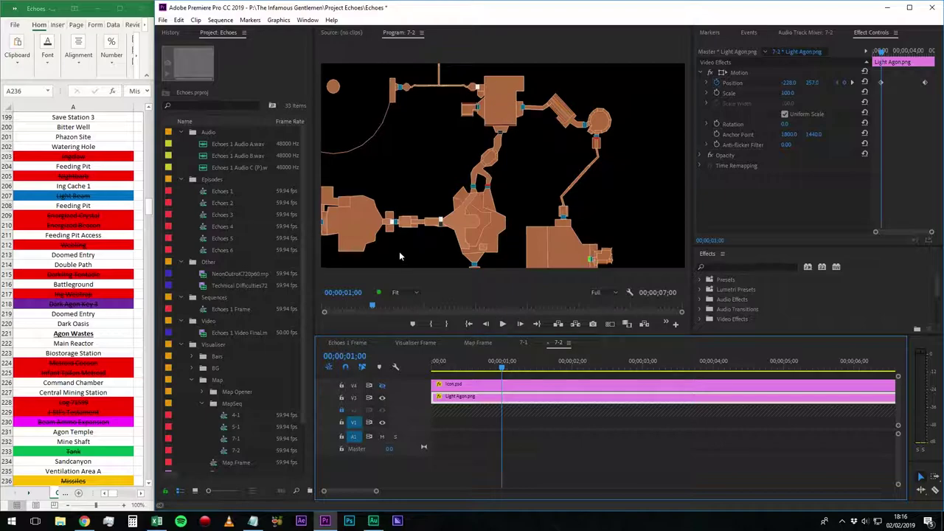
pyautogui.click(849, 85)
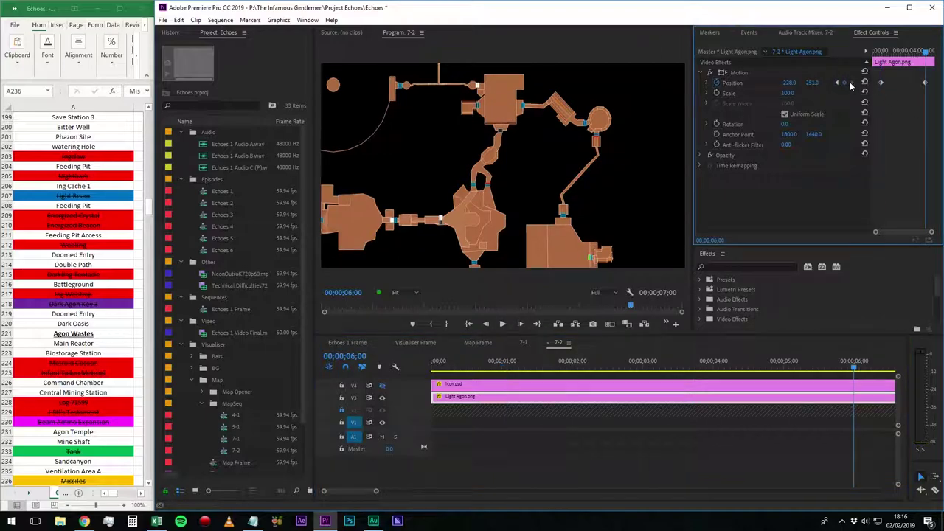
pyautogui.moveTo(810, 85); pyautogui.dragTo(745, 86)
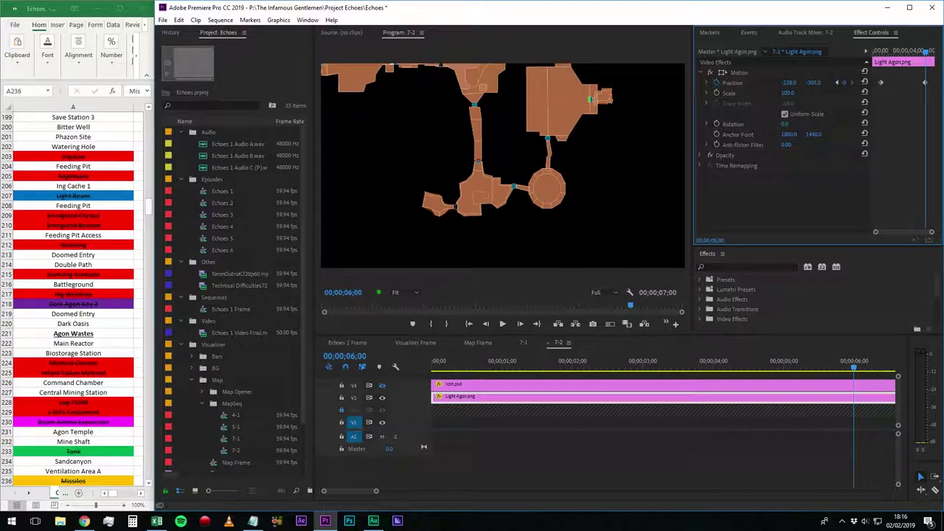
pyautogui.moveTo(854, 366); pyautogui.dragTo(480, 361)
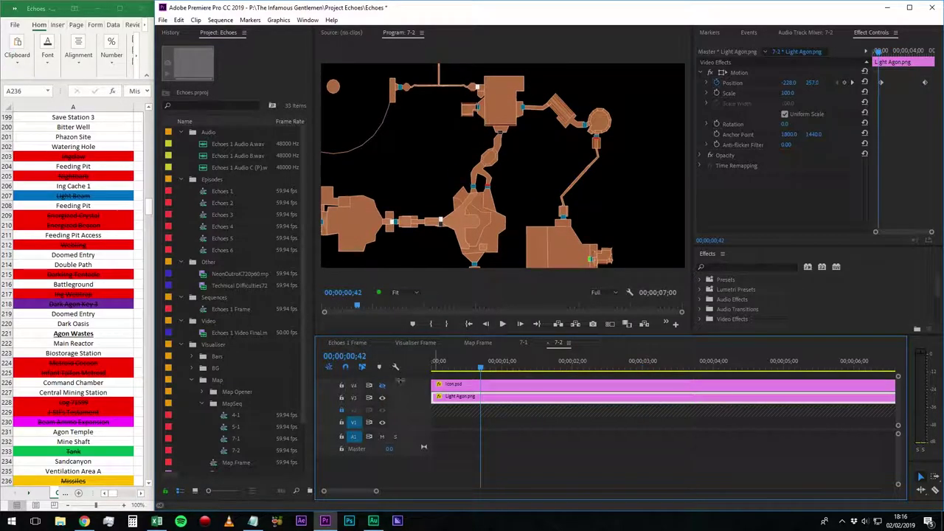
# - Animate the Icon.psd position along the map route, ending at 555.0, 357.0, and play back the 7-2 sequence
pyautogui.click(472, 384)
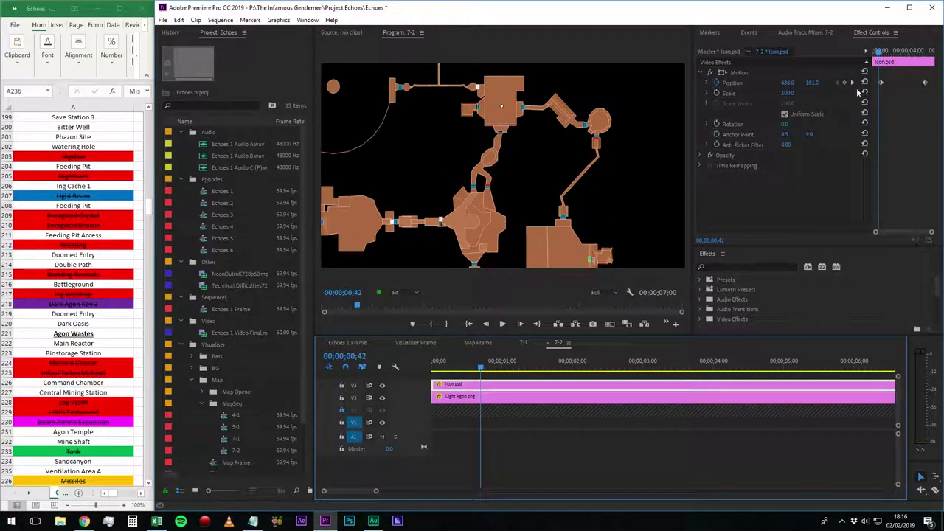
pyautogui.press('space')
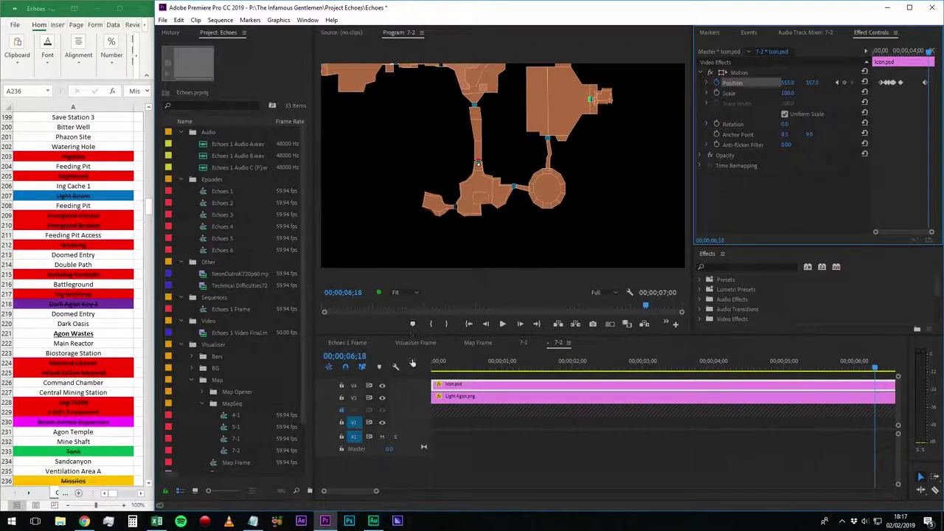
pyautogui.click(444, 365)
pyautogui.press('space')
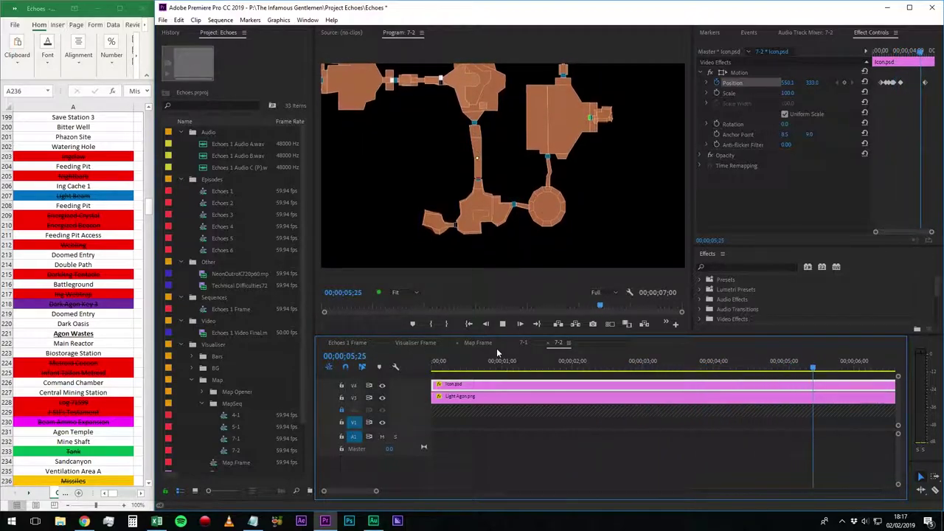
pyautogui.press('space')
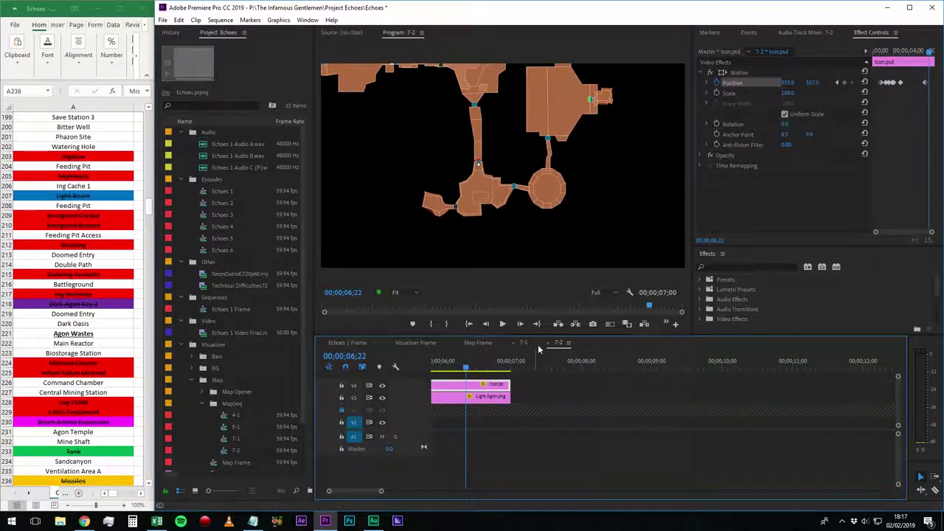
# - Close the 7-2 and 7-1 sequences, place 7-2 beneath the Map Frame at 02;50;15;55 in Echoes 1 Frame, and preview it
pyautogui.click(548, 344)
pyautogui.click(514, 344)
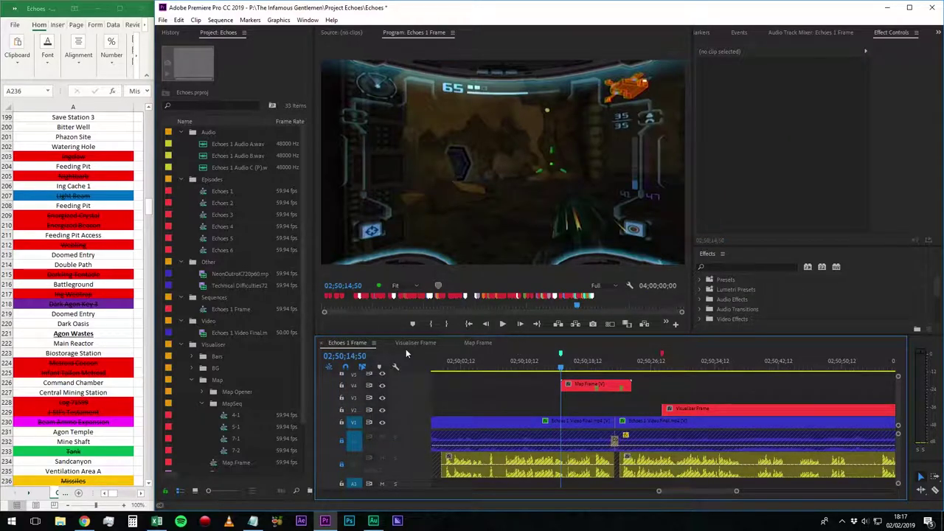
pyautogui.press('space')
pyautogui.press('space')
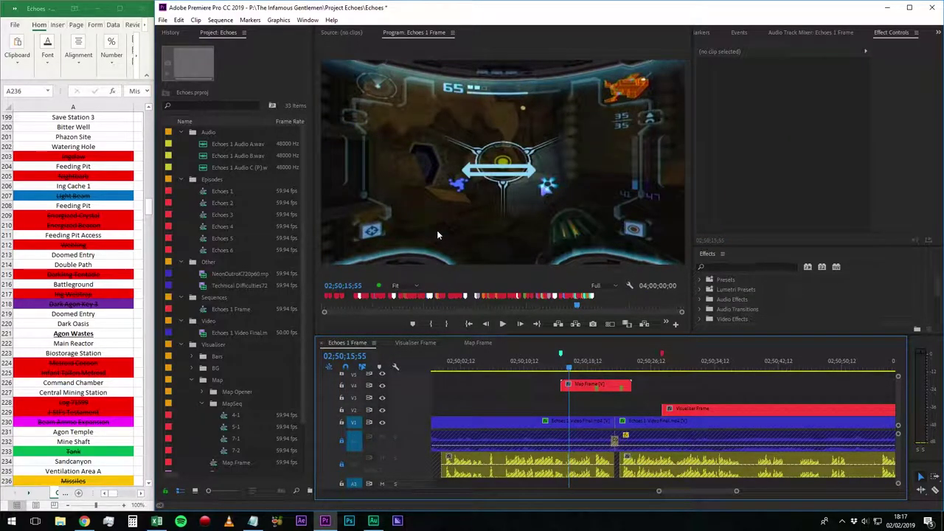
pyautogui.moveTo(236, 453); pyautogui.dragTo(559, 376)
pyautogui.click(551, 366)
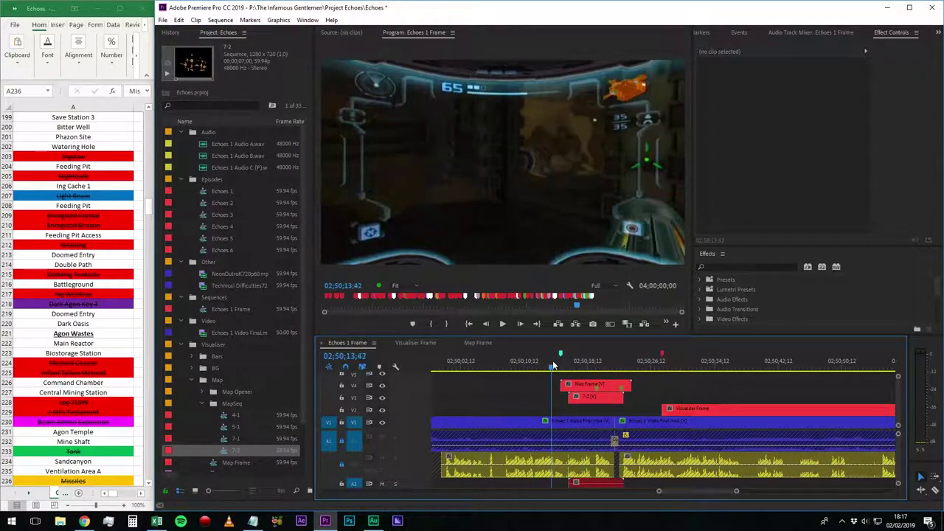
pyautogui.press('space')
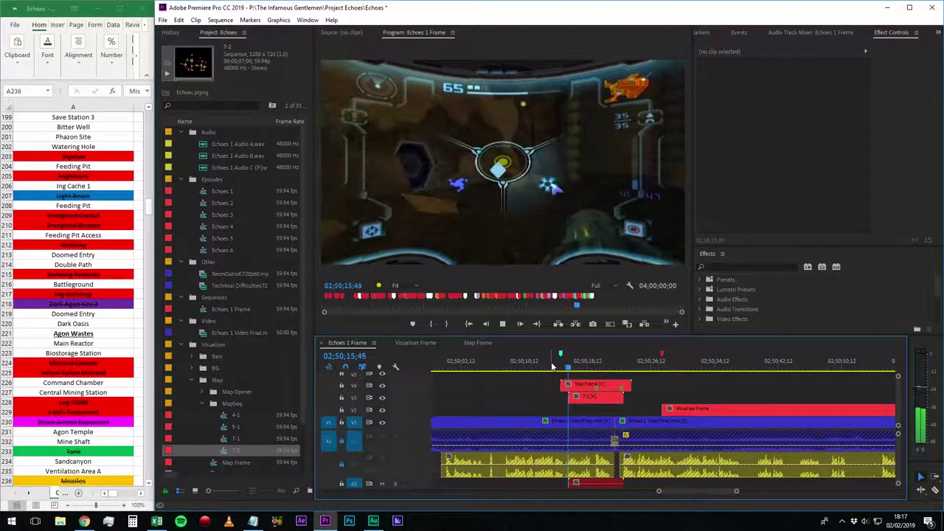
pyautogui.press('space')
# - Apply the MapCrop preset to the 7-2 clip and play back the map transition from 02;50;14;50
pyautogui.scroll(-3, 710, 317)
pyautogui.click(699, 320)
pyautogui.scroll(-1, 718, 316)
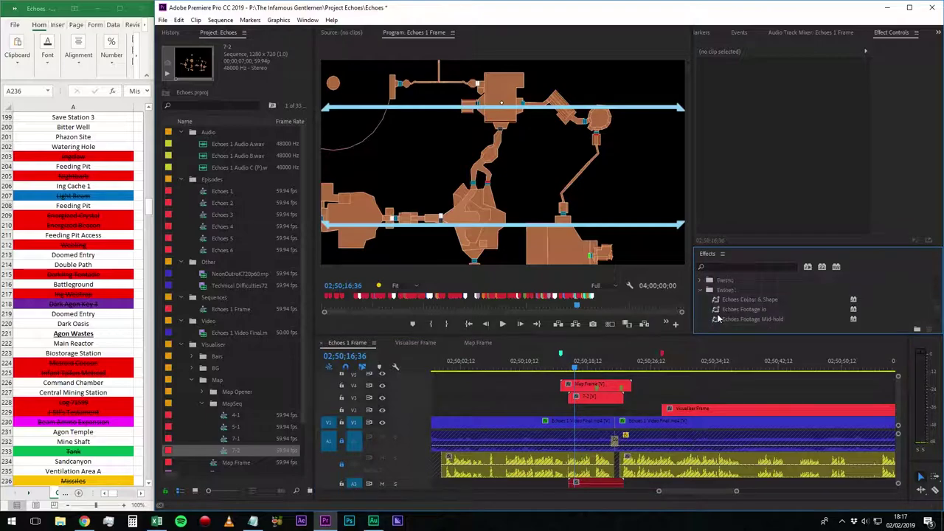
pyautogui.scroll(-2, 718, 318)
pyautogui.moveTo(718, 320); pyautogui.dragTo(596, 397)
pyautogui.click(560, 368)
pyautogui.press('space')
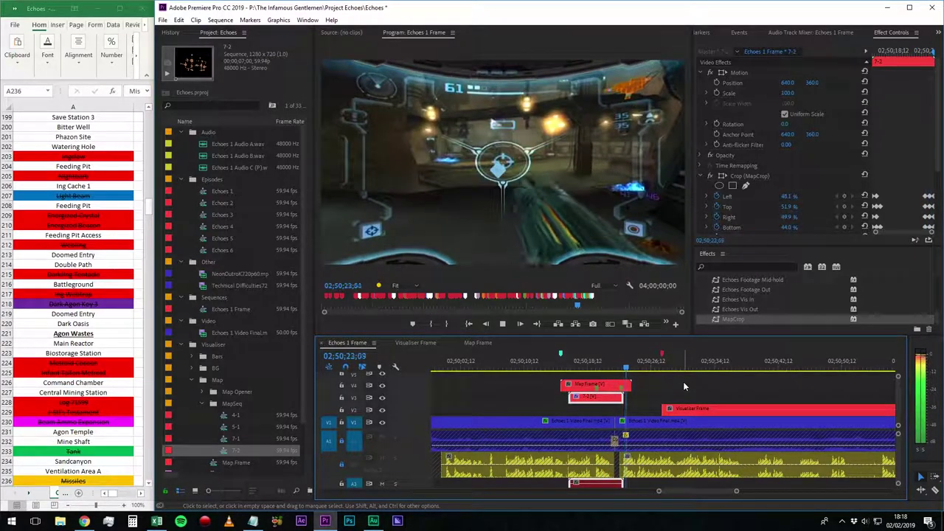
pyautogui.click(683, 383)
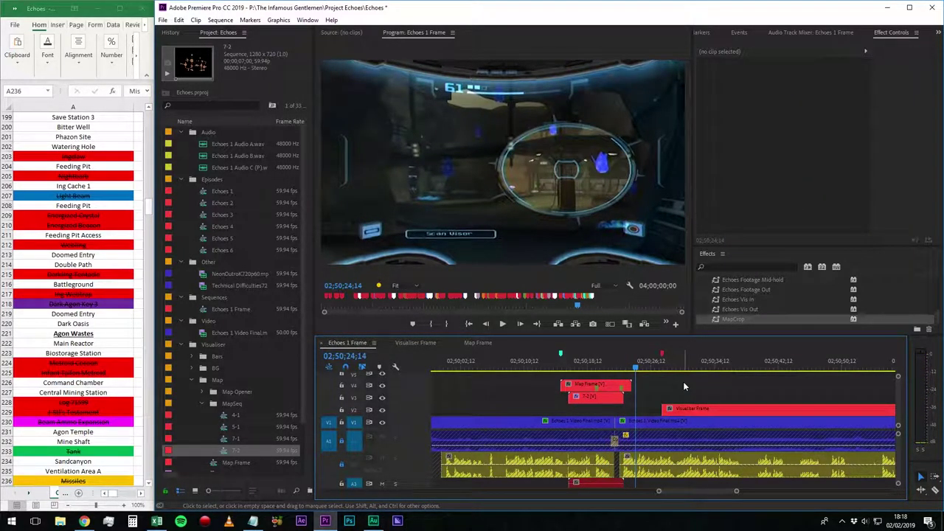
# - Switch to the Razor tool and move the playhead 10 seconds past the Visualiser Frame's start at 02;50;27;35
pyautogui.scroll(-5, 683, 381)
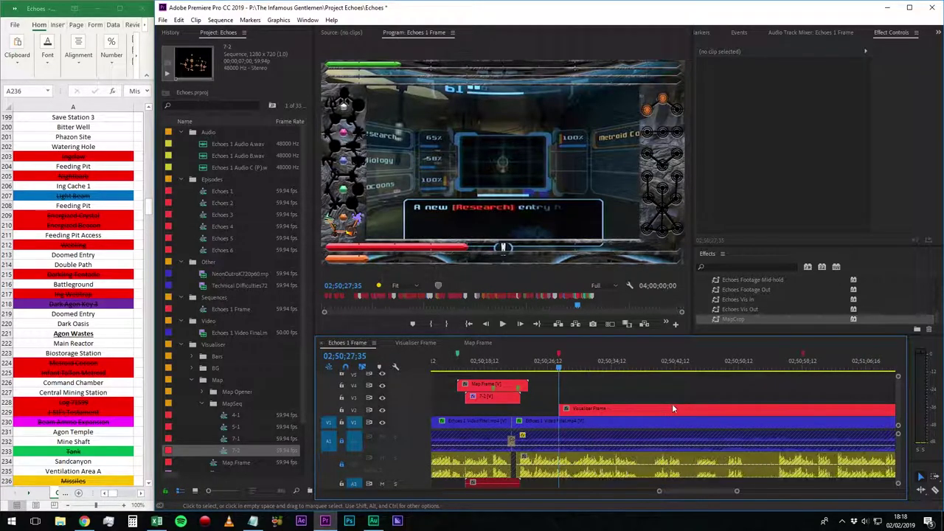
pyautogui.moveTo(938, 318); pyautogui.dragTo(938, 315)
pyautogui.click(509, 387)
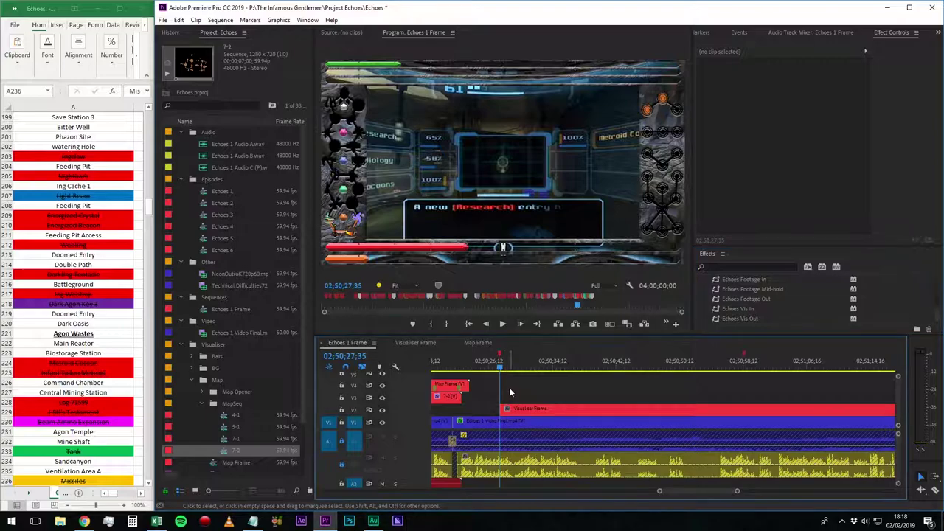
pyautogui.press('c')
pyautogui.scroll(-1, 534, 402)
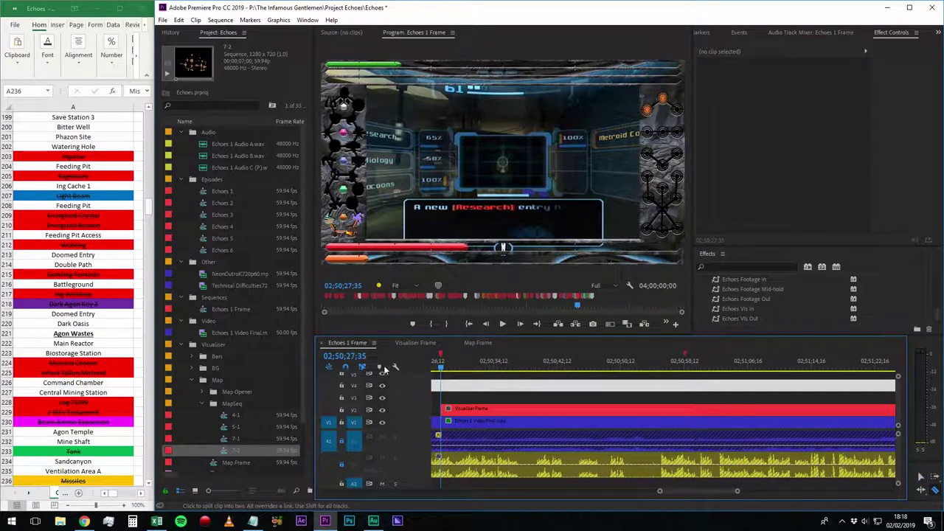
pyautogui.click(356, 355)
pyautogui.write('+1000')
pyautogui.press('Return')
# - Apply the Echoes Footage Mid-hold preset to the footage beneath the Visualiser Frames, including the clip at 02;54;08;31
pyautogui.moveTo(752, 289); pyautogui.dragTo(538, 419)
pyautogui.rightClick(644, 421)
pyautogui.click(691, 353)
pyautogui.moveTo(752, 289); pyautogui.dragTo(531, 424)
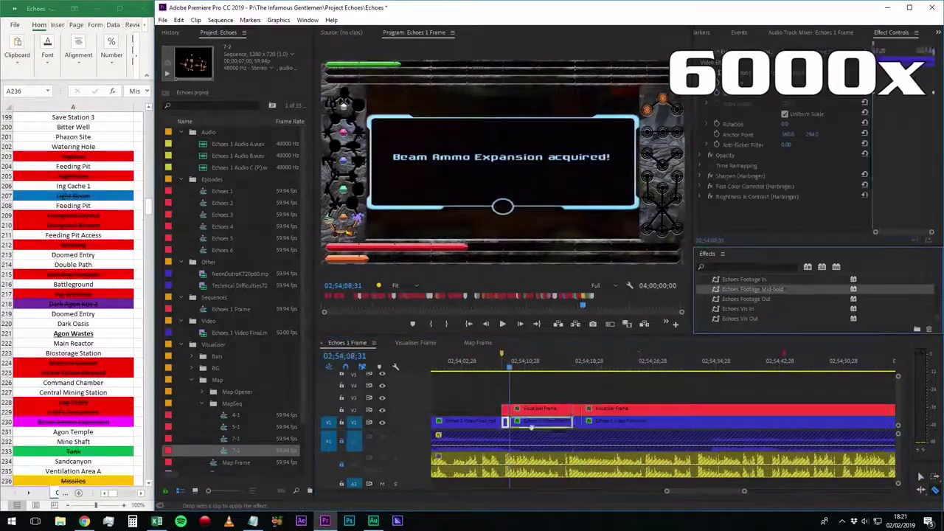
# - Name the new map sequence 7-3, set up its Light Agon.png and Icon.psd animation, and save the project
pyautogui.click(236, 462)
pyautogui.write('7-3')
pyautogui.press('Return')
pyautogui.doubleClick(224, 462)
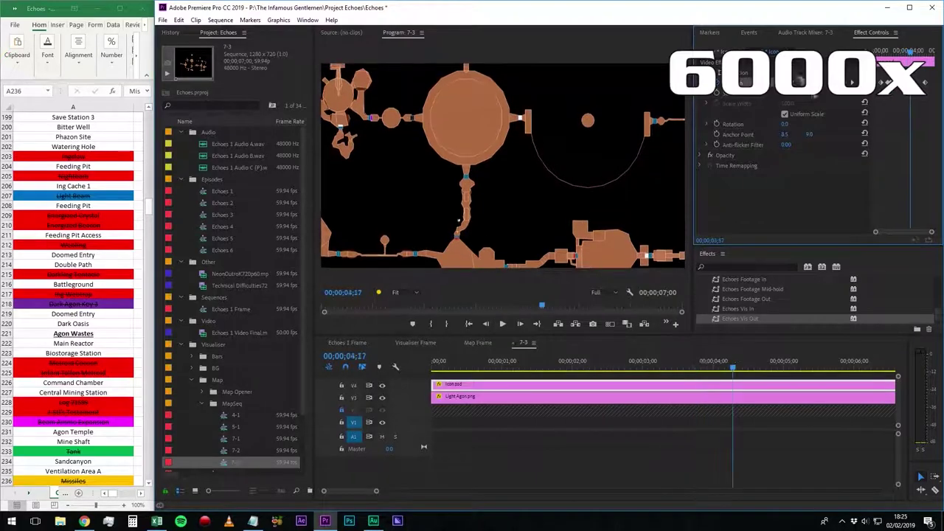
pyautogui.hotkey('ctrl', 's')
# - Add 7-3 to Echoes 1 Frame and apply Echoes Vis Out and Echoes Footage Out to the Visualiser Frame and footage clips
pyautogui.click(347, 343)
pyautogui.moveTo(224, 462); pyautogui.dragTo(567, 405)
pyautogui.moveTo(740, 319); pyautogui.dragTo(653, 409)
pyautogui.moveTo(747, 298); pyautogui.dragTo(588, 421)
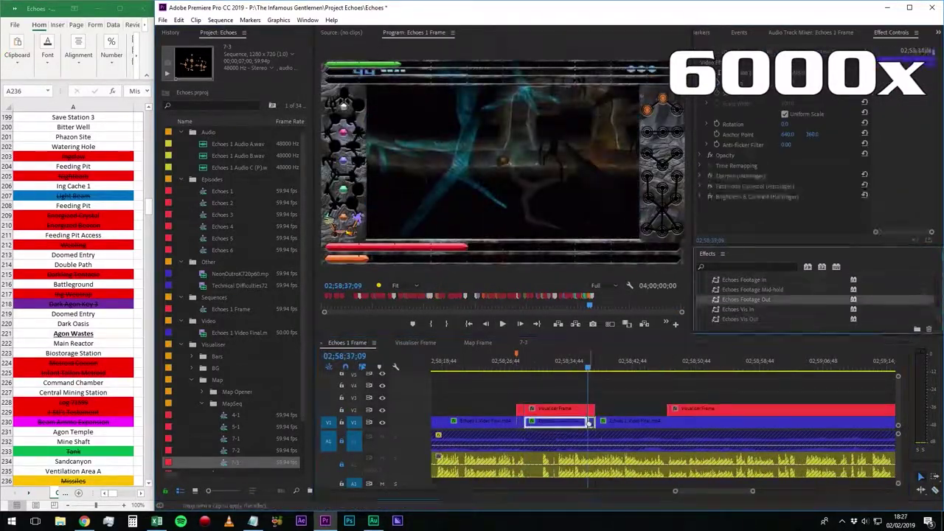
# - Name the next map sequence 7-4, set up its map and icon animation, and return to Echoes 1 Frame
pyautogui.write('7-4')
pyautogui.press('Return')
pyautogui.doubleClick(203, 462)
pyautogui.click(513, 342)
pyautogui.click(790, 362)
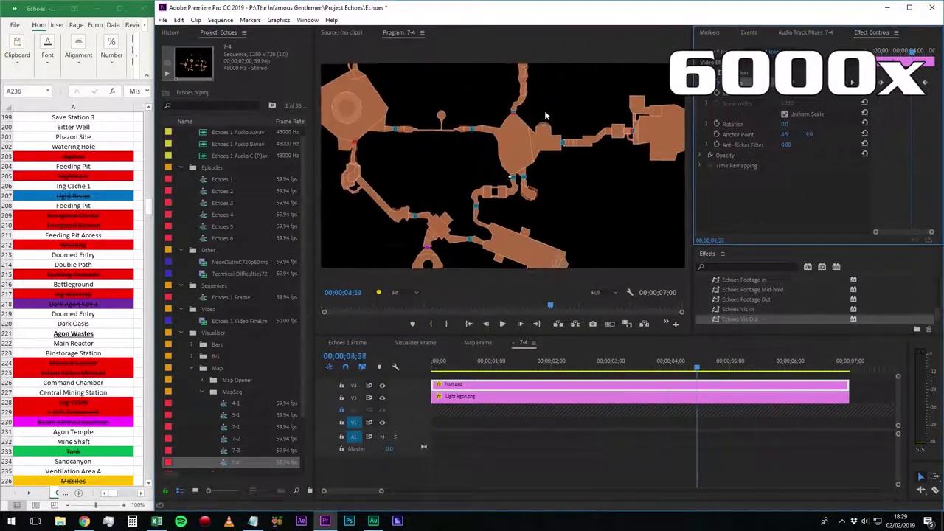
pyautogui.click(347, 343)
pyautogui.click(811, 409)
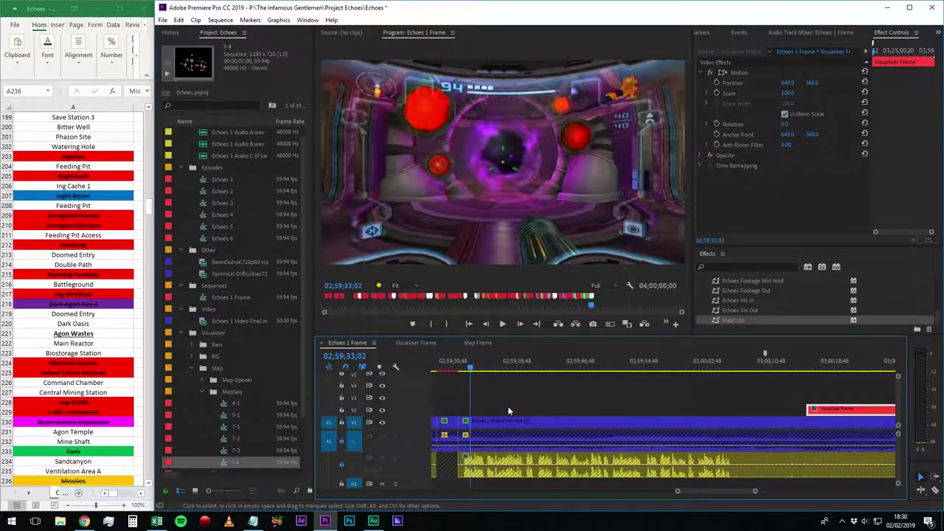
# - Review the 7-4 map overlay near 02;59;25;59 and the Visualiser Frame section at 02;58;33;04
pyautogui.click(528, 408)
pyautogui.press('-')
pyautogui.press('-')
pyautogui.press('=')
pyautogui.click(580, 373)
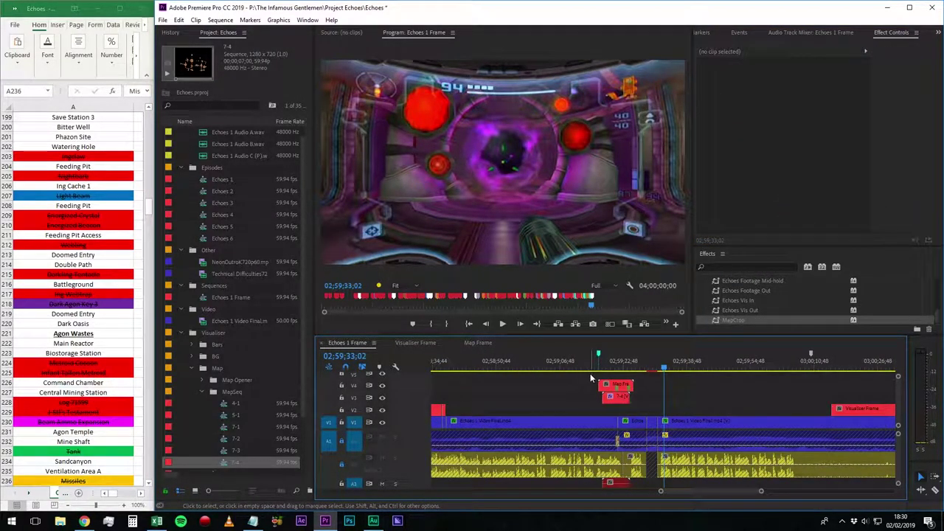
pyautogui.click(604, 367)
pyautogui.moveTo(605, 367); pyautogui.dragTo(636, 368)
pyautogui.scroll(2, 441, 403)
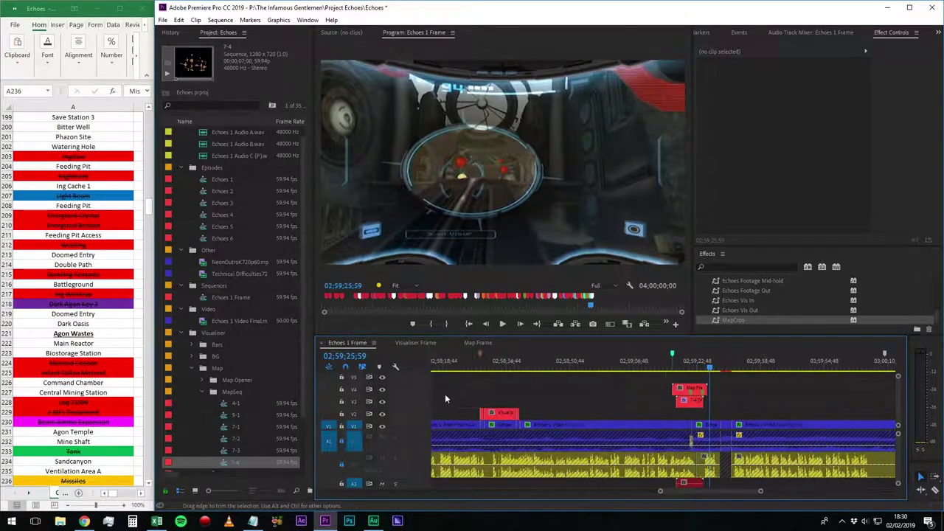
pyautogui.click(530, 366)
pyautogui.moveTo(533, 366); pyautogui.dragTo(499, 366)
pyautogui.scroll(-1, 562, 393)
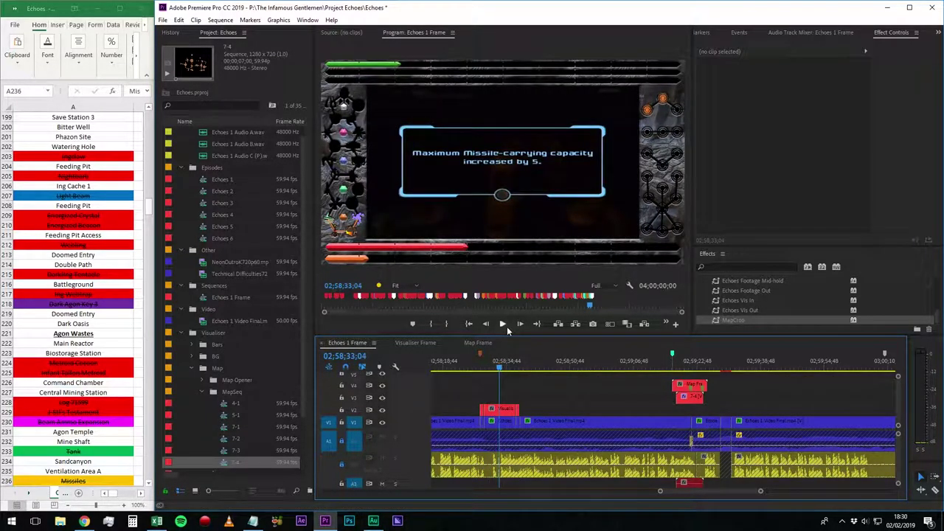
# - Step back through the earlier markers and edits to 02;35;49;24, and examine the Visualiser Frame at 02;39;10;23
pyautogui.hotkey('ctrl', 'shift', 'm')
pyautogui.hotkey('ctrl', 'shift', 'm')
pyautogui.hotkey('ctrl', 'shift', 'm')
pyautogui.hotkey('ctrl', 'shift', 'm')
pyautogui.hotkey('ctrl', 'shift', 'm')
pyautogui.hotkey('ctrl', 'shift', 'm')
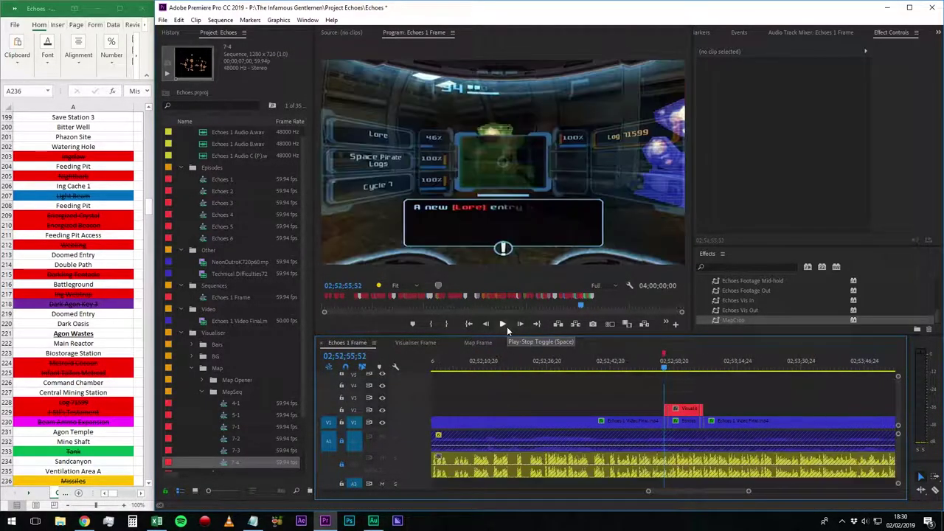
pyautogui.press('Up')
pyautogui.press('Up')
pyautogui.press('Up')
pyautogui.press('Up')
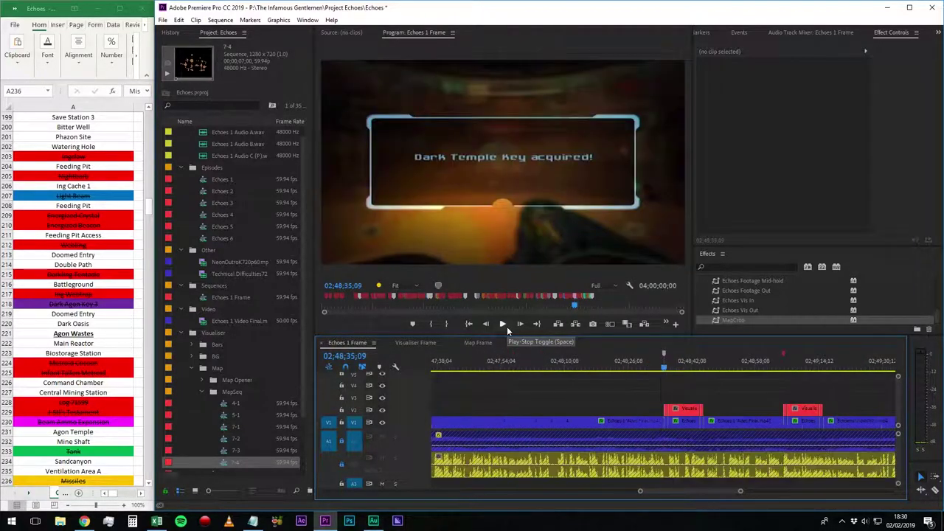
pyautogui.press('Up')
pyautogui.press('Up')
pyautogui.press('Up')
pyautogui.press('Up')
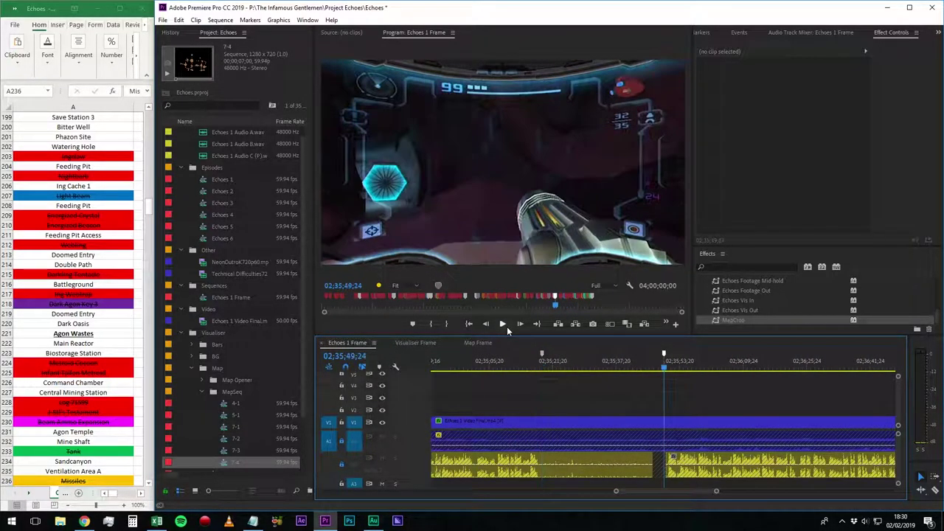
pyautogui.press('Down')
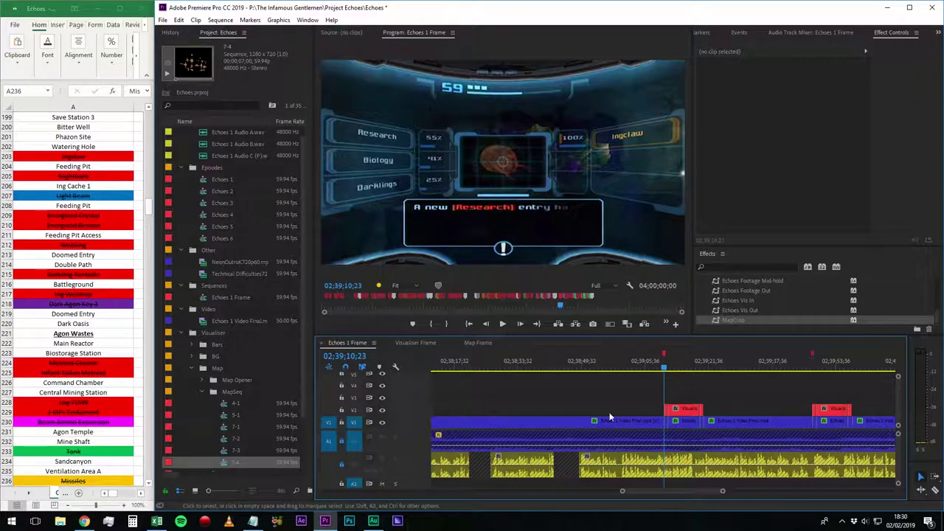
pyautogui.scroll(-6, 701, 390)
pyautogui.press('=')
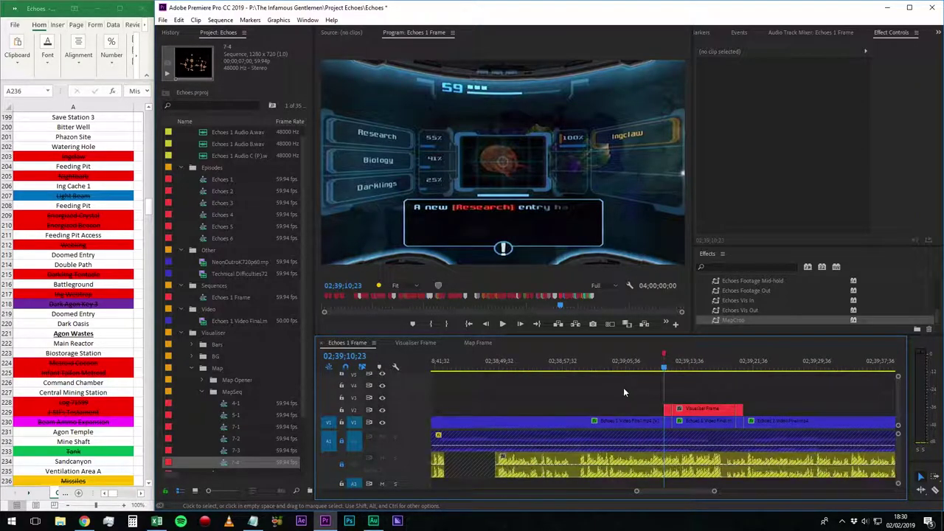
# - Check the red number columns on another sheet of the Excel workbook, and view the Premiere Pro timeline at 02;39;11;23
pyautogui.click(66, 497)
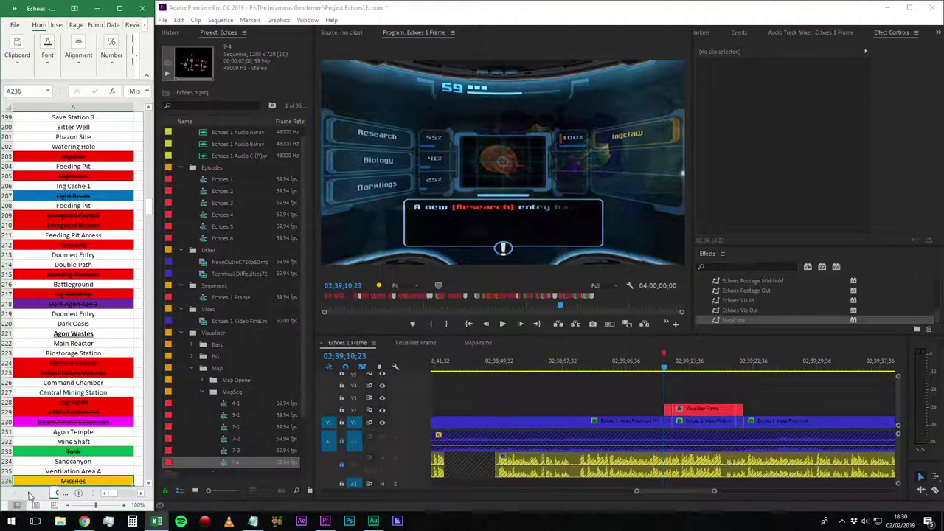
pyautogui.click(56, 493)
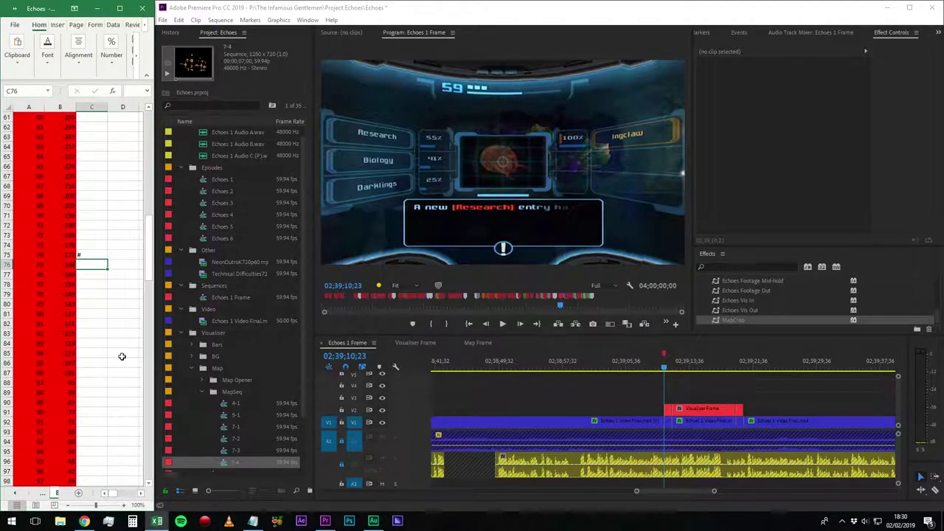
pyautogui.click(644, 389)
pyautogui.hotkey('shift', 'Right')
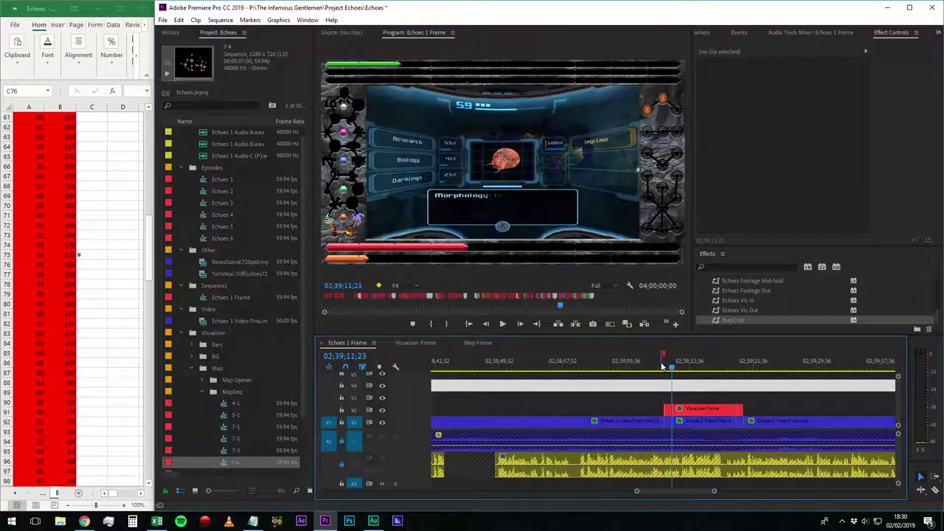
pyautogui.click(631, 379)
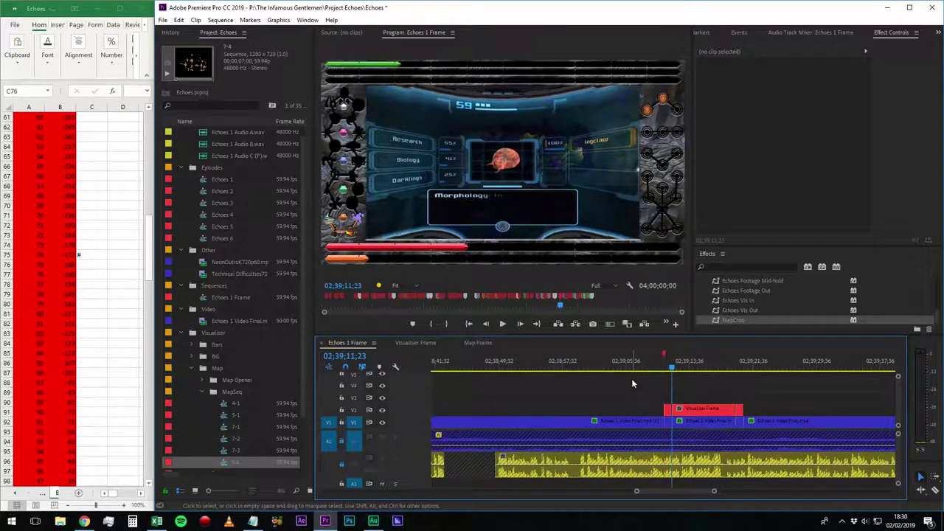
# - Add a Position keyframe to the Scan Bar clip in the Visualiser Frame sequence at 02;39;14;23
pyautogui.click(358, 357)
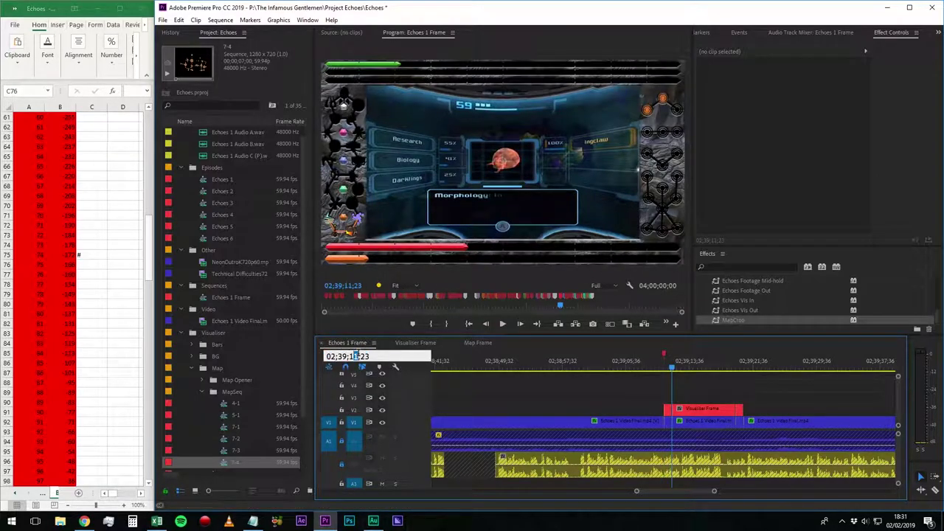
pyautogui.write('02;39;14;23')
pyautogui.press('Return')
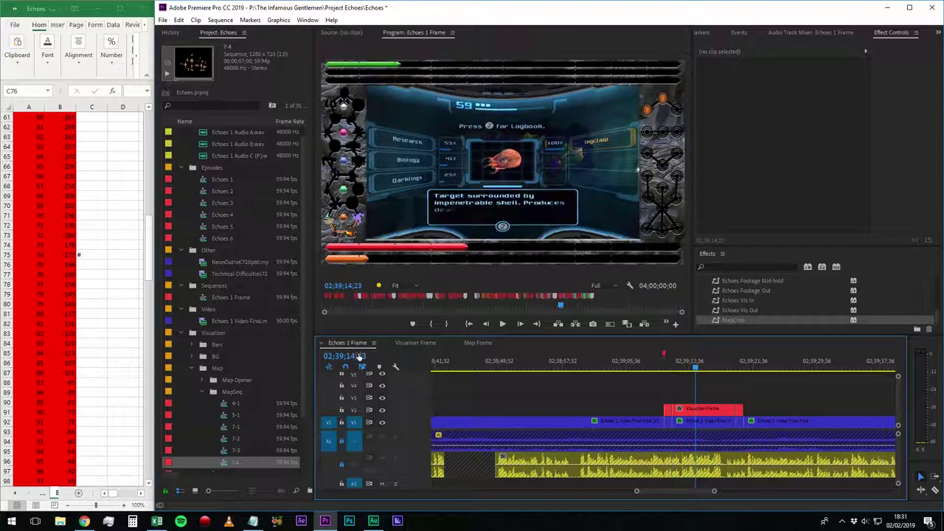
pyautogui.click(717, 413)
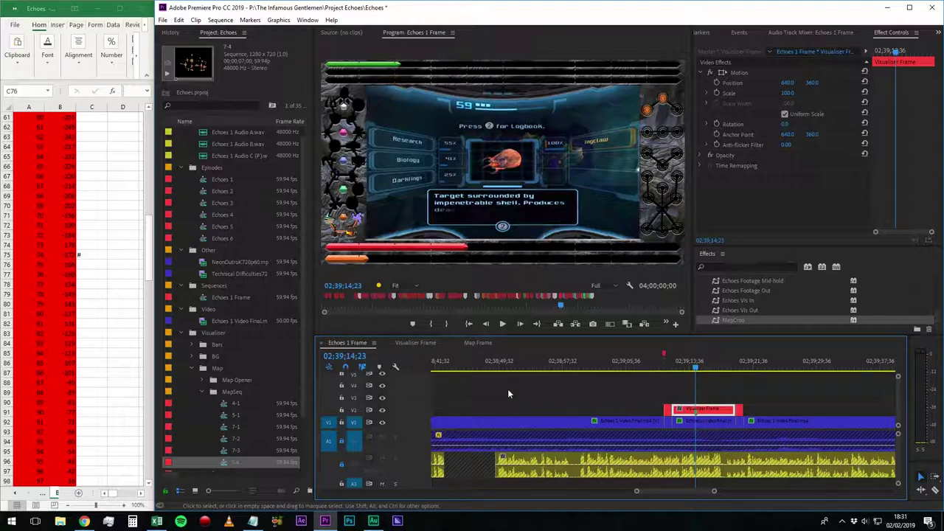
pyautogui.click(415, 342)
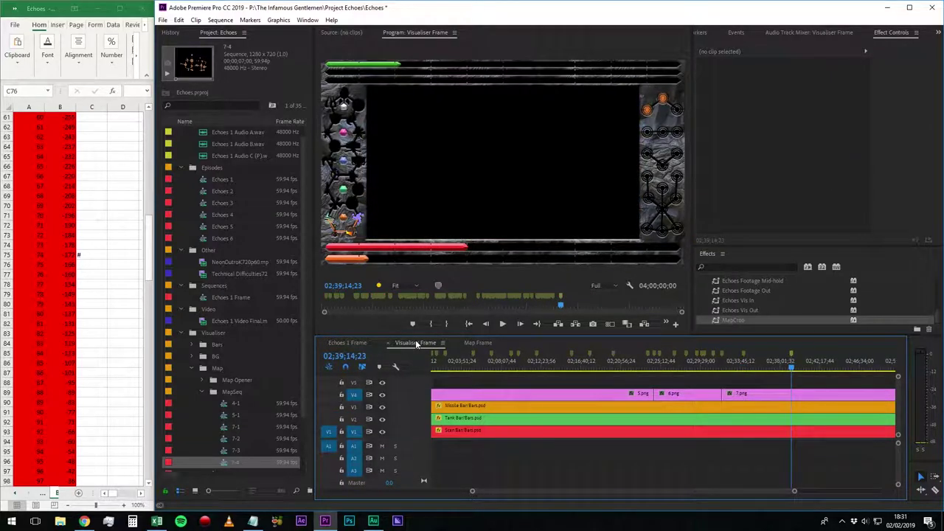
pyautogui.scroll(-3, 688, 403)
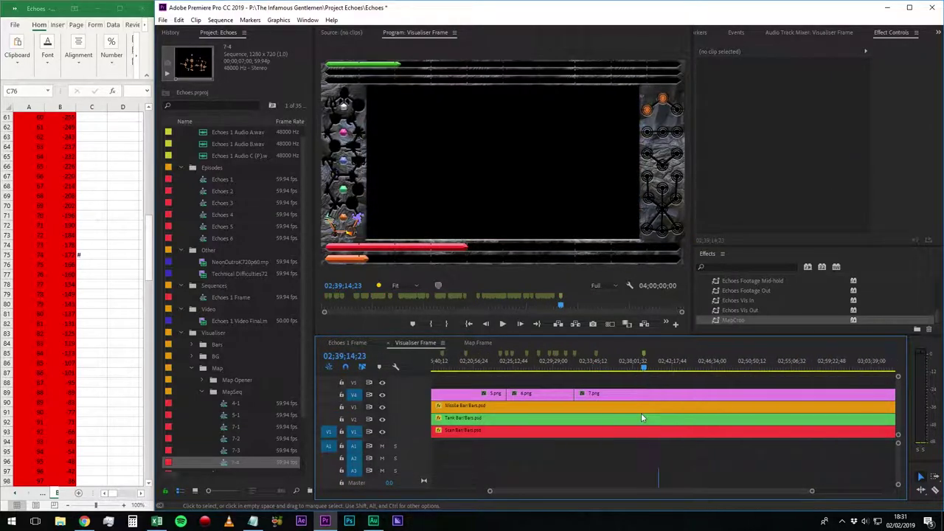
pyautogui.click(607, 433)
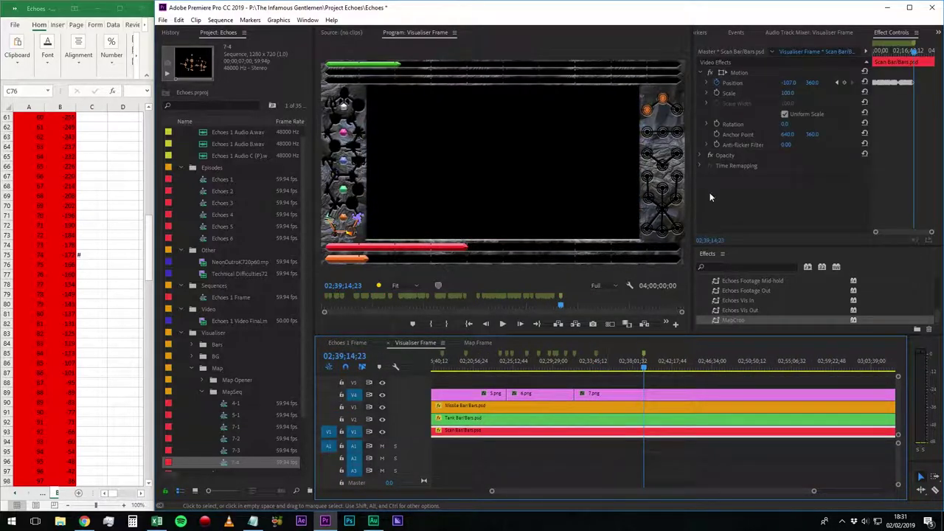
pyautogui.click(844, 83)
# - Keyframe the Scan Bar's Position at 02;39;16;23 with an X value of -101, taken from cell B87 of the workbook
pyautogui.click(346, 356)
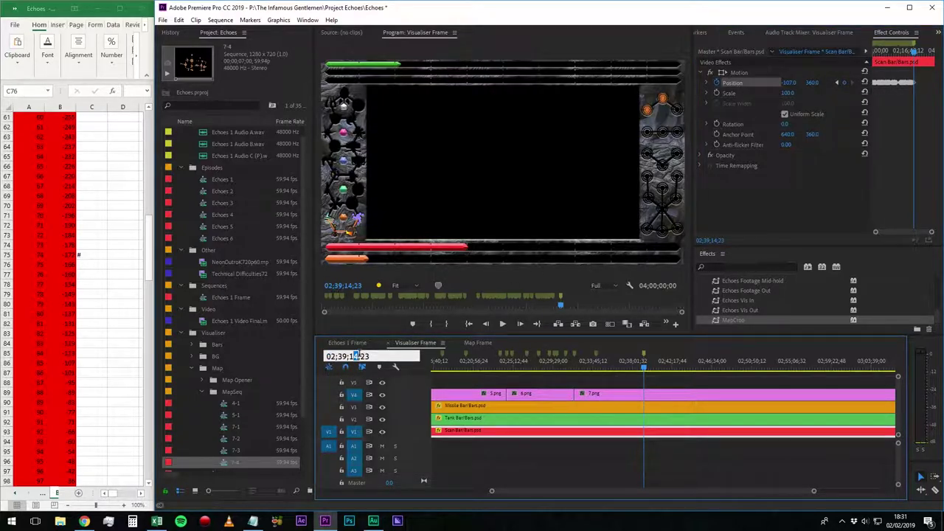
pyautogui.write('6')
pyautogui.press('Return')
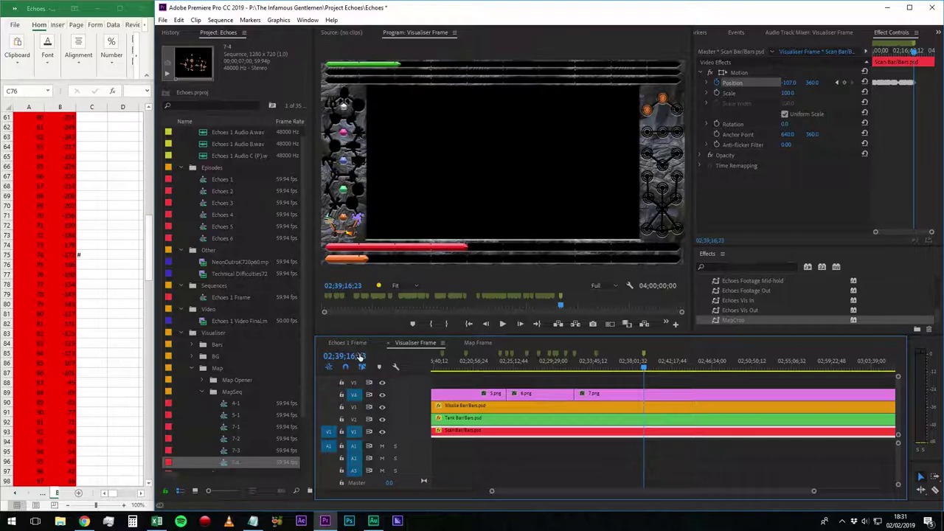
pyautogui.click(845, 82)
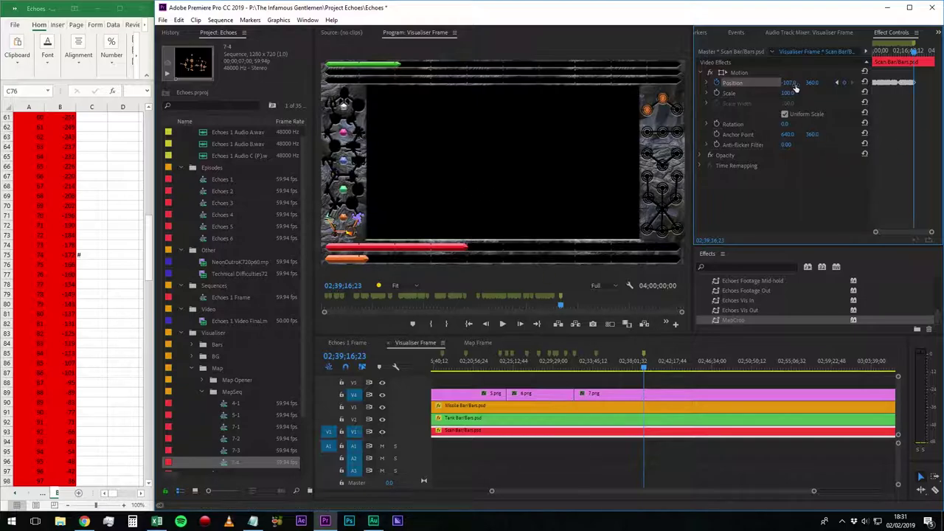
pyautogui.moveTo(788, 83); pyautogui.dragTo(732, 82)
pyautogui.click(83, 307)
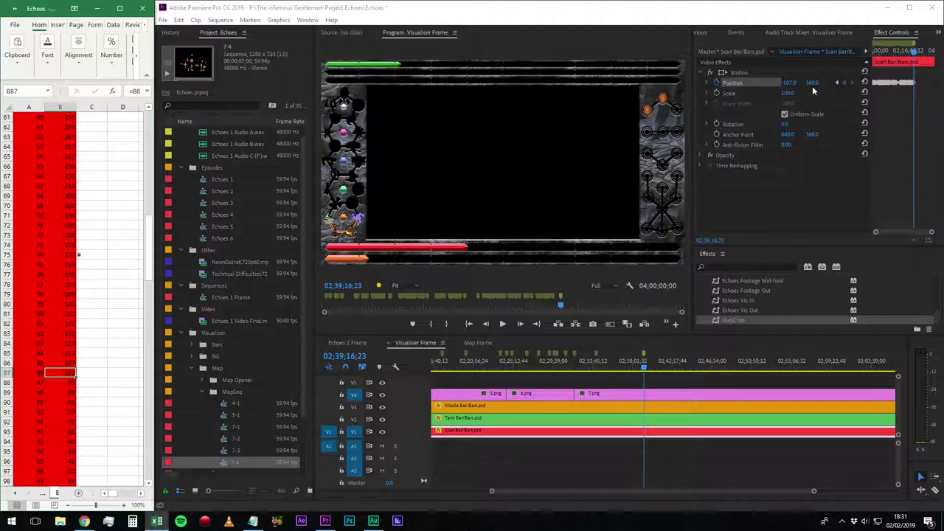
pyautogui.click(787, 84)
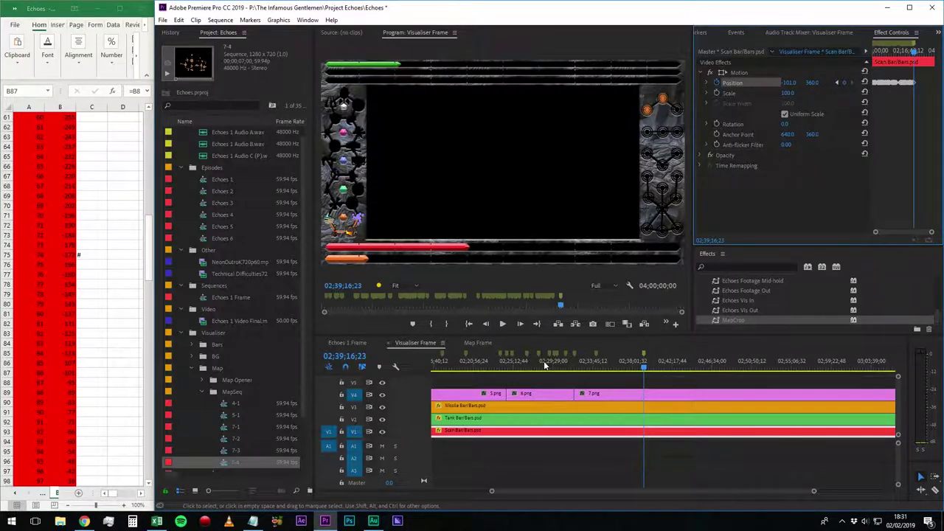
# - Return to Echoes 1 Frame and advance to the next scan's Visualiser Frame clip at 02;39;48;44
pyautogui.click(344, 342)
pyautogui.press('space')
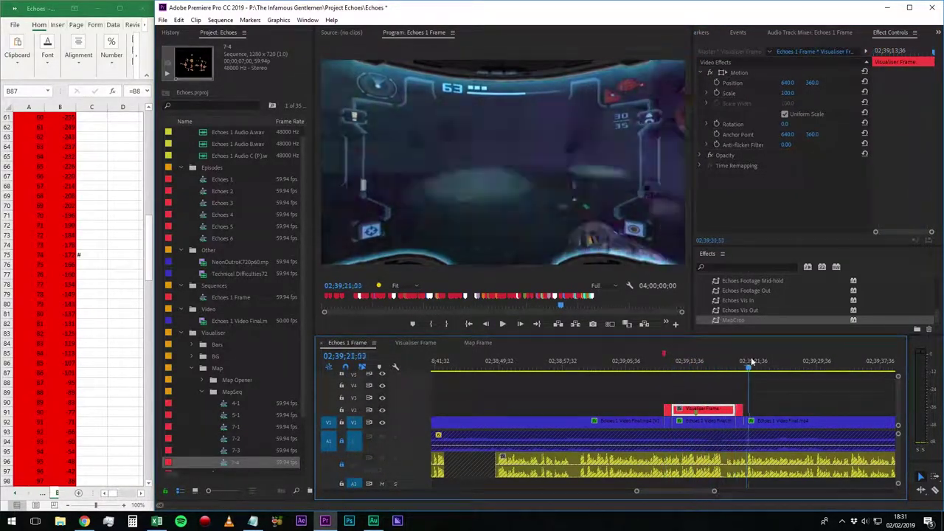
pyautogui.click(782, 381)
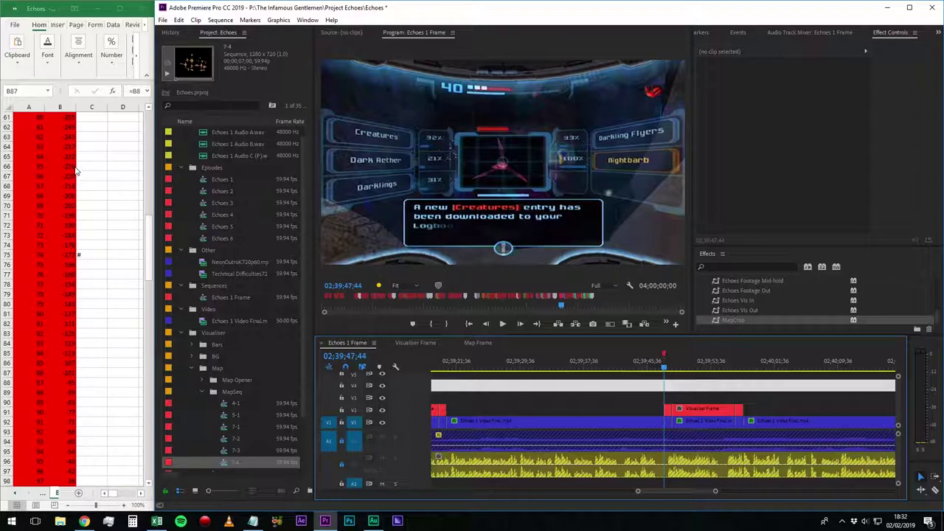
pyautogui.click(679, 379)
pyautogui.hotkey('shift', 'Right')
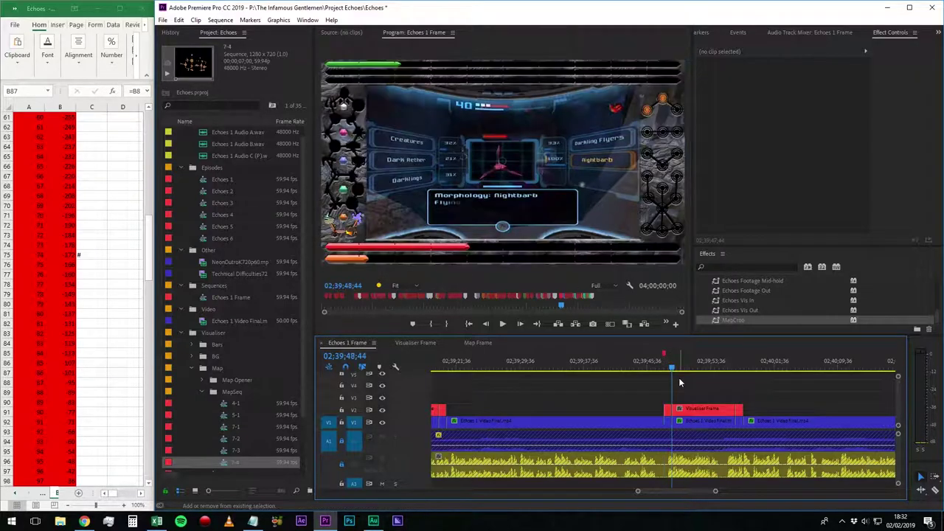
# - Move to 02;39;51;44 and add a Position keyframe to the Scan Bar in the Visualiser Frame sequence
pyautogui.click(345, 356)
pyautogui.doubleClick(354, 356)
pyautogui.press('Return')
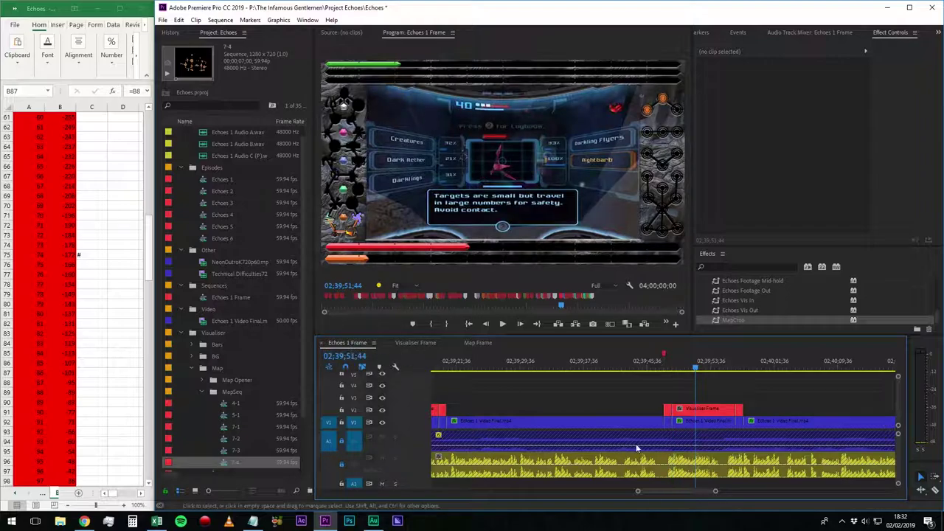
pyautogui.click(702, 410)
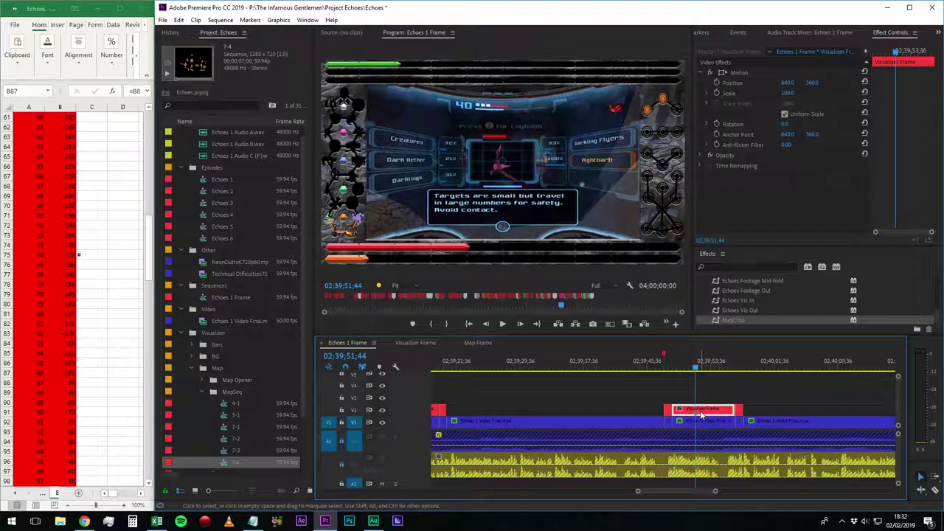
pyautogui.click(414, 343)
pyautogui.hotkey('shift', 'm')
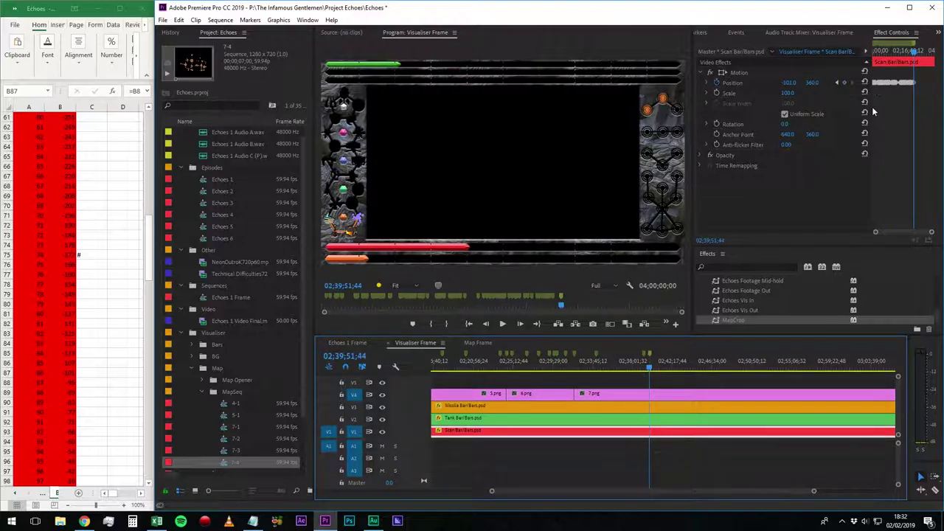
pyautogui.click(844, 83)
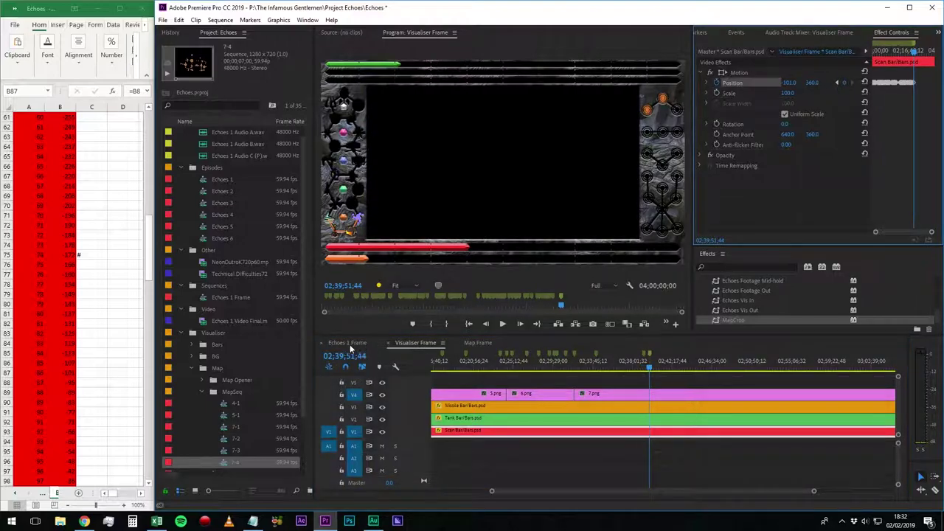
# - Keyframe the Scan Bar's Position at 02;39;53;44 with an X value of -95
pyautogui.click(351, 351)
pyautogui.click(354, 355)
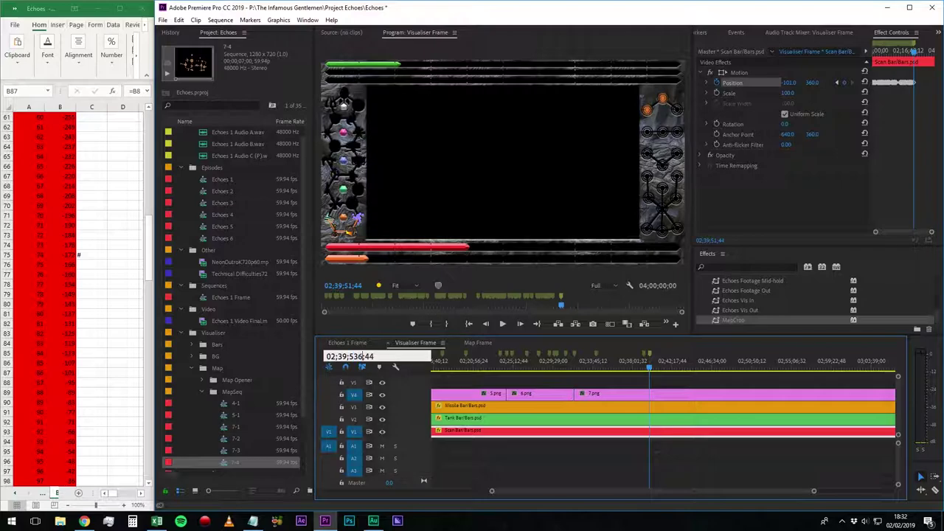
pyautogui.press('Return')
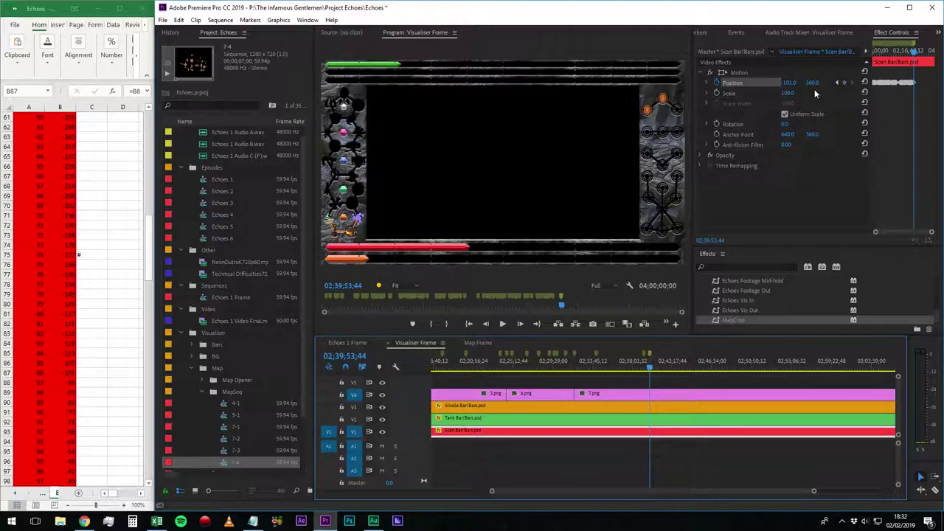
pyautogui.click(845, 87)
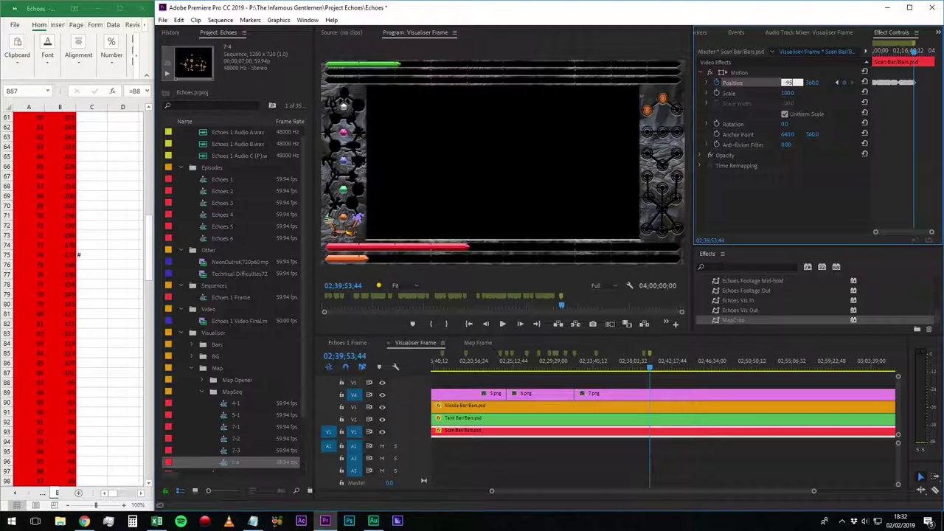
# - Return to Echoes 1 Frame and move to 02;42;08;33 in the Light Beam section's Visualiser Frame clip
pyautogui.click(352, 345)
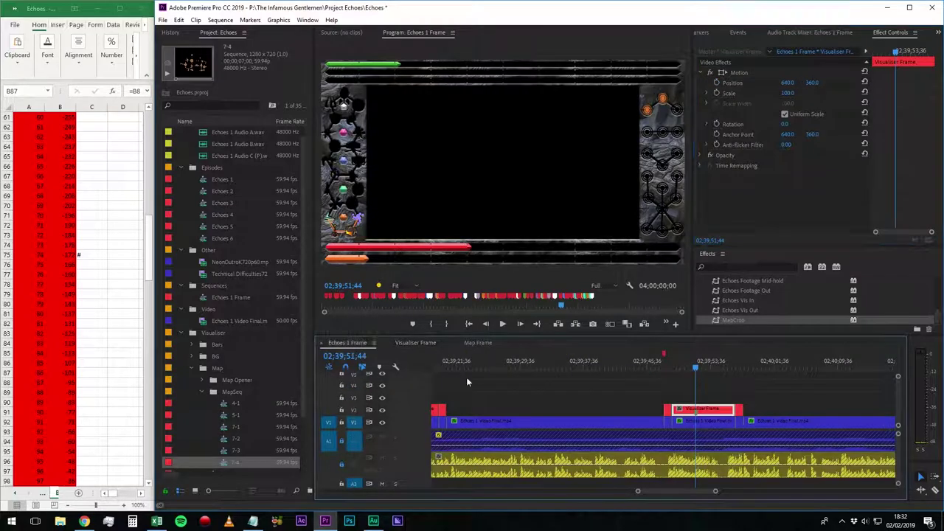
pyautogui.moveTo(666, 363); pyautogui.dragTo(757, 376)
pyautogui.hotkey('shift', 'm')
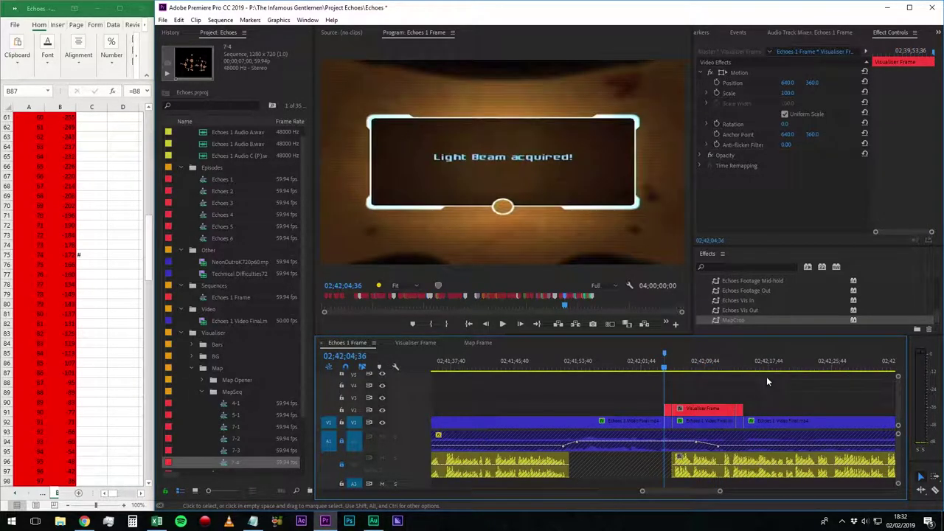
pyautogui.press('space')
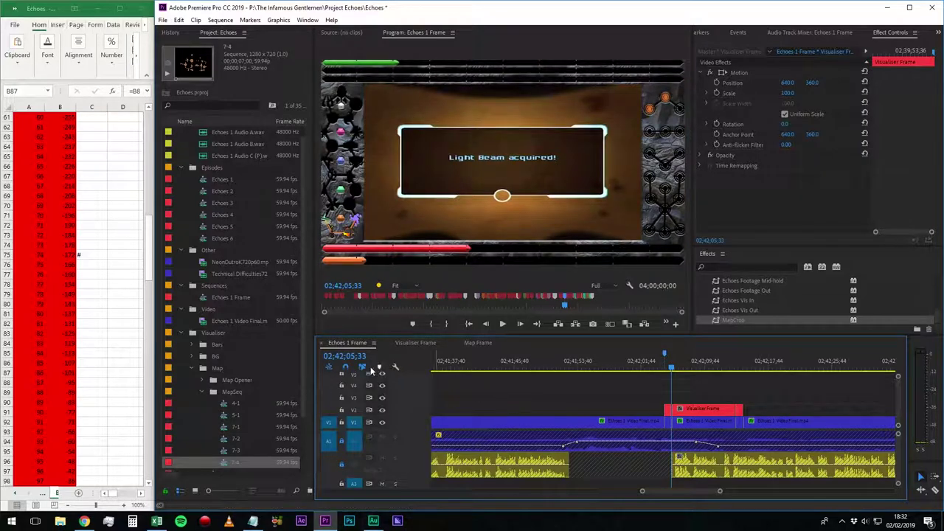
pyautogui.click(369, 358)
pyautogui.click(351, 356)
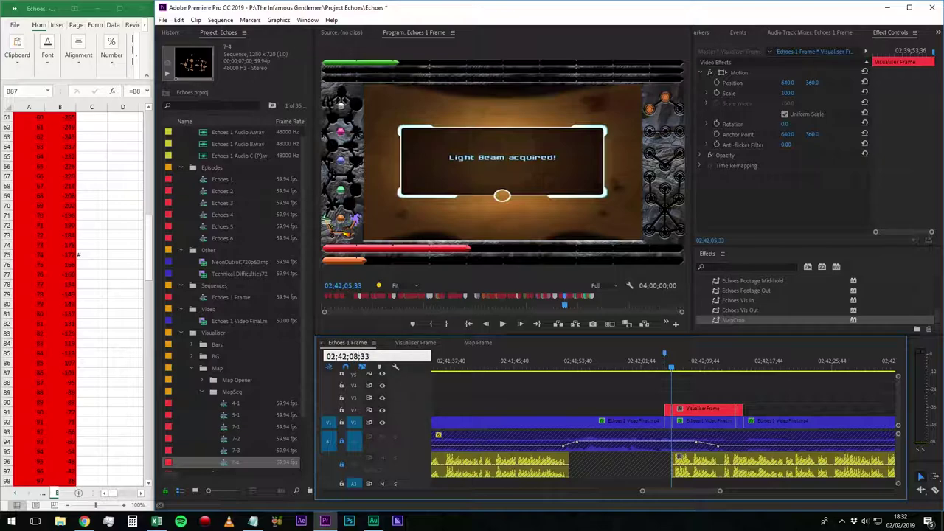
pyautogui.press('Return')
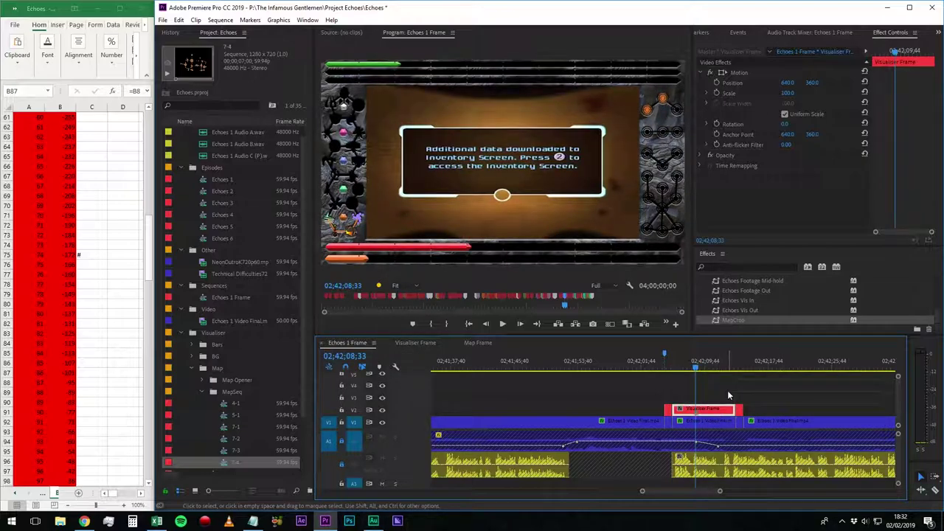
# - Split the 7.png clip in the Visualiser Frame sequence at 02;42;08;33
pyautogui.click(414, 344)
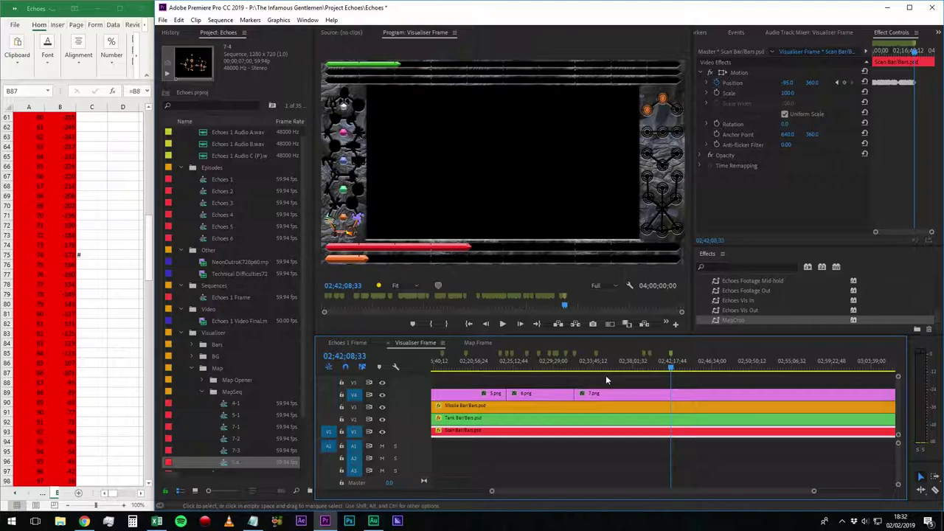
pyautogui.press('c')
pyautogui.click(672, 391)
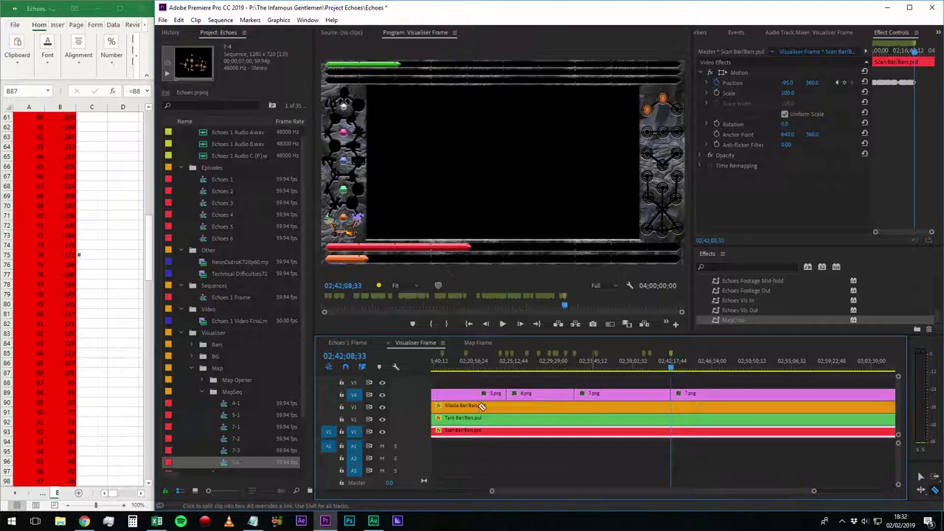
# - Open the Echoes Vis Plan file from Project Echoes' Visualiser folder in Photoshop
pyautogui.click(60, 522)
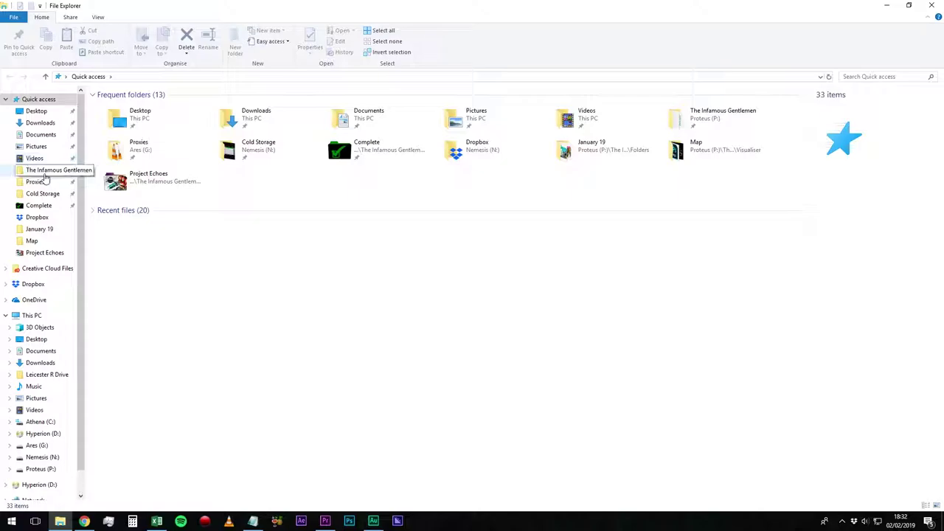
pyautogui.click(46, 169)
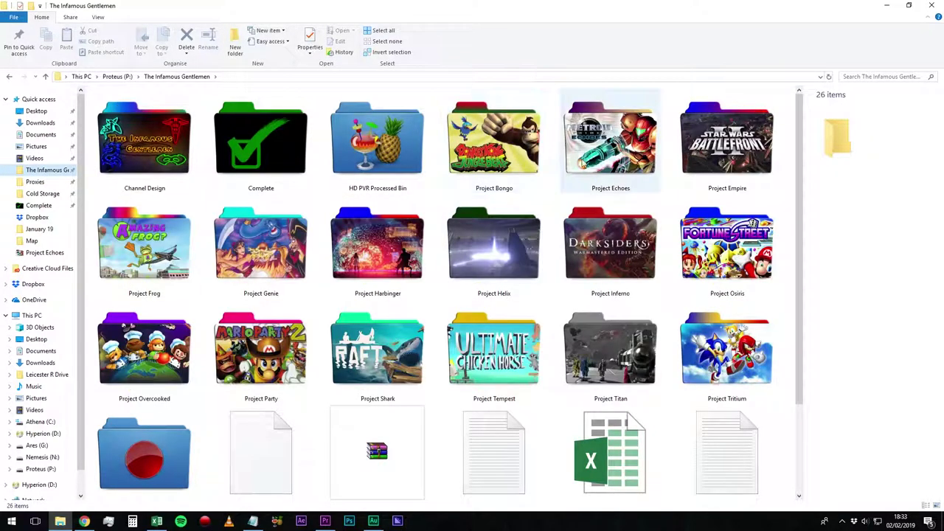
pyautogui.doubleClick(610, 140)
pyautogui.doubleClick(156, 150)
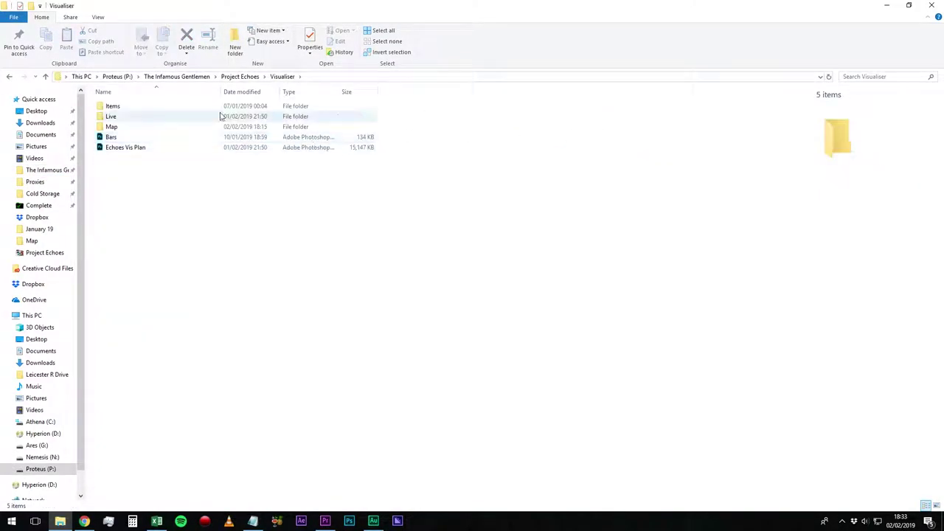
pyautogui.click(124, 150)
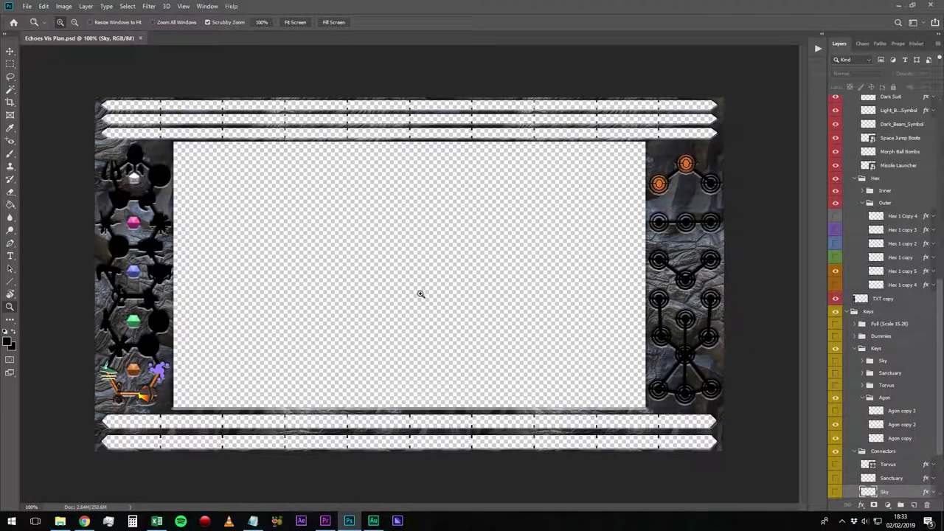
# - Find the Light_Beam_Symbol layer of the dark beam icon just above the orange hexagon and clear its layer style
pyautogui.click(935, 178)
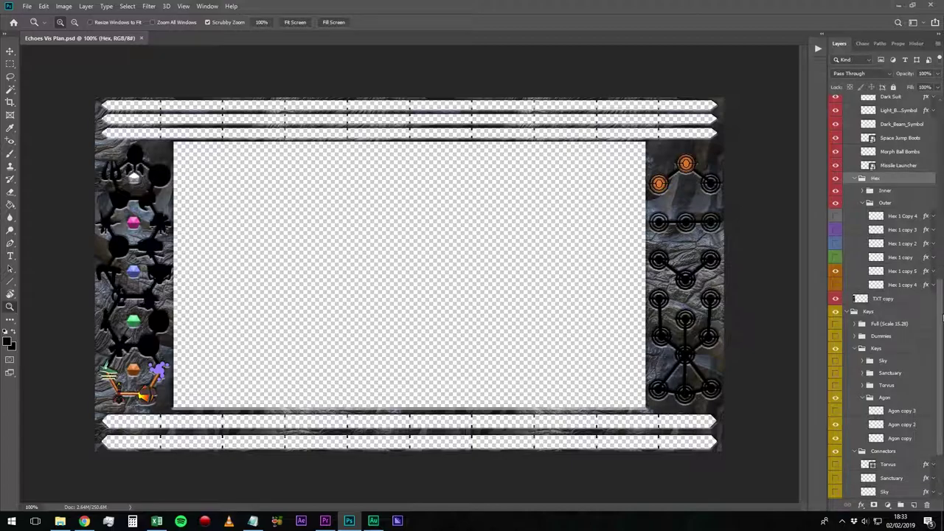
pyautogui.moveTo(940, 304)
pyautogui.mouseDown()
pyautogui.moveTo(939, 125)
pyautogui.moveTo(934, 444)
pyautogui.moveTo(943, 318)
pyautogui.mouseUp()
pyautogui.scroll(10, 885, 295)
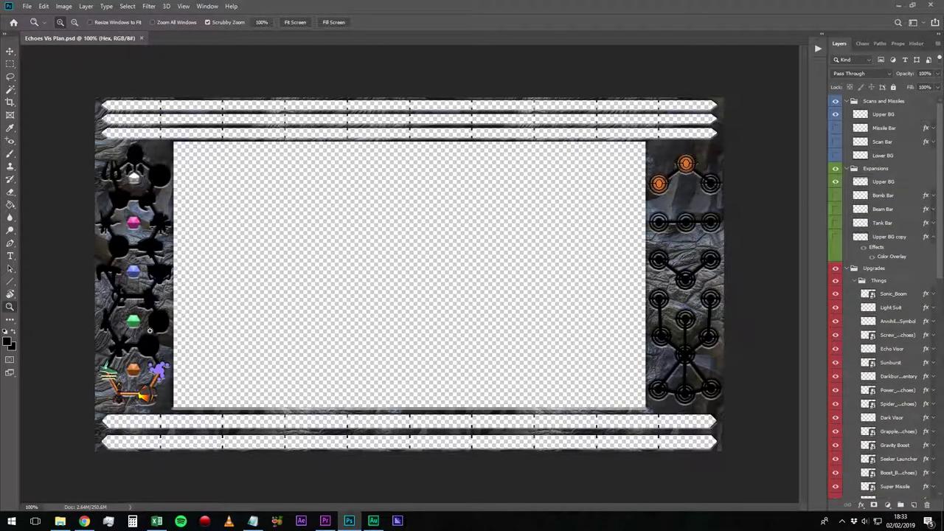
pyautogui.moveTo(117, 351); pyautogui.dragTo(137, 343)
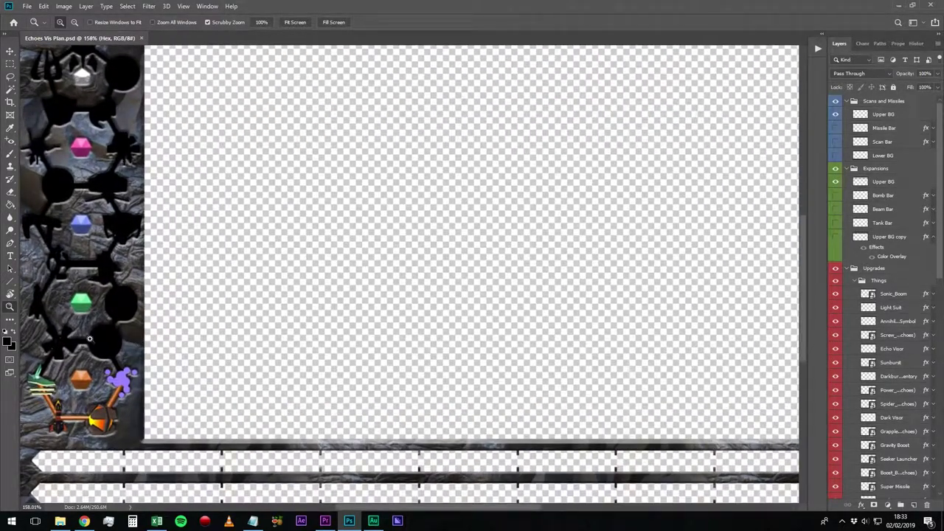
pyautogui.scroll(1, 71, 336)
pyautogui.moveTo(413, 508); pyautogui.dragTo(378, 507)
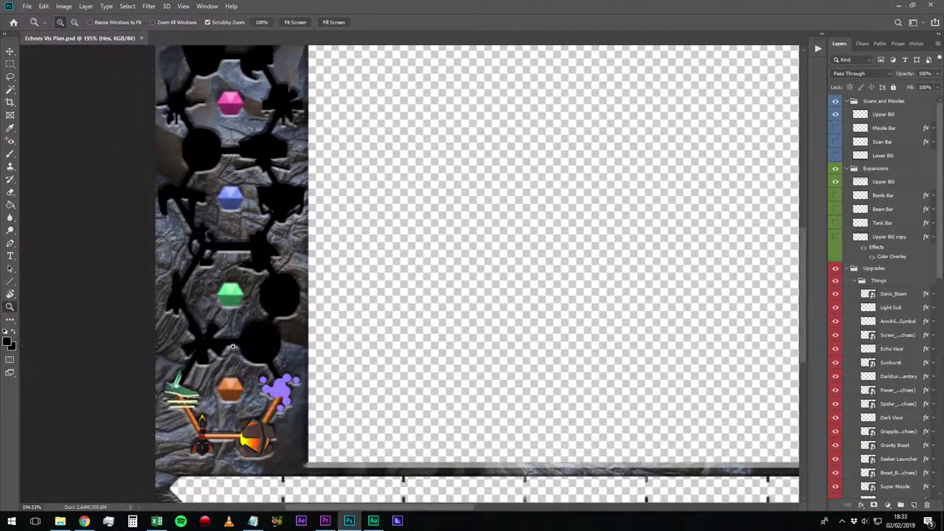
pyautogui.click(896, 322)
pyautogui.press('v')
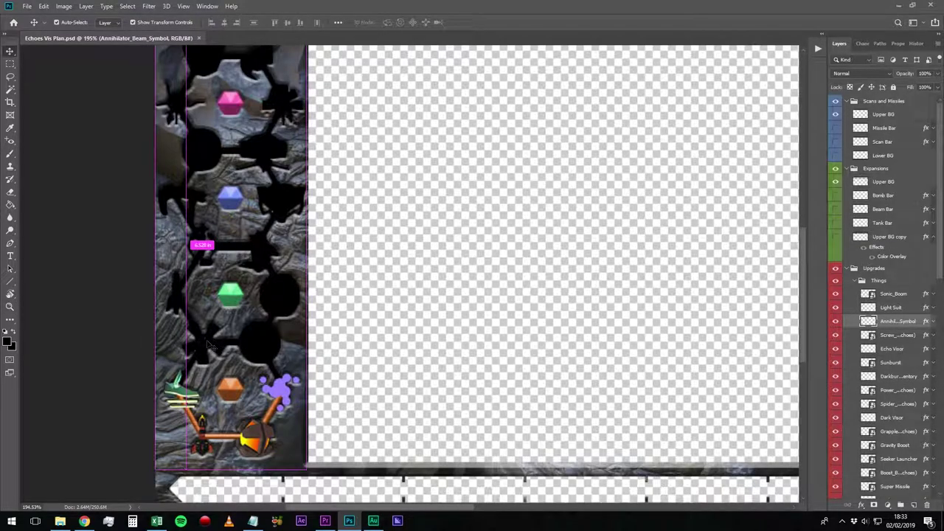
pyautogui.keyDown('ctrl'); pyautogui.click(212, 346); pyautogui.keyUp('ctrl')
pyautogui.click(206, 343)
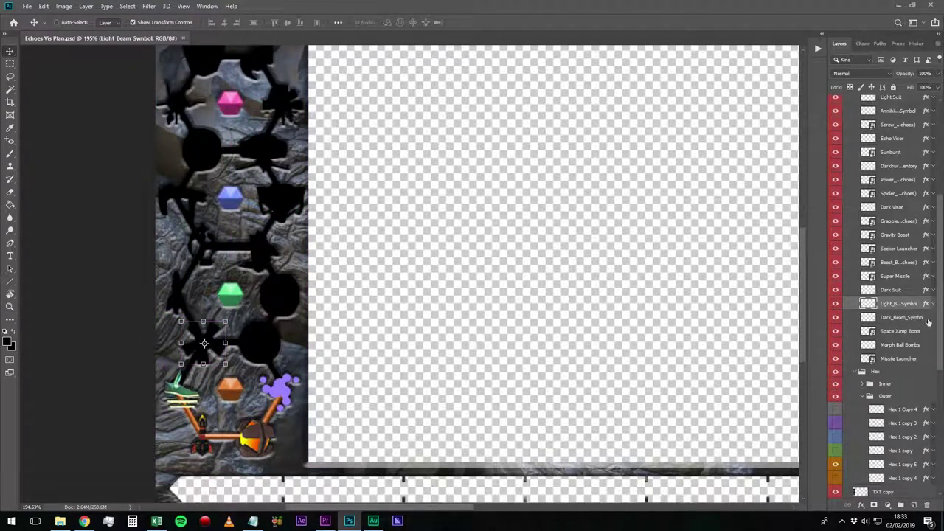
pyautogui.rightClick(908, 305)
pyautogui.click(855, 322)
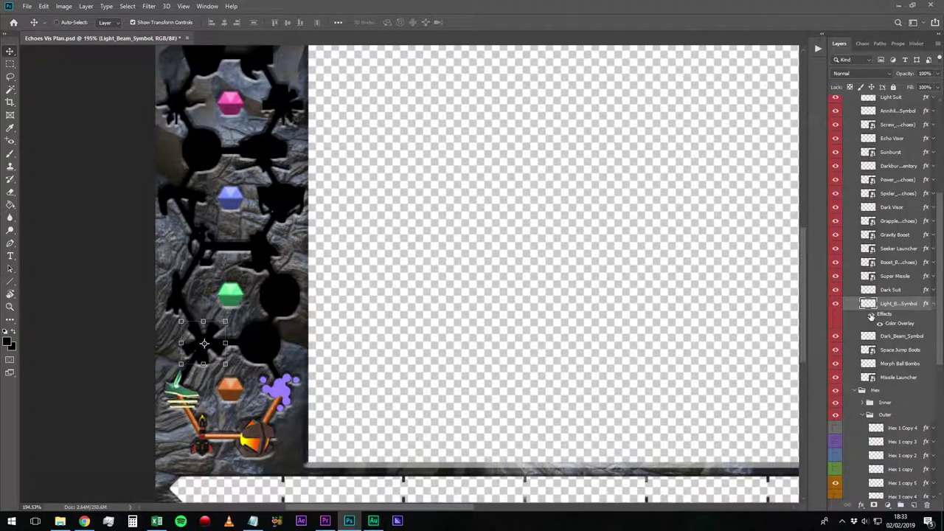
pyautogui.rightClick(895, 305)
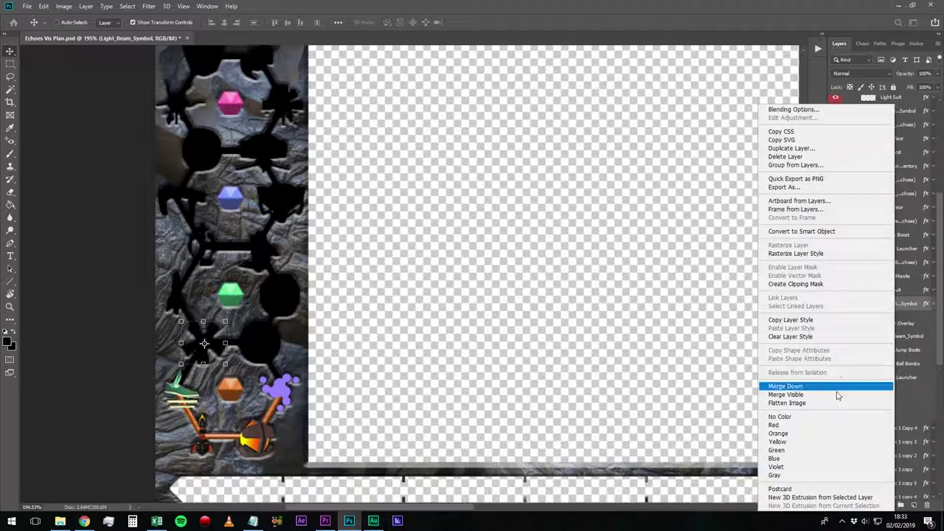
pyautogui.click(804, 335)
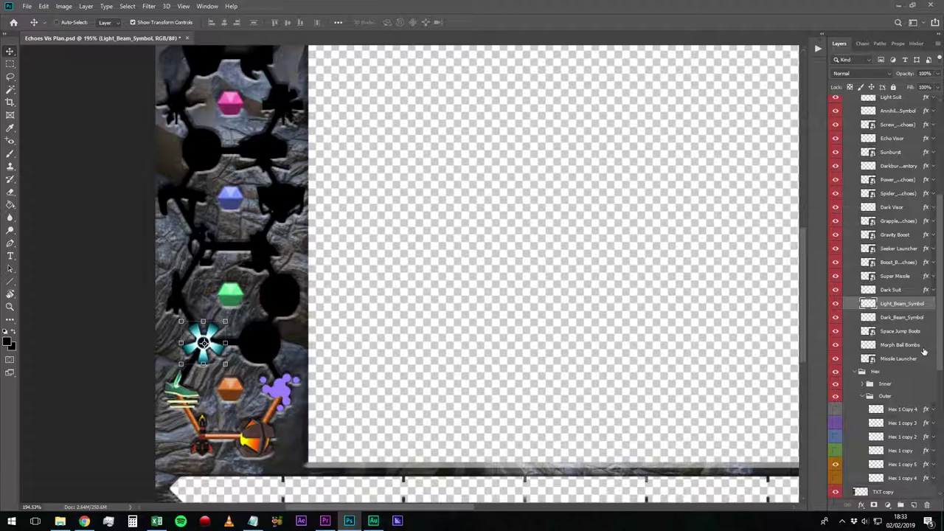
# - Duplicate the hidden Hex 1 copy 4 layer, delete Hex 1 copy 5, and show the new copy instead
pyautogui.scroll(-3, 925, 351)
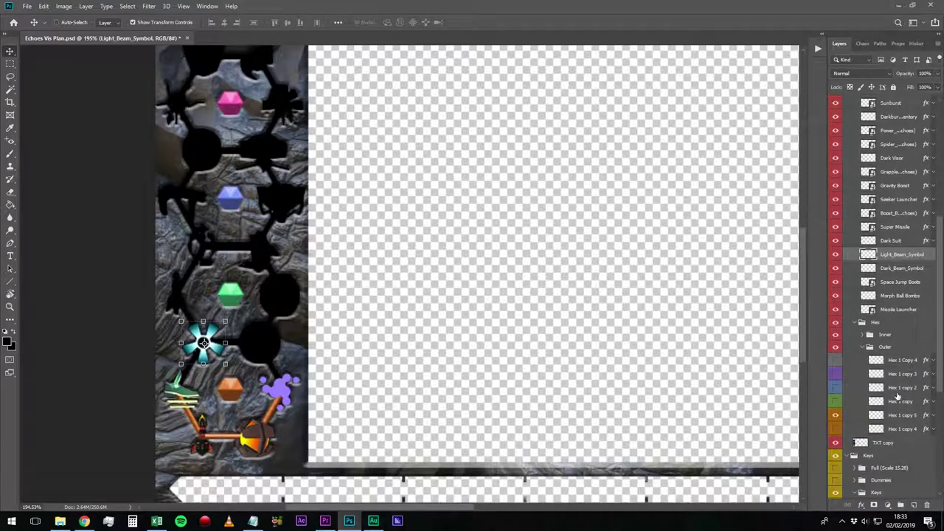
pyautogui.click(889, 431)
pyautogui.moveTo(885, 431); pyautogui.dragTo(915, 506)
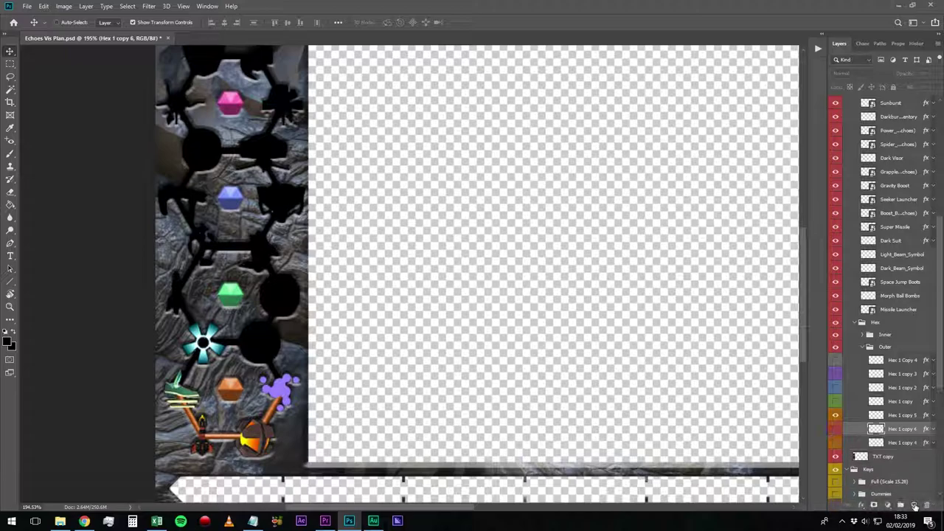
pyautogui.rightClick(898, 436)
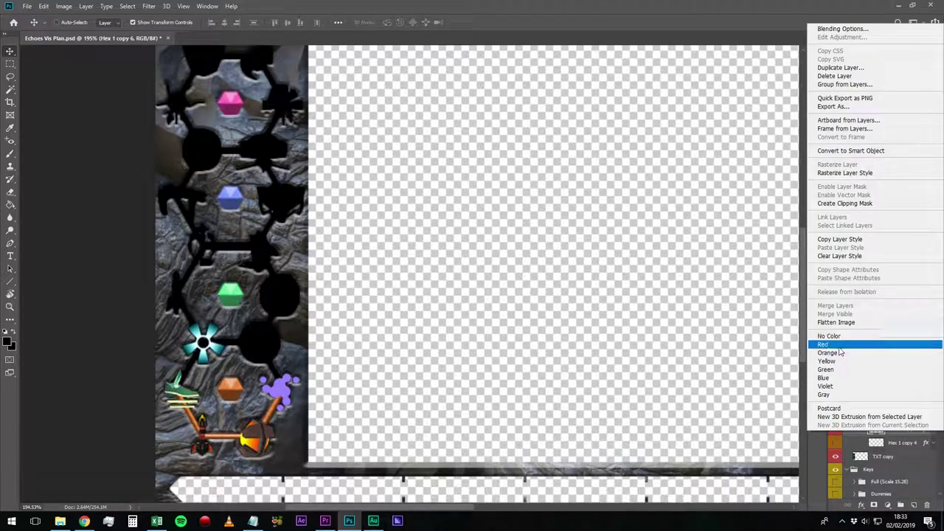
pyautogui.click(885, 346)
pyautogui.click(893, 418)
pyautogui.press('Delete')
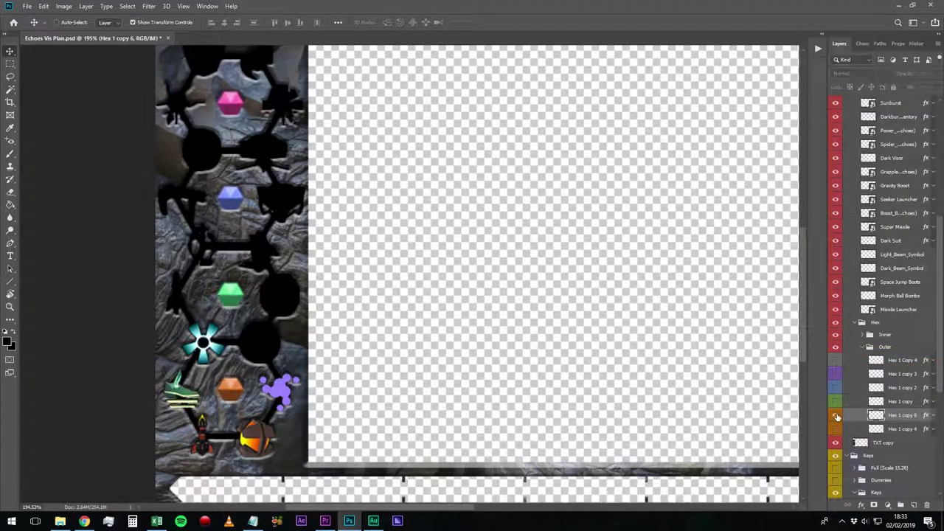
pyautogui.click(836, 415)
# - Erase the top and upper-right connectors of the orange hexagon on Hex 1 copy 6, using the Eraser at 100% opacity
pyautogui.press('e')
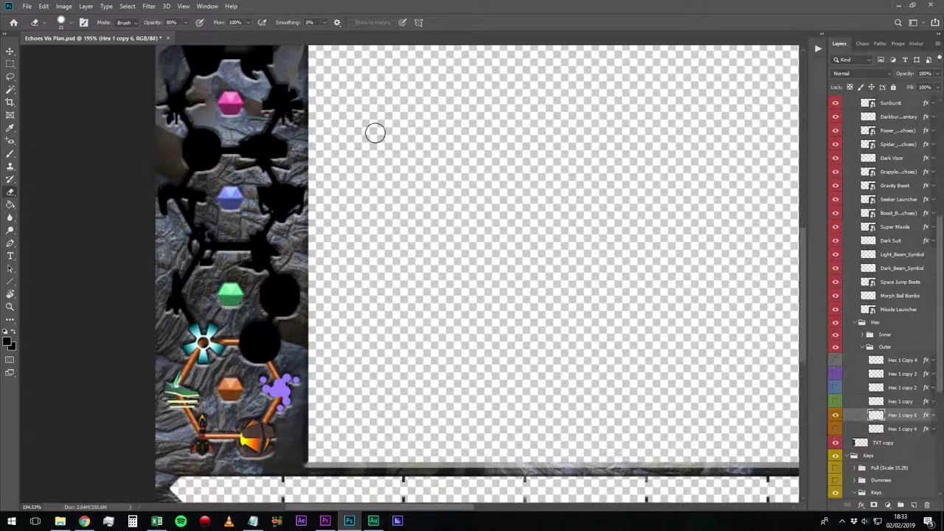
pyautogui.rightClick(286, 301)
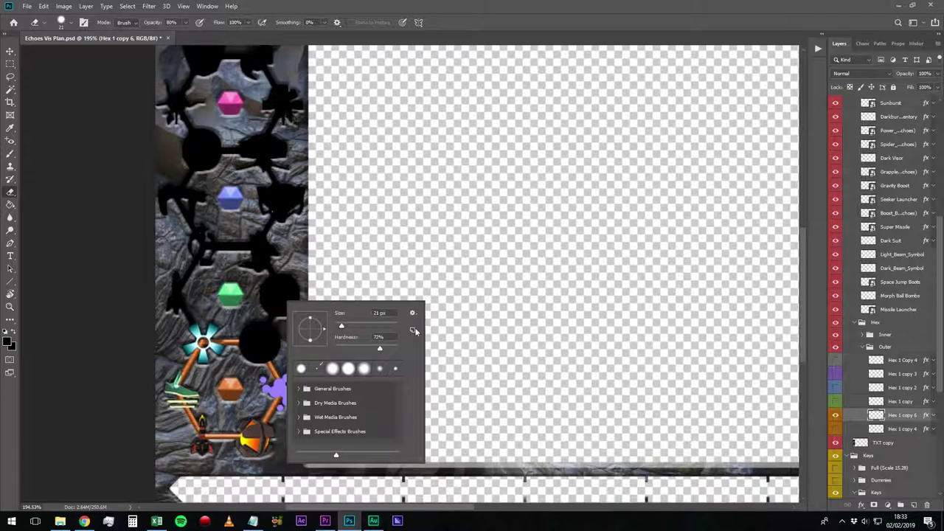
pyautogui.click(888, 403)
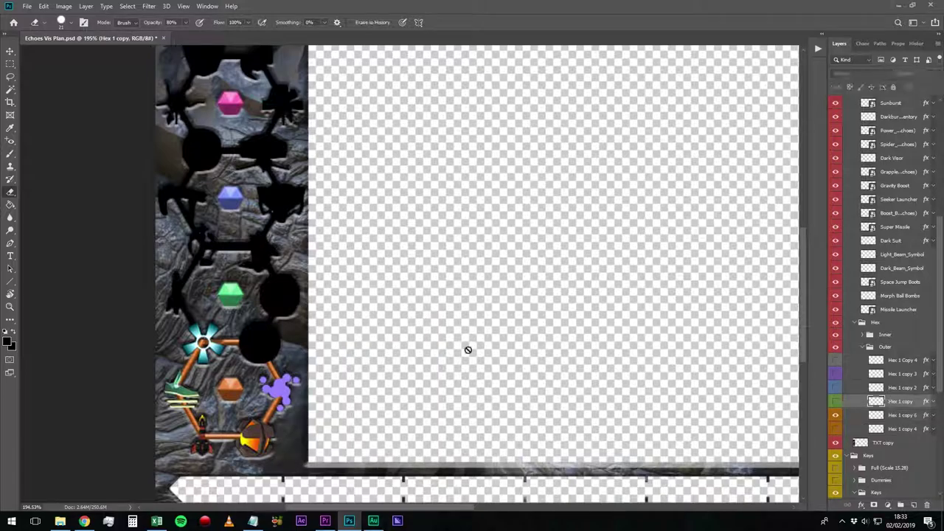
pyautogui.click(899, 417)
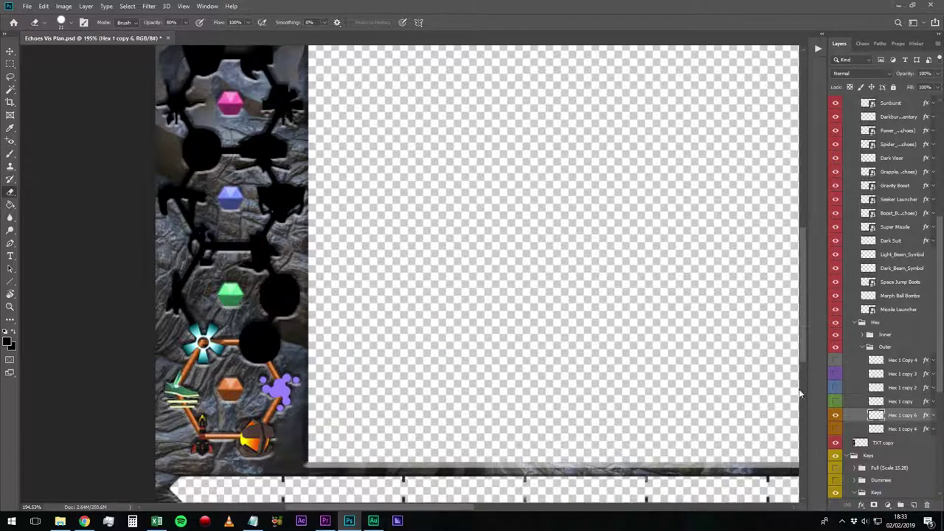
pyautogui.click(835, 429)
pyautogui.click(834, 428)
pyautogui.moveTo(228, 346)
pyautogui.mouseDown()
pyautogui.moveTo(273, 373)
pyautogui.moveTo(205, 338)
pyautogui.mouseUp()
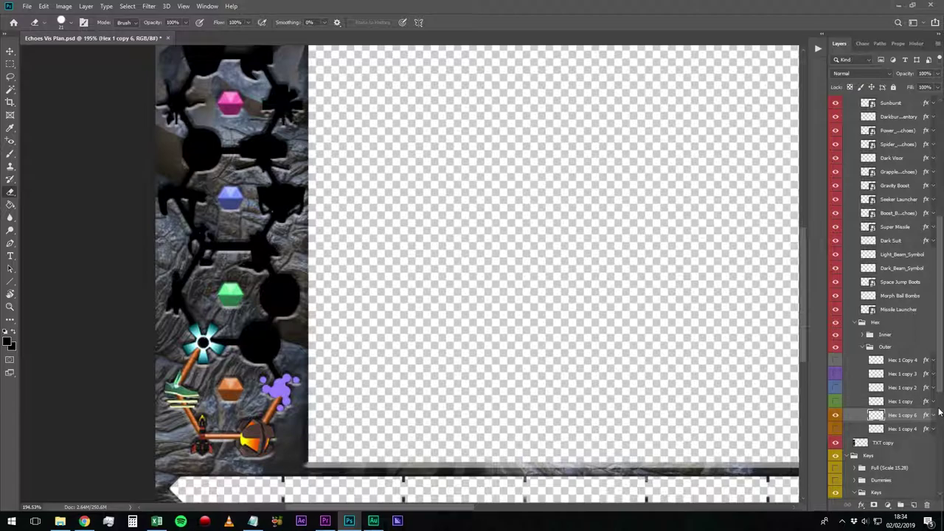
# - Save the image as a PNG named 8 in the Visualiser's Live folder
pyautogui.hotkey('ctrl', 'shift', 's')
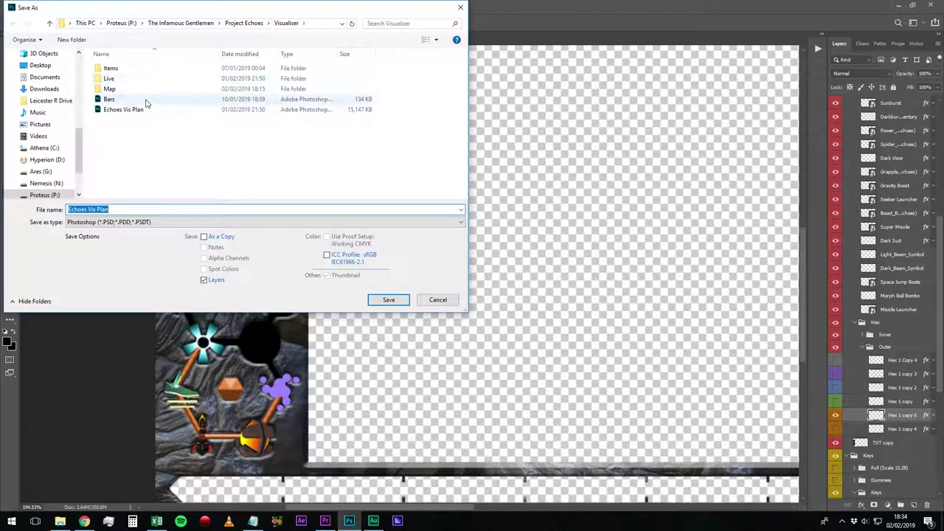
pyautogui.doubleClick(111, 79)
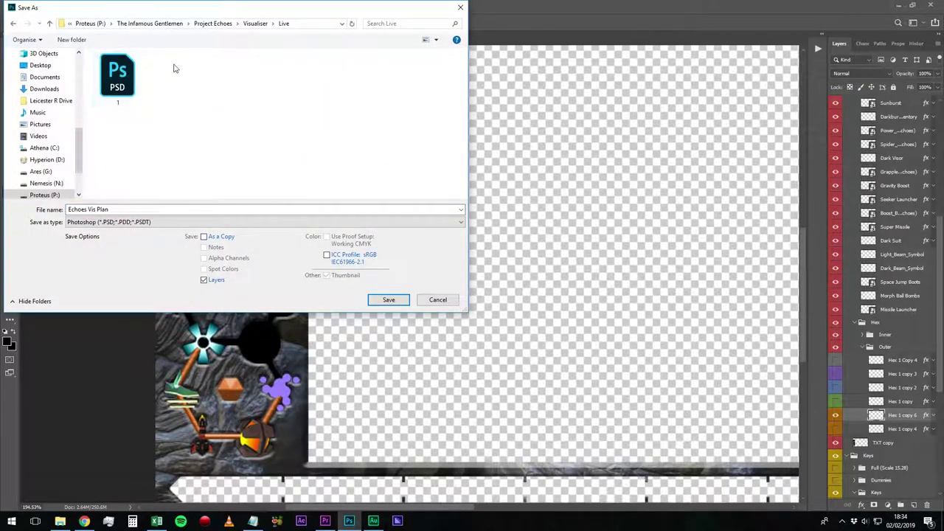
pyautogui.hotkey('alt', 'Left')
pyautogui.doubleClick(112, 68)
pyautogui.click(147, 222)
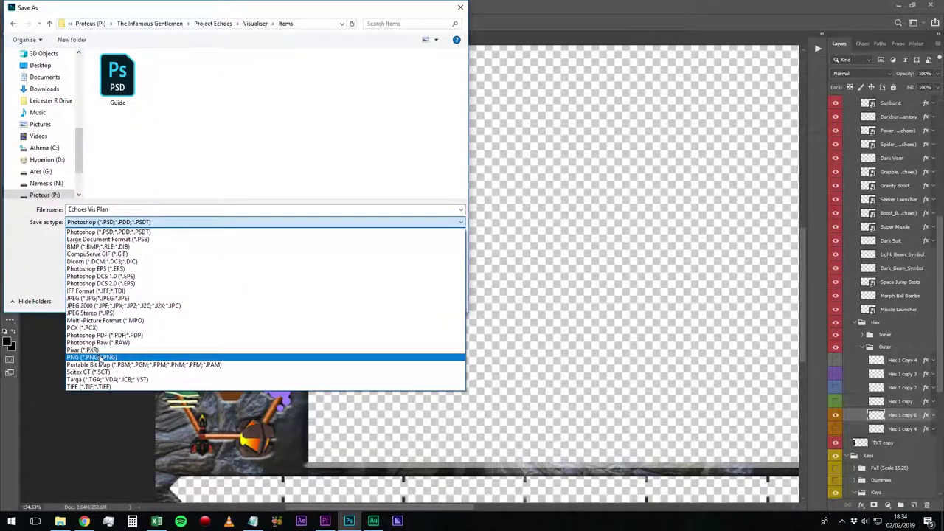
pyautogui.click(118, 358)
pyautogui.hotkey('alt', 'Left')
pyautogui.doubleClick(142, 81)
pyautogui.click(185, 209)
pyautogui.write('8')
pyautogui.press('Return')
pyautogui.press('Return')
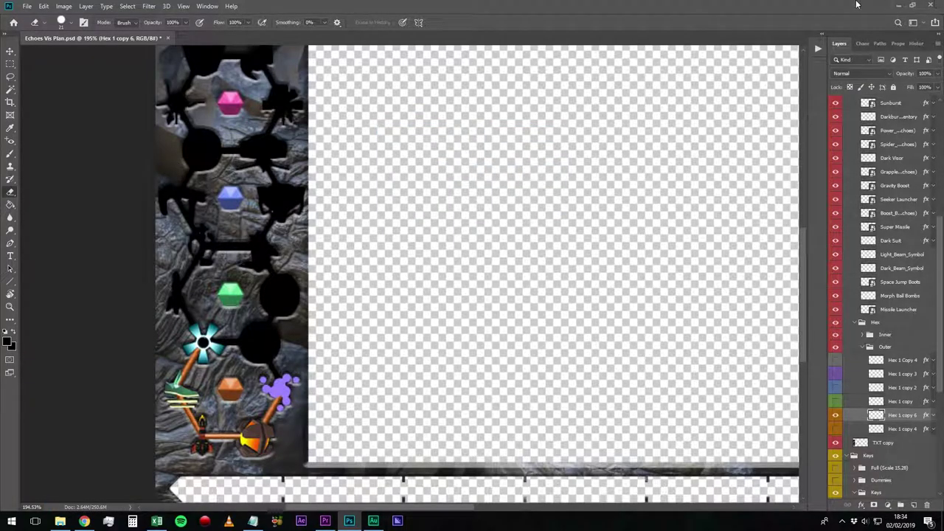
# - Import 8.png from the Visualiser's Live folder into the BG bin of the Echoes project in Premiere Pro
pyautogui.click(60, 521)
pyautogui.click(112, 117)
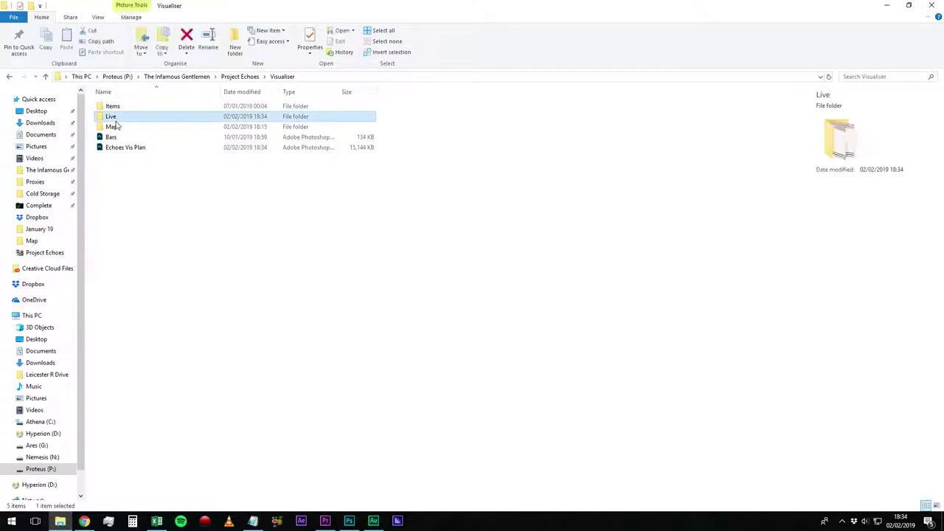
pyautogui.doubleClick(110, 117)
pyautogui.click(500, 121)
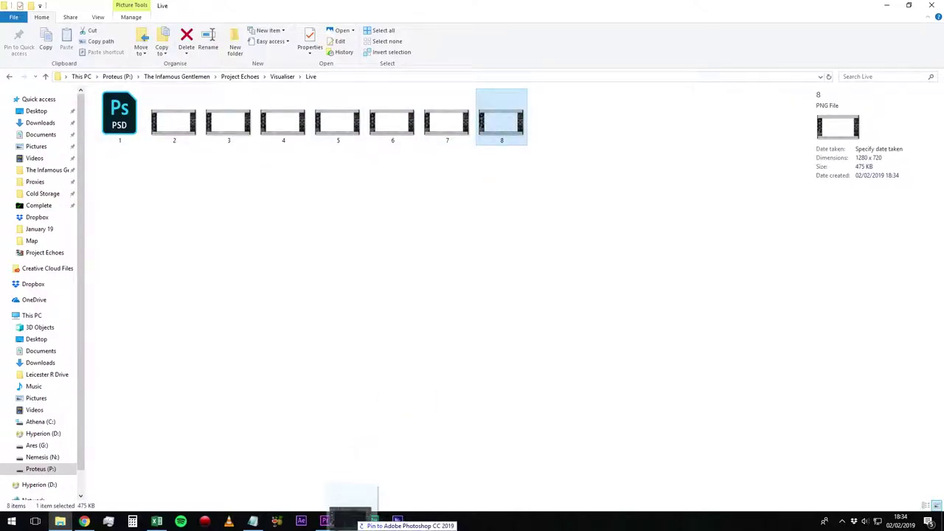
pyautogui.click(349, 521)
pyautogui.moveTo(323, 526); pyautogui.dragTo(213, 355)
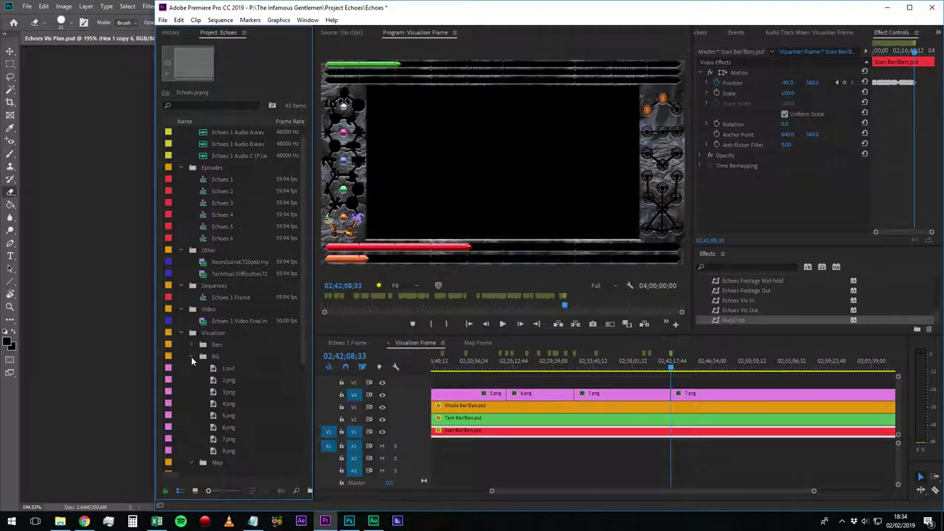
# - Replace the 7.png clip after 02;42;08;33 in Visualiser Frame with 8.png from the bin
pyautogui.click(228, 451)
pyautogui.rightClick(712, 394)
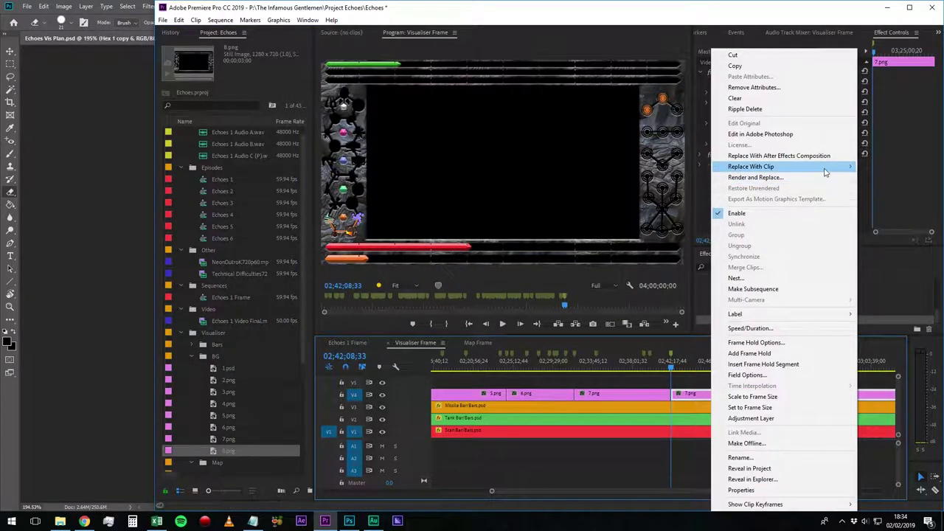
pyautogui.click(604, 188)
# - Apply a Cross Dissolve at the cut between the 7.png and 8.png clips in Visualiser Frame
pyautogui.press('=')
pyautogui.press('=')
pyautogui.press('=')
pyautogui.press('=')
pyautogui.moveTo(664, 365)
pyautogui.mouseDown()
pyautogui.moveTo(657, 366)
pyautogui.moveTo(665, 369)
pyautogui.mouseUp()
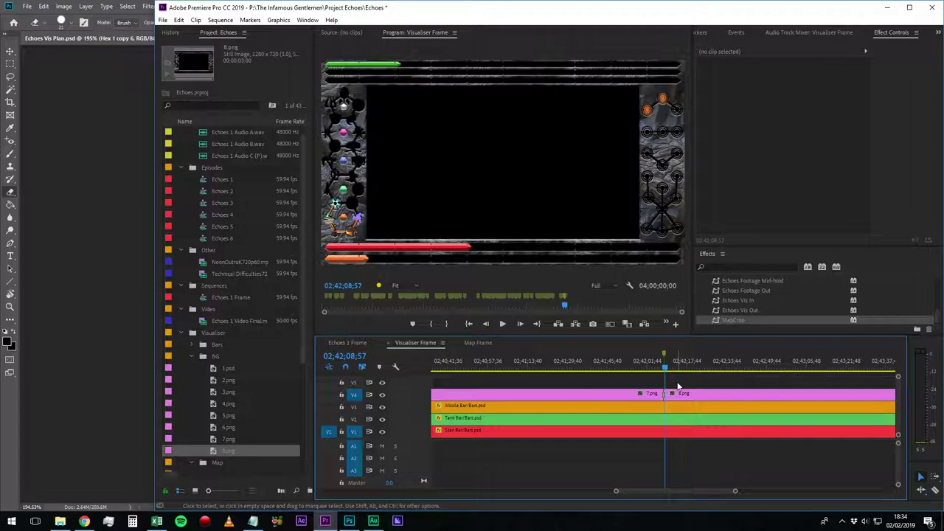
pyautogui.hotkey('ctrl', 'd')
pyautogui.press('=')
pyautogui.click(668, 368)
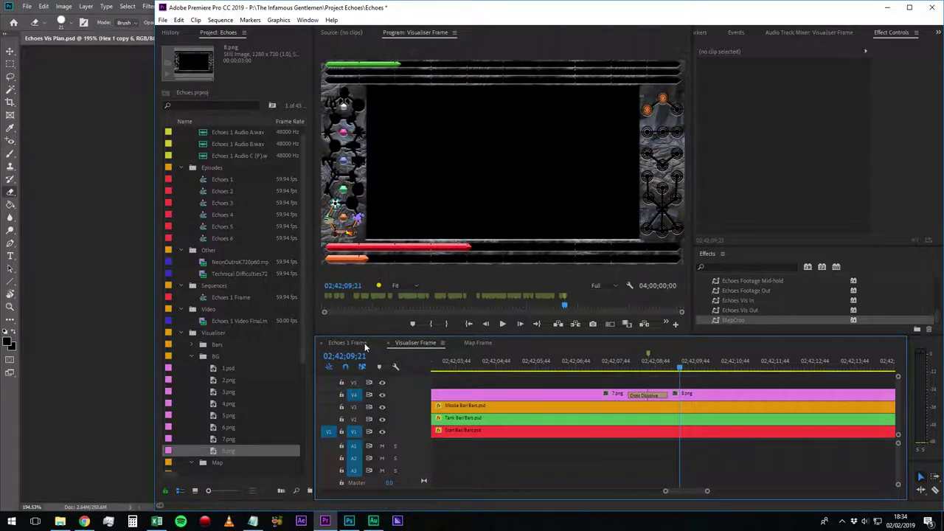
# - Return to Echoes 1 Frame and play the Light Beam section to check the icon's fade-in
pyautogui.click(359, 342)
pyautogui.click(654, 367)
pyautogui.press('space')
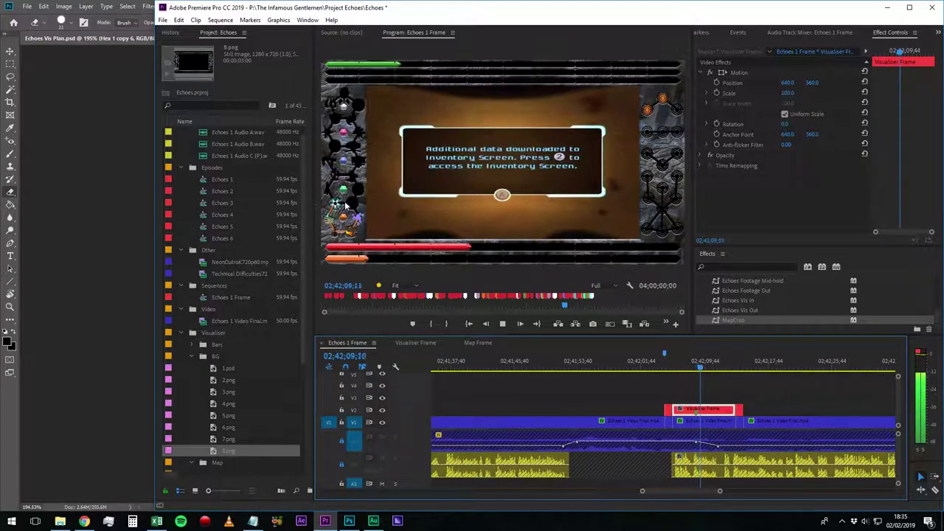
pyautogui.press('space')
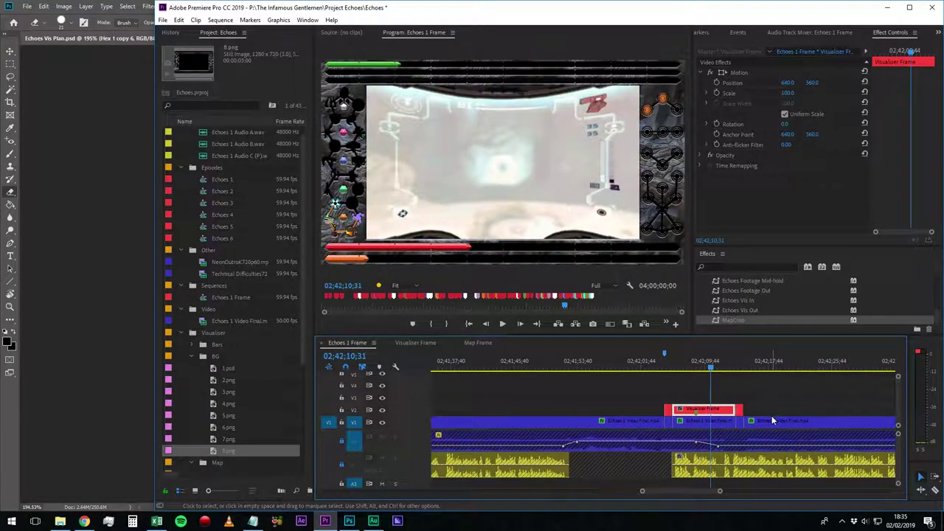
# - Move to the next marker in Echoes 1 Frame, at the Energized Crystal scan's Visualiser Frame clip
pyautogui.click(787, 406)
pyautogui.hotkey('shift', 'm')
pyautogui.click(787, 397)
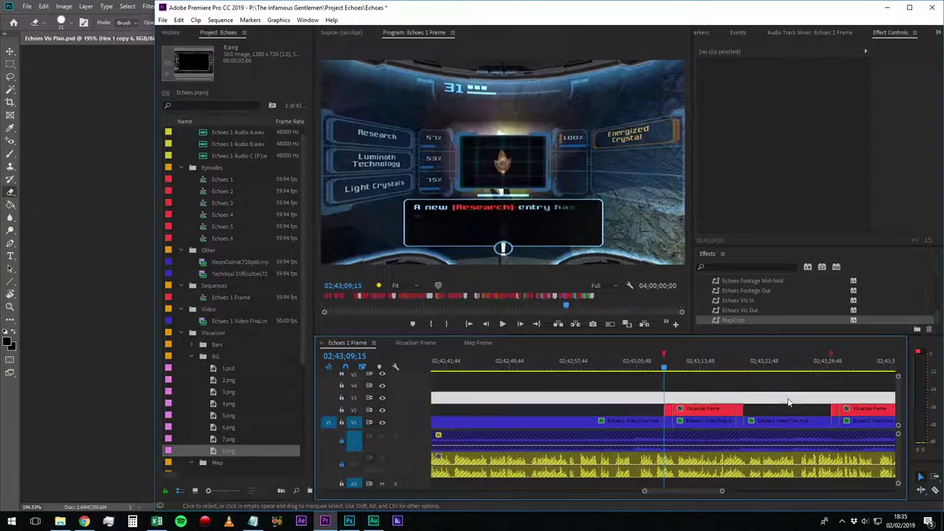
pyautogui.scroll(-2, 757, 401)
pyautogui.click(649, 398)
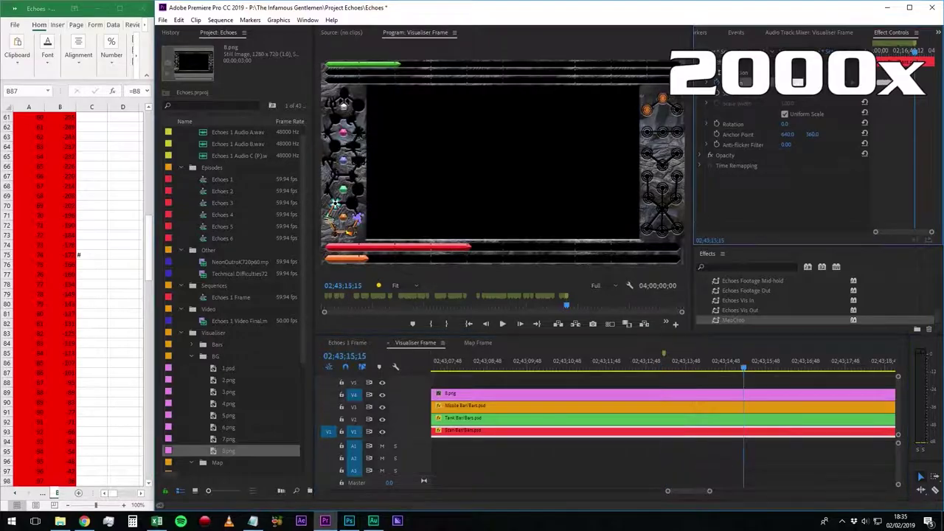
# - Match playhead times between Echoes 1 Frame and Visualiser Frame for the following scans, including the Webling scan at 02;44;30;16
pyautogui.click(347, 343)
pyautogui.click(415, 342)
pyautogui.click(356, 357)
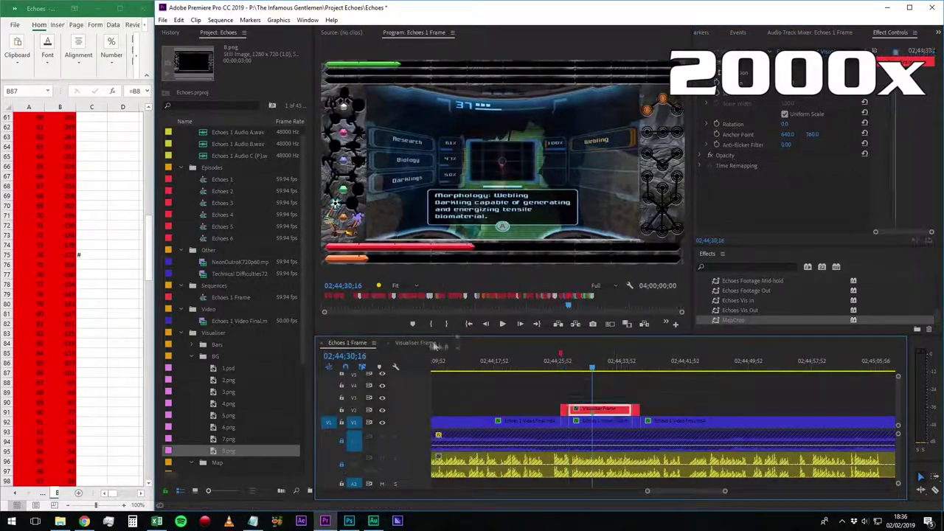
pyautogui.click(416, 343)
pyautogui.click(348, 343)
pyautogui.click(355, 356)
pyautogui.click(415, 343)
pyautogui.click(357, 356)
# - Return to Echoes 1 Frame and move the playhead to 02;48;39;09 in the Dark Temple Key section
pyautogui.click(360, 345)
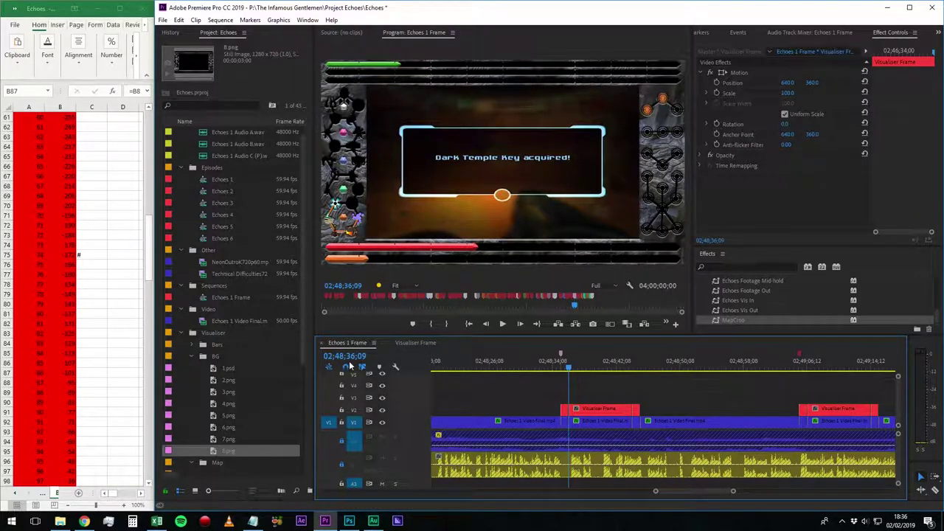
pyautogui.click(356, 356)
pyautogui.write('9')
pyautogui.press('Return')
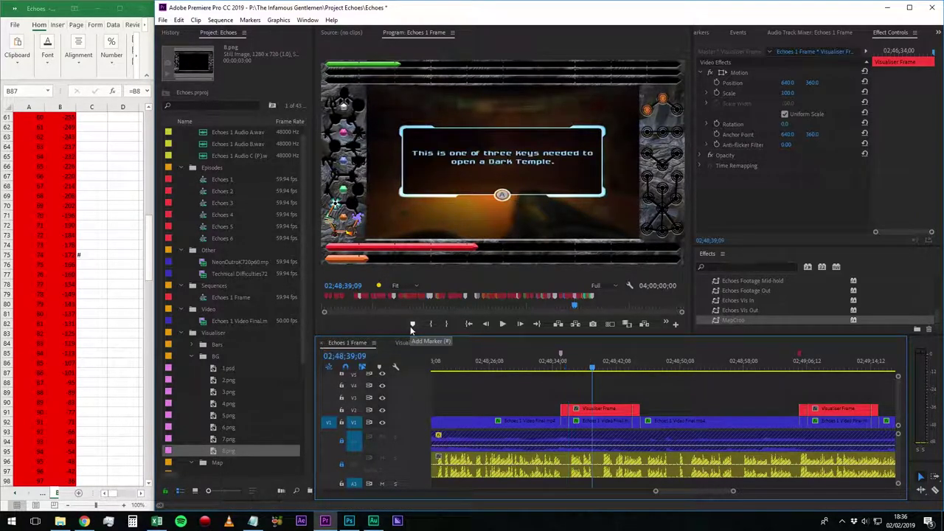
# - Open the Visualiser Frame sequence at 02;48;39;09 and cut the 8.png clip at the playhead
pyautogui.click(617, 414)
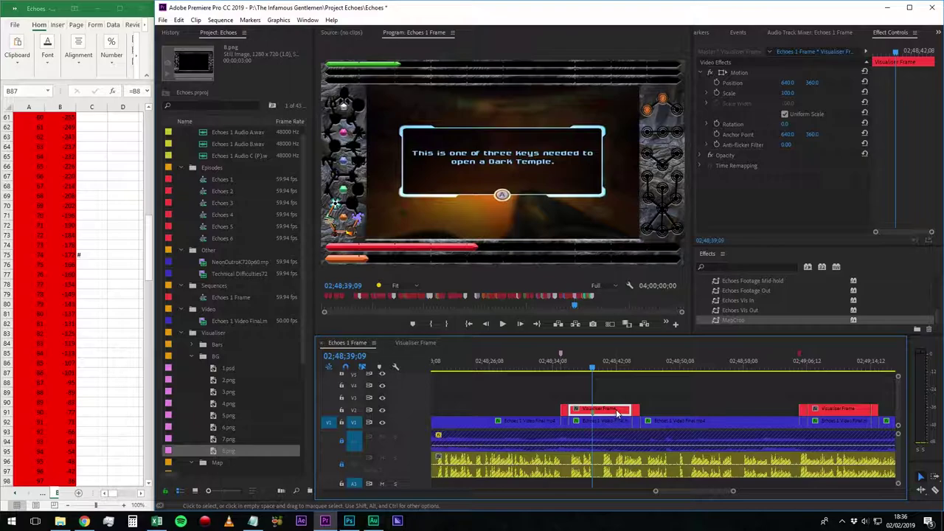
pyautogui.click(424, 342)
pyautogui.press('c')
pyautogui.click(664, 395)
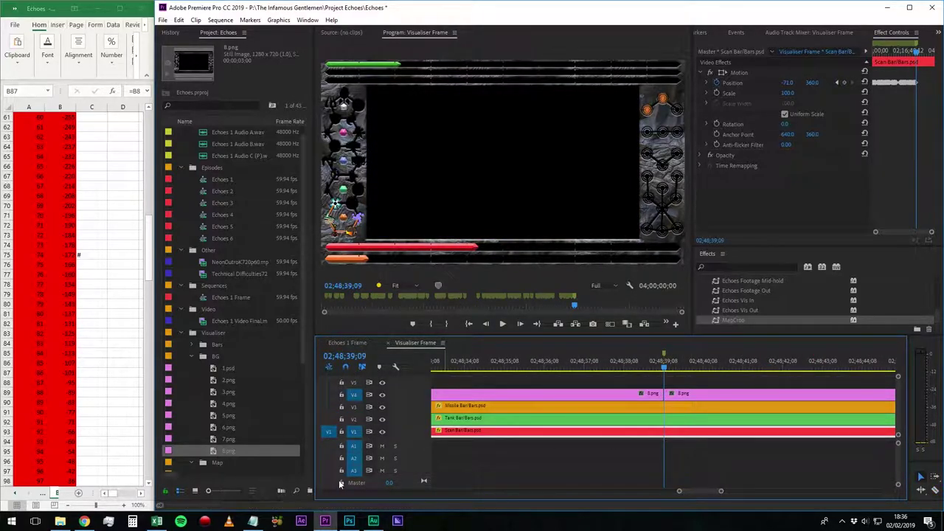
# - Switch to Photoshop and make the Agon copy 3 key layer visible in Echoes Vis Plan.psd
pyautogui.click(349, 520)
pyautogui.click(261, 22)
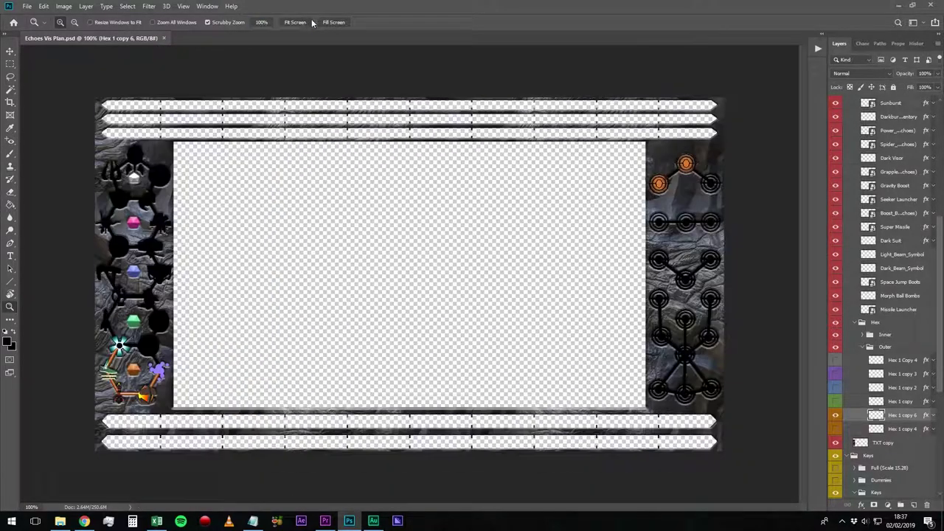
pyautogui.click(10, 51)
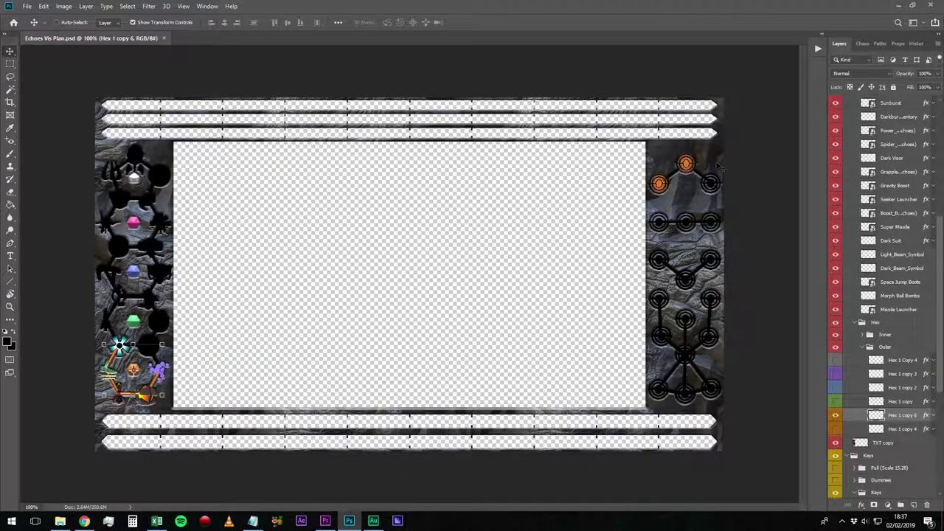
pyautogui.click(455, 283)
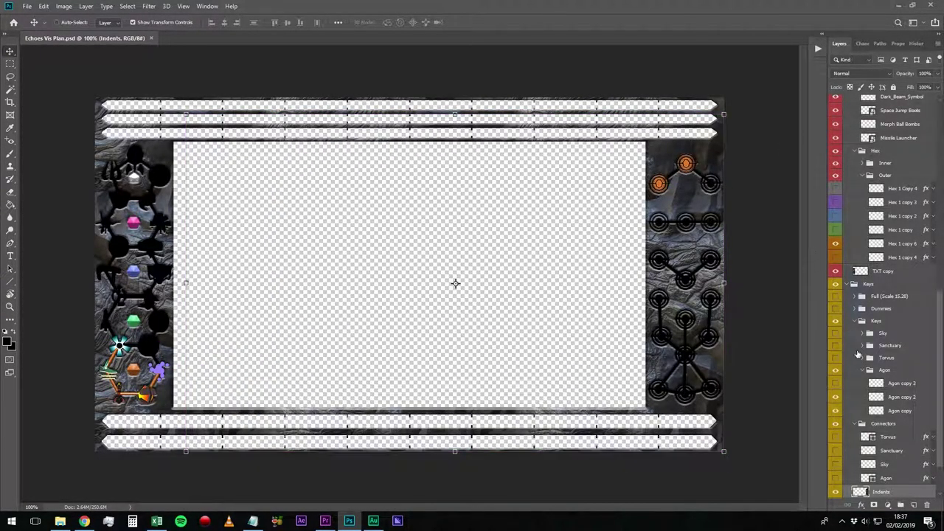
pyautogui.scroll(-2, 876, 407)
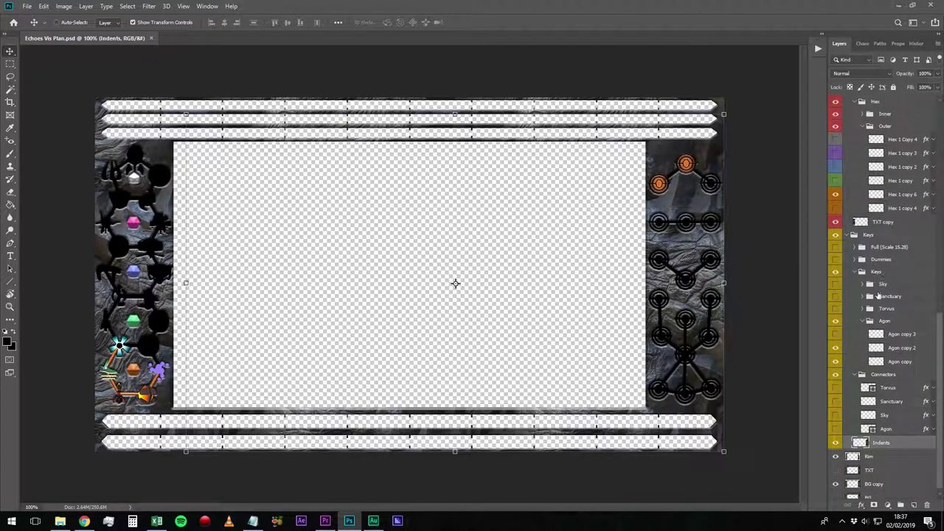
pyautogui.click(882, 323)
pyautogui.click(836, 335)
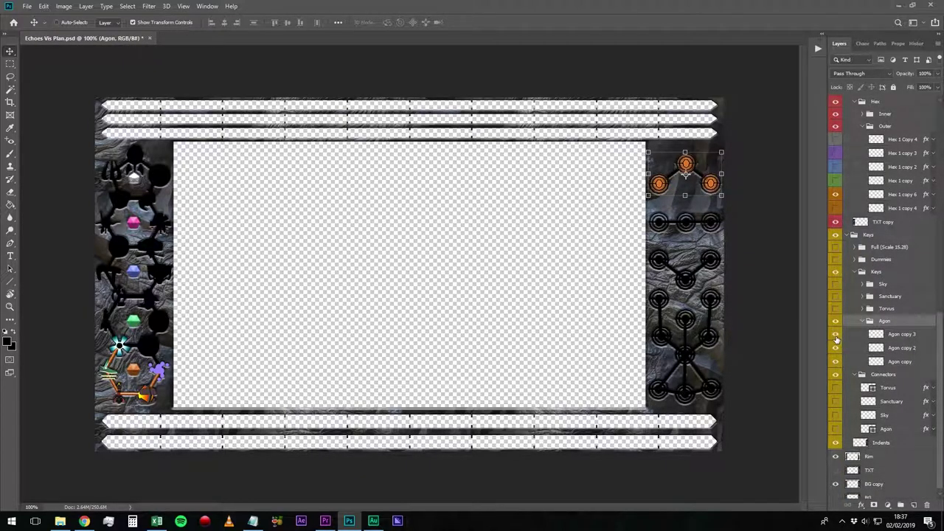
# - Save the updated frame as a PNG named 9 in the Visualiser project's Live folder
pyautogui.hotkey('ctrl', 'shift', 's')
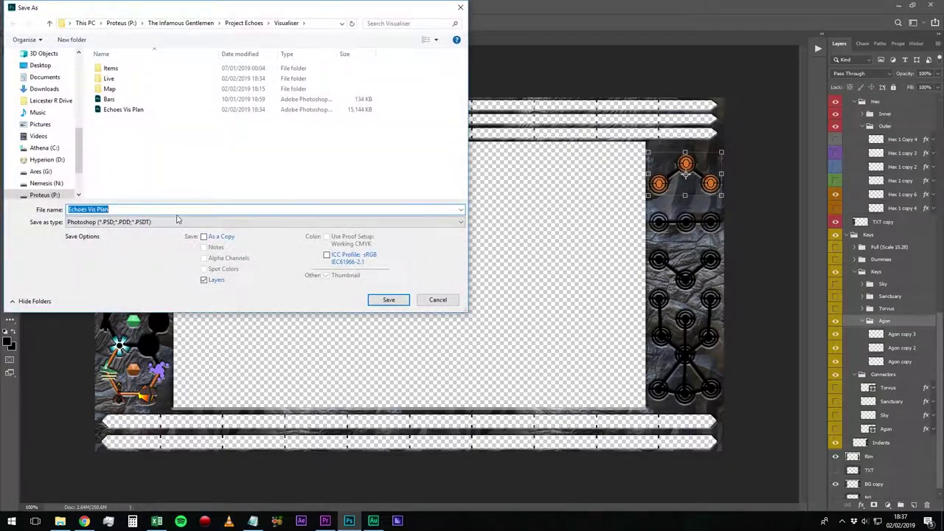
pyautogui.click(158, 222)
pyautogui.click(105, 359)
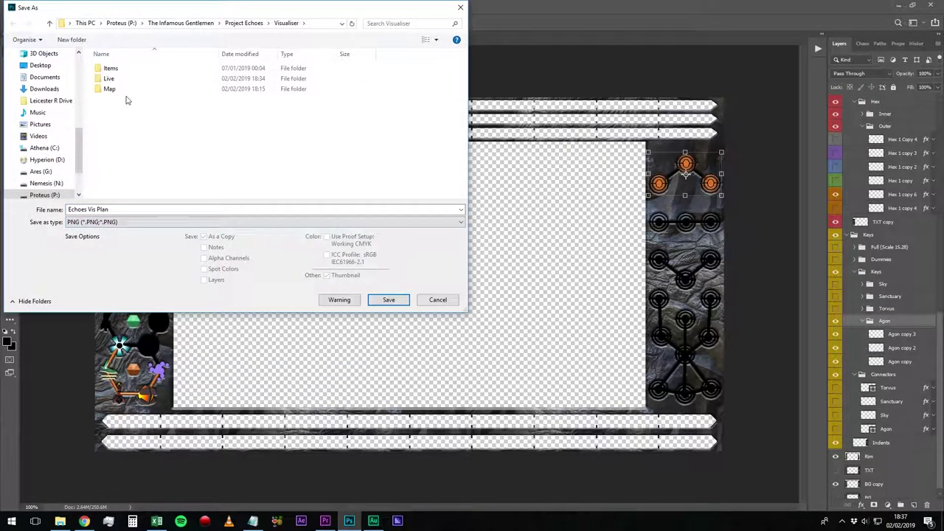
pyautogui.doubleClick(111, 78)
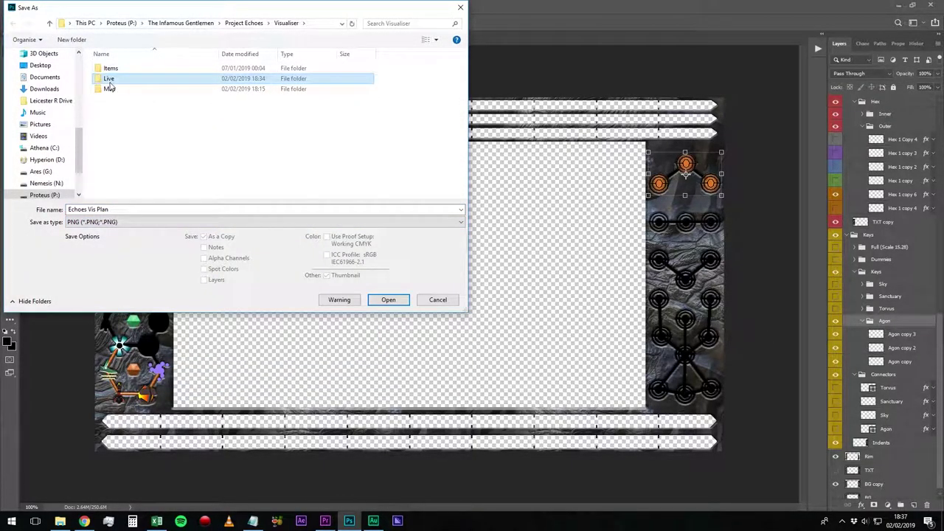
pyautogui.click(227, 210)
pyautogui.write('9')
pyautogui.press('Return')
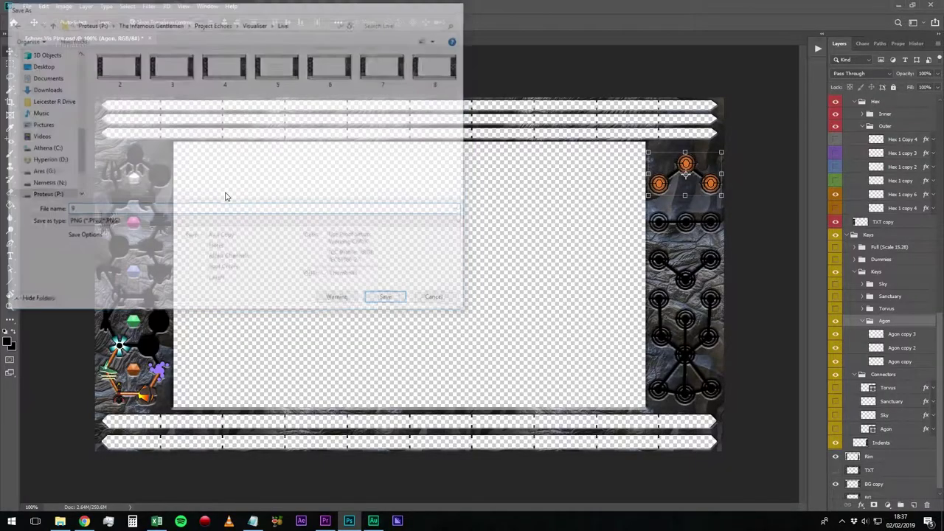
pyautogui.press('Return')
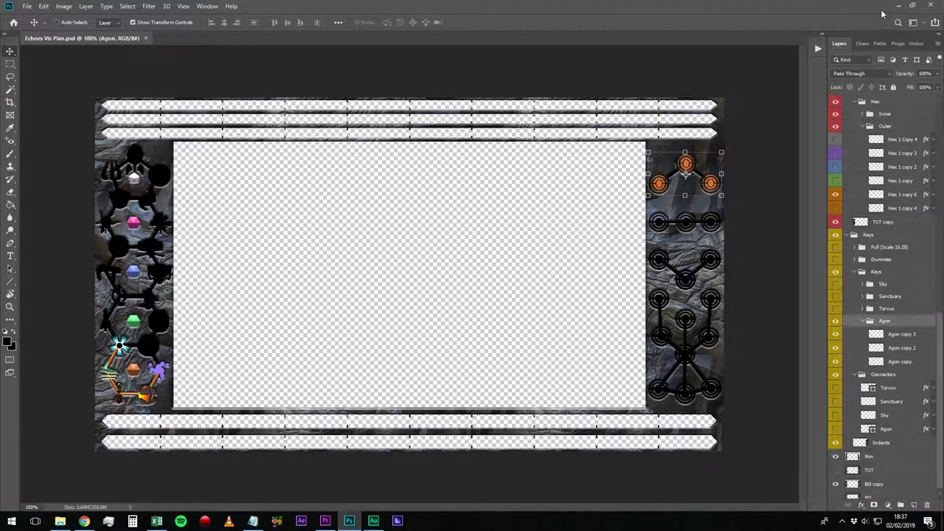
# - Return to Premiere Pro and import 9.png from the Live folder into the BG bin
pyautogui.click(898, 6)
pyautogui.click(62, 522)
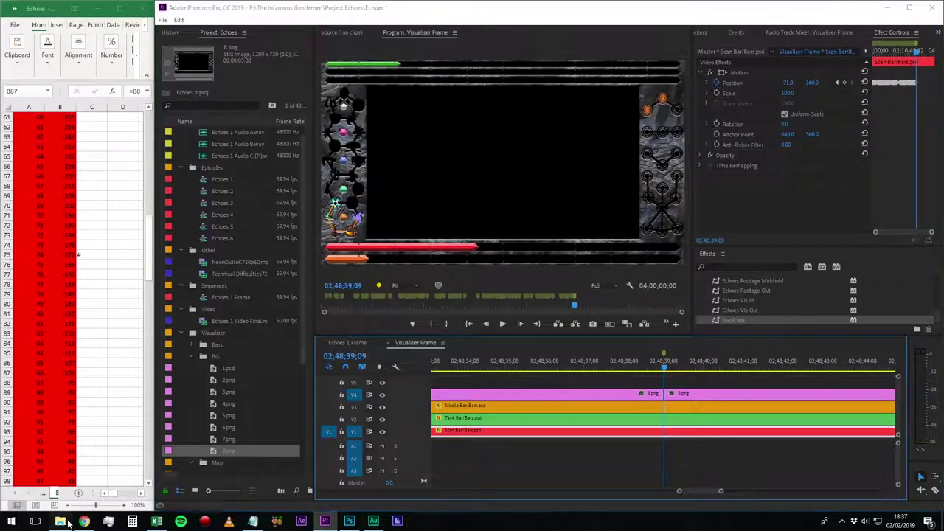
pyautogui.moveTo(556, 122); pyautogui.dragTo(233, 368)
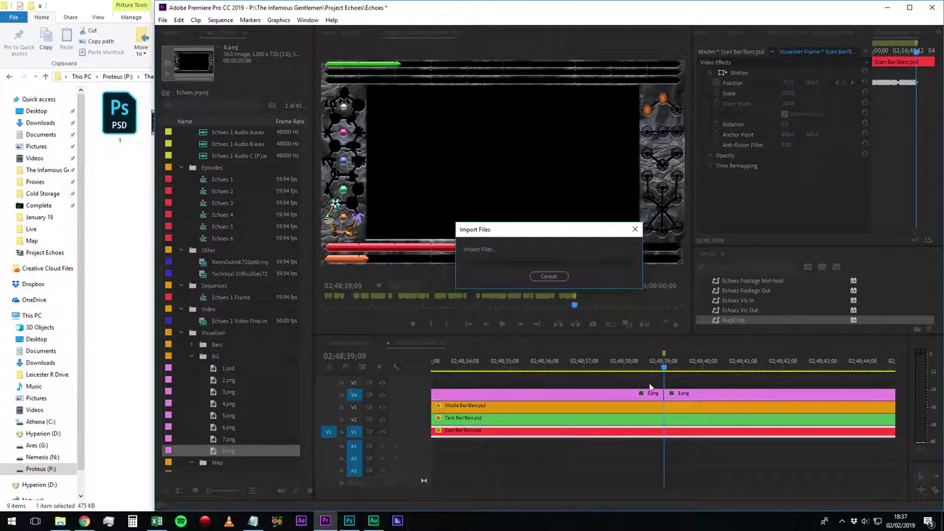
# - Replace the 8.png clip after the cut with 9.png and add a Cross Dissolve at the cut
pyautogui.rightClick(702, 391)
pyautogui.moveTo(737, 167)
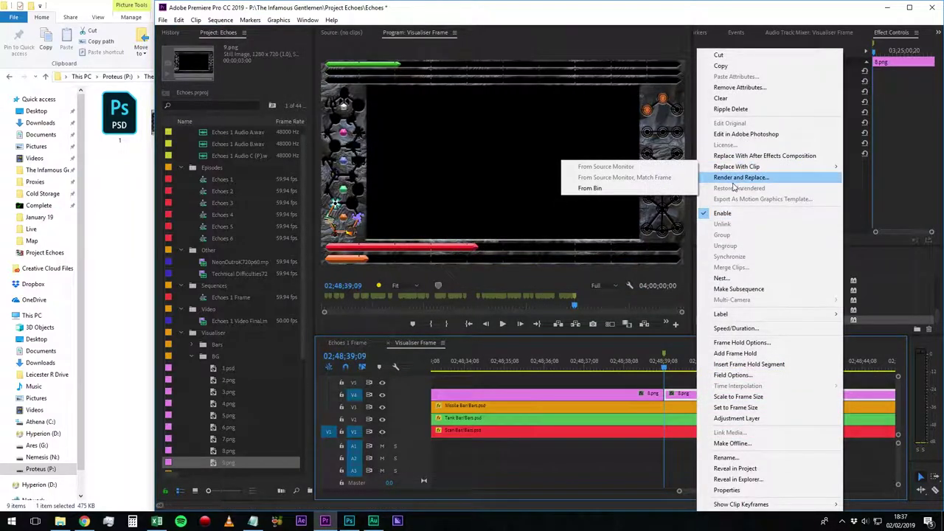
pyautogui.click(664, 189)
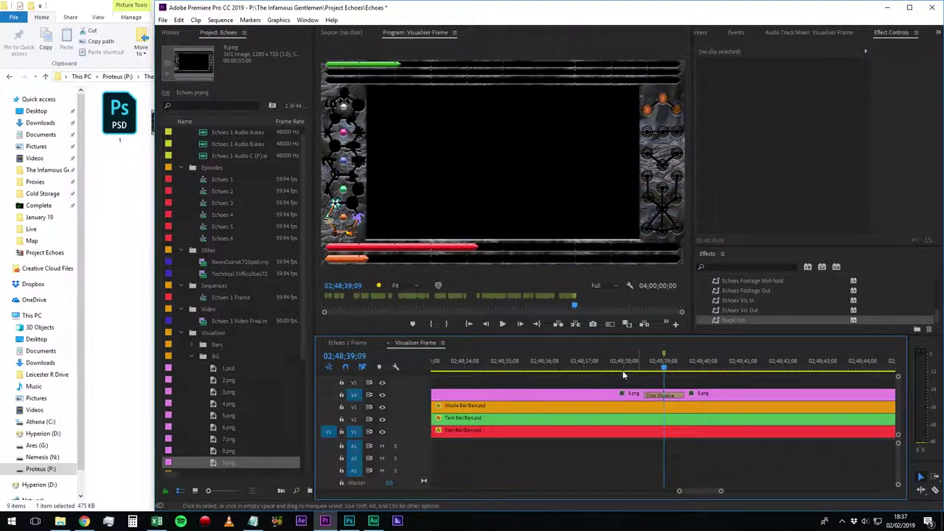
# - Play the Dark Temple Key section in Echoes 1 Frame to check the key's fade-in, and move to the next marker
pyautogui.click(352, 344)
pyautogui.click(559, 368)
pyautogui.press('space')
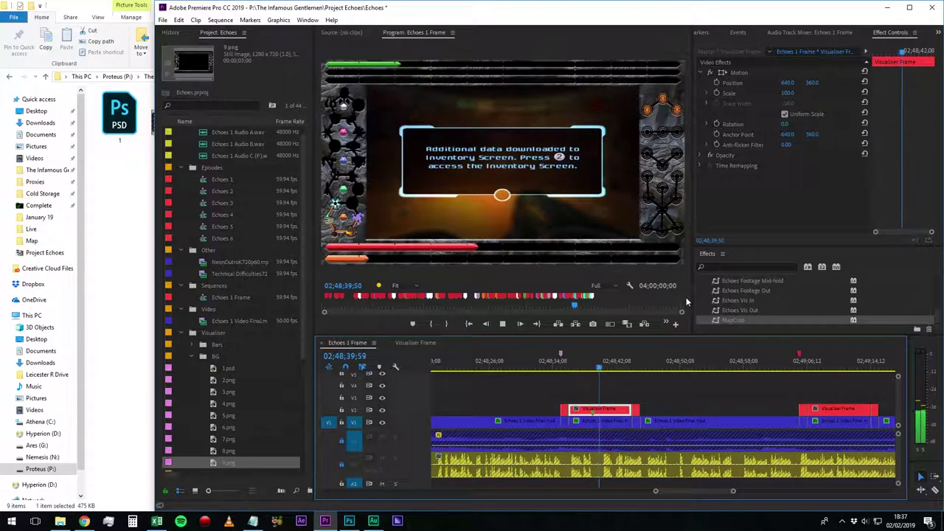
pyautogui.press('space')
pyautogui.hotkey('shift', 'm')
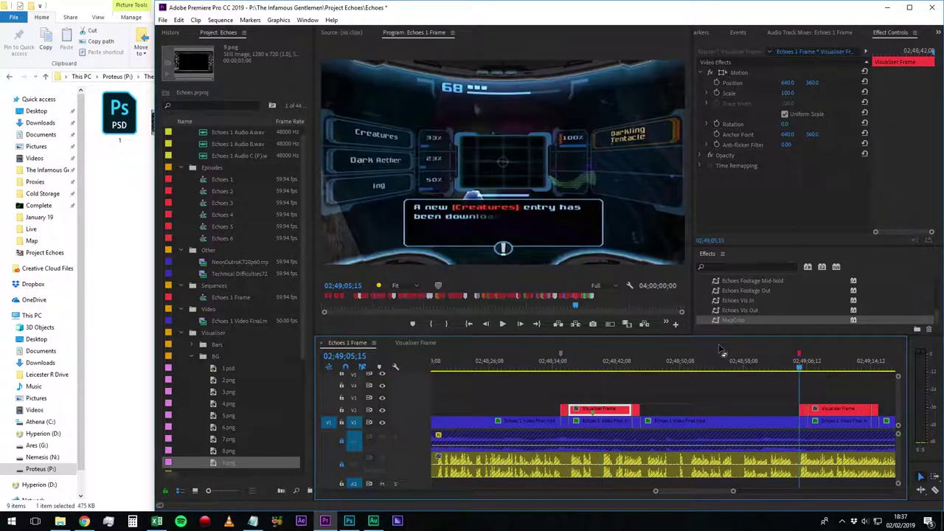
pyautogui.scroll(-5, 738, 417)
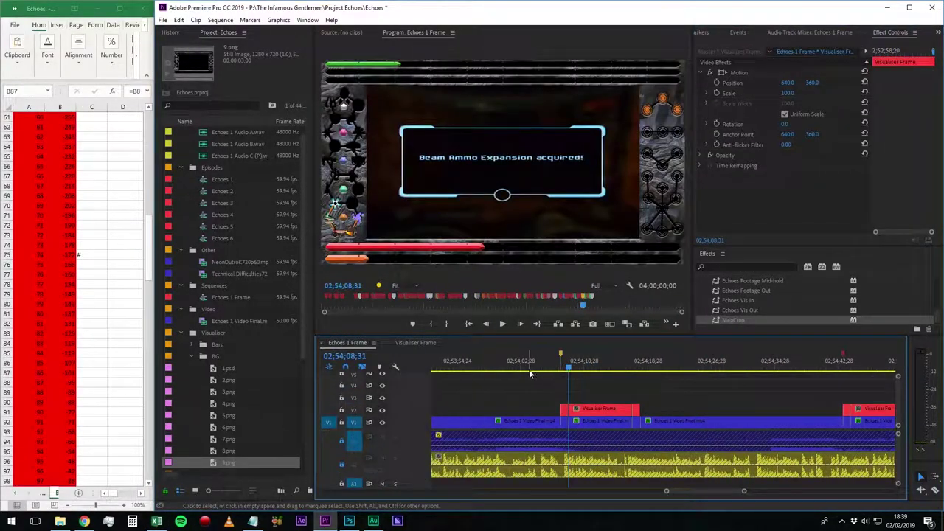
# - Set the Echoes 1 Frame playhead to 02;54;11;31 in the Beam Ammo Expansion section
pyautogui.click(357, 356)
pyautogui.click(357, 356)
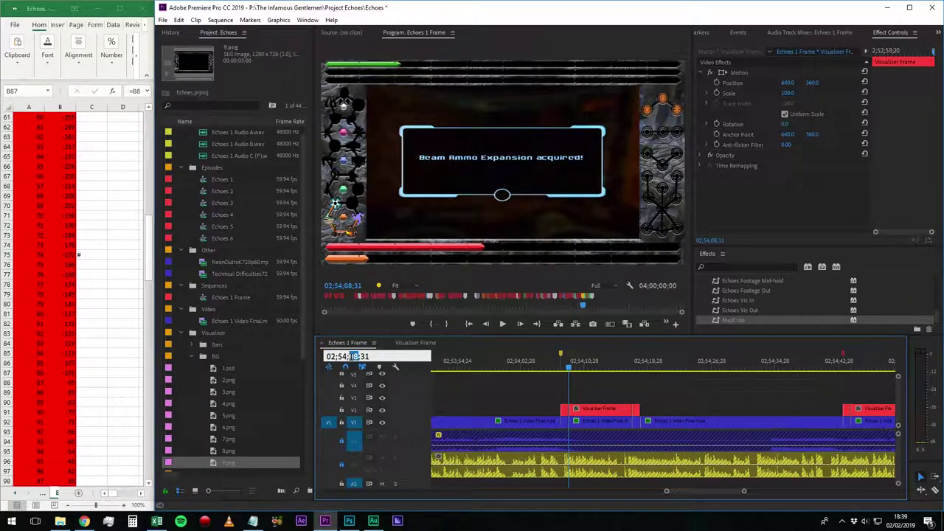
pyautogui.moveTo(354, 357); pyautogui.dragTo(347, 356)
pyautogui.press('Return')
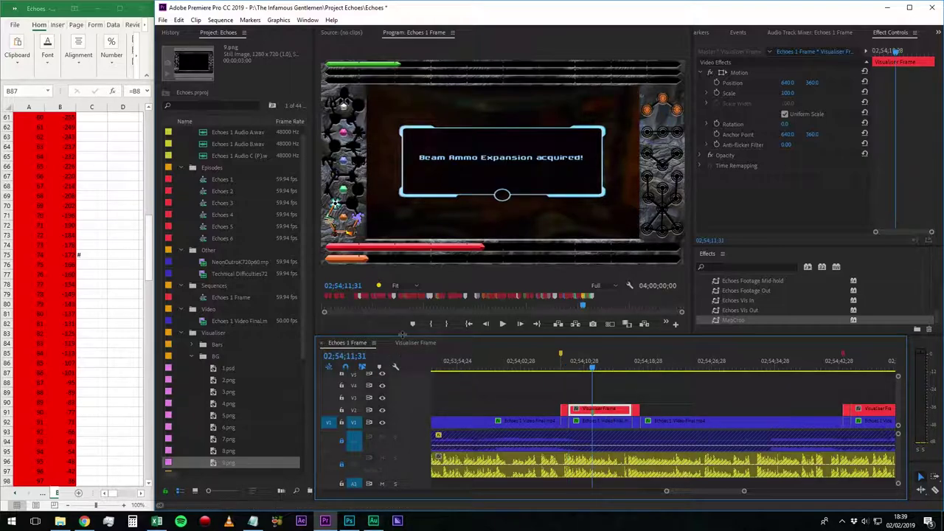
# - In Visualiser Frame, cut the 9.png clip at 02;54;11;31 and move the part after the cut up to track V5
pyautogui.click(407, 342)
pyautogui.click(348, 520)
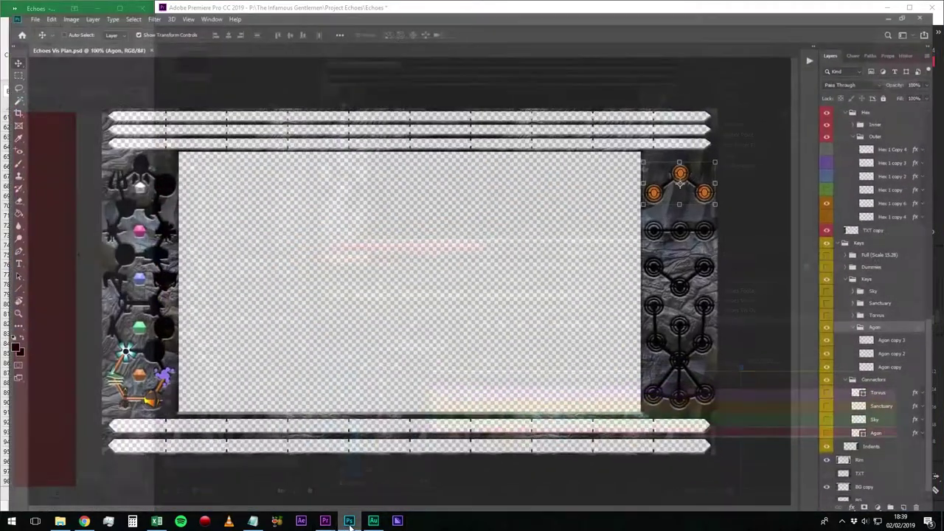
pyautogui.click(348, 520)
pyautogui.scroll(-2, 668, 439)
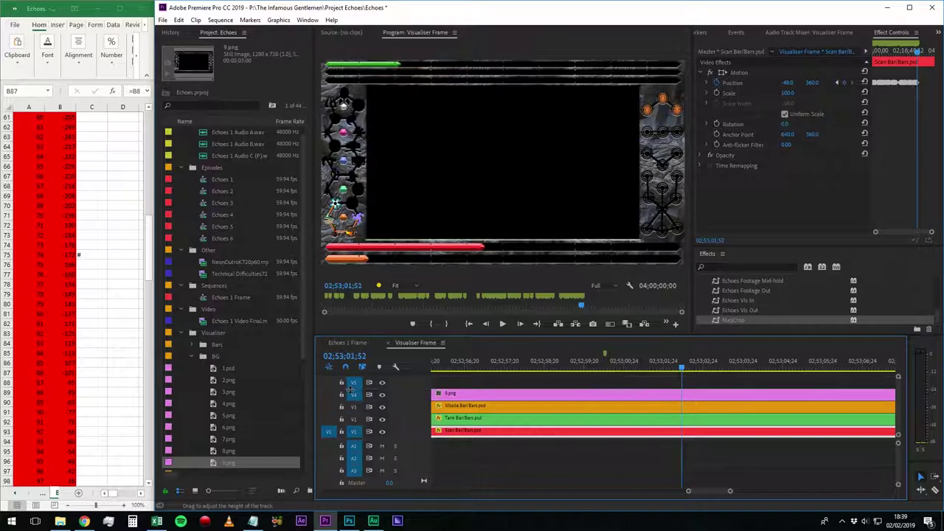
pyautogui.hotkey('shift', 'm')
pyautogui.press('c')
pyautogui.moveTo(668, 394); pyautogui.dragTo(680, 389)
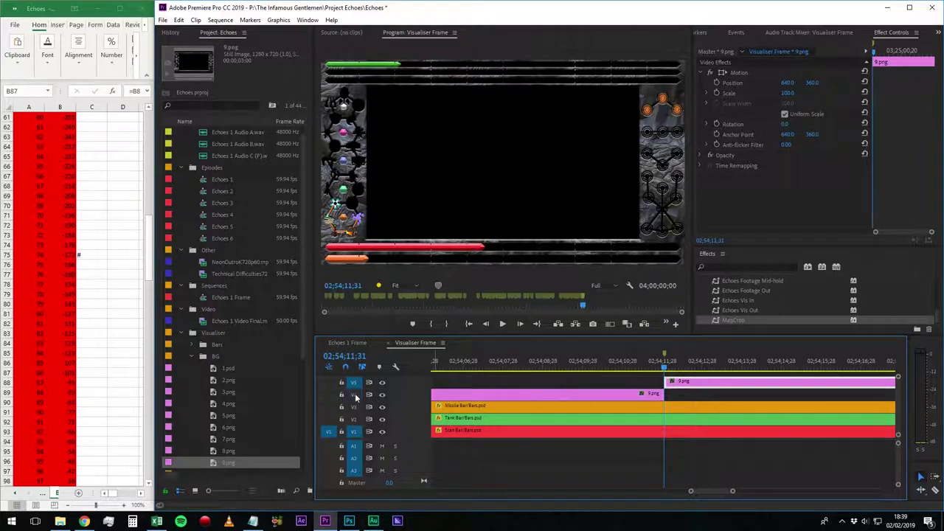
# - Toggle track V5's visibility off and on to check the raised 9.png clip
pyautogui.scroll(-3, 637, 463)
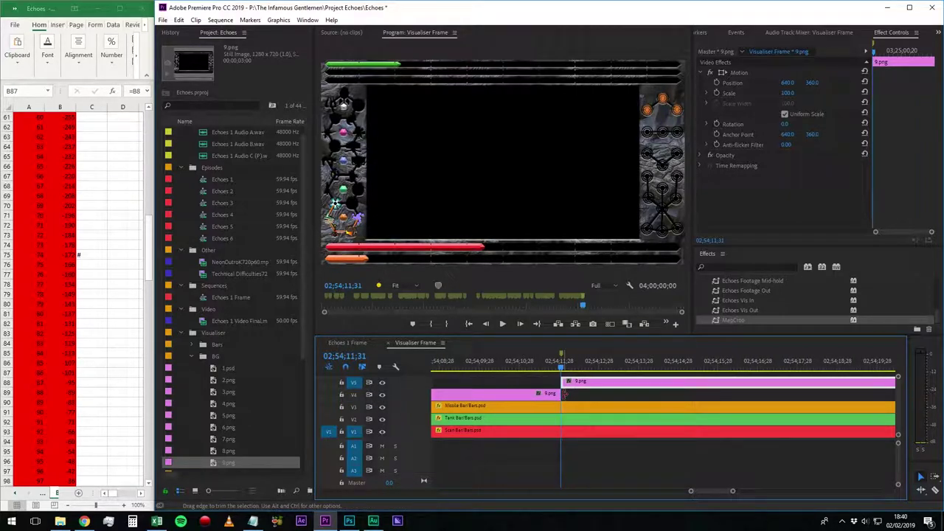
pyautogui.click(382, 382)
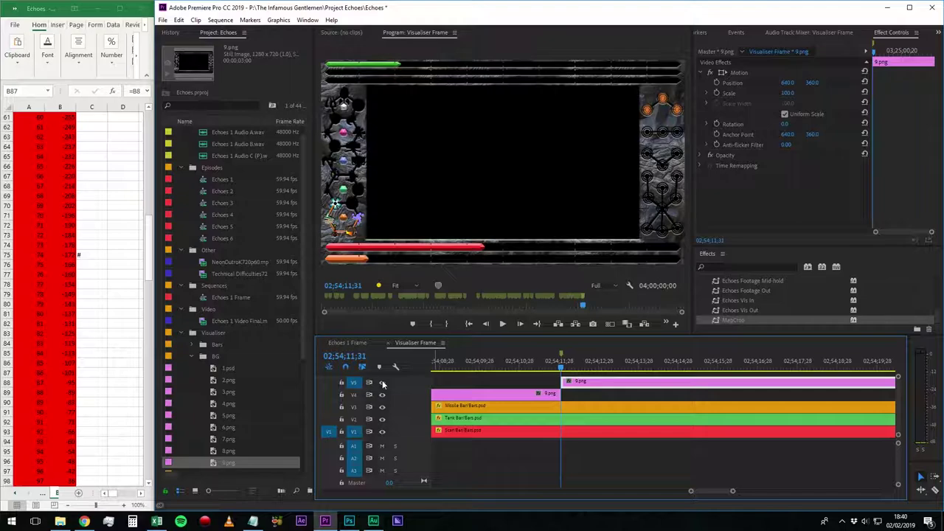
pyautogui.click(382, 383)
pyautogui.click(382, 382)
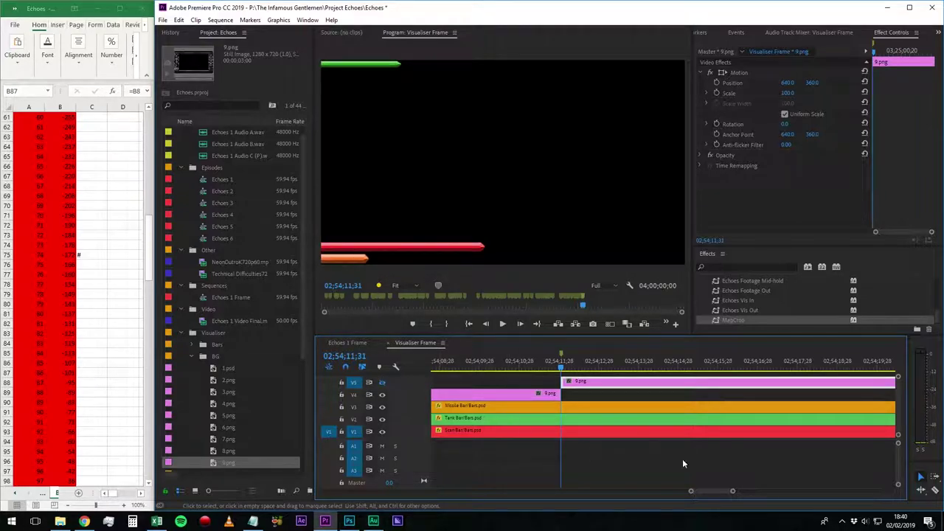
pyautogui.click(382, 383)
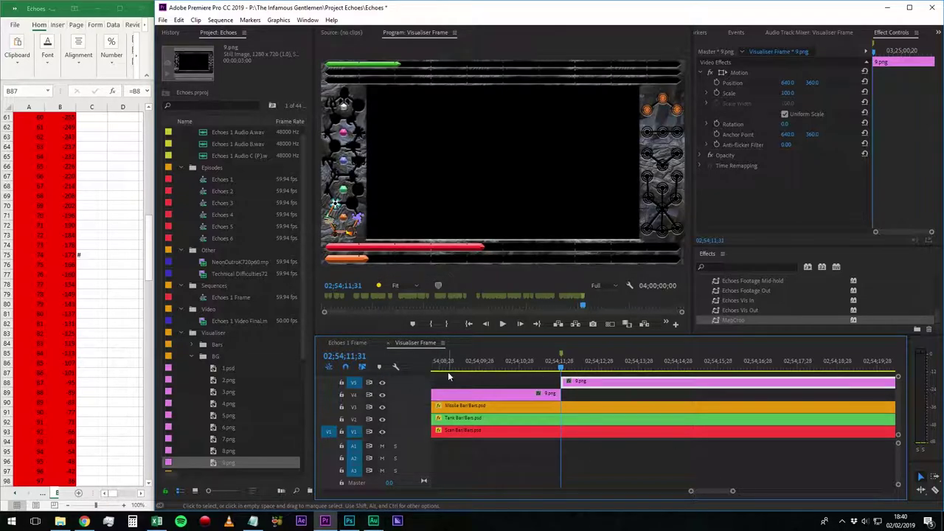
# - Look through the bar value spreadsheet, the Bars file in the Visualiser folder and the Photoshop frame document
pyautogui.scroll(-5, 99, 383)
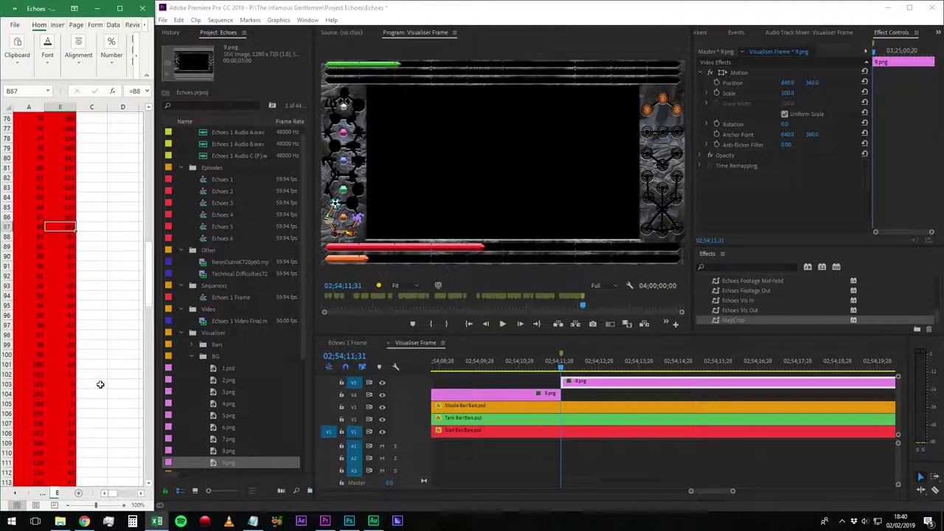
pyautogui.click(60, 521)
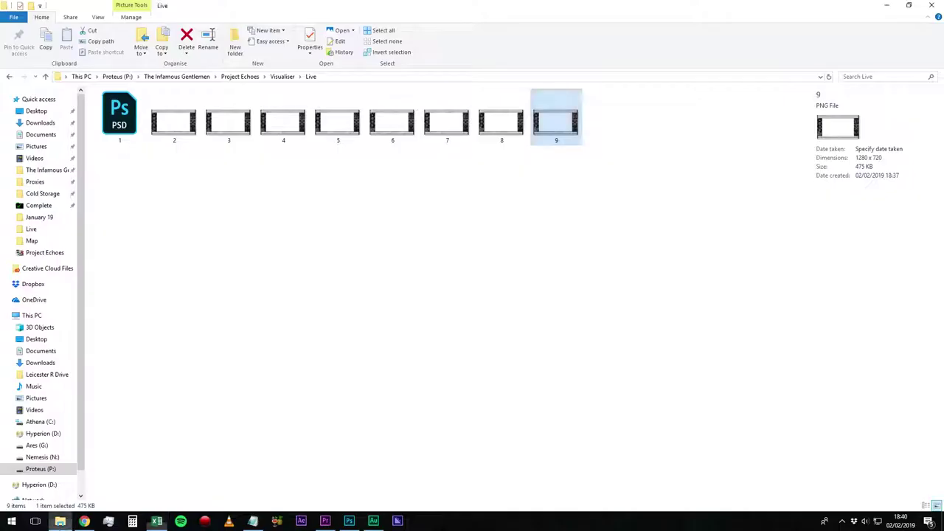
pyautogui.click(275, 77)
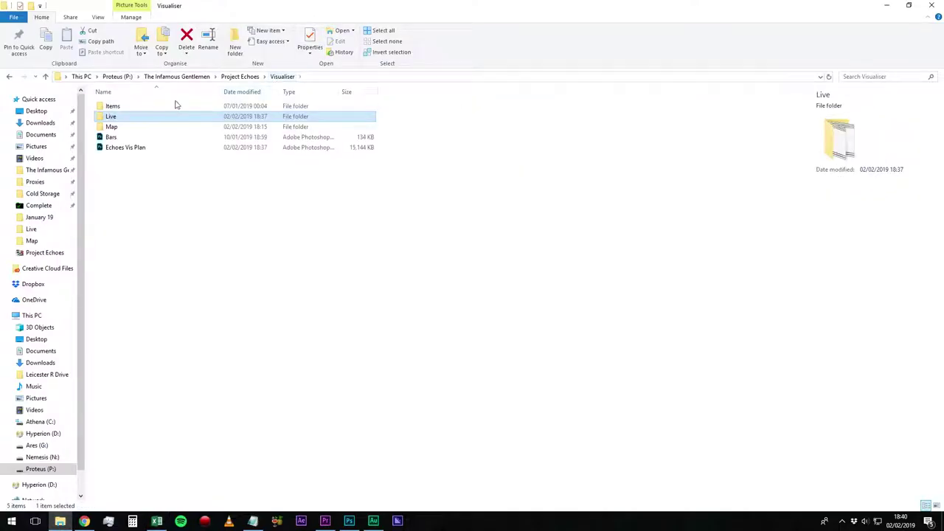
pyautogui.click(115, 127)
pyautogui.click(114, 139)
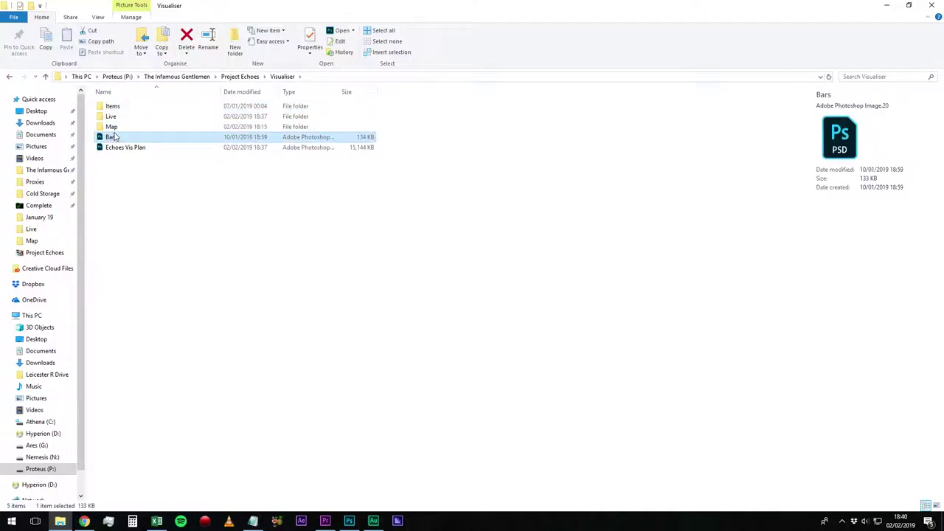
pyautogui.click(350, 521)
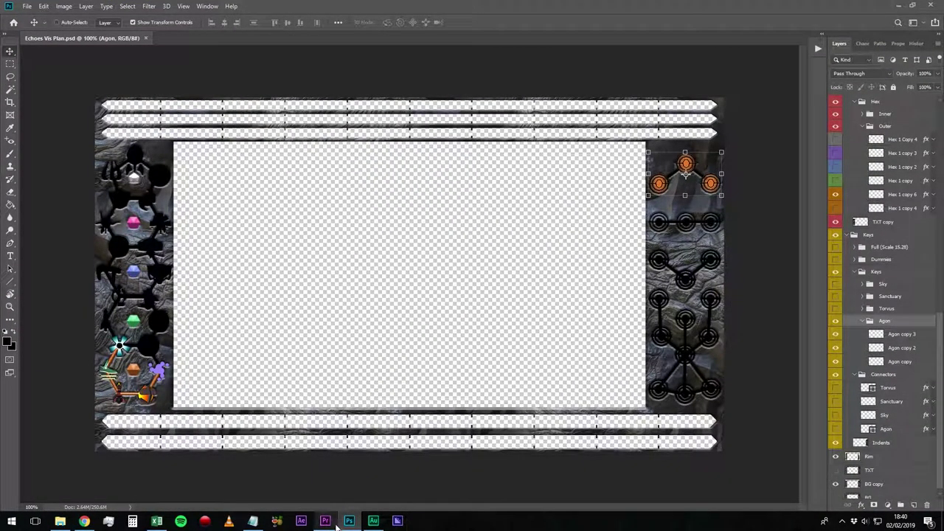
# - Switch to Premiere Pro, place Beam Bar/Bars.psd on track V4 at 02;54;11;31 and extend it to the end of the other clips
pyautogui.click(327, 522)
pyautogui.click(191, 356)
pyautogui.click(192, 344)
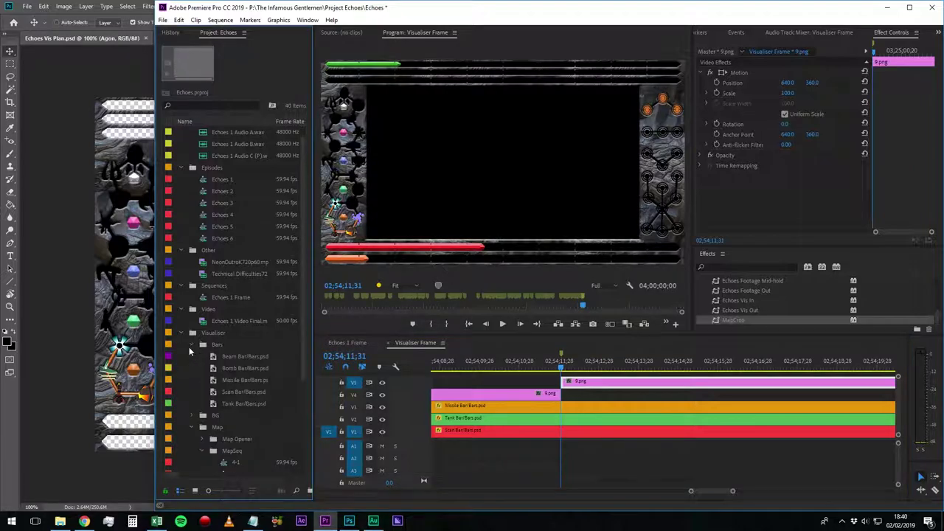
pyautogui.click(255, 358)
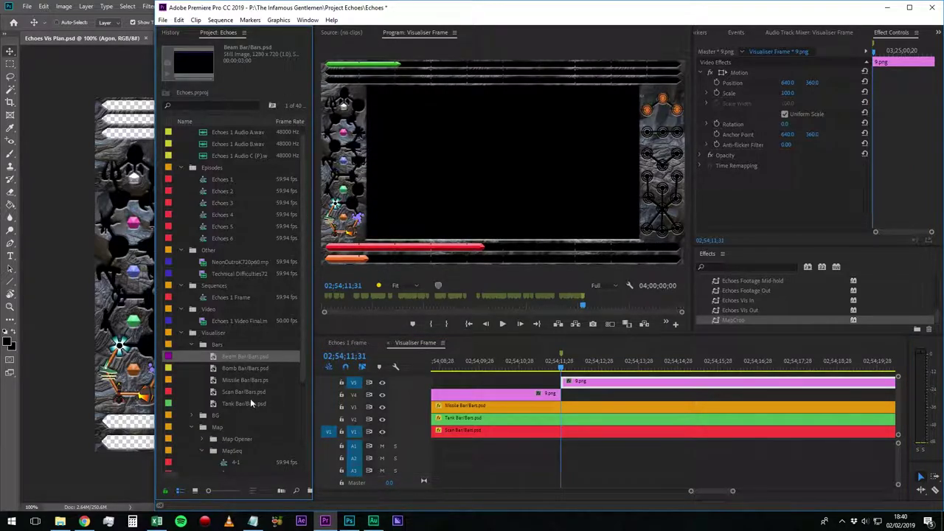
pyautogui.moveTo(252, 352); pyautogui.dragTo(571, 396)
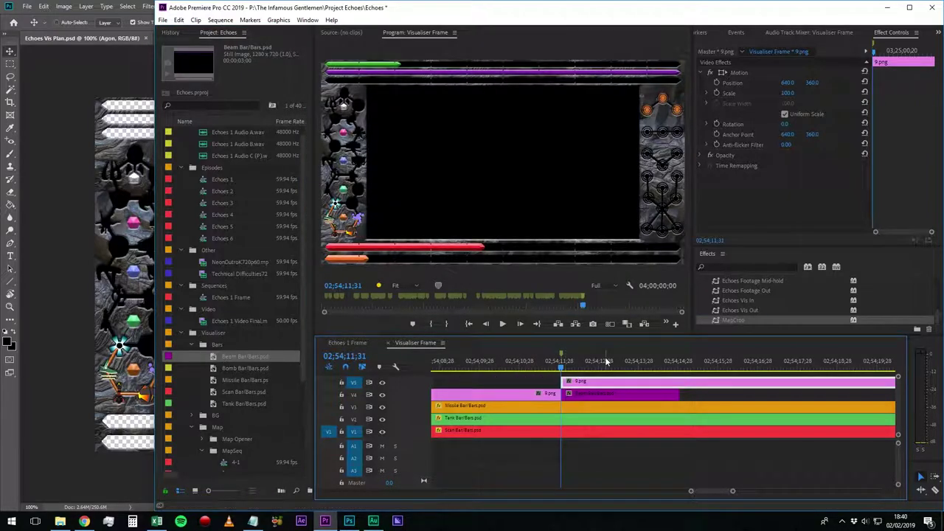
pyautogui.press('\\')
pyautogui.moveTo(758, 395); pyautogui.dragTo(879, 396)
pyautogui.press('\\')
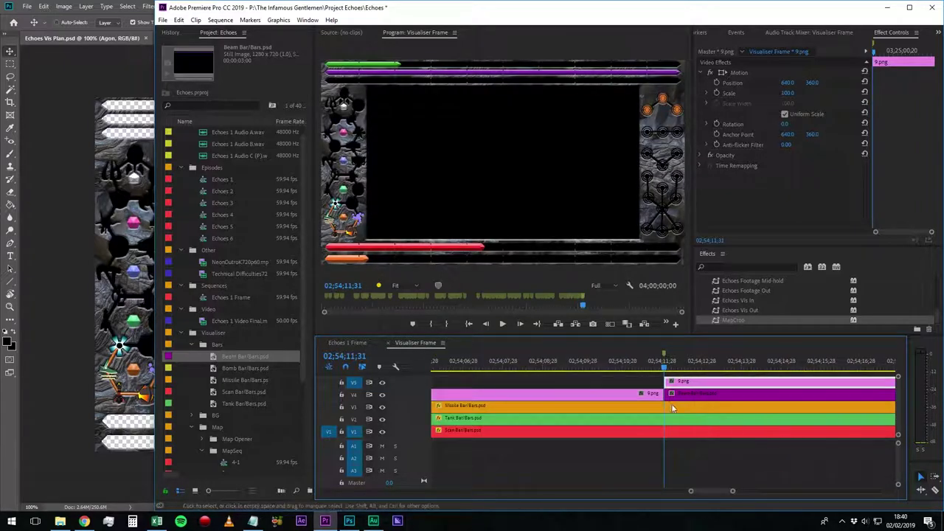
# - Enable Position keyframing on the Beam Bar clip at 02;54;11;31 and set X to -611, using the spreadsheet's purple beam values
pyautogui.scroll(-3, 679, 423)
pyautogui.click(557, 398)
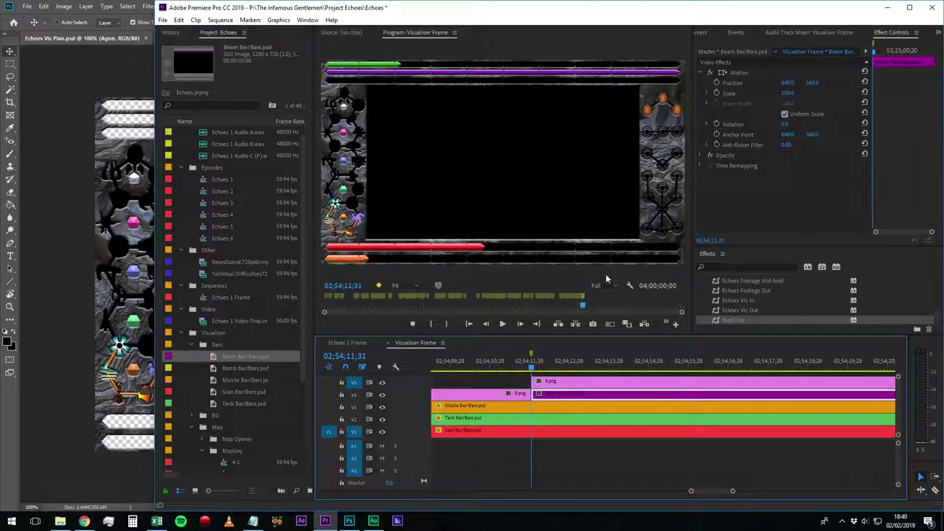
pyautogui.click(728, 84)
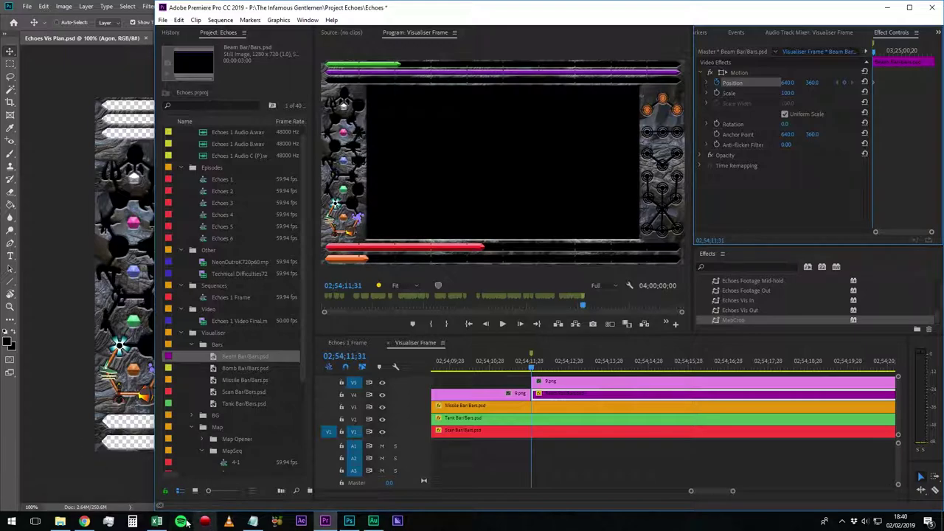
pyautogui.click(157, 522)
pyautogui.scroll(9, 93, 366)
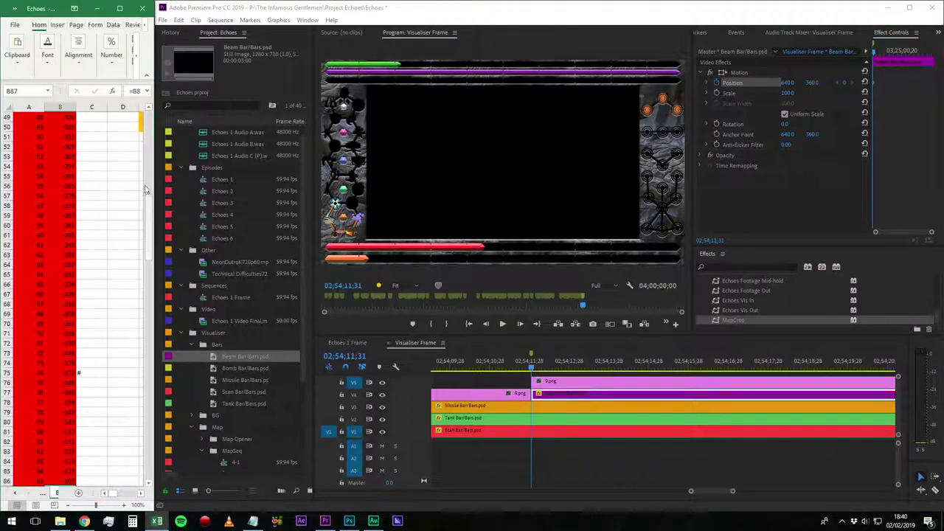
pyautogui.moveTo(147, 194); pyautogui.dragTo(155, 132)
pyautogui.scroll(4, 106, 284)
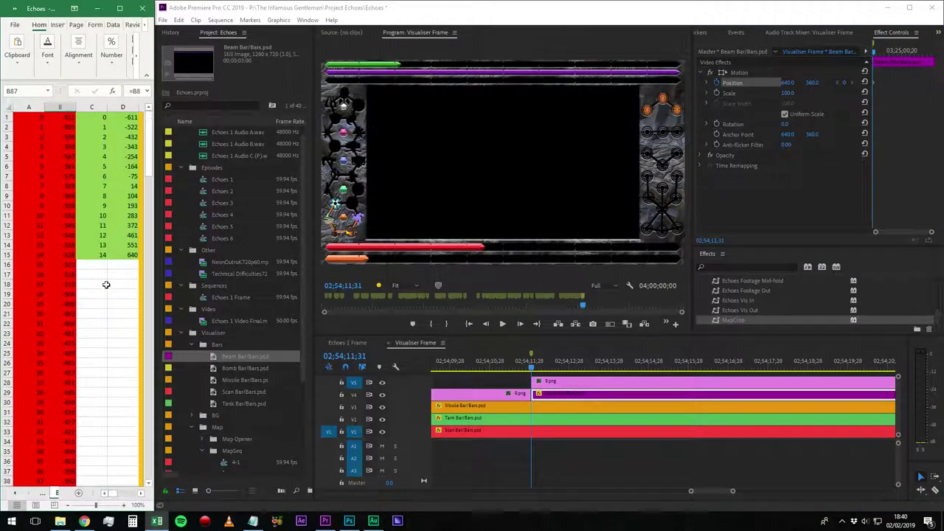
pyautogui.moveTo(116, 497); pyautogui.dragTo(132, 492)
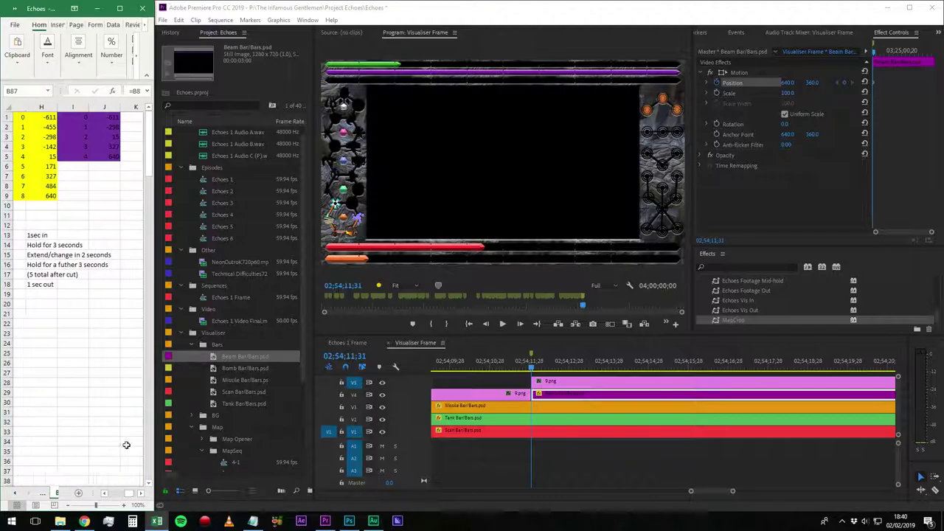
pyautogui.click(789, 83)
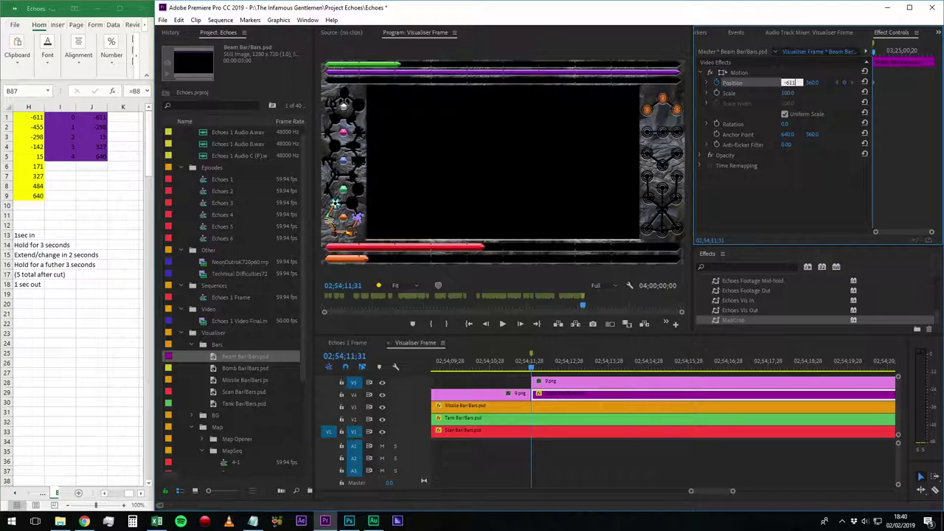
pyautogui.press('Return')
# - Add a second Beam Bar Position keyframe at 02;54;13;31 with X set to -298
pyautogui.click(351, 356)
pyautogui.moveTo(353, 356); pyautogui.dragTo(359, 356)
pyautogui.write('3')
pyautogui.press('Return')
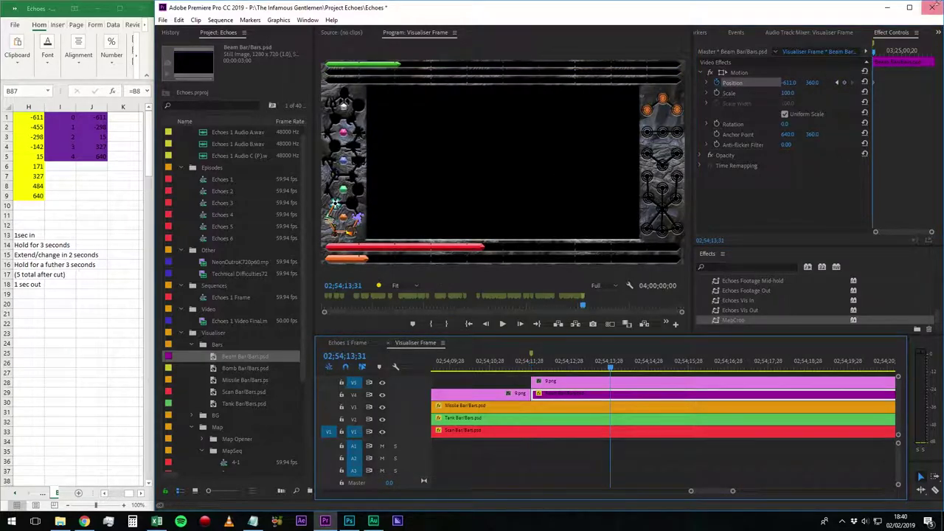
pyautogui.click(840, 84)
pyautogui.click(789, 82)
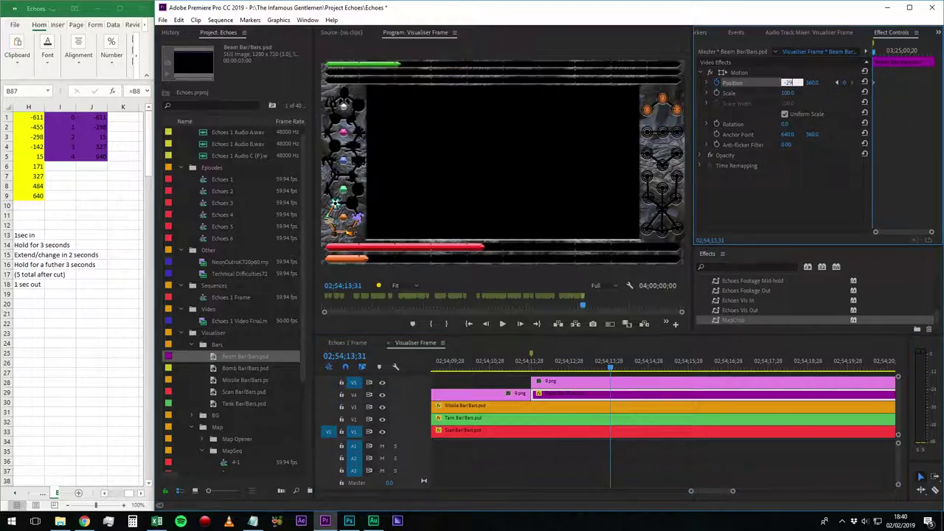
pyautogui.write('-298')
pyautogui.press('Return')
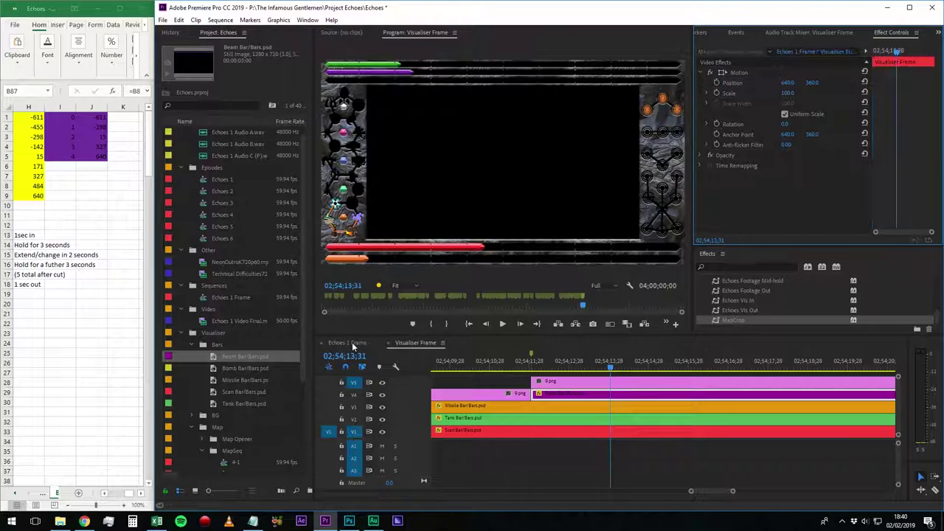
# - Play back the Beam Ammo Expansion section in Echoes 1 Frame to check the beam bar's animation, and return to Visualiser Frame
pyautogui.click(353, 343)
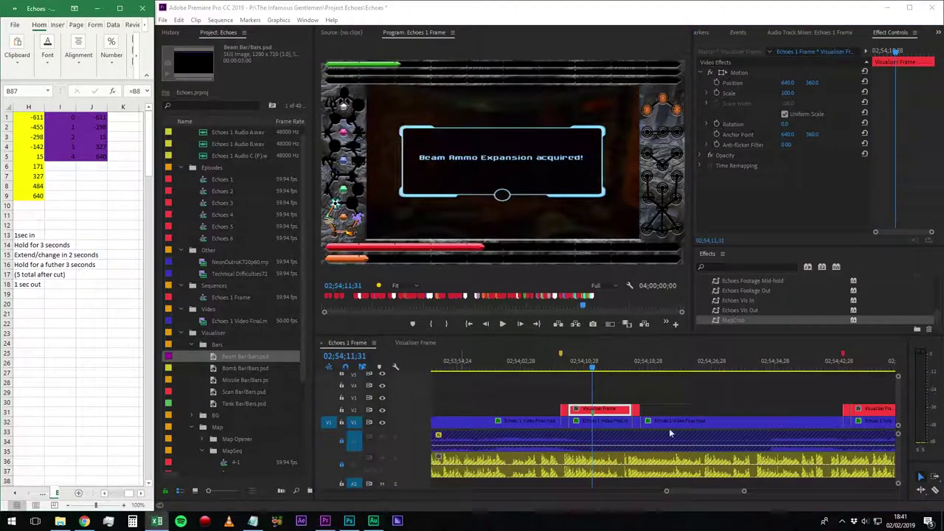
pyautogui.click(557, 367)
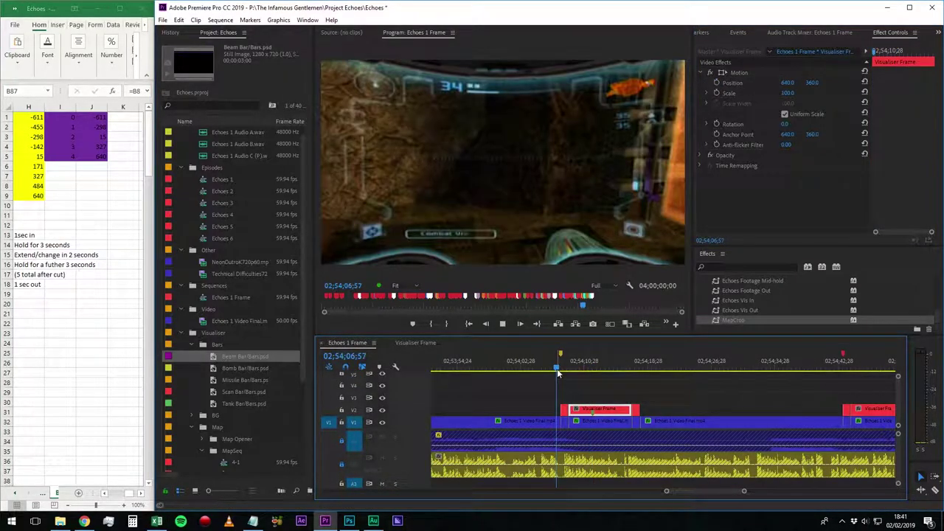
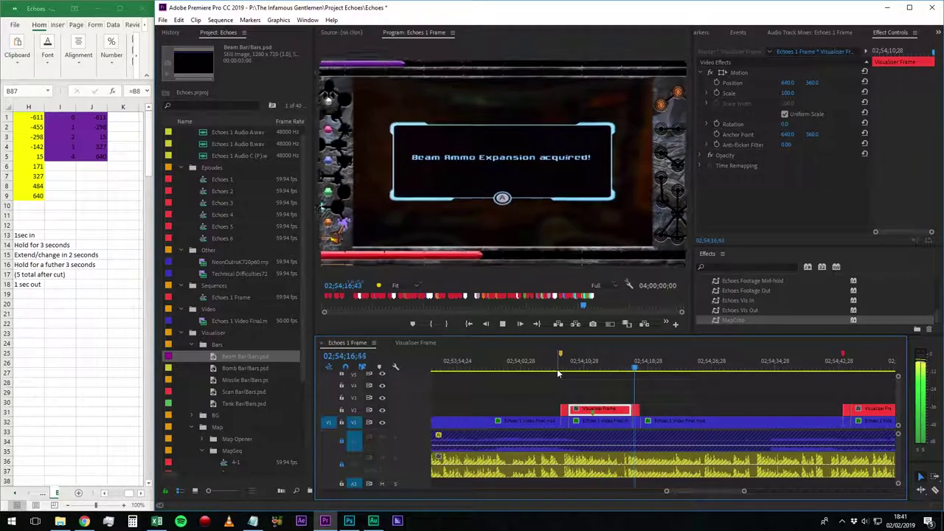
pyautogui.press('space')
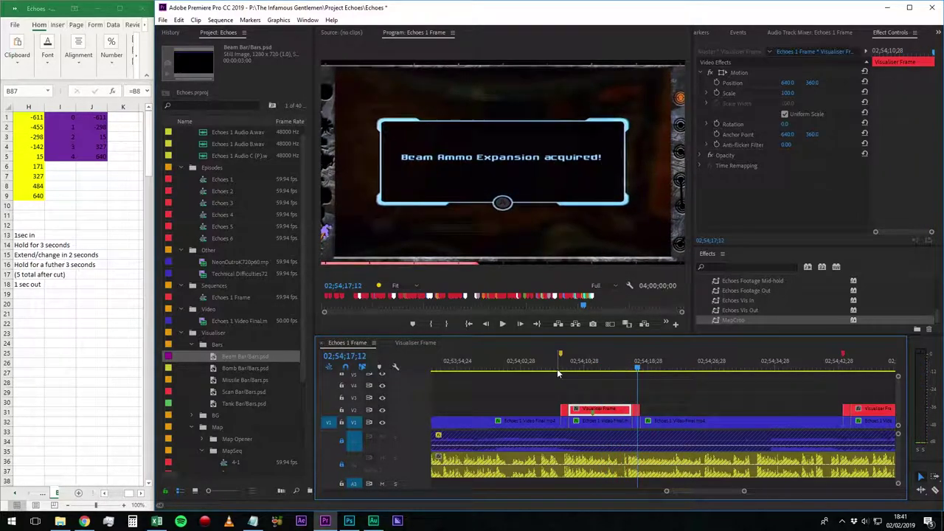
pyautogui.click(609, 365)
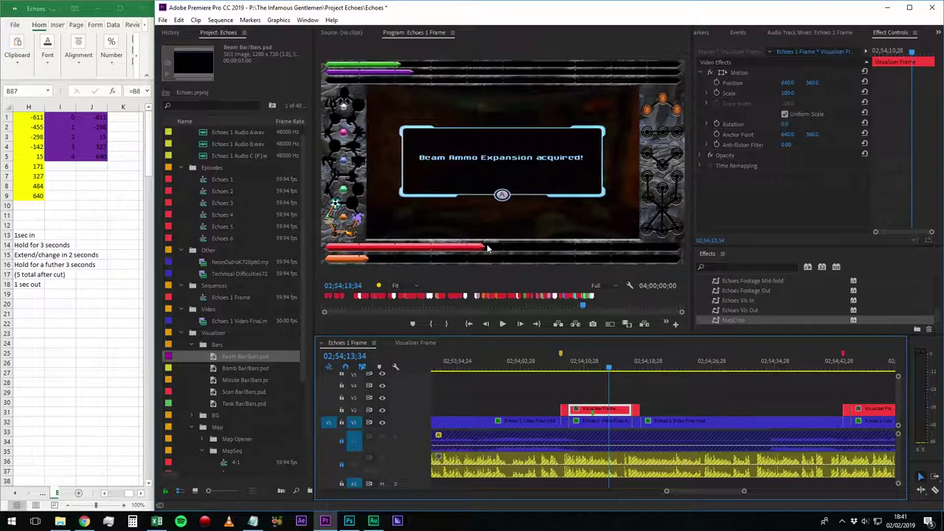
pyautogui.click(416, 343)
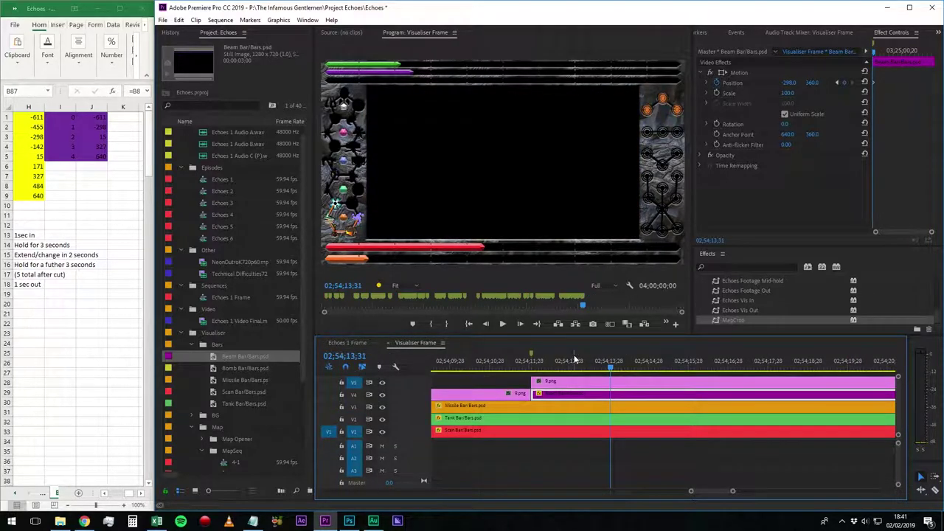
# - Switch between Echoes 1 Frame and Visualiser Frame, set the latter's playhead to 02;54;49;02, and look up the scan bar's value in the spreadsheet
pyautogui.click(351, 343)
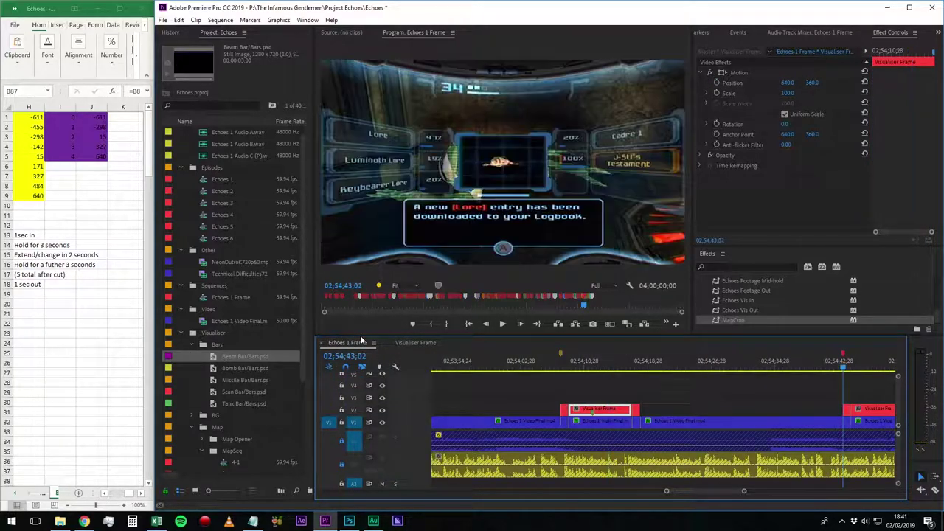
pyautogui.click(423, 343)
pyautogui.click(348, 343)
pyautogui.click(416, 343)
pyautogui.click(344, 357)
pyautogui.press('Return')
pyautogui.scroll(-20, 76, 435)
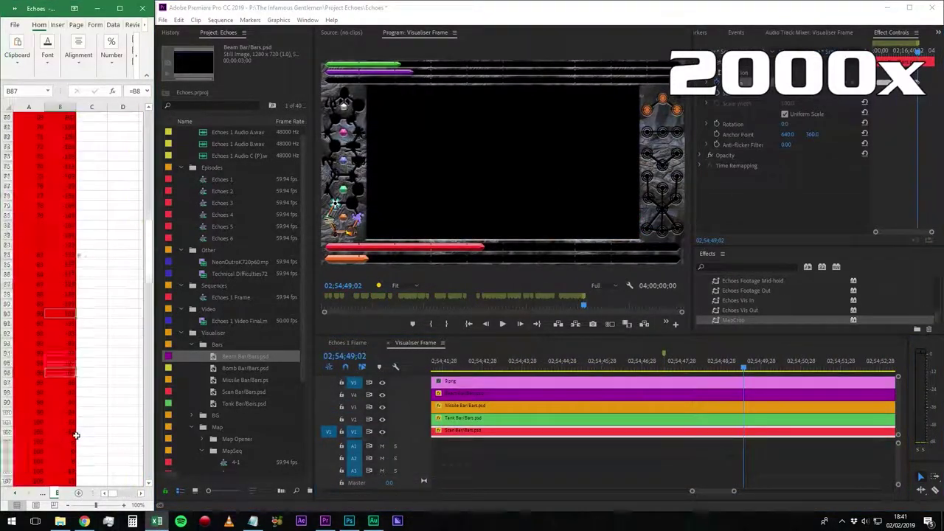
# - Keyframe the Tank Bar's Position in Visualiser Frame at 02;56;55;44 with X set to -254, using the spreadsheet's green tank values
pyautogui.click(348, 343)
pyautogui.click(430, 346)
pyautogui.click(843, 82)
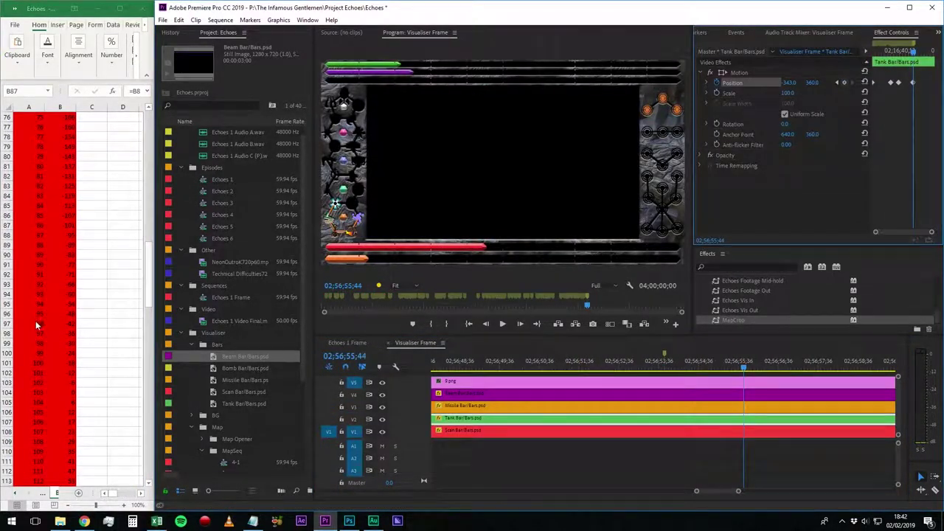
pyautogui.click(147, 292)
pyautogui.moveTo(142, 292); pyautogui.dragTo(143, 99)
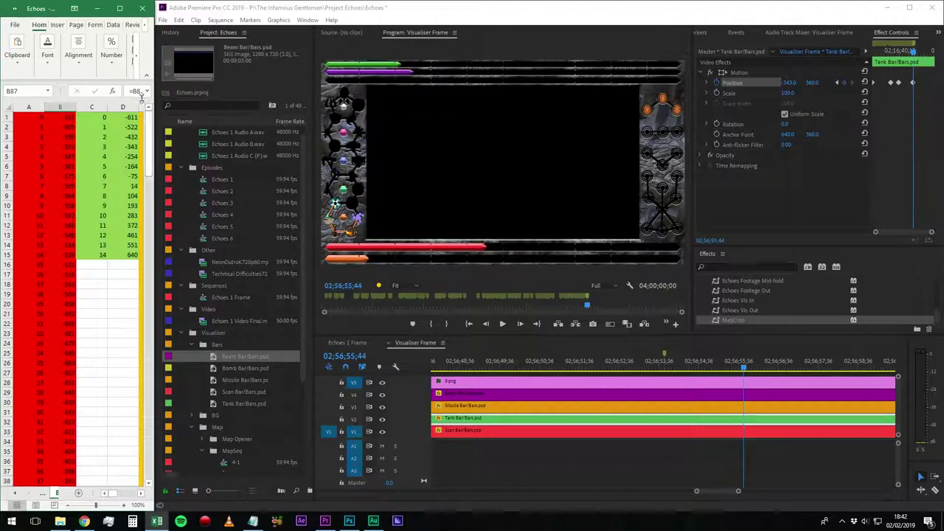
pyautogui.click(789, 82)
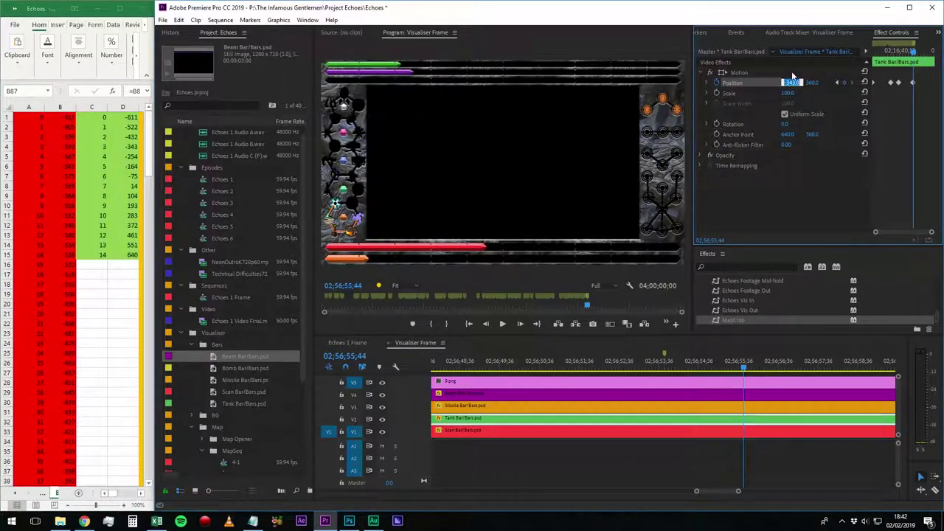
pyautogui.write('-254')
pyautogui.press('Return')
# - In Echoes 1 Frame, go to the Missile Expansion marker at 02;58;28;09 and set the playhead to 02;58;32;09
pyautogui.click(350, 344)
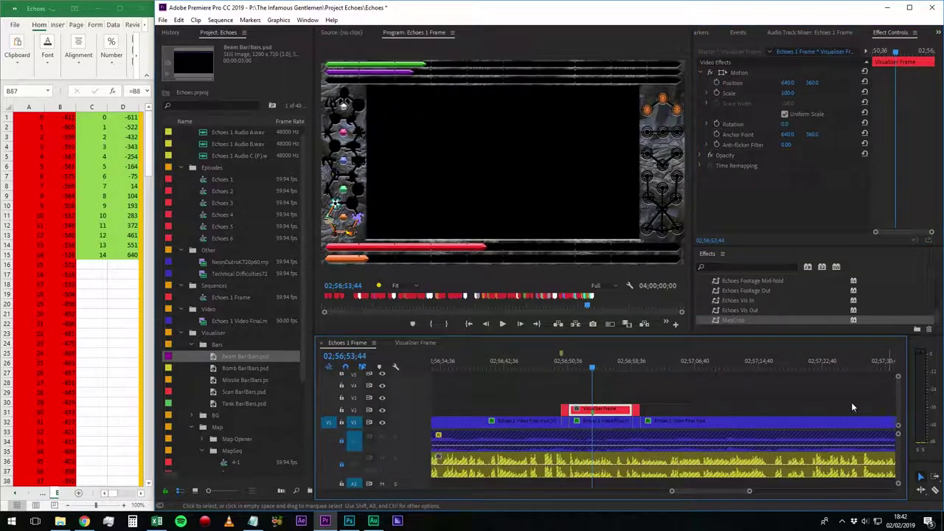
pyautogui.moveTo(609, 363); pyautogui.dragTo(653, 351)
pyautogui.hotkey('shift', 'm')
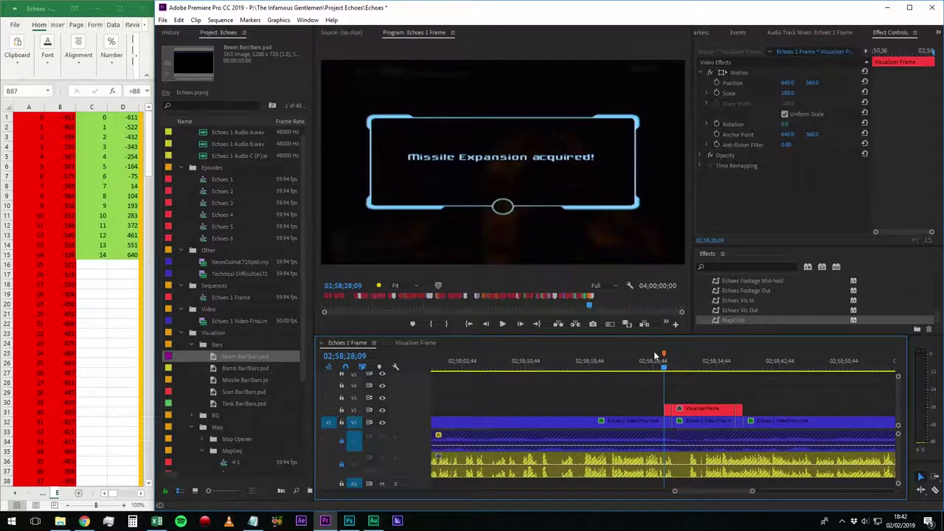
pyautogui.press('Down')
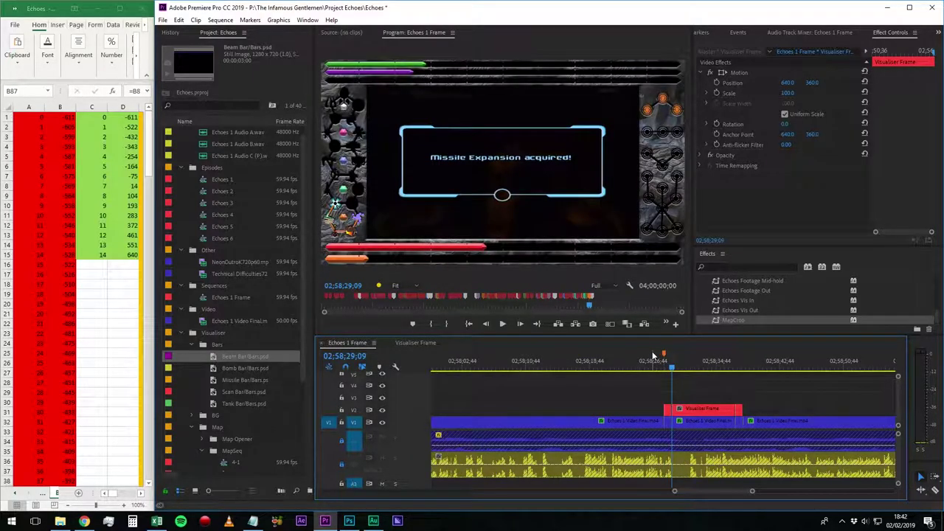
pyautogui.click(356, 356)
pyautogui.click(352, 357)
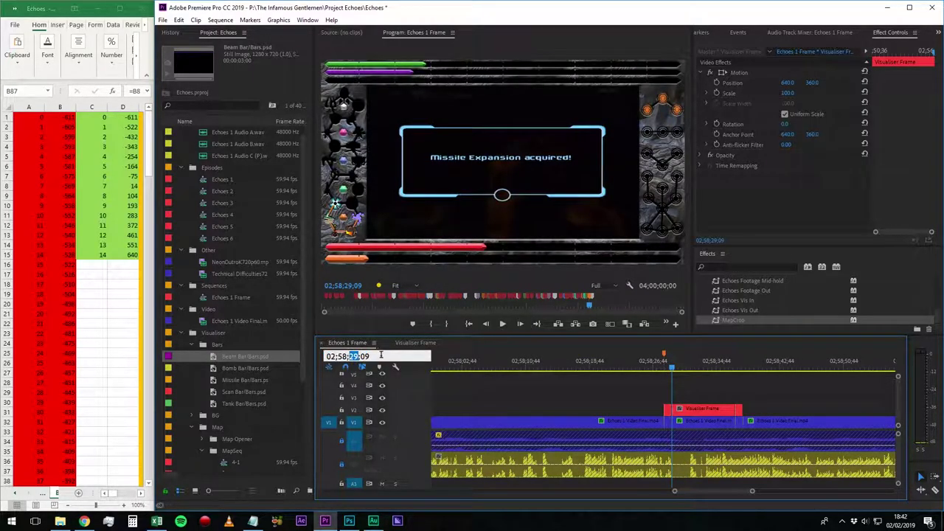
pyautogui.write('32')
pyautogui.press('Return')
# - In Visualiser Frame, add a Position keyframe to the Missile Bar clip at 02;58;32;09, keeping its current value
pyautogui.click(419, 343)
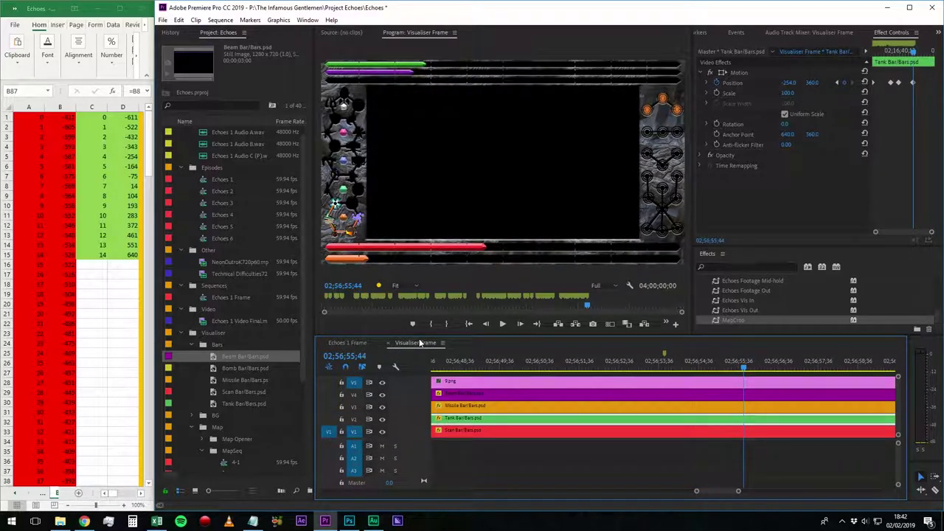
pyautogui.hotkey('ctrl', 'shift', 'm')
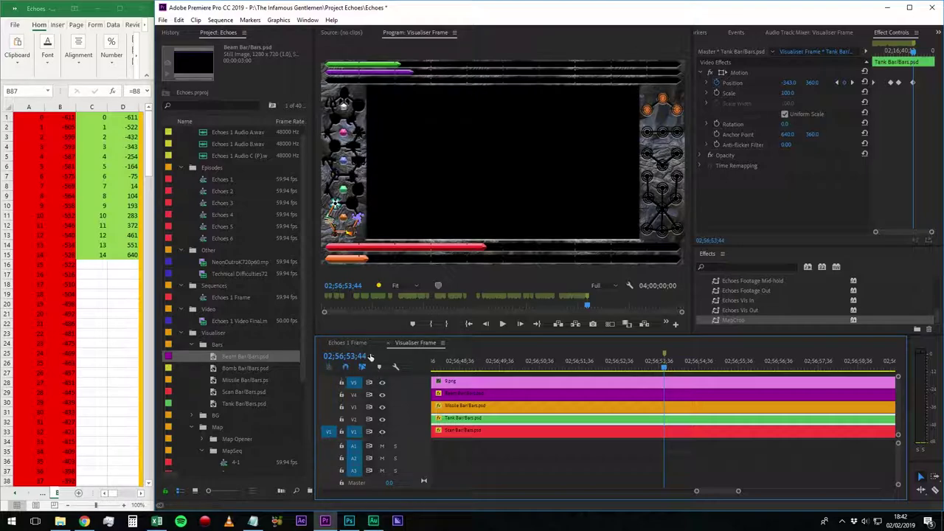
pyautogui.click(347, 343)
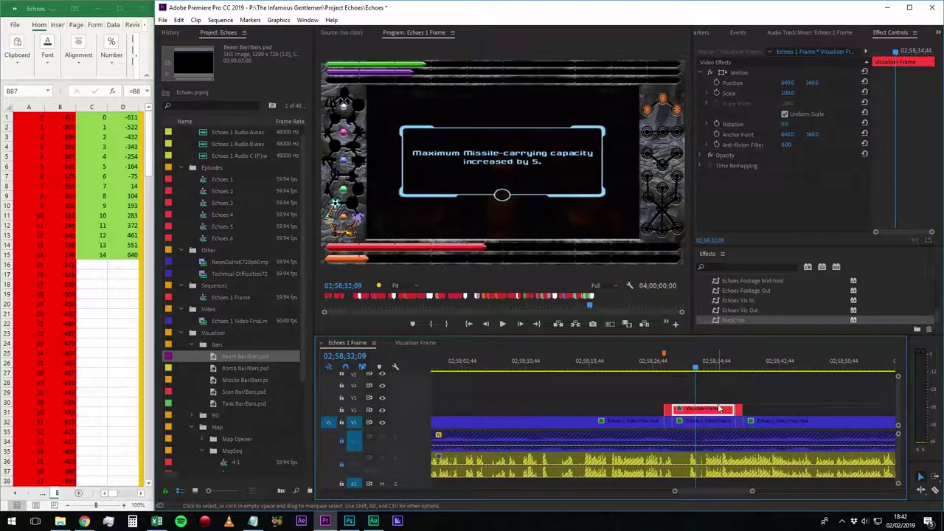
pyautogui.hotkey('shift', 'm')
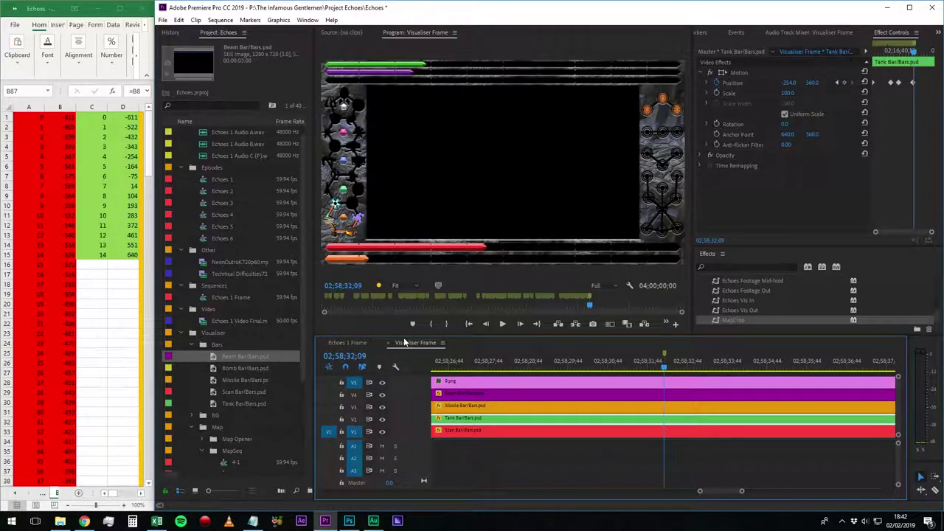
pyautogui.click(464, 405)
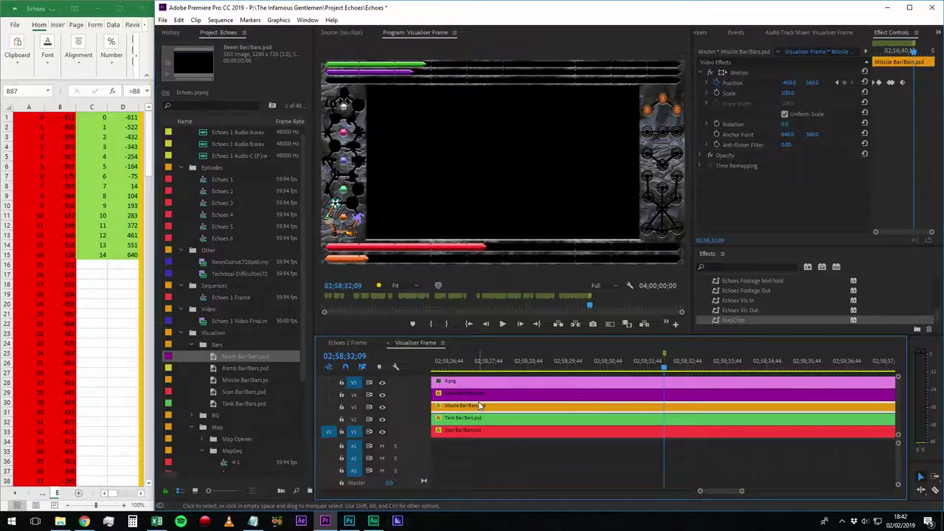
pyautogui.click(847, 86)
# - In Visualiser Frame, keyframe the Missile Bar's Position at 02;58;34;09 with X set to -432, the spreadsheet's orange missile value for 7
pyautogui.click(357, 356)
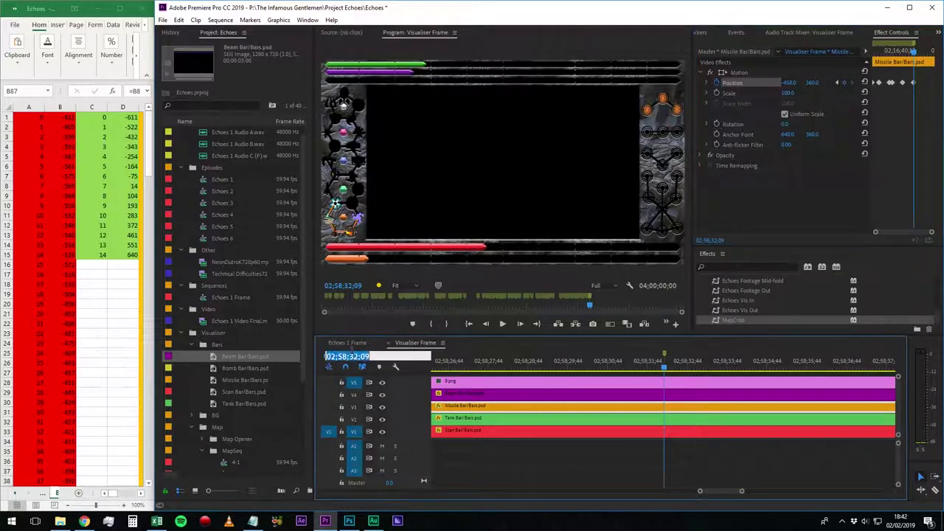
pyautogui.click(357, 357)
pyautogui.press('BackSpace')
pyautogui.write('4')
pyautogui.press('Return')
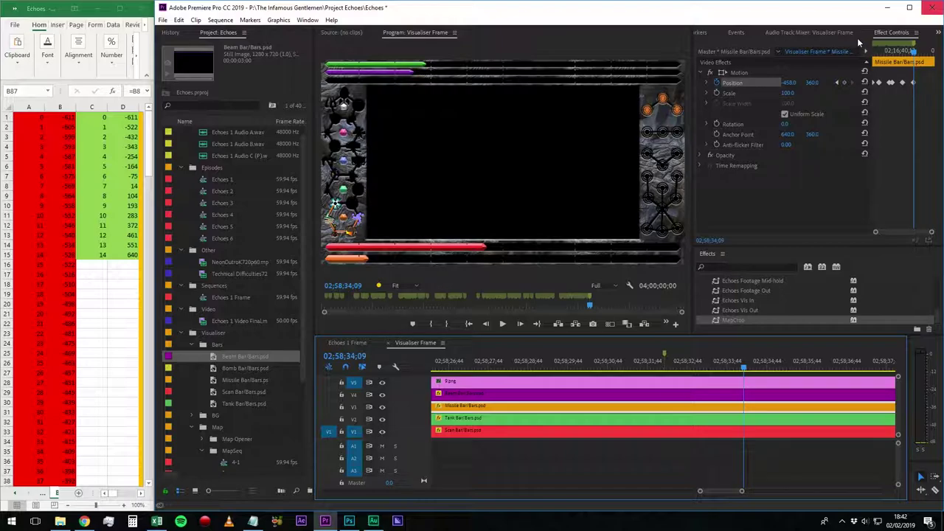
pyautogui.click(156, 522)
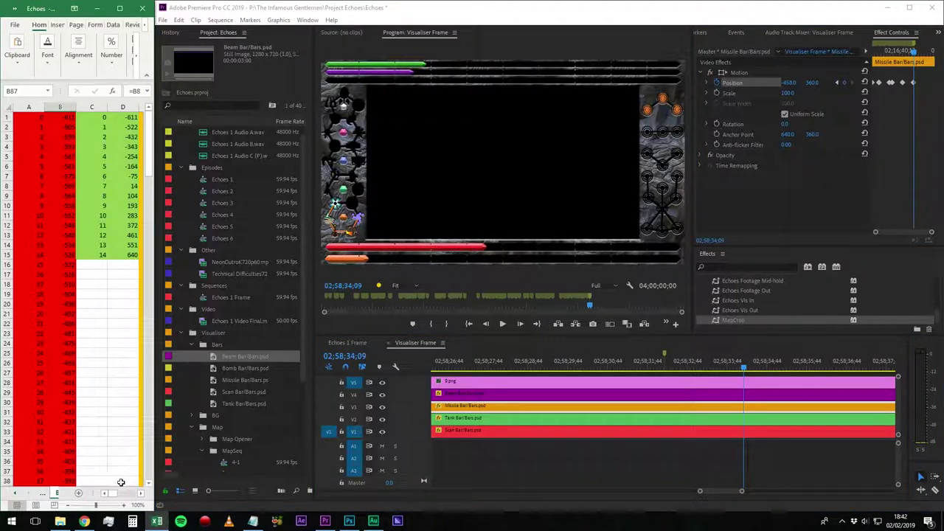
pyautogui.click(140, 493)
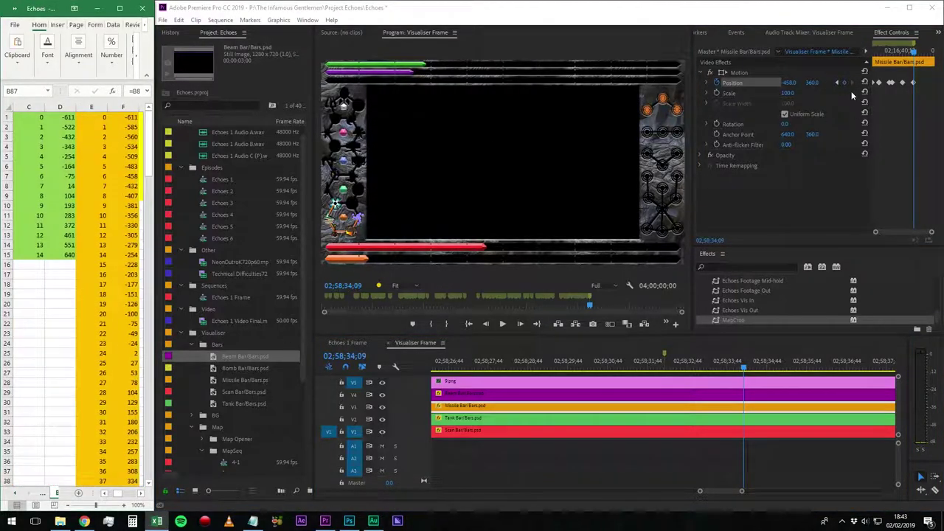
pyautogui.click(133, 186)
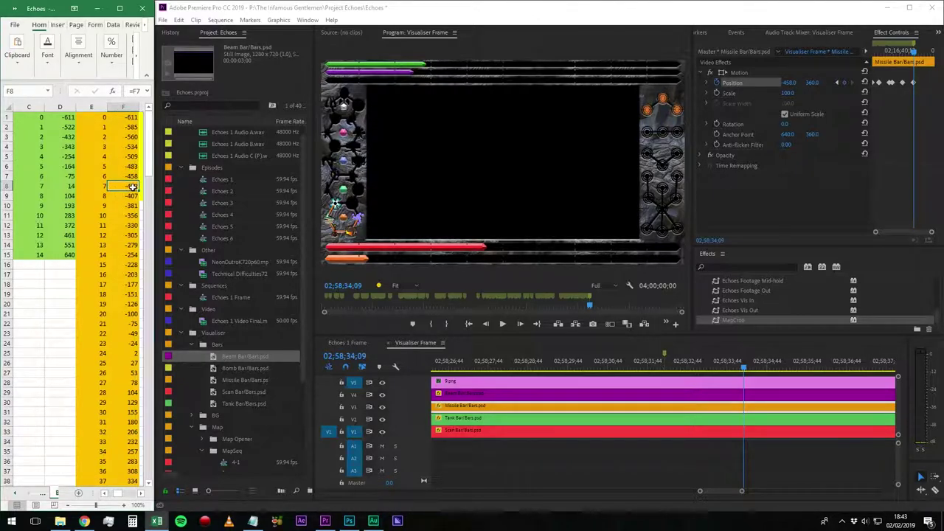
pyautogui.click(790, 83)
pyautogui.press('Return')
# - In Echoes 1 Frame, step through the remaining markers to the white marker at 03;00;10;03
pyautogui.click(348, 342)
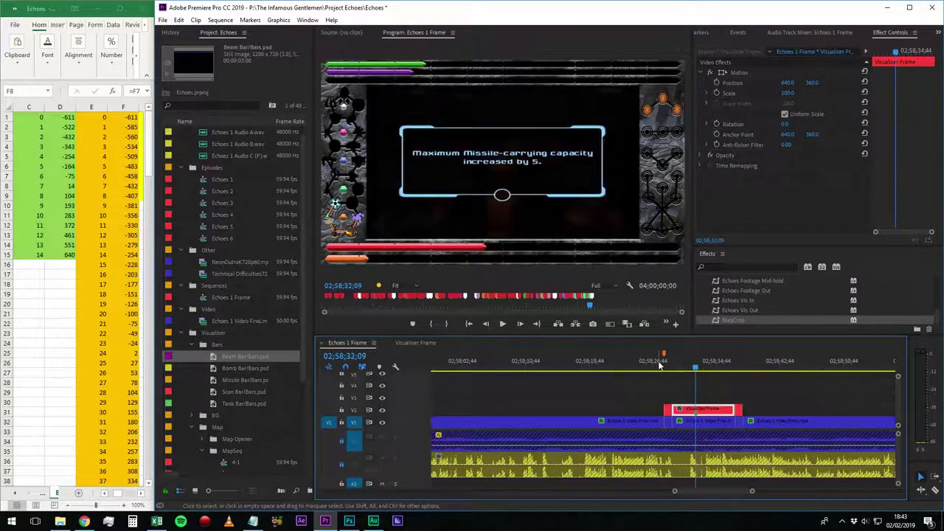
pyautogui.moveTo(674, 363)
pyautogui.mouseDown()
pyautogui.moveTo(661, 364)
pyautogui.moveTo(750, 356)
pyautogui.mouseUp()
pyautogui.hotkey('shift', 'm')
pyautogui.hotkey('shift', 'm')
pyautogui.hotkey('shift', 'm')
pyautogui.hotkey('shift', 'm')
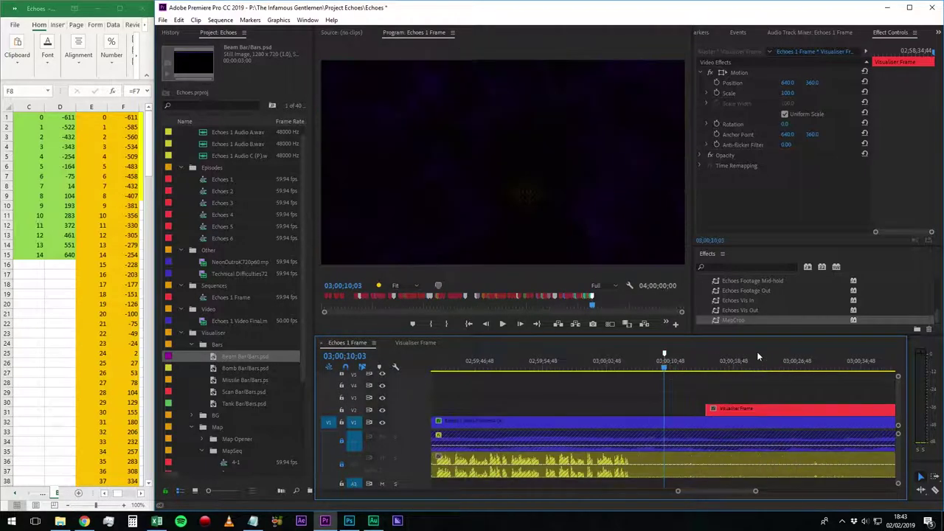
pyautogui.hotkey('ctrl', 'shift', 'm')
pyautogui.press('\\')
pyautogui.press('\\')
# - Create a new sequence named Echoes 7 in the Episodes bin with the HD-PVR 720p60 preset
pyautogui.click(183, 334)
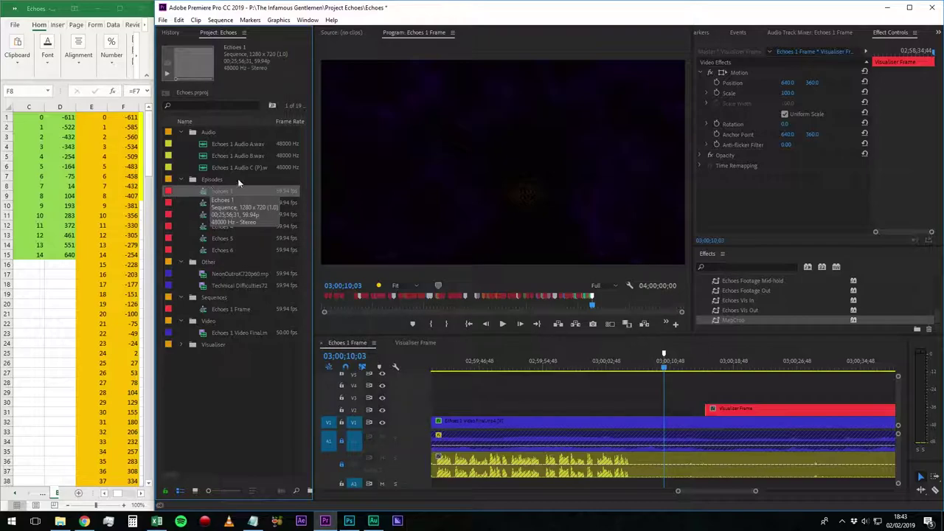
pyautogui.click(207, 178)
pyautogui.hotkey('ctrl', 'n')
pyautogui.write('Ech')
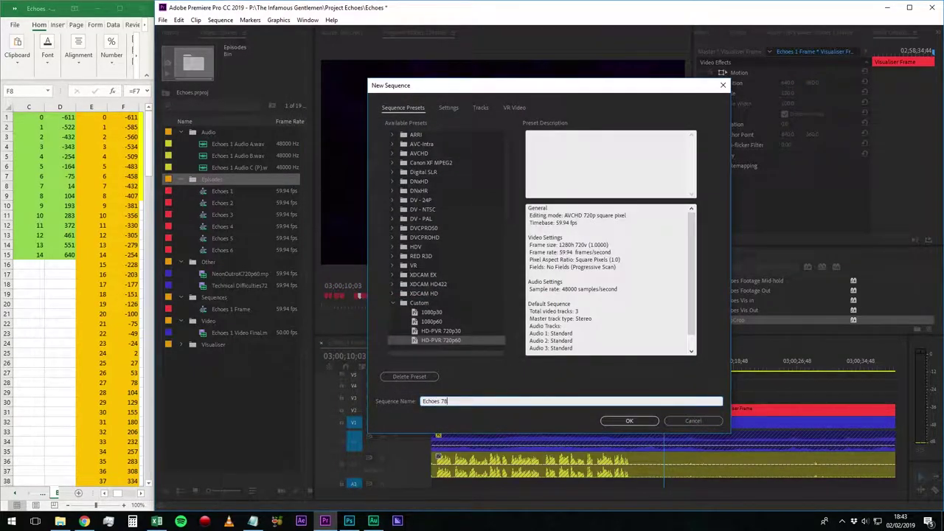
pyautogui.write('oes 7')
pyautogui.press('Return')
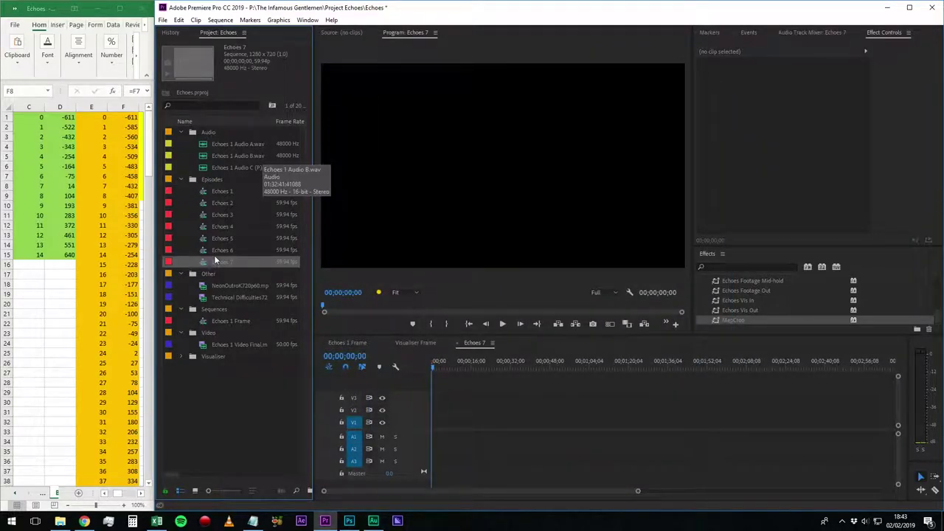
# - Place the Echoes 1 Frame sequence at the start of Echoes 7 on V1 and A1
pyautogui.moveTo(229, 322); pyautogui.dragTo(442, 424)
pyautogui.press('\\')
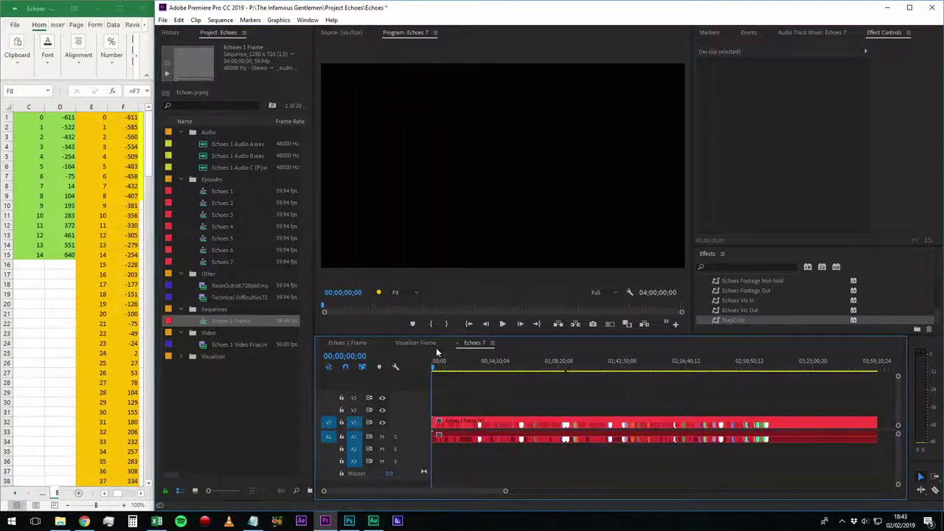
pyautogui.click(358, 345)
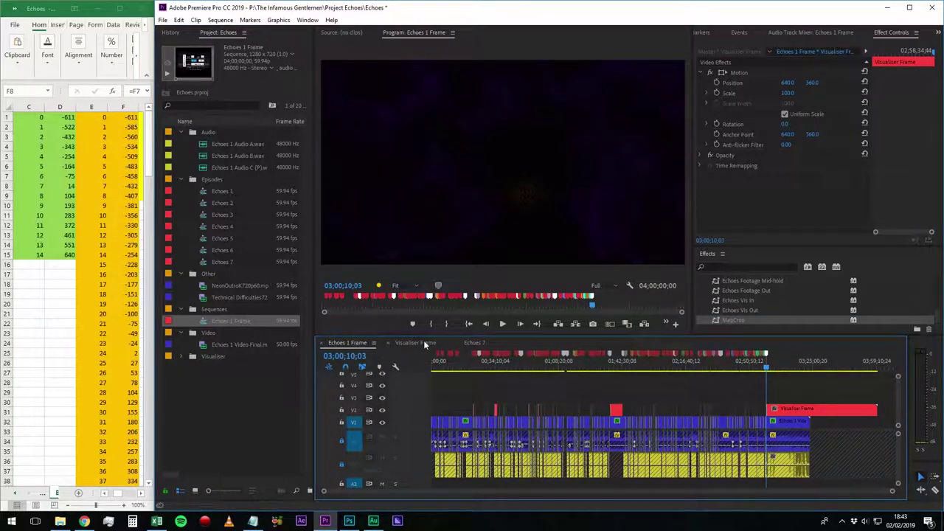
pyautogui.click(474, 343)
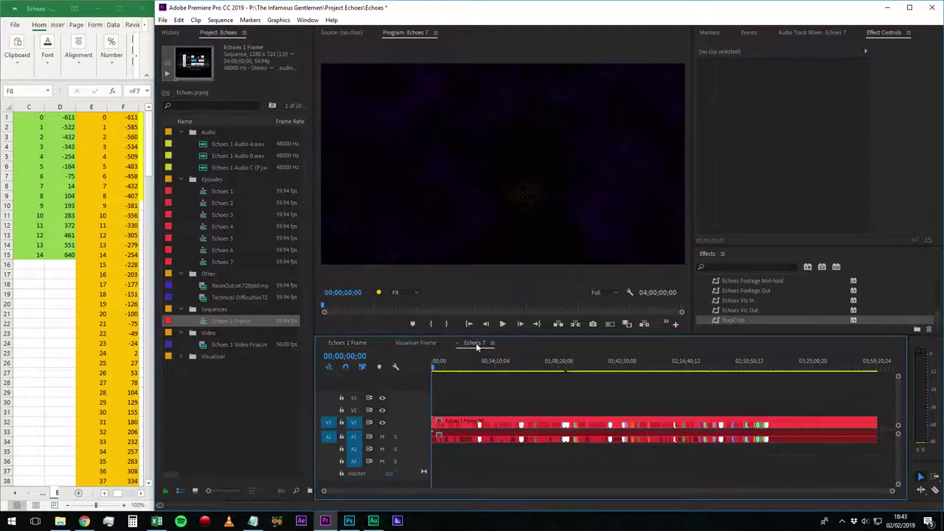
# - In Echoes 7, split the Echoes 1 Frame clip at the white marker near 02;35;50 and at the last marker, 03;00;10;03
pyautogui.click(721, 366)
pyautogui.press('=')
pyautogui.press('=')
pyautogui.press('=')
pyautogui.press('=')
pyautogui.press('=')
pyautogui.press('=')
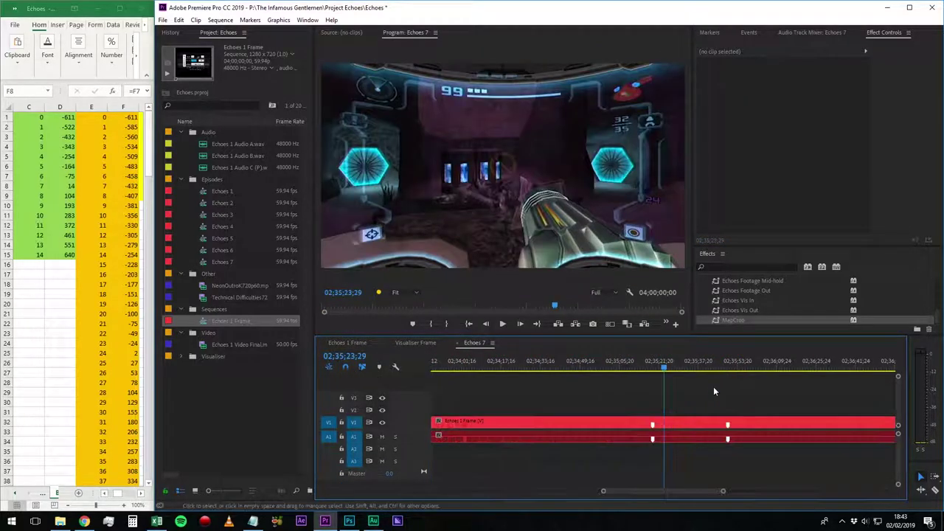
pyautogui.press('\\')
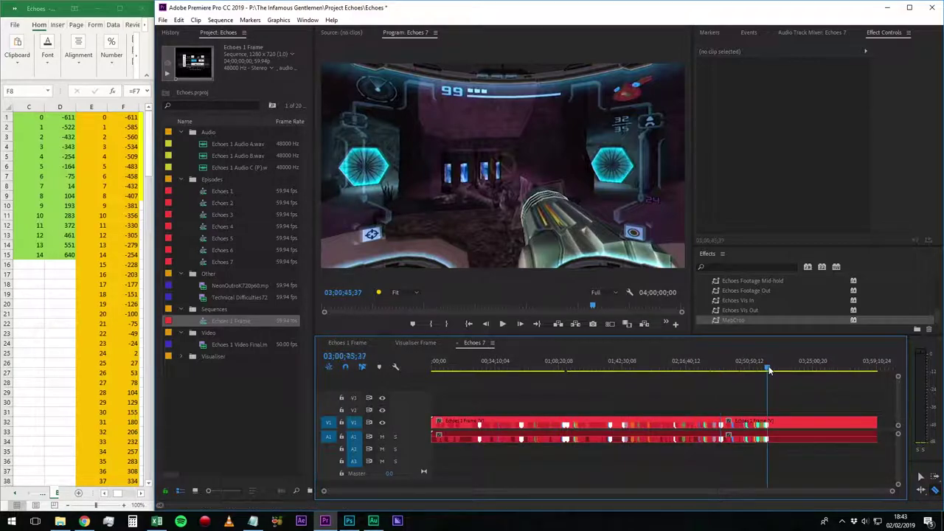
pyautogui.click(770, 372)
pyautogui.press('\\')
pyautogui.press('\\')
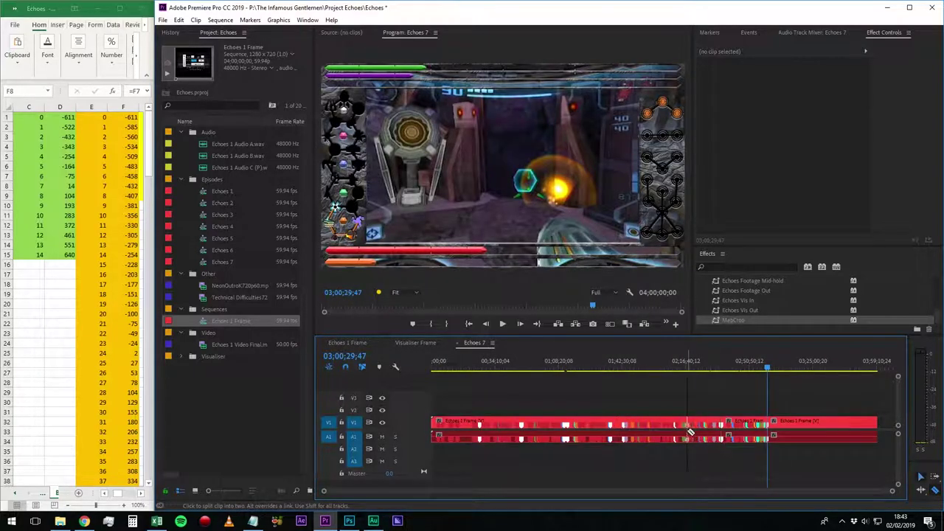
# - Ripple-delete the Echoes 1 Frame segment before the first cut and delete the segment after the second cut
pyautogui.click(677, 428)
pyautogui.hotkey('shift', 'Delete')
pyautogui.click(534, 439)
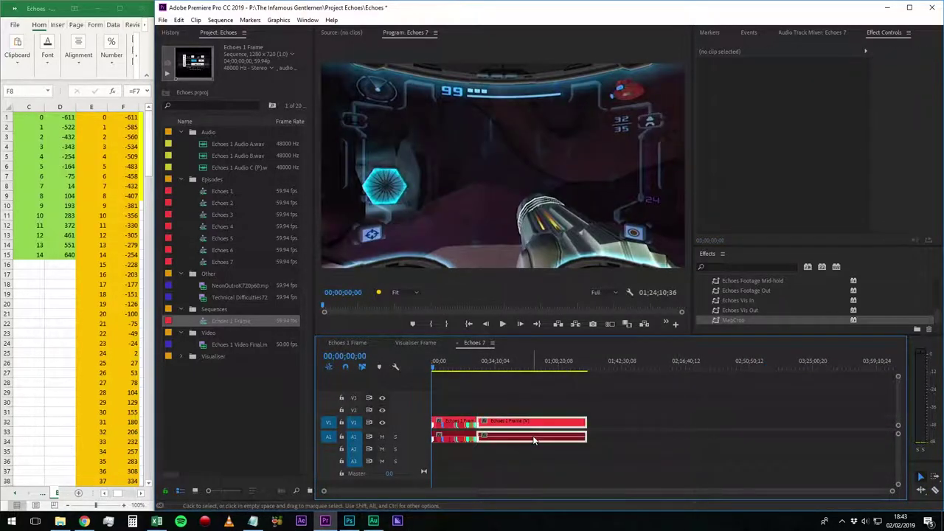
pyautogui.press('Delete')
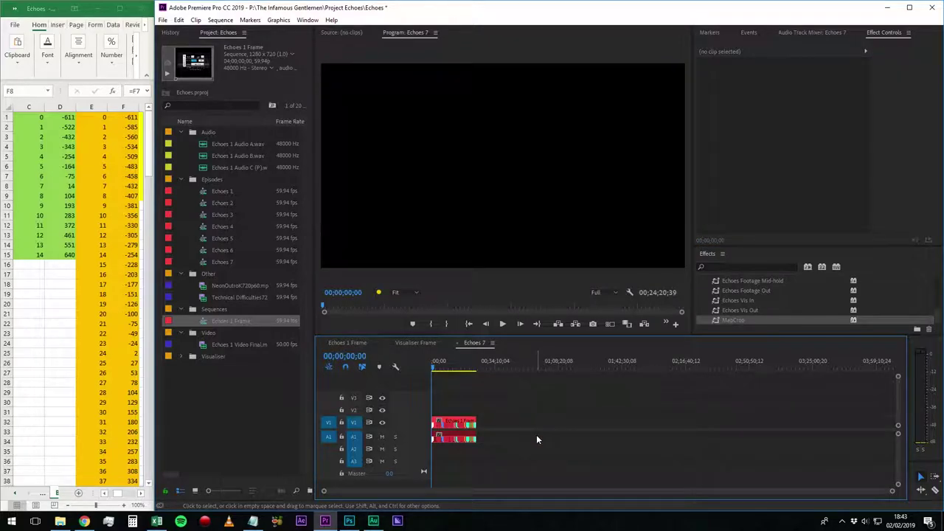
# - Append NeonOutroK720p60.mp4 to the end of the Echoes 7 clip and apply the default video and audio transitions at the join
pyautogui.press('End')
pyautogui.press('=')
pyautogui.press('=')
pyautogui.press('=')
pyautogui.press('=')
pyautogui.press('=')
pyautogui.press('=')
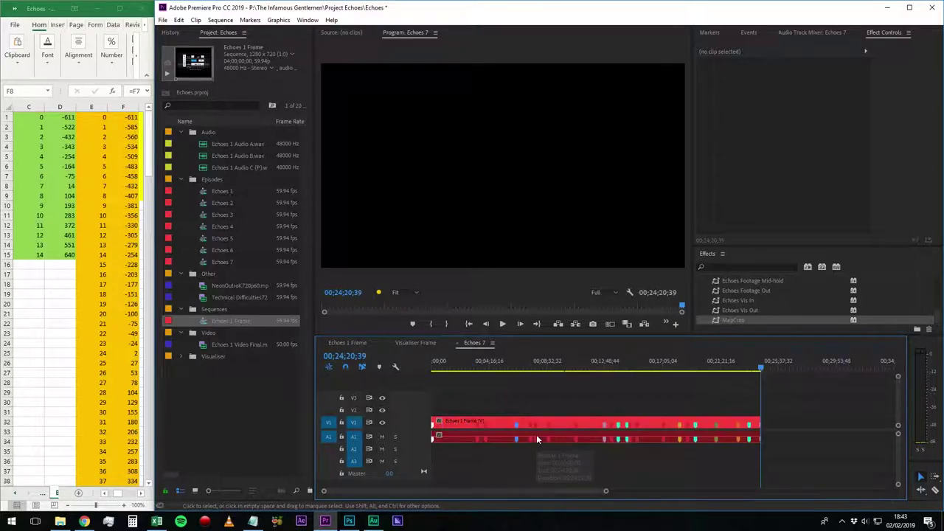
pyautogui.moveTo(240, 285); pyautogui.dragTo(683, 432)
pyautogui.hotkey('ctrl', 'd')
pyautogui.hotkey('ctrl', 'shift', 'd')
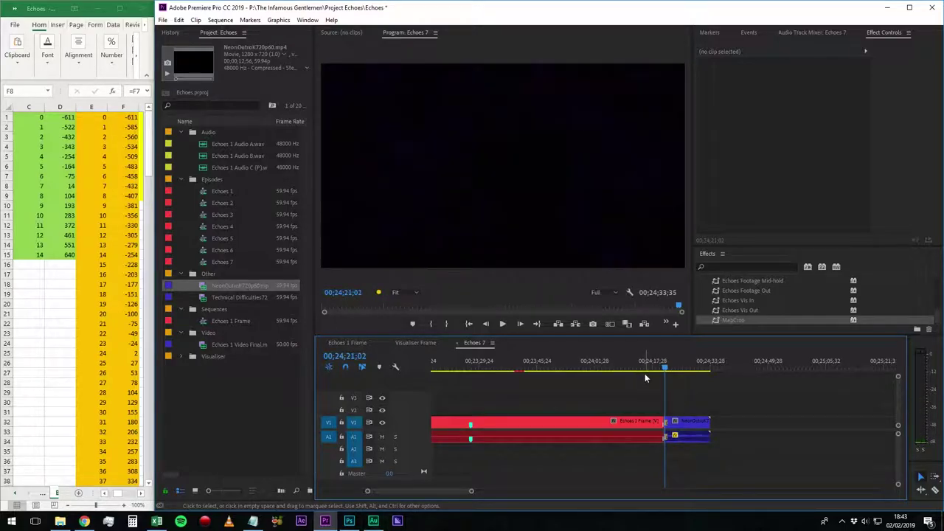
# - Play back the opening of Echoes 7, its closing footage and the transition into the neon outro
pyautogui.press('Home')
pyautogui.press('space')
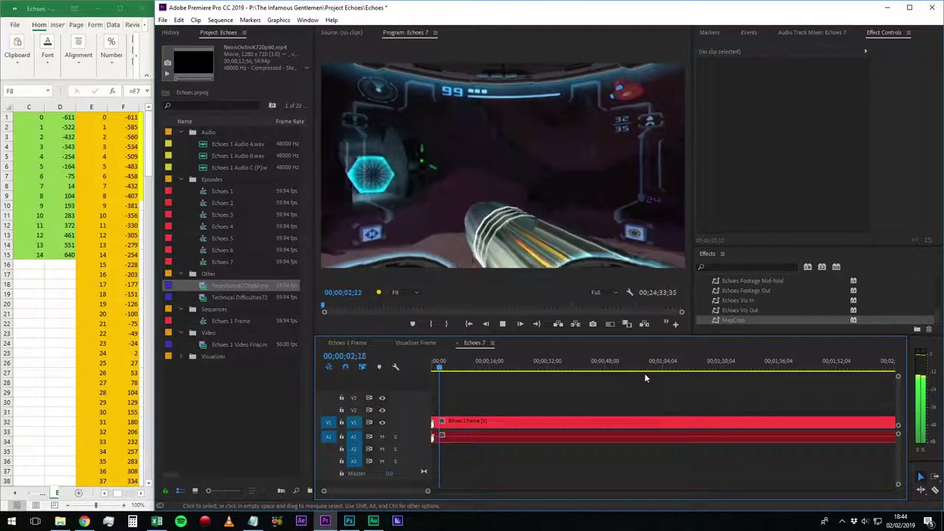
pyautogui.press('space')
pyautogui.press('Down')
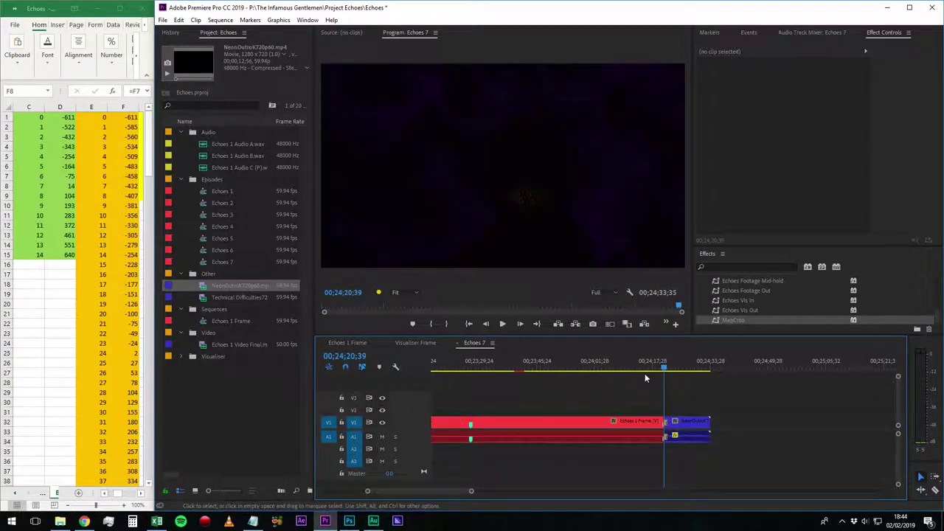
pyautogui.click(643, 368)
pyautogui.click(594, 368)
pyautogui.press('space')
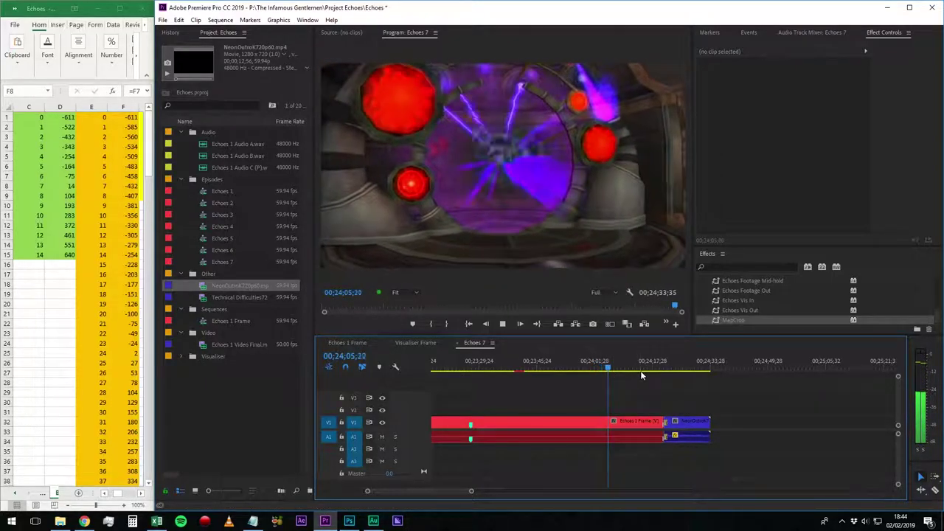
pyautogui.press('space')
pyautogui.click(640, 370)
pyautogui.press('space')
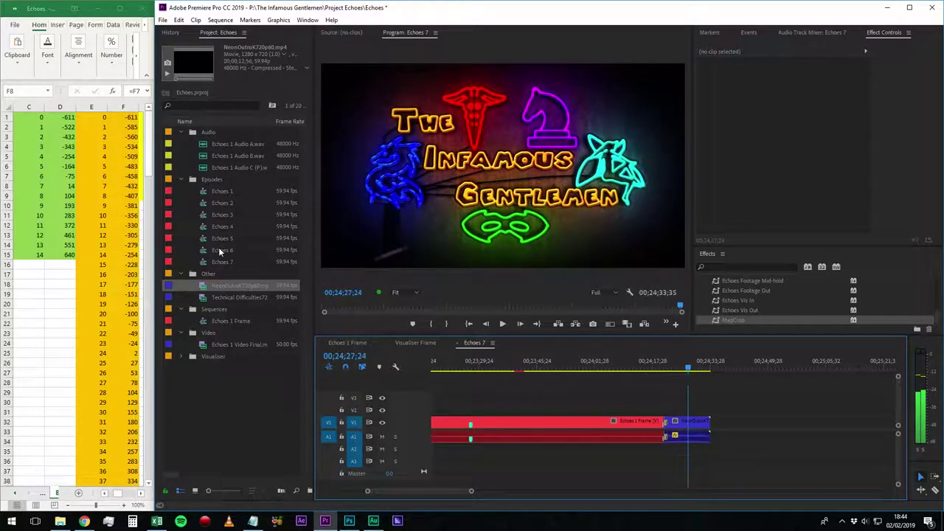
# - Save the project, then open the media export settings for the Echoes 7 sequence and preview its frames
pyautogui.hotkey('ctrl', 's')
pyautogui.rightClick(211, 262)
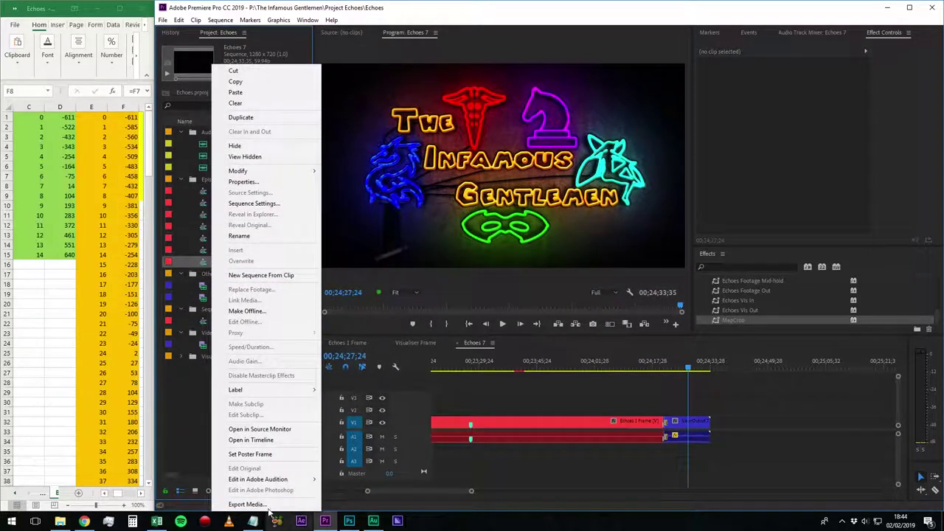
pyautogui.click(280, 503)
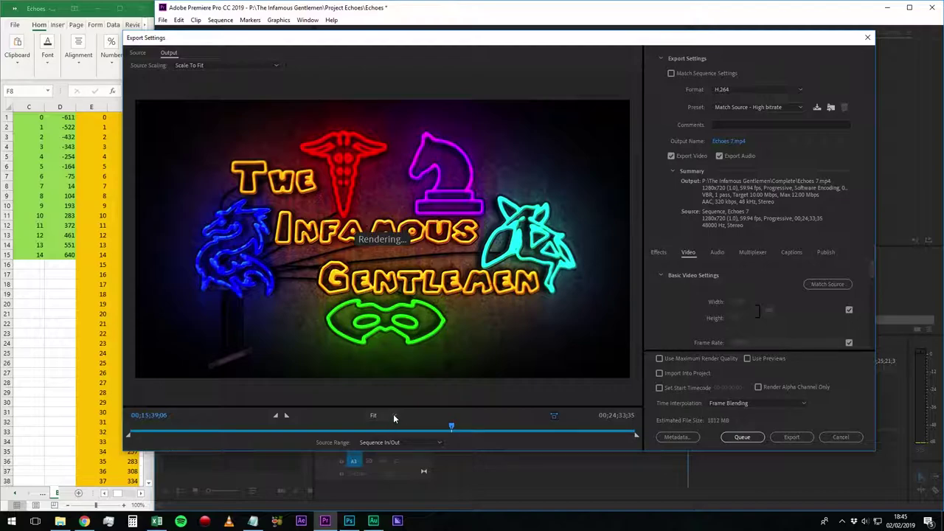
pyautogui.moveTo(179, 432); pyautogui.dragTo(197, 432)
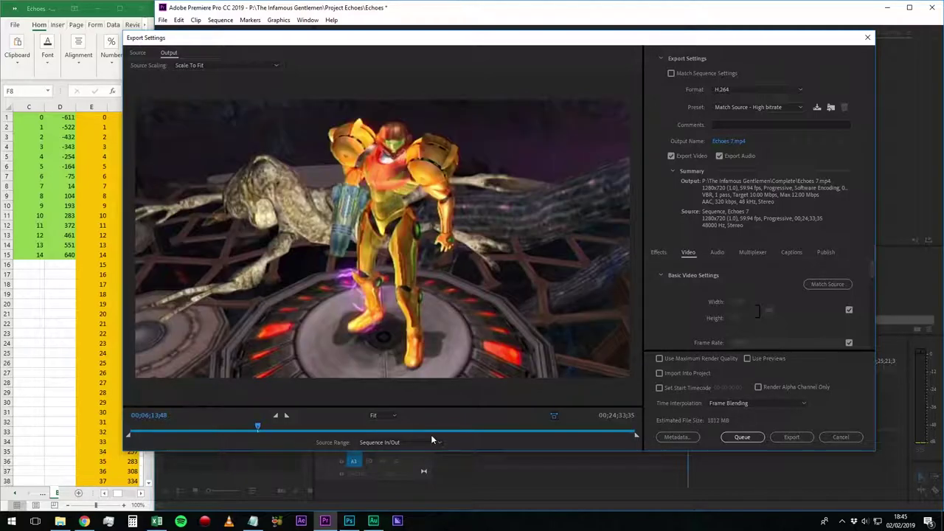
pyautogui.moveTo(418, 427); pyautogui.dragTo(618, 429)
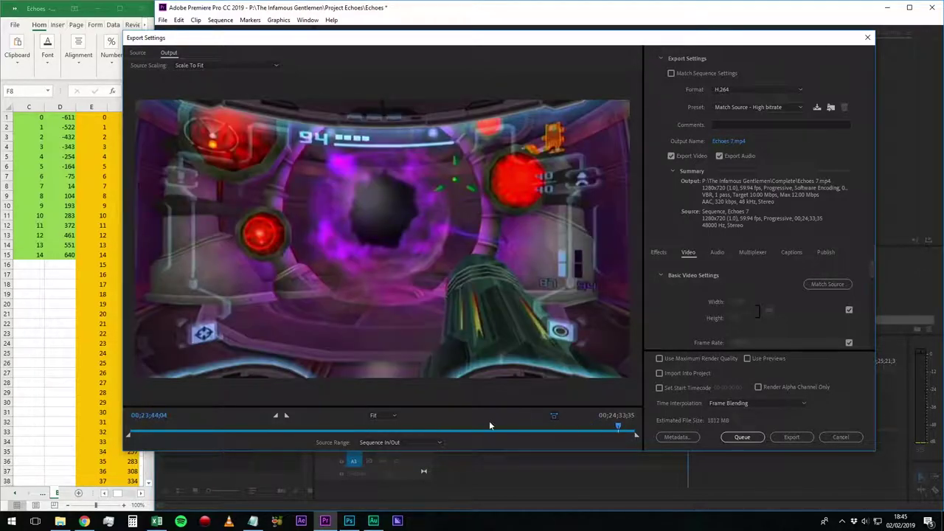
pyautogui.click(382, 428)
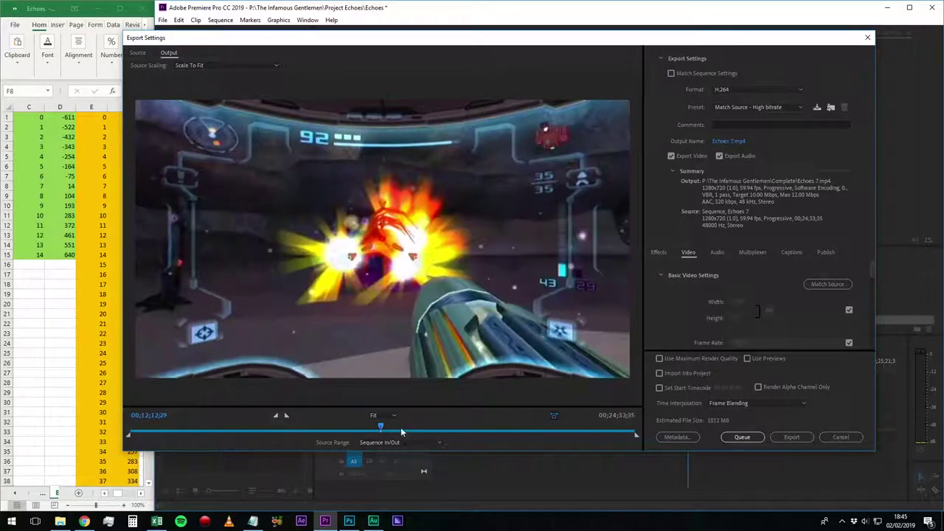
# - Apply the Youtube 720p60 export preset and check its bitrate settings, keeping CBR encoding
pyautogui.click(748, 107)
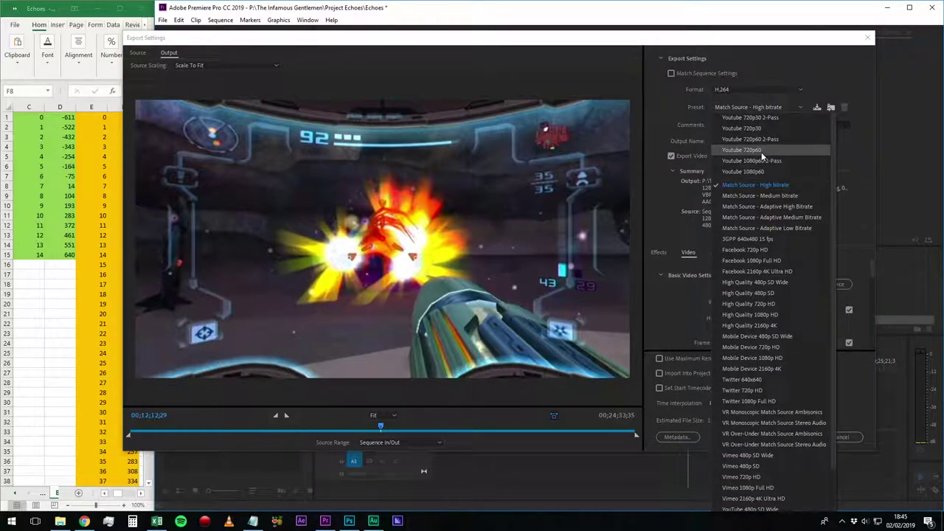
pyautogui.click(761, 150)
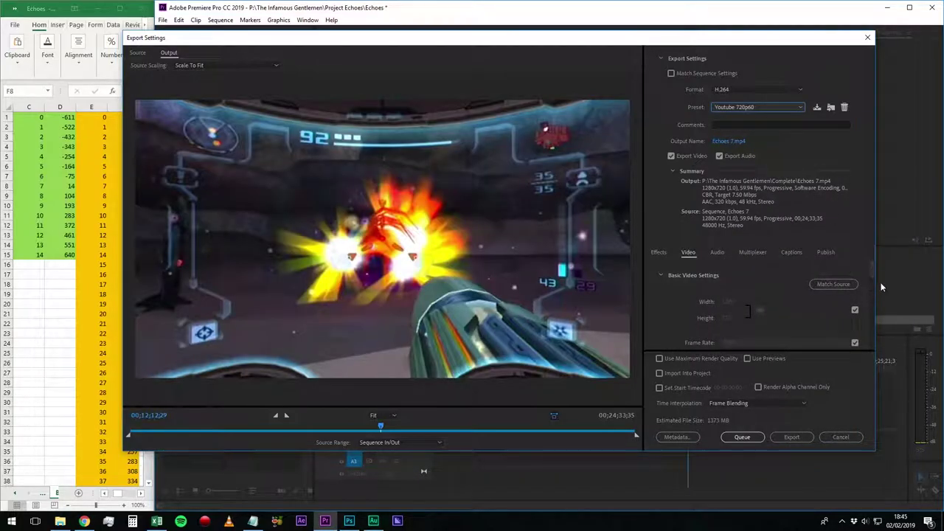
pyautogui.scroll(-1, 871, 272)
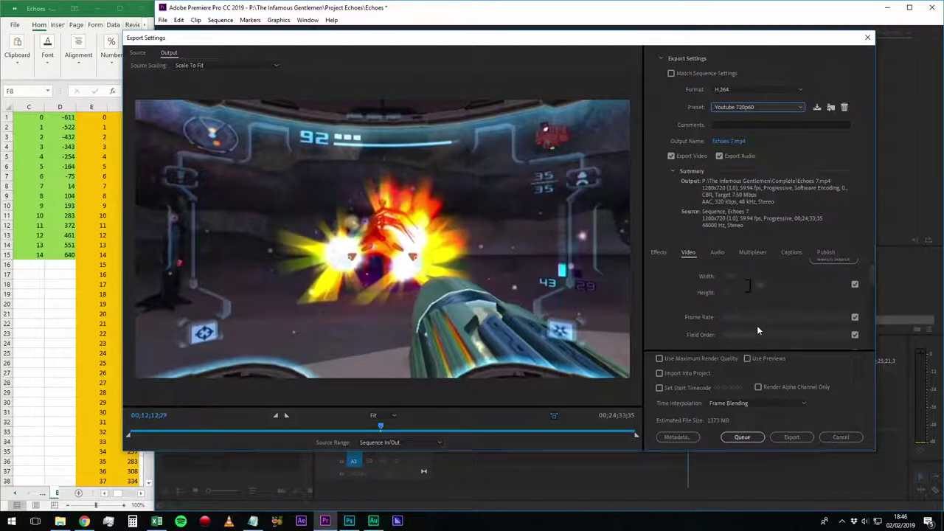
pyautogui.scroll(-3, 870, 278)
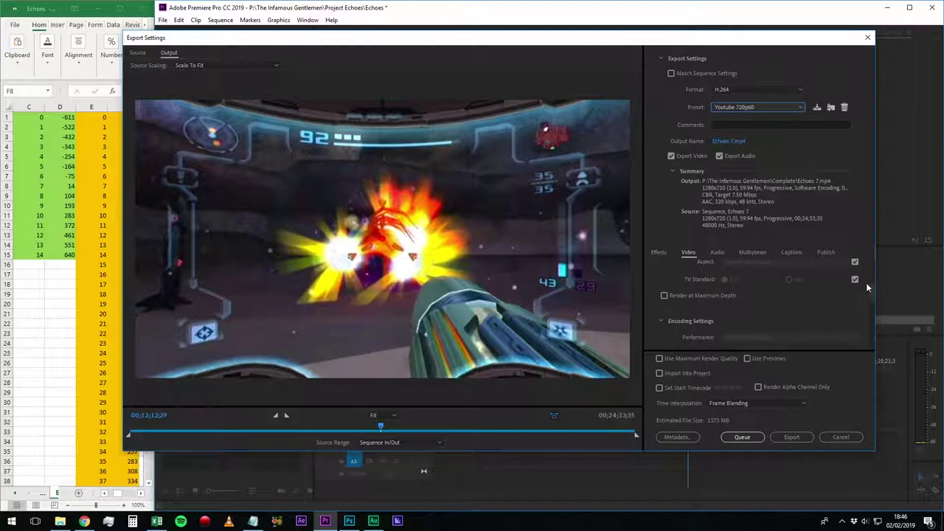
pyautogui.moveTo(871, 296); pyautogui.dragTo(876, 326)
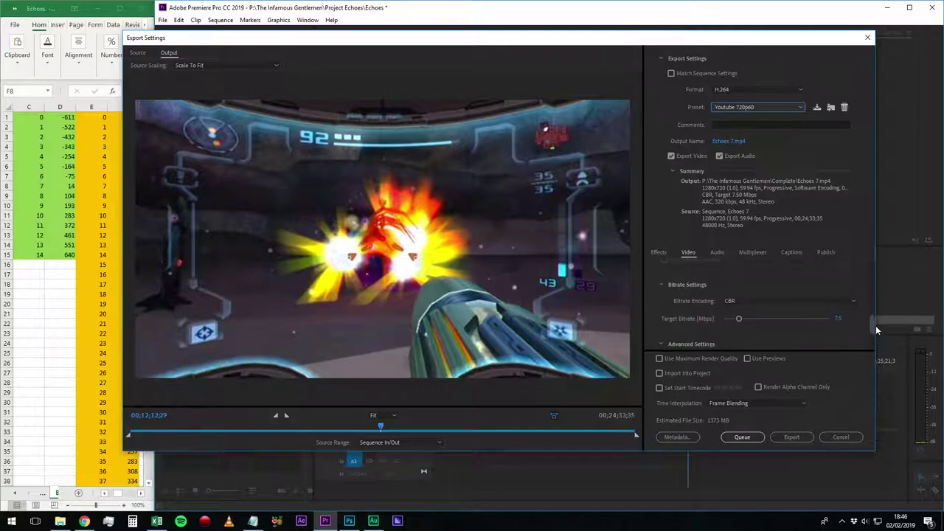
pyautogui.click(744, 299)
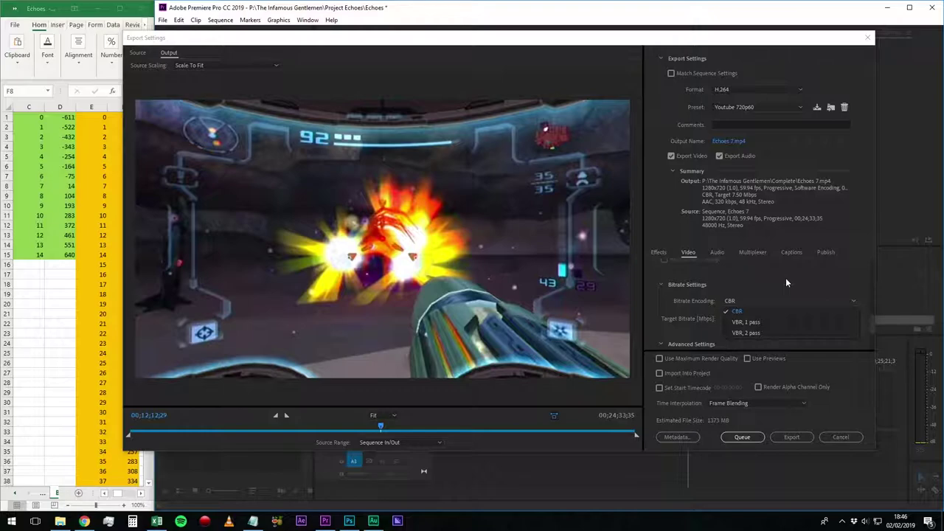
pyautogui.click(725, 284)
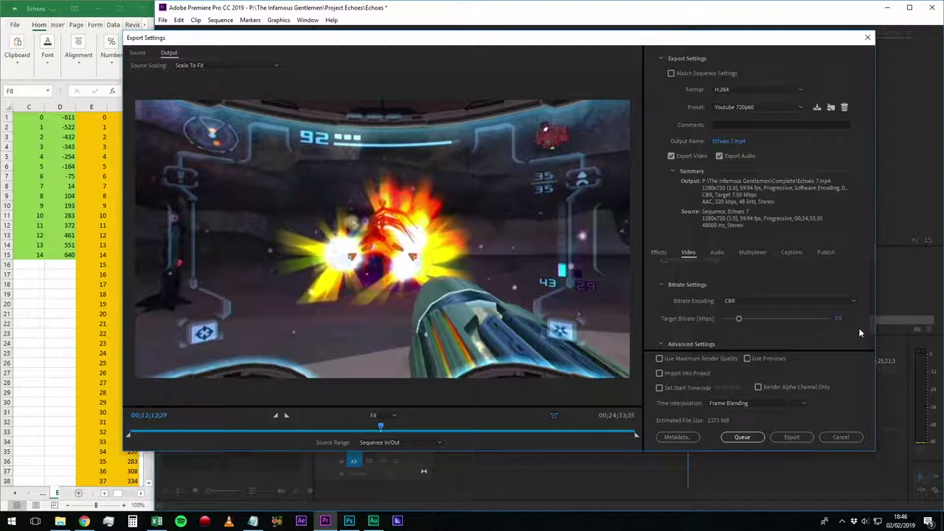
# - Preview a frame near the end of Echoes 7, send the export to the Adobe Media Encoder queue and save the project
pyautogui.moveTo(62, 526)
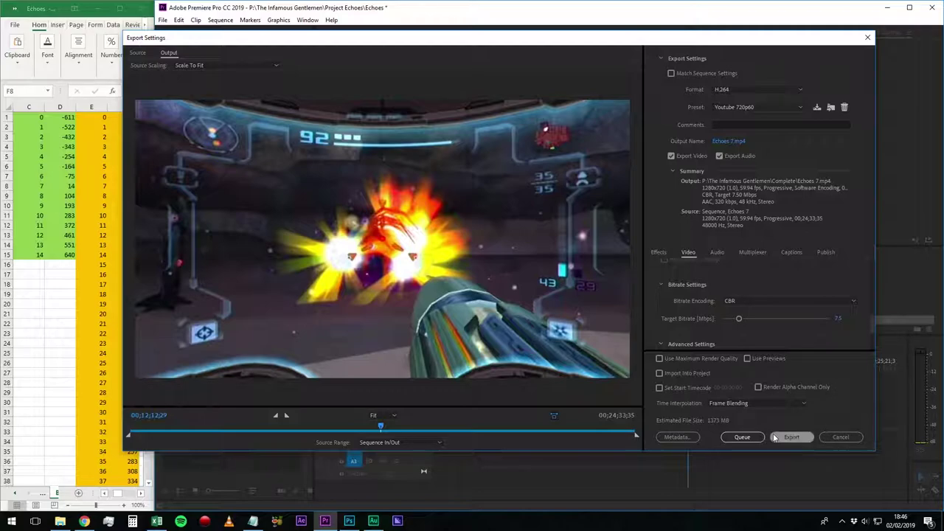
pyautogui.click(605, 427)
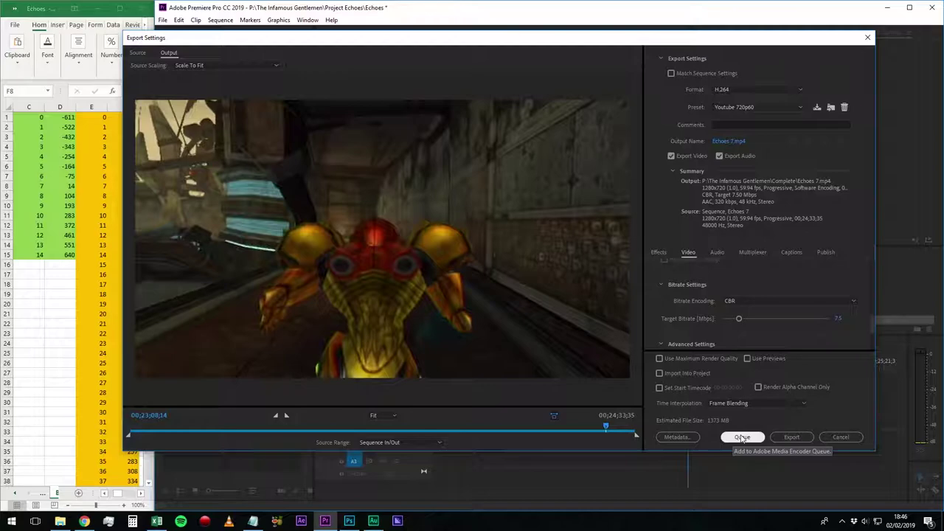
pyautogui.click(742, 438)
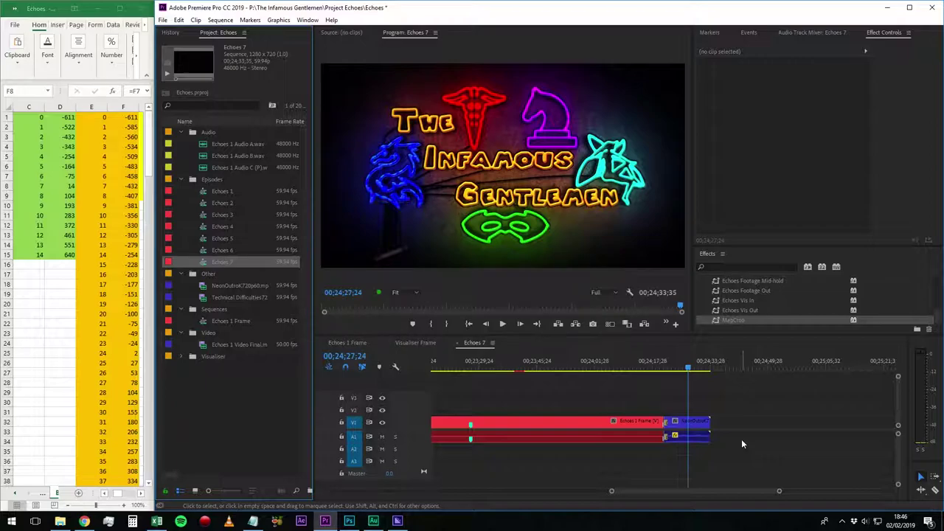
pyautogui.hotkey('ctrl', 's')
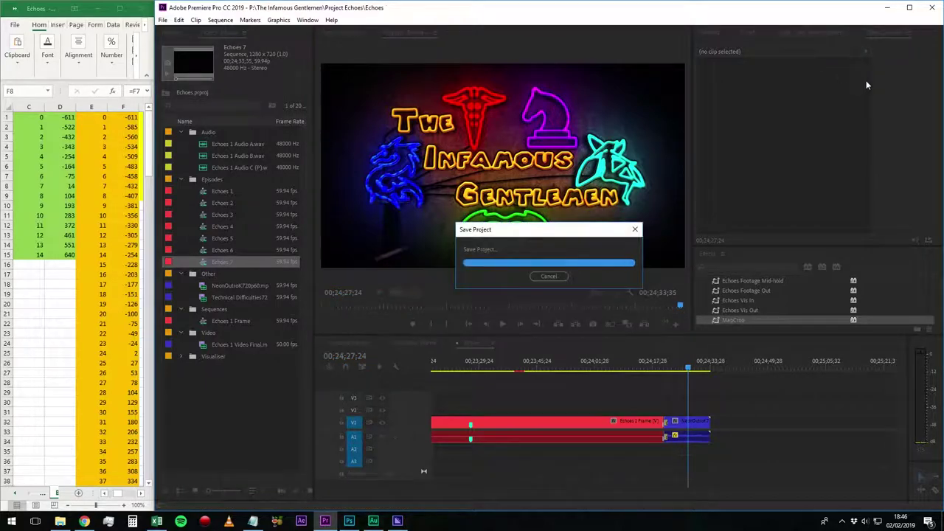
# - Switch to Adobe Media Encoder to load the queued export, and close Photoshop and the Chrome window
pyautogui.click(397, 521)
pyautogui.click(349, 521)
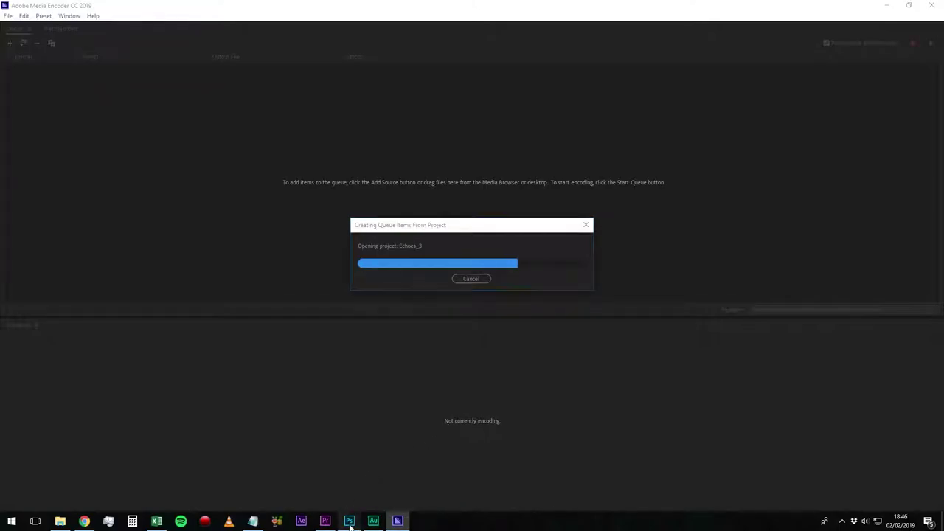
pyautogui.click(932, 4)
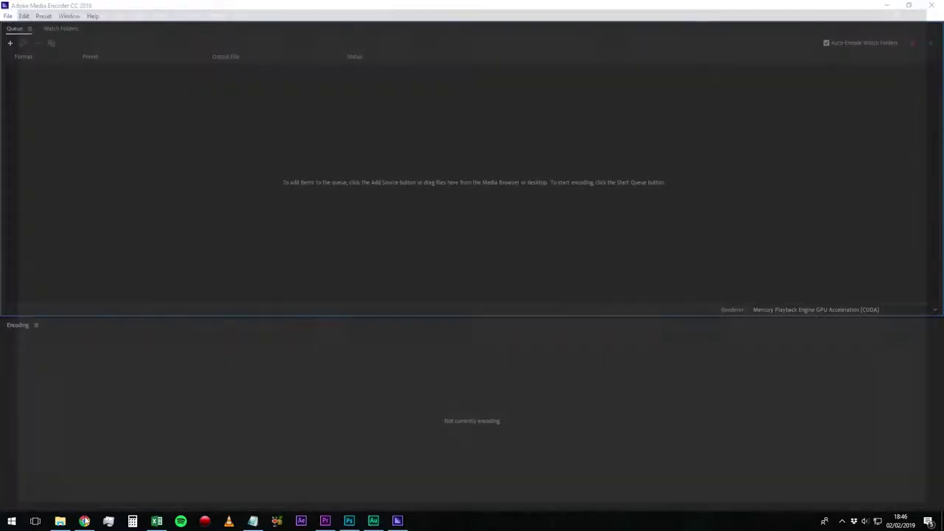
pyautogui.rightClick(86, 519)
pyautogui.click(87, 504)
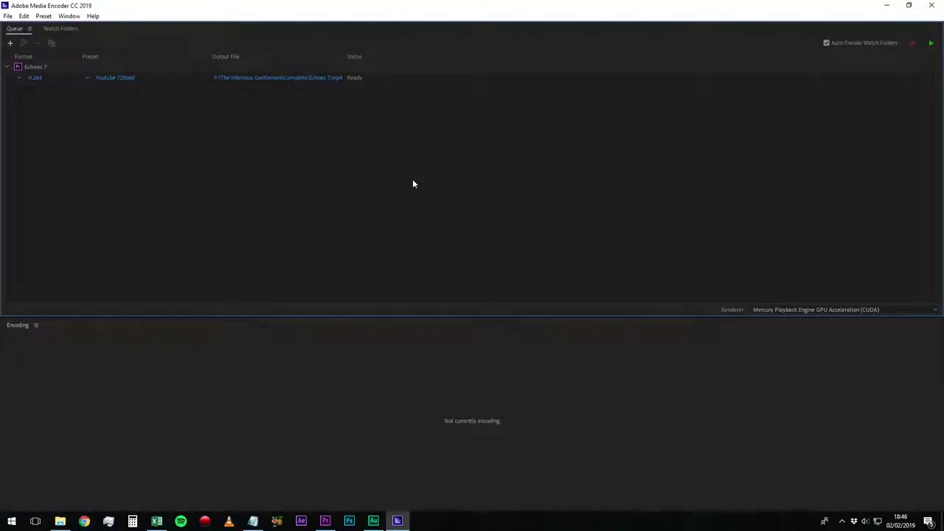
# - Check the running recording in Adobe Audition, return to Adobe Media Encoder and start encoding the Echoes 7 queue
pyautogui.click(373, 520)
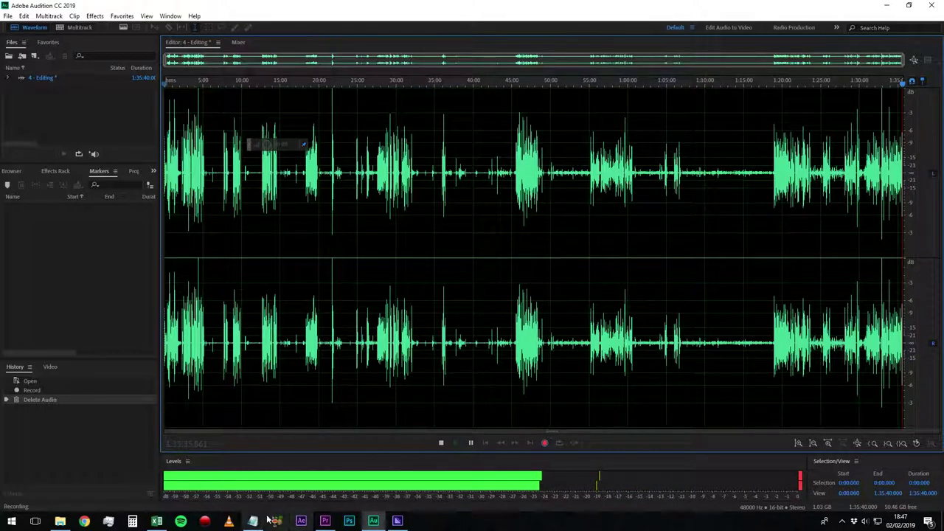
pyautogui.click(397, 521)
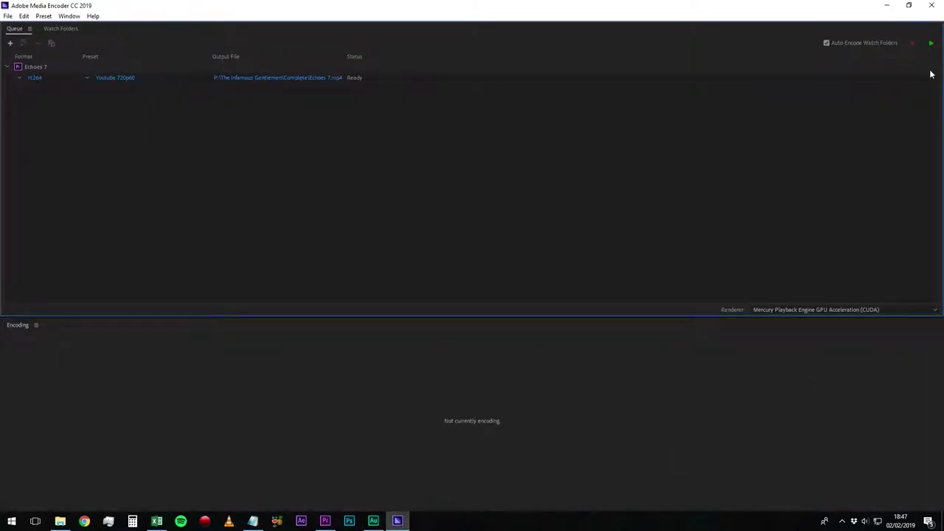
pyautogui.click(930, 44)
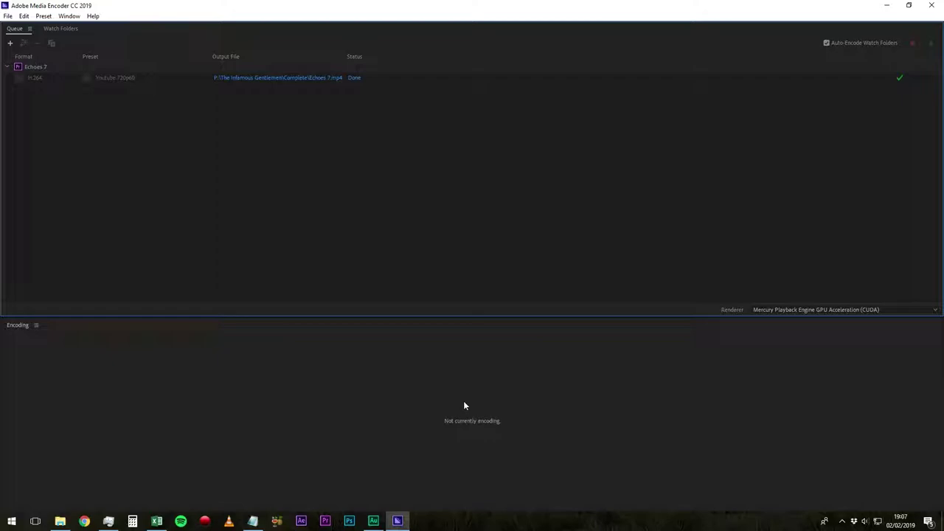
# - Switch to File Explorer and open the exported Echoes 7 video from the Complete folder in VLC
pyautogui.click(59, 521)
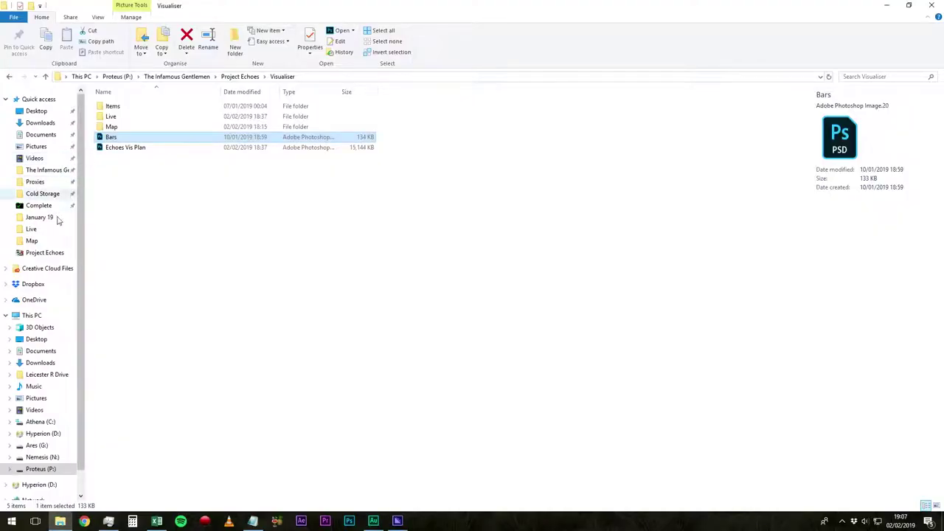
pyautogui.click(38, 205)
pyautogui.click(174, 107)
pyautogui.doubleClick(176, 106)
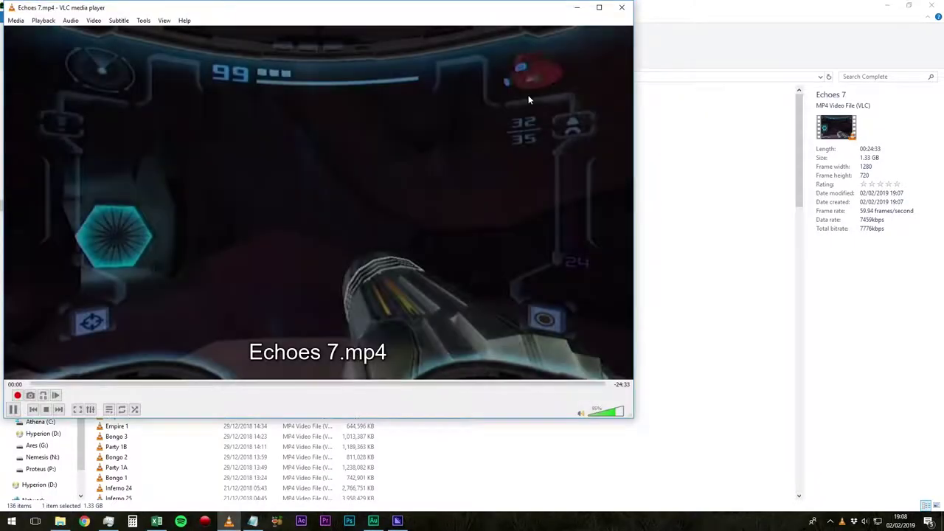
# - Play Echoes 7.mp4 full screen and check several points through the video, including the upgrade visualiser section
pyautogui.doubleClick(528, 100)
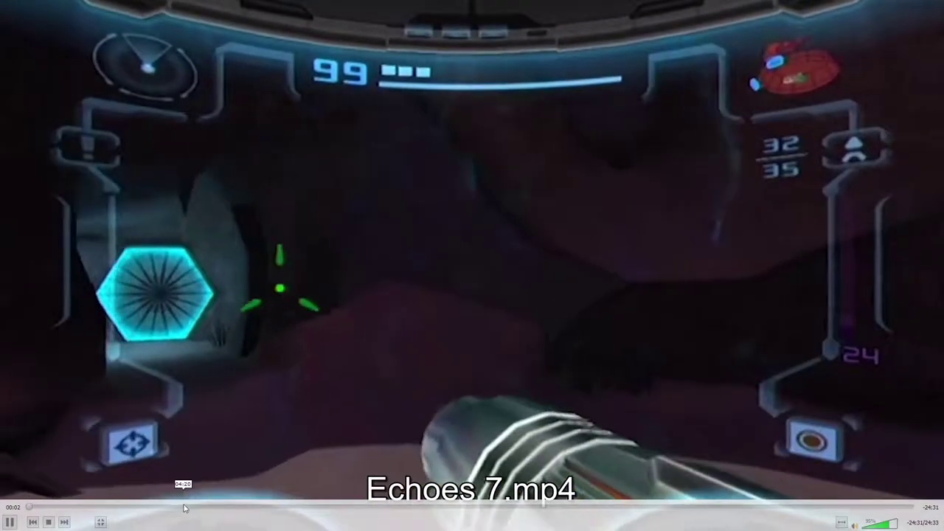
pyautogui.click(185, 508)
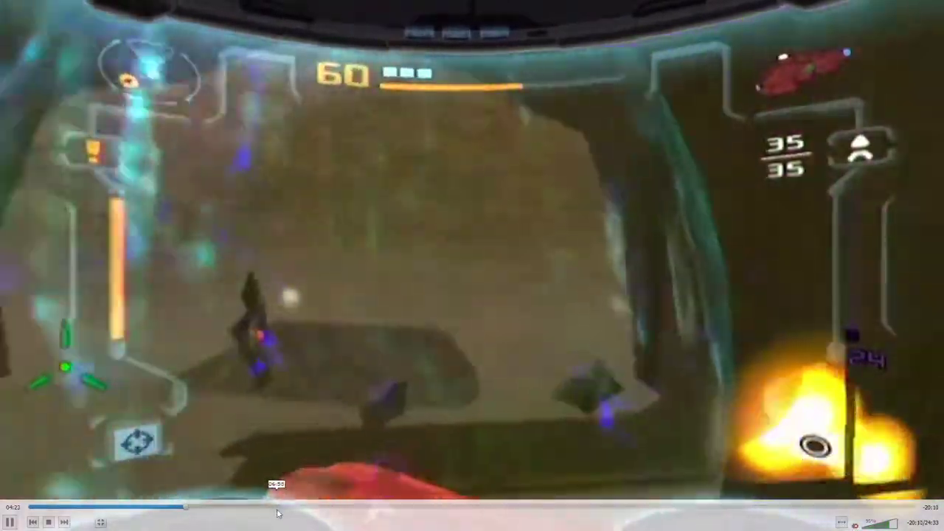
pyautogui.click(275, 507)
pyautogui.click(489, 507)
pyautogui.click(490, 507)
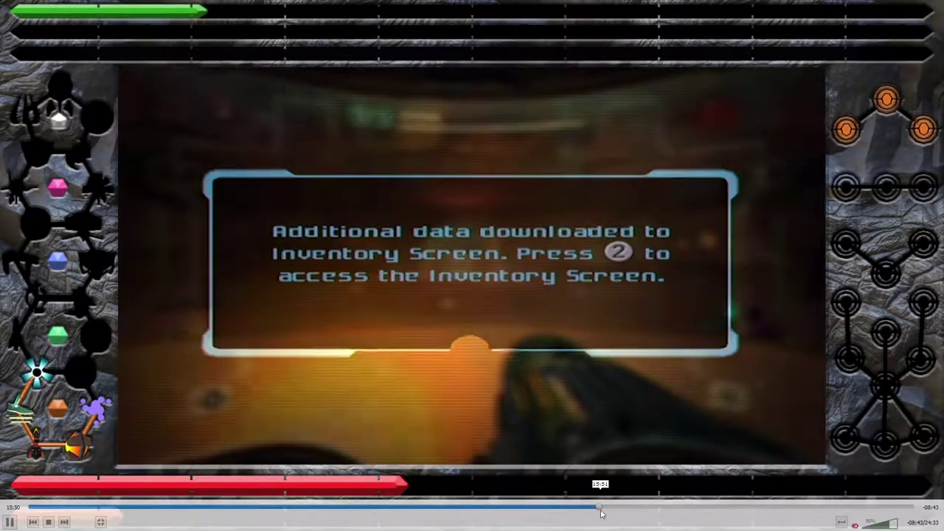
pyautogui.moveTo(598, 507); pyautogui.dragTo(733, 510)
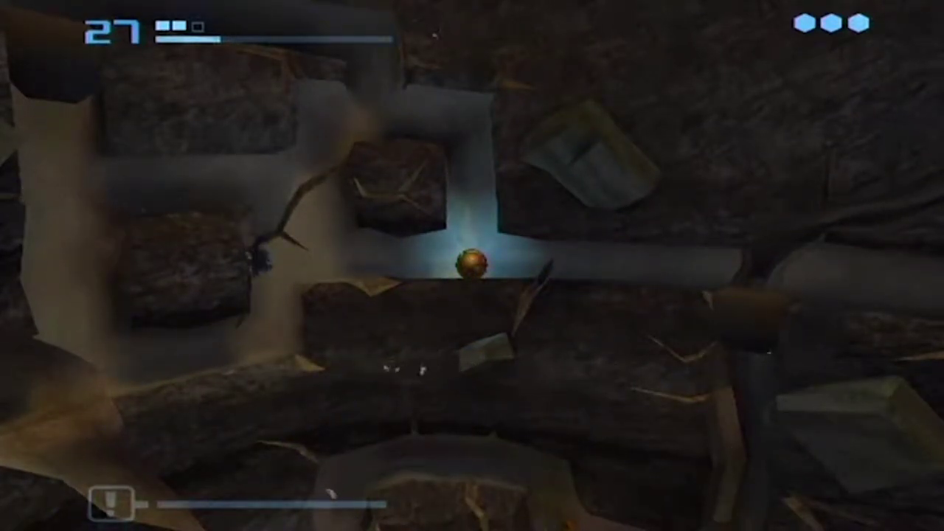
pyautogui.press('x')
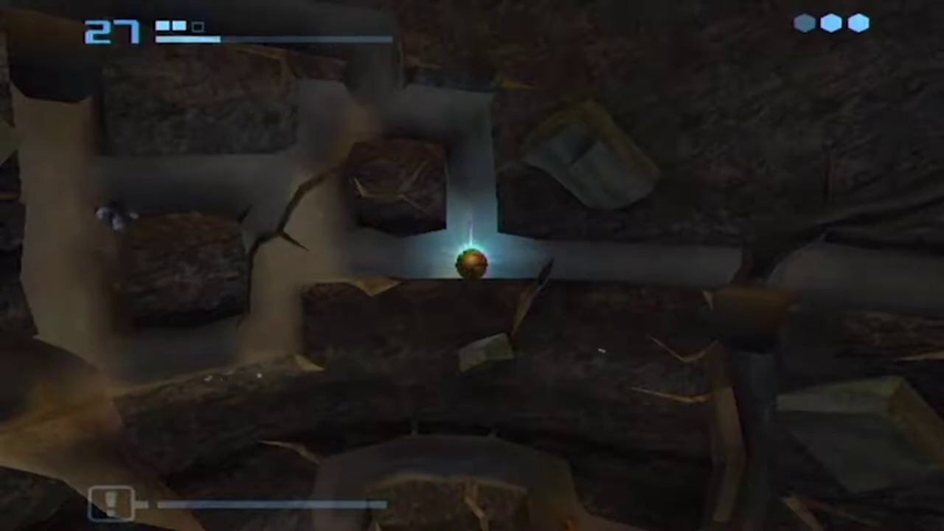